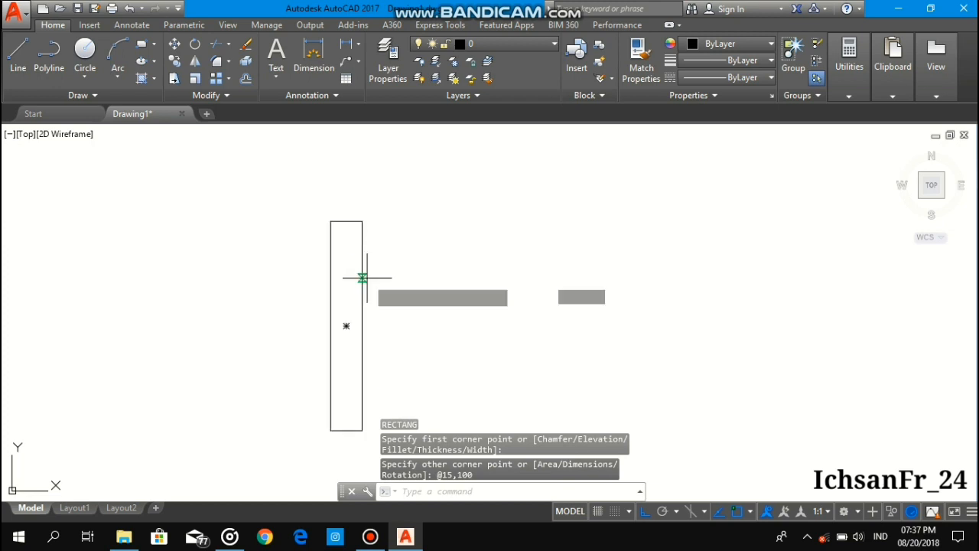
Step: Draw a rectangle 15 wide and 20 high on top of the column, starting from its upper-left corner
{"action": "key", "text": "Return"}
{"action": "left_click", "coordinate": [330, 221]}
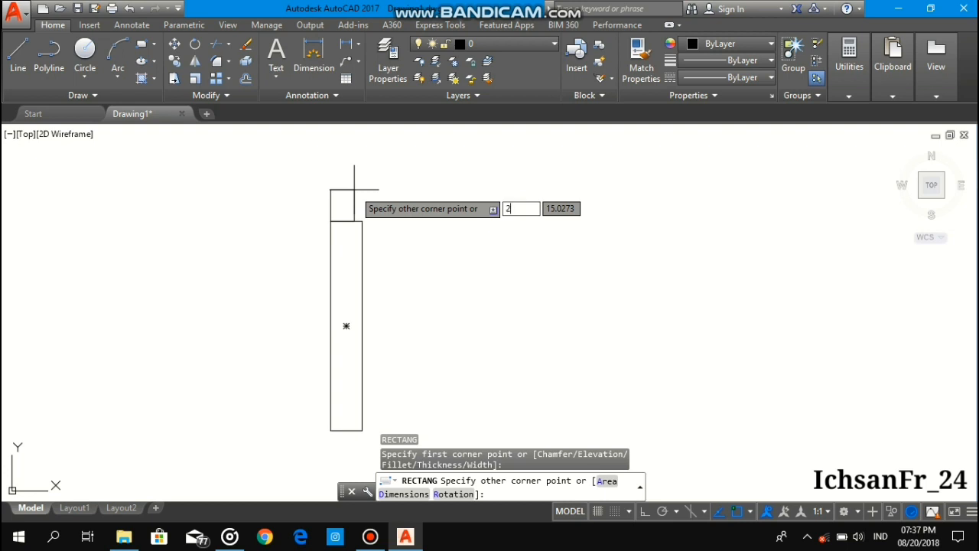
{"action": "type", "text": "15"}
{"action": "key", "text": "Tab"}
{"action": "type", "text": "2"}
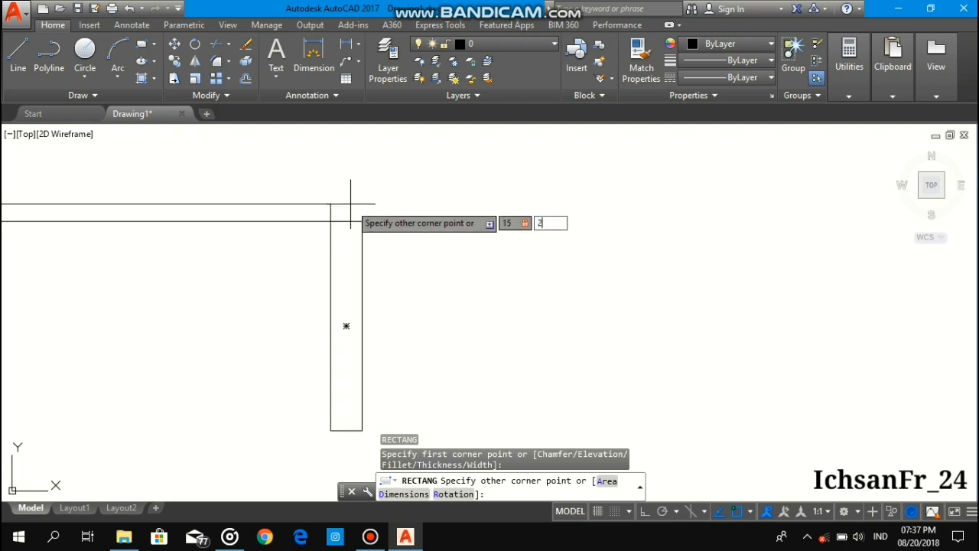
{"action": "key", "text": "Return"}
{"action": "scroll", "coordinate": [358, 178], "scroll_direction": "down", "scroll_amount": 2}
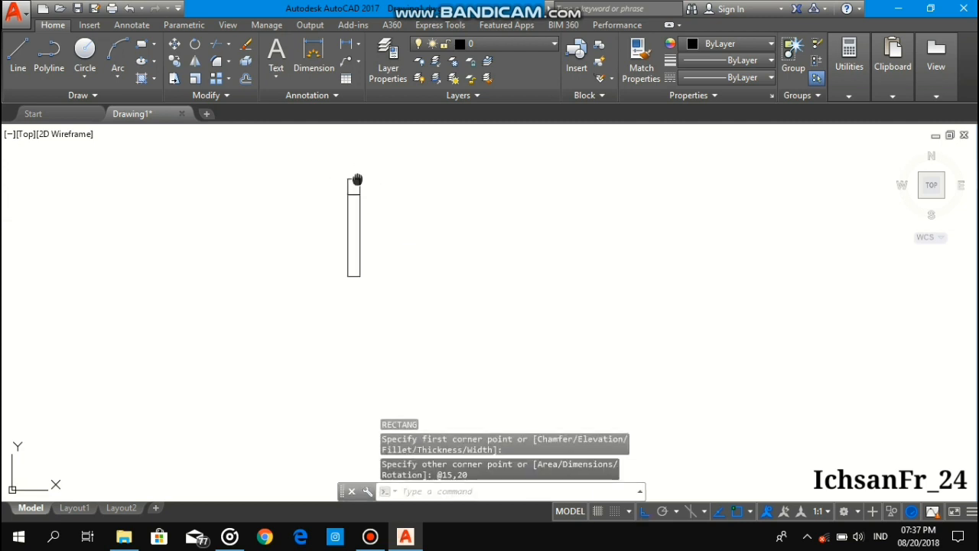
Step: Copy both stacked rectangles of the column 700 units horizontally to the right
{"action": "type", "text": "co"}
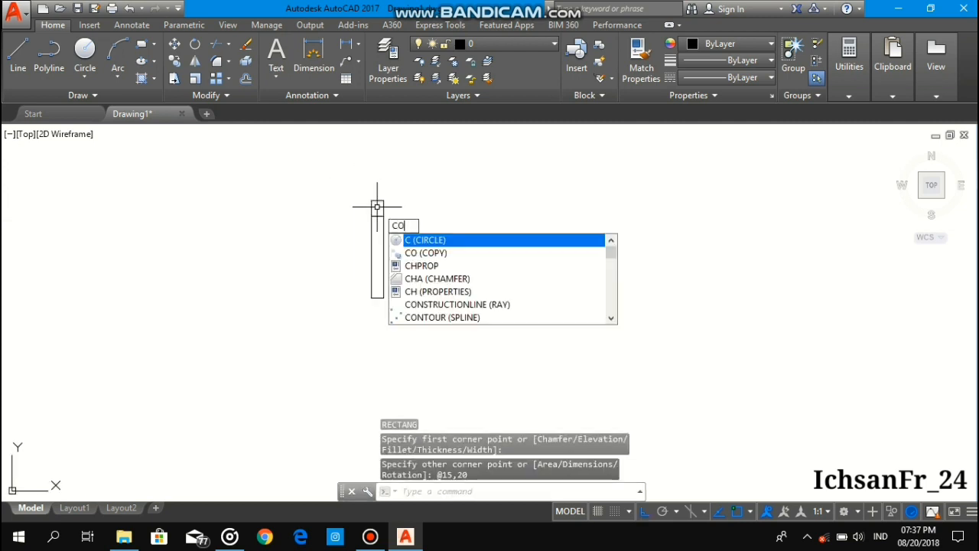
{"action": "key", "text": "Return"}
{"action": "left_click", "coordinate": [411, 304]}
{"action": "left_click", "coordinate": [343, 182]}
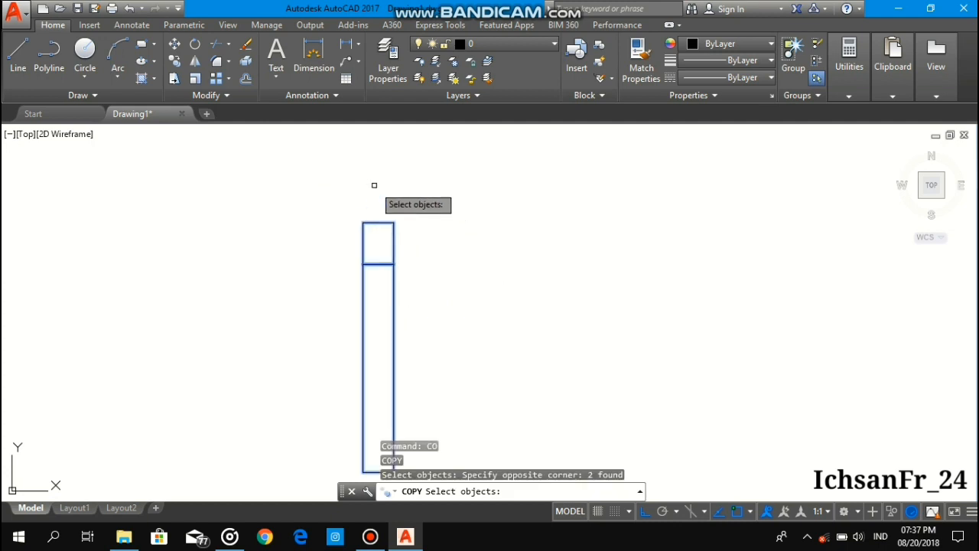
{"action": "key", "text": "Return"}
{"action": "left_click", "coordinate": [377, 222]}
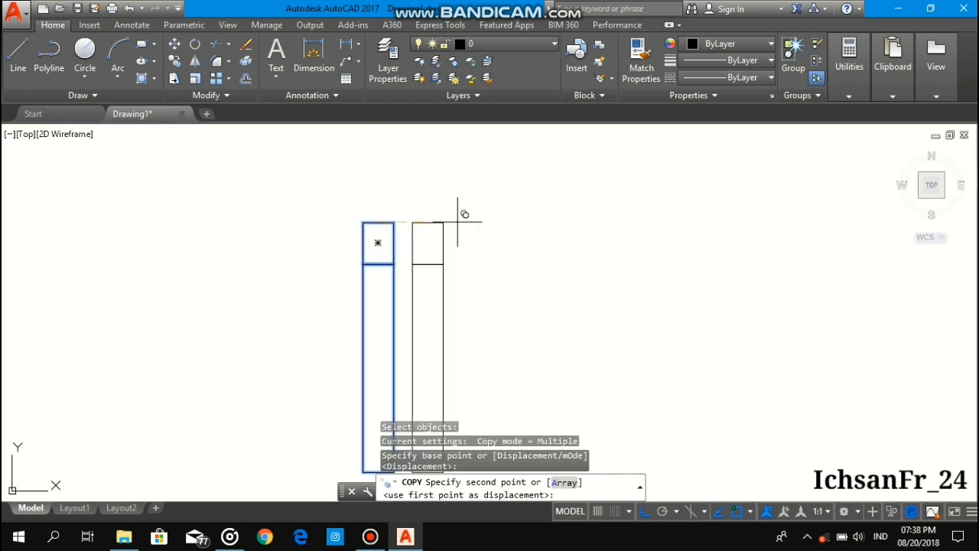
{"action": "type", "text": "7"}
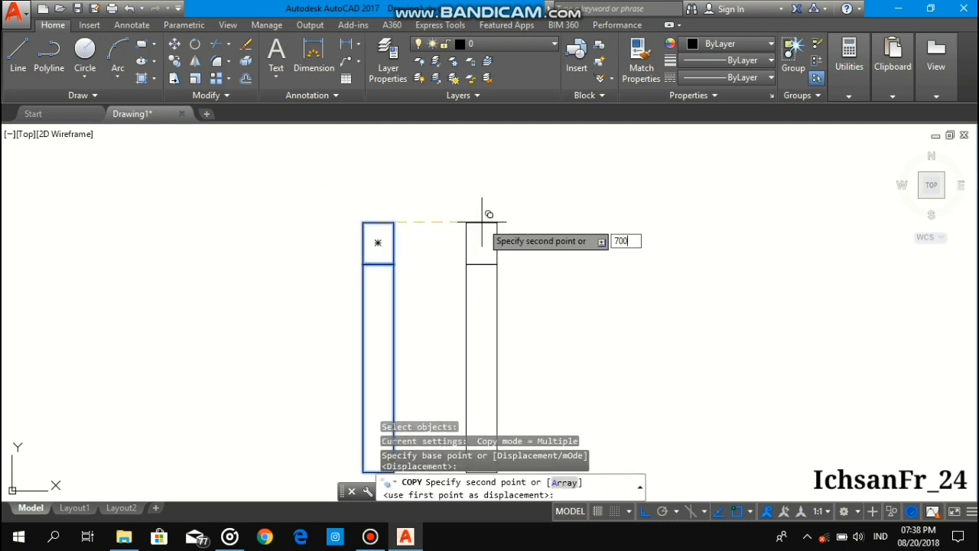
{"action": "type", "text": "00"}
{"action": "key", "text": "Return"}
{"action": "scroll", "coordinate": [481, 213], "scroll_direction": "down", "scroll_amount": 3}
{"action": "middle_click_drag", "start_coordinate": [561, 215], "coordinate": [528, 269]}
{"action": "key", "text": "Return"}
Step: Draw a horizontal polyline from the left column's upper-left corner to the right column's upper-right corner
{"action": "scroll", "coordinate": [450, 280], "scroll_direction": "up", "scroll_amount": 5}
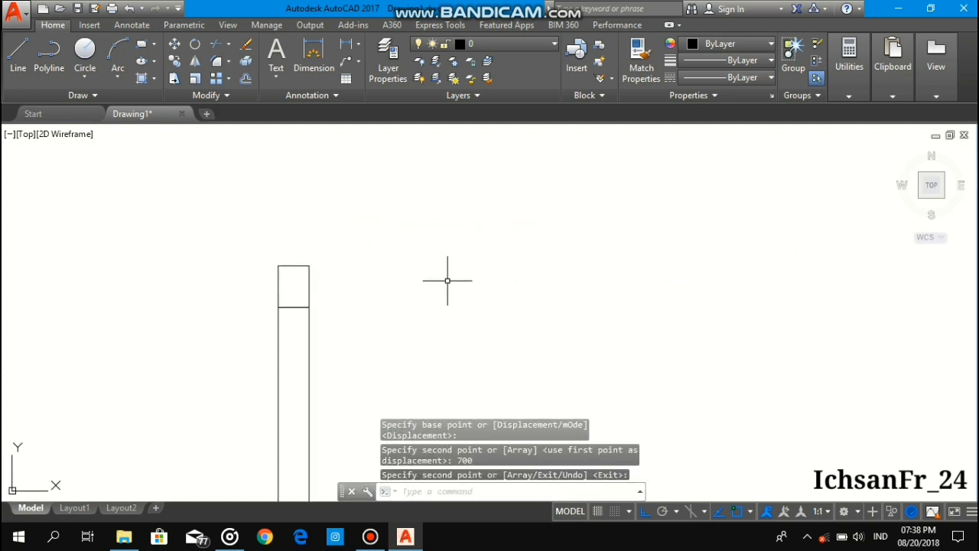
{"action": "type", "text": "pl"}
{"action": "key", "text": "Return"}
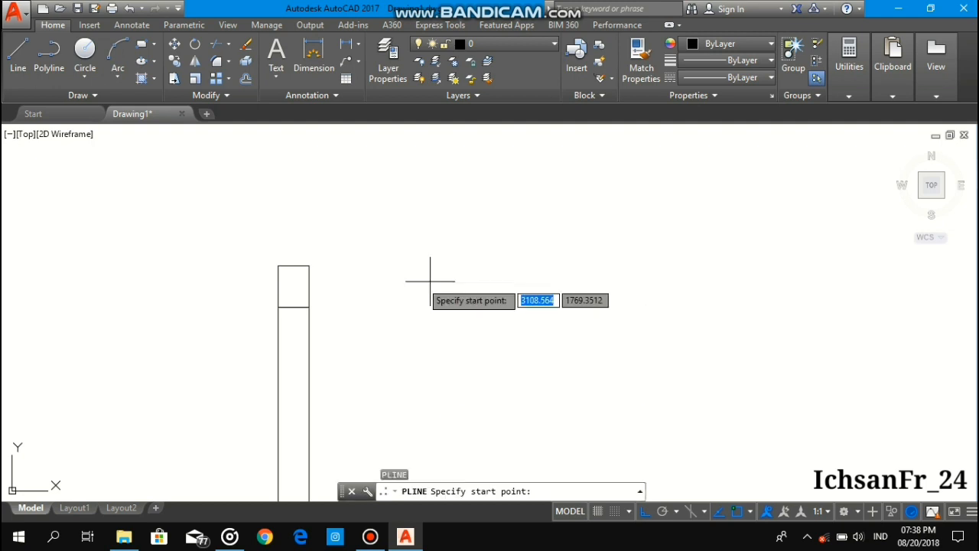
{"action": "left_click", "coordinate": [278, 266]}
{"action": "scroll", "coordinate": [516, 269], "scroll_direction": "down", "scroll_amount": 2}
{"action": "middle_click_drag", "start_coordinate": [540, 275], "coordinate": [335, 306]}
{"action": "scroll", "coordinate": [318, 306], "scroll_direction": "down", "scroll_amount": 1}
{"action": "scroll", "coordinate": [630, 295], "scroll_direction": "up", "scroll_amount": 2}
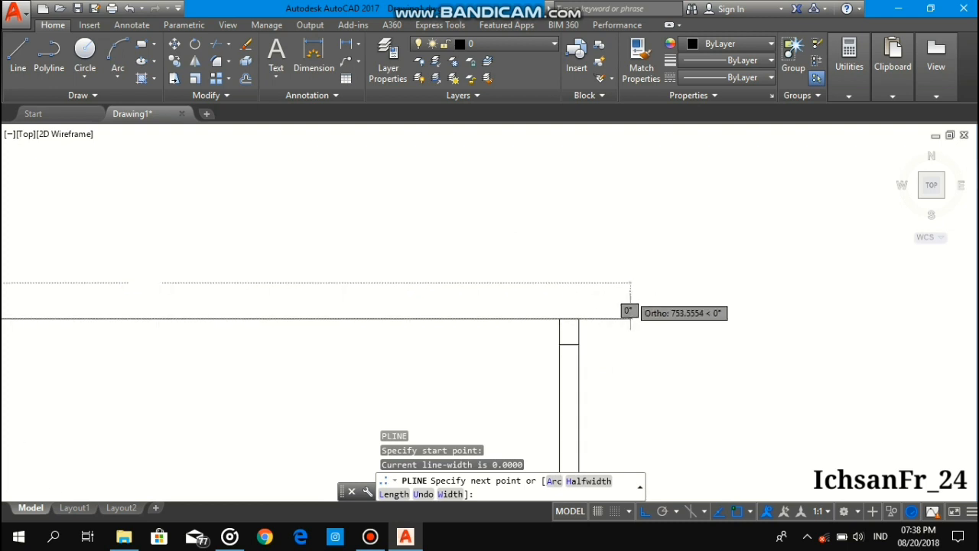
{"action": "scroll", "coordinate": [631, 319], "scroll_direction": "up", "scroll_amount": 2}
{"action": "left_click", "coordinate": [547, 330]}
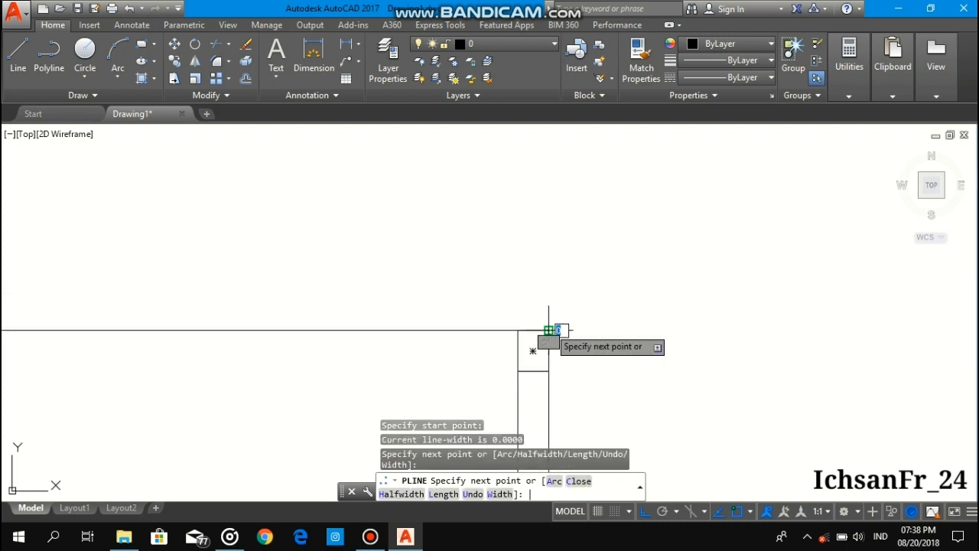
{"action": "key", "text": "Return"}
Step: Offset the horizontal polyline across the column tops upward by 14
{"action": "scroll", "coordinate": [492, 328], "scroll_direction": "down", "scroll_amount": 1}
{"action": "type", "text": "o"}
{"action": "key", "text": "Return"}
{"action": "scroll", "coordinate": [625, 265], "scroll_direction": "down", "scroll_amount": 2}
{"action": "scroll", "coordinate": [518, 278], "scroll_direction": "up", "scroll_amount": 3}
{"action": "scroll", "coordinate": [549, 268], "scroll_direction": "up", "scroll_amount": 2}
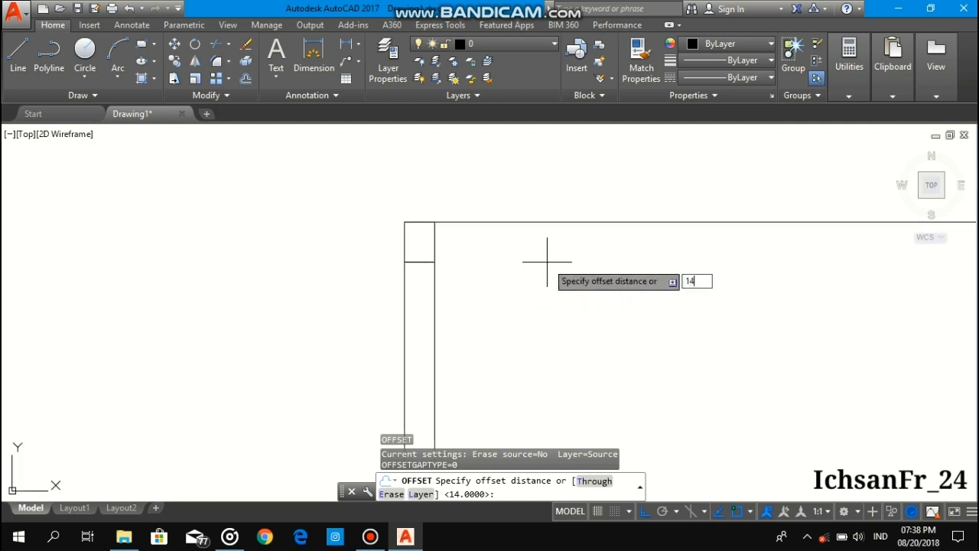
{"action": "type", "text": "14"}
{"action": "key", "text": "Return"}
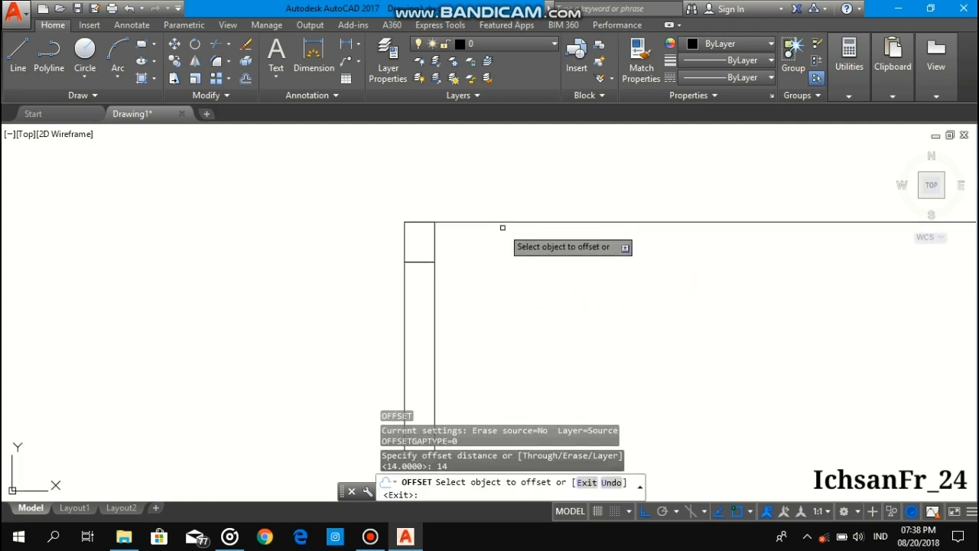
{"action": "left_click", "coordinate": [499, 224]}
{"action": "left_click", "coordinate": [492, 193]}
{"action": "scroll", "coordinate": [490, 184], "scroll_direction": "down", "scroll_amount": 2}
{"action": "middle_click_drag", "start_coordinate": [485, 173], "coordinate": [477, 219]}
{"action": "scroll", "coordinate": [474, 222], "scroll_direction": "up", "scroll_amount": 2}
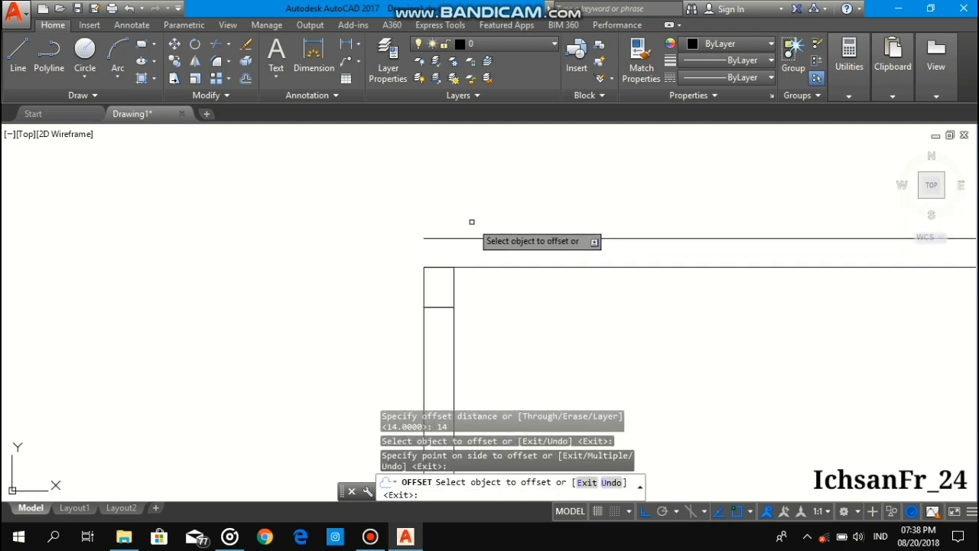
{"action": "key", "text": "Escape"}
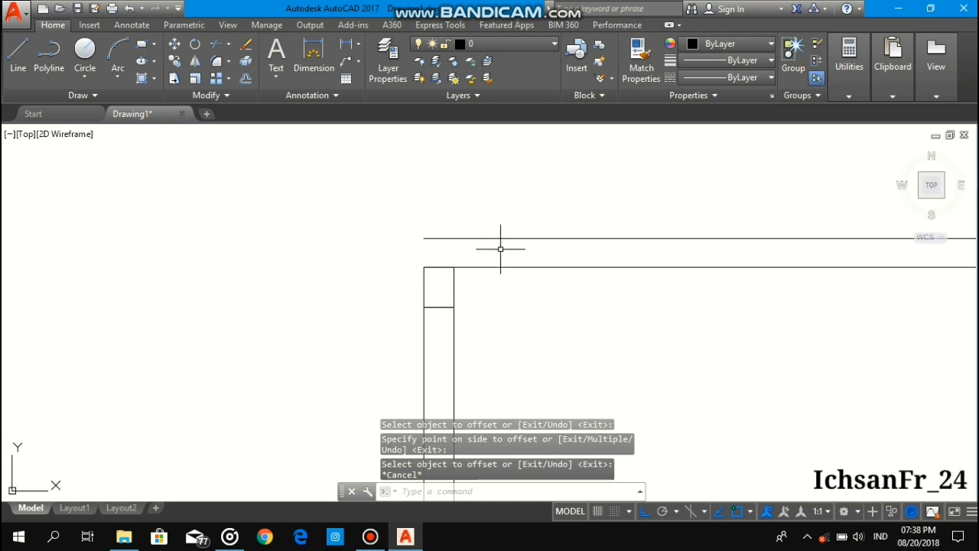
Step: Close the beam's left end with a polyline projecting 5 left, dropping to the lower line's level and returning to the column corner
{"action": "type", "text": "pl"}
{"action": "key", "text": "Return"}
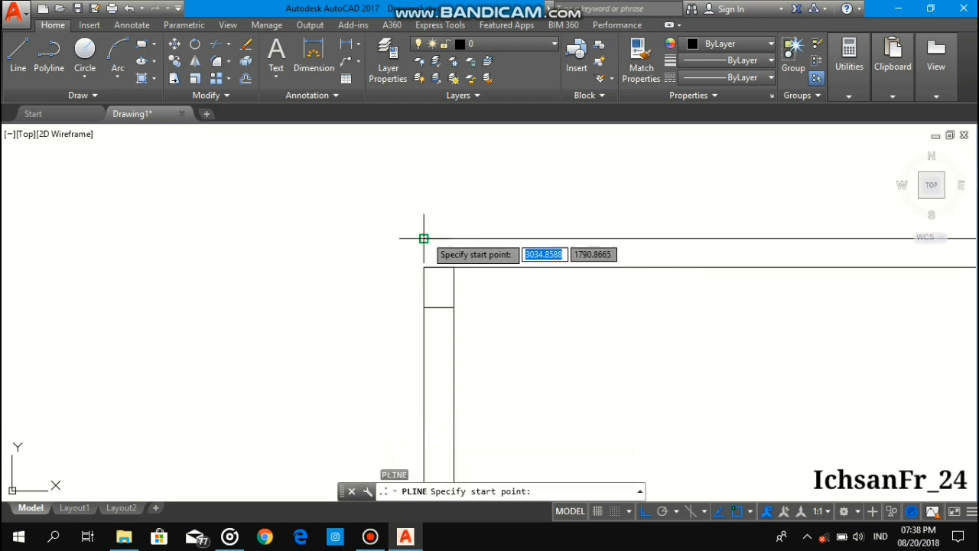
{"action": "left_click", "coordinate": [423, 239]}
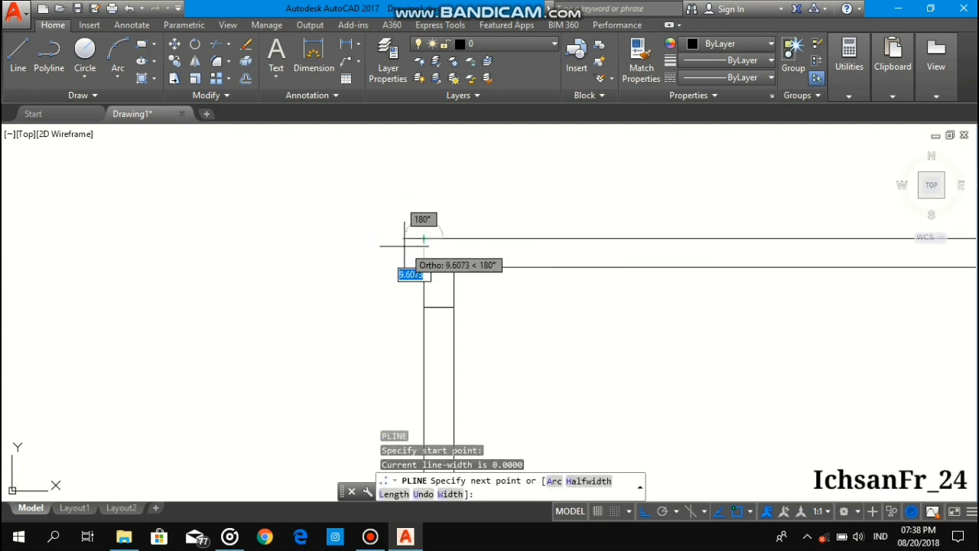
{"action": "type", "text": "5"}
{"action": "key", "text": "Return"}
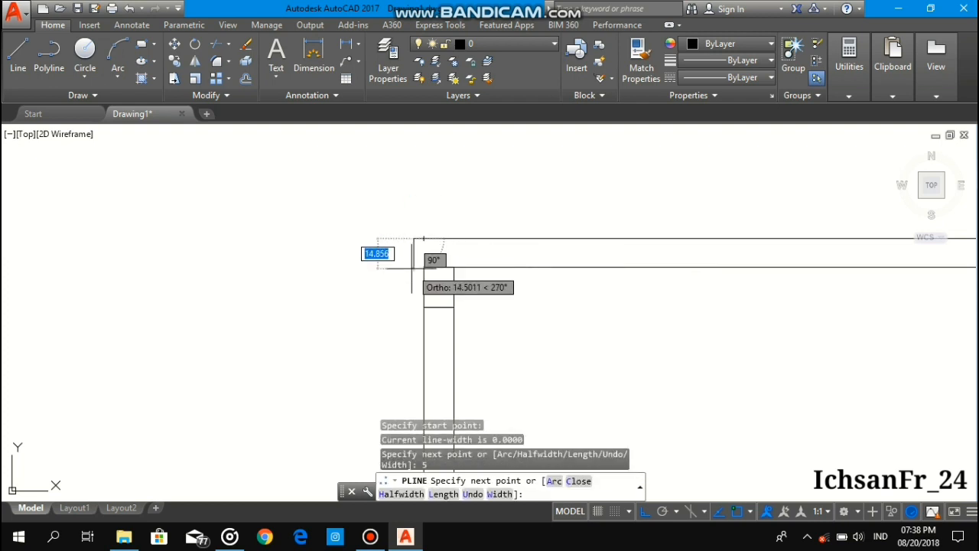
{"action": "scroll", "coordinate": [425, 252], "scroll_direction": "up", "scroll_amount": 5}
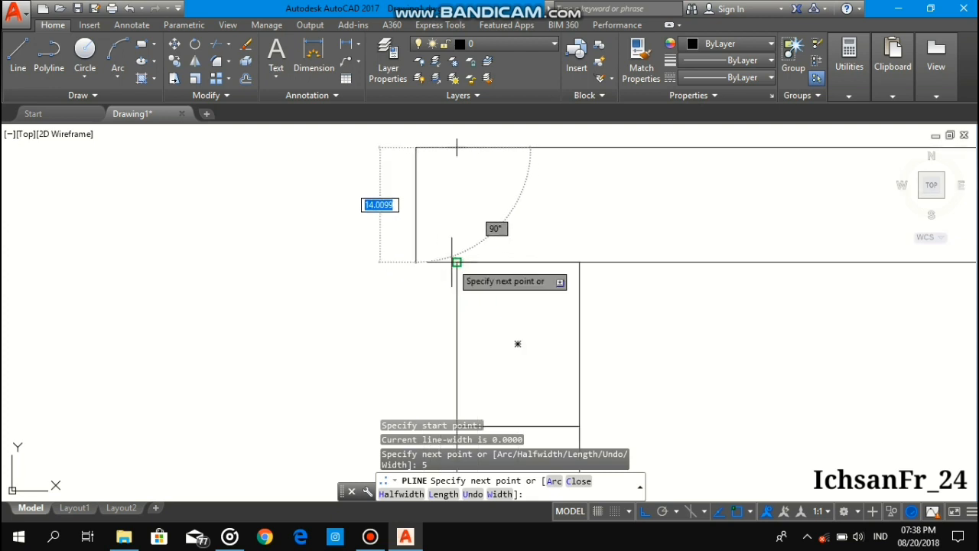
{"action": "left_click", "coordinate": [434, 263]}
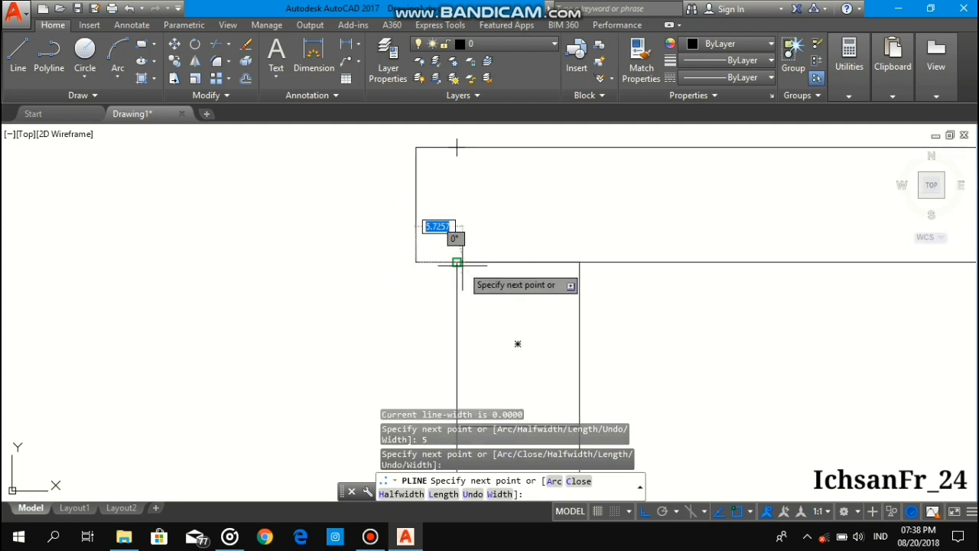
{"action": "left_click", "coordinate": [456, 263]}
{"action": "key", "text": "Return"}
{"action": "scroll", "coordinate": [446, 254], "scroll_direction": "down", "scroll_amount": 2}
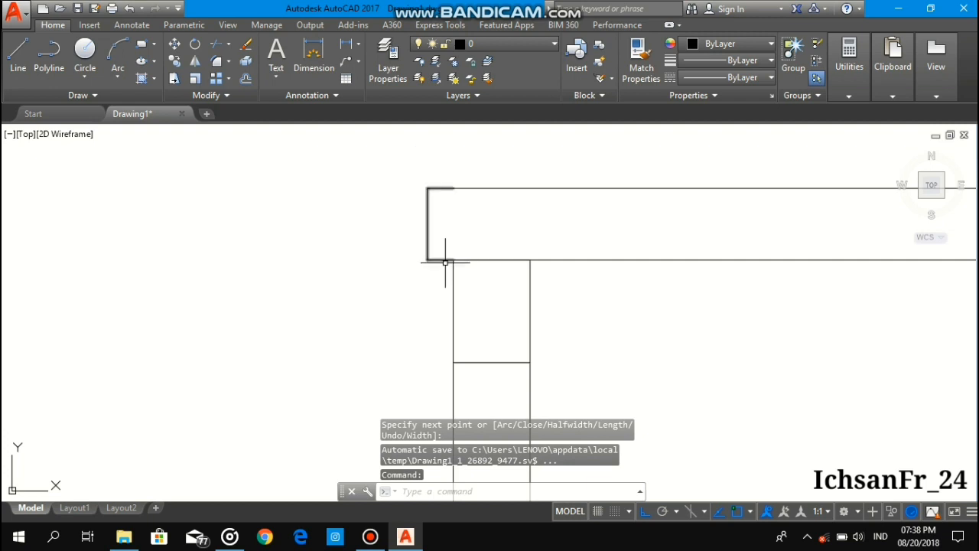
Step: Mirror the left end cap to the beam's right end about the beam's vertical midline, keeping the original
{"action": "type", "text": "MI"}
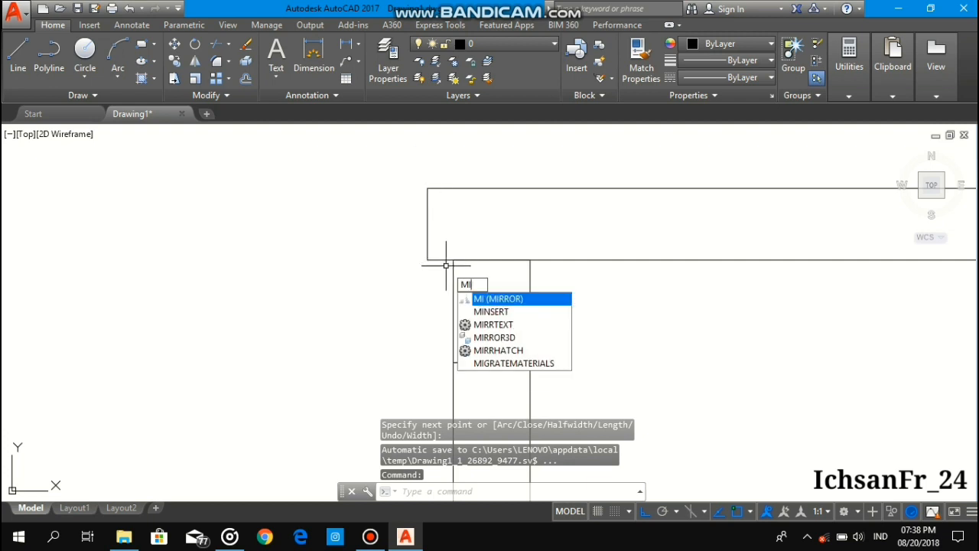
{"action": "key", "text": "Return"}
{"action": "left_click", "coordinate": [440, 270]}
{"action": "left_click", "coordinate": [415, 178]}
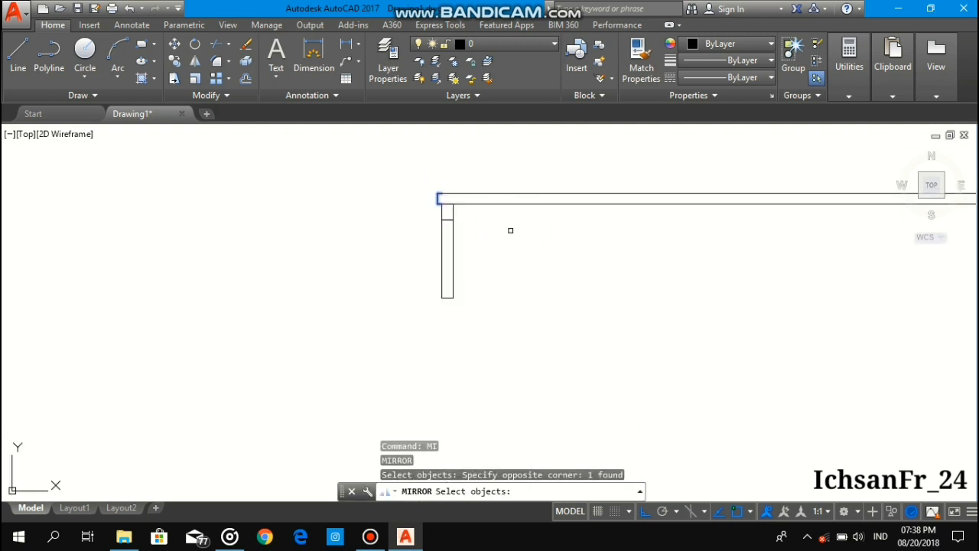
{"action": "scroll", "coordinate": [642, 224], "scroll_direction": "down", "scroll_amount": 3}
{"action": "key", "text": "Return"}
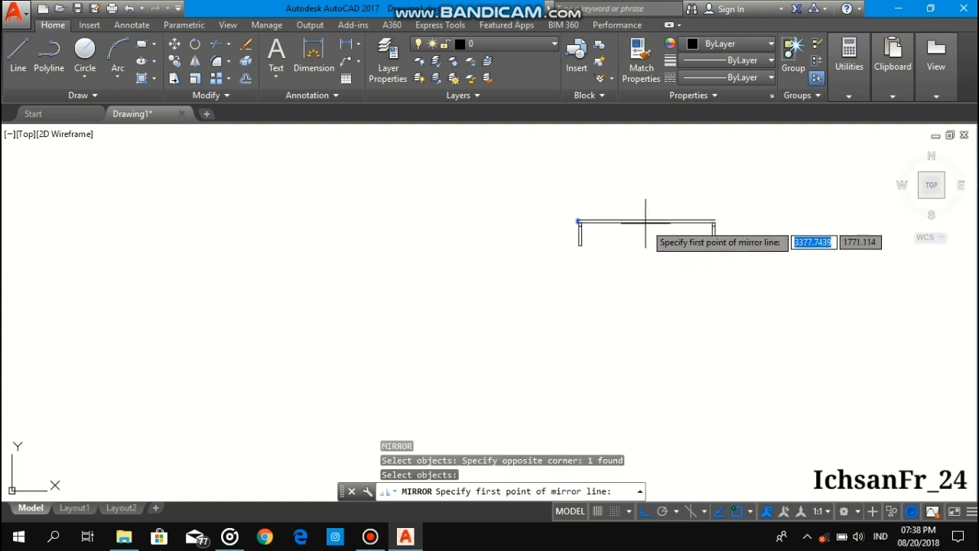
{"action": "left_click", "coordinate": [647, 223]}
{"action": "left_click", "coordinate": [646, 264]}
{"action": "key", "text": "Return"}
Step: Draw a rectangle 12 wide and 8 high on top of the beam, starting above the left column's left edge
{"action": "scroll", "coordinate": [513, 210], "scroll_direction": "up", "scroll_amount": 5}
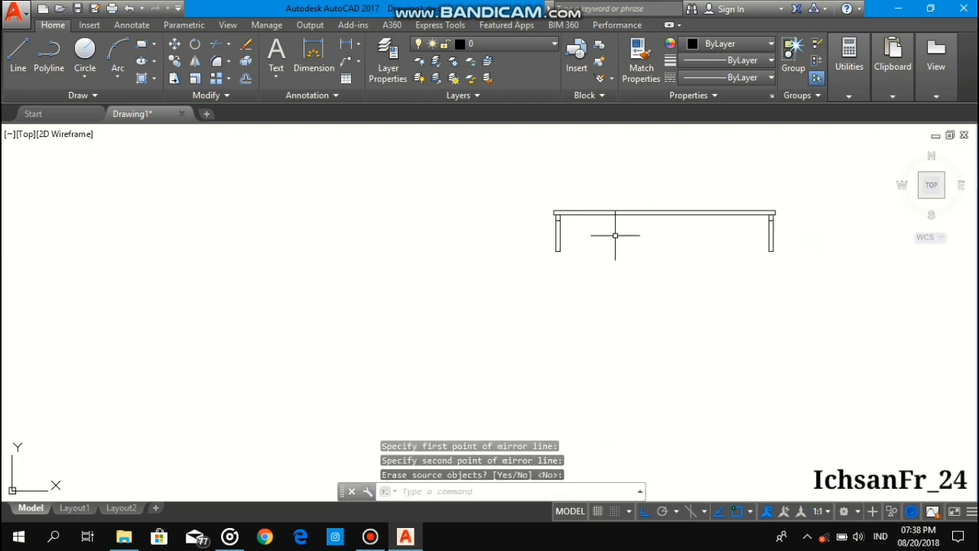
{"action": "scroll", "coordinate": [431, 205], "scroll_direction": "up", "scroll_amount": 3}
{"action": "middle_click_drag", "start_coordinate": [452, 197], "coordinate": [460, 247]}
{"action": "type", "text": "R"}
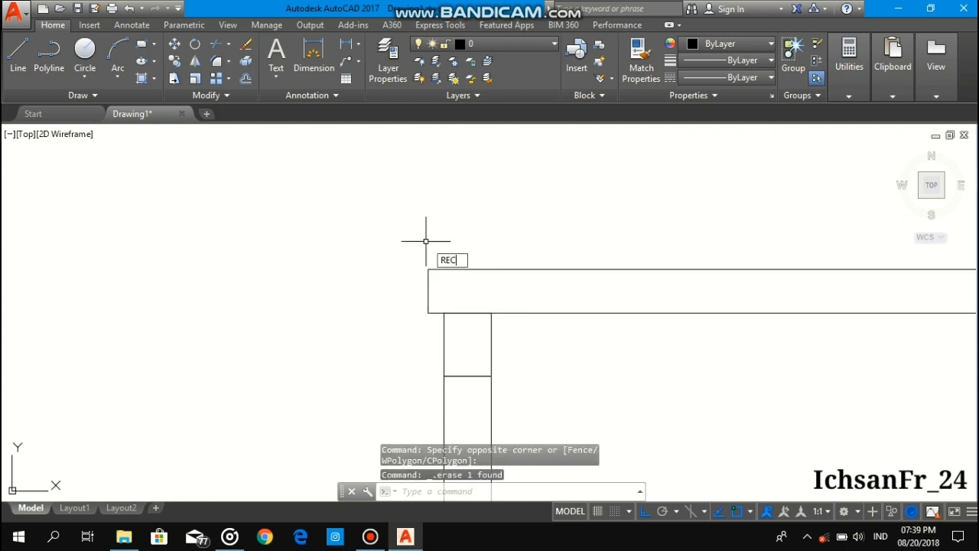
{"action": "type", "text": "EC"}
{"action": "key", "text": "Return"}
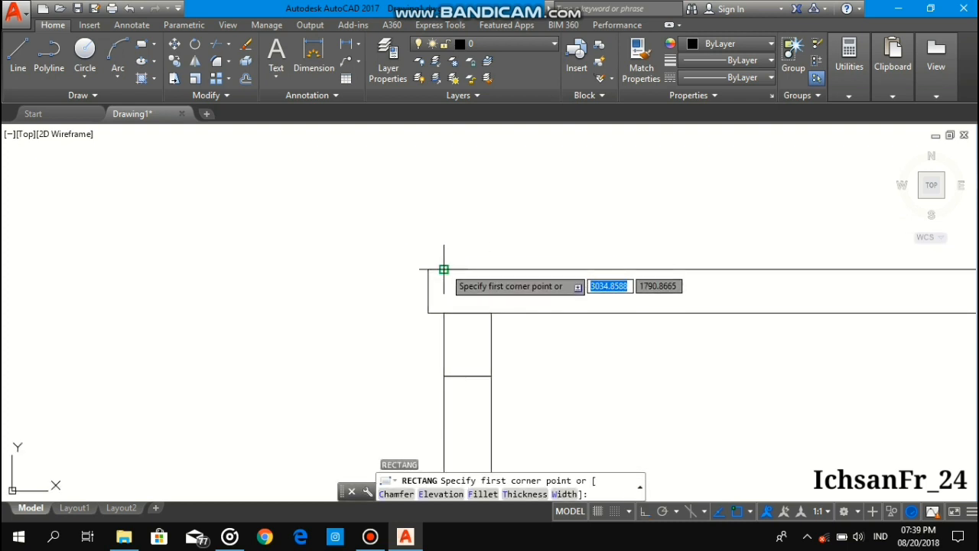
{"action": "left_click", "coordinate": [443, 269]}
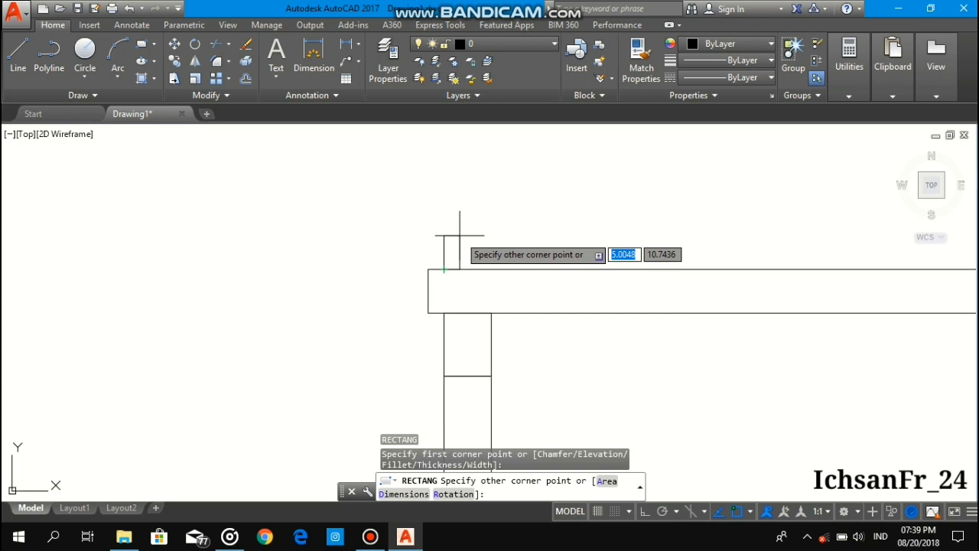
{"action": "key", "text": "Tab"}
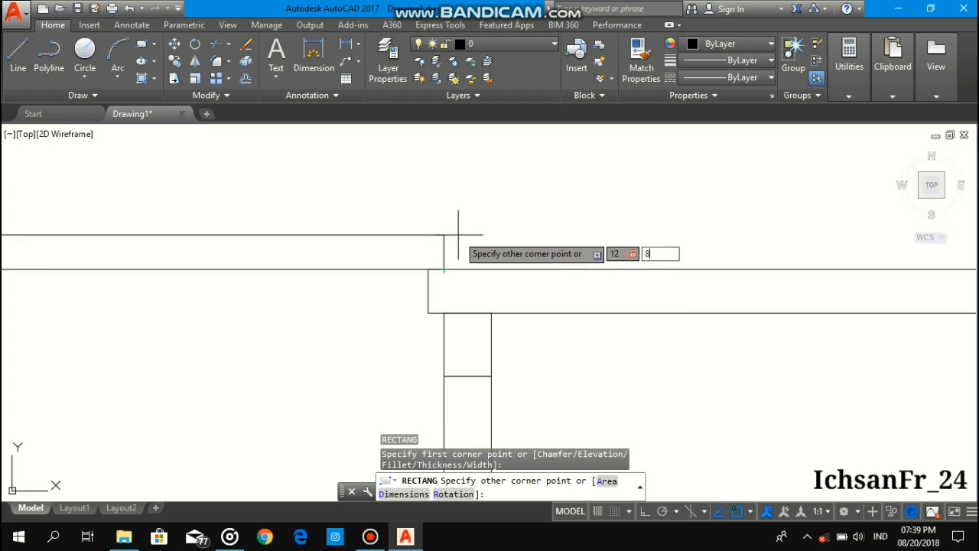
{"action": "type", "text": "8"}
{"action": "key", "text": "Return"}
{"action": "scroll", "coordinate": [482, 248], "scroll_direction": "down", "scroll_amount": 2}
{"action": "scroll", "coordinate": [485, 248], "scroll_direction": "up", "scroll_amount": 3}
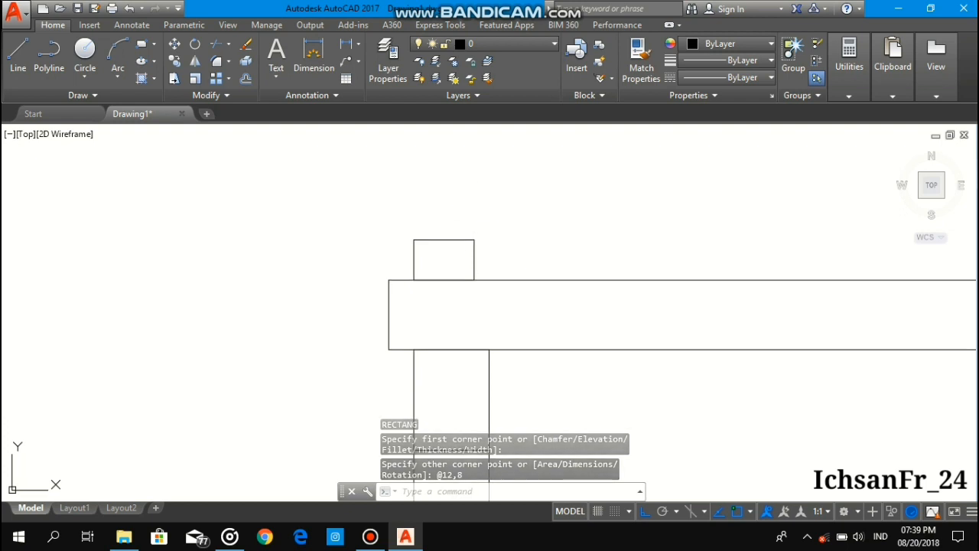
Step: Draw a line at 30 degrees from the small rectangle's top-left corner, rising past the beam's midpoint
{"action": "middle_click_drag", "start_coordinate": [477, 209], "coordinate": [479, 251]}
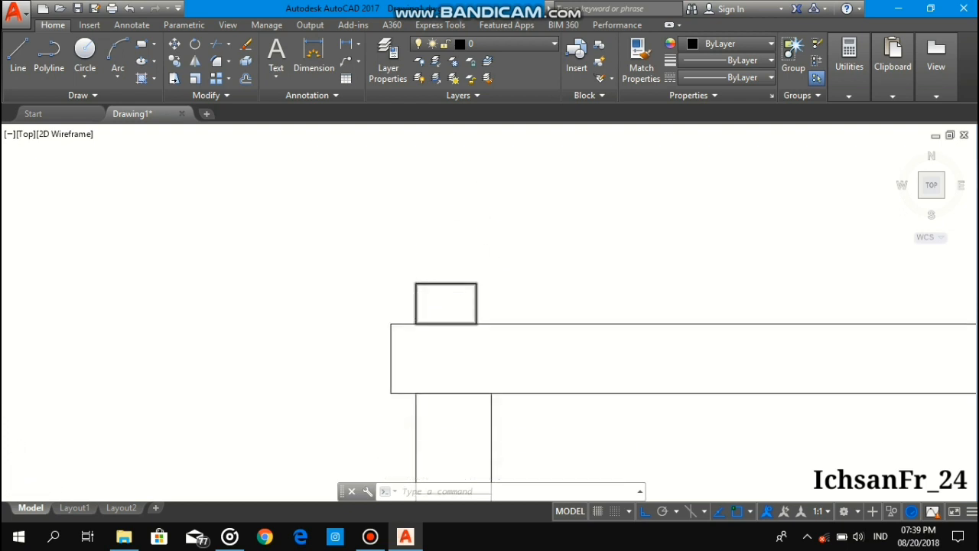
{"action": "scroll", "coordinate": [425, 312], "scroll_direction": "down", "scroll_amount": 3}
{"action": "key", "text": "l"}
{"action": "key", "text": "Return"}
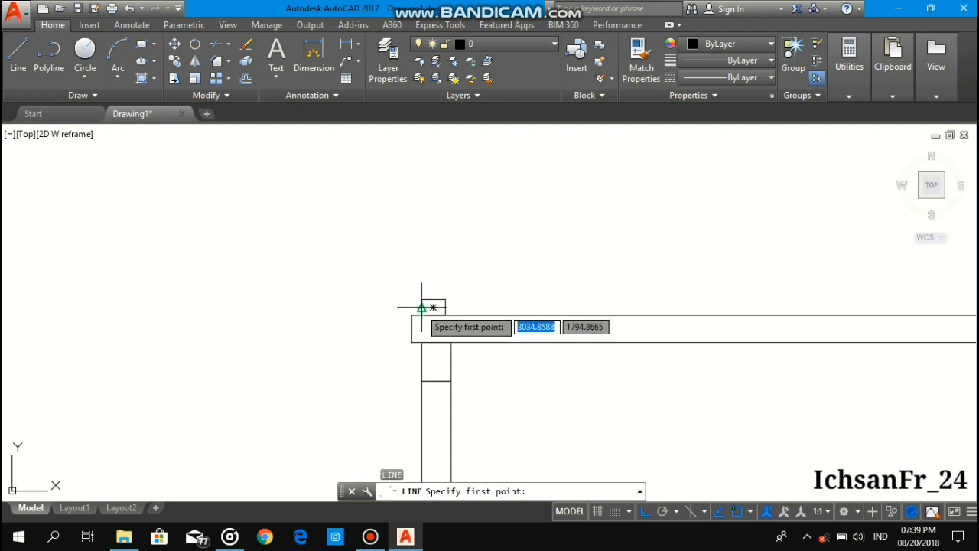
{"action": "scroll", "coordinate": [418, 300], "scroll_direction": "up", "scroll_amount": 3}
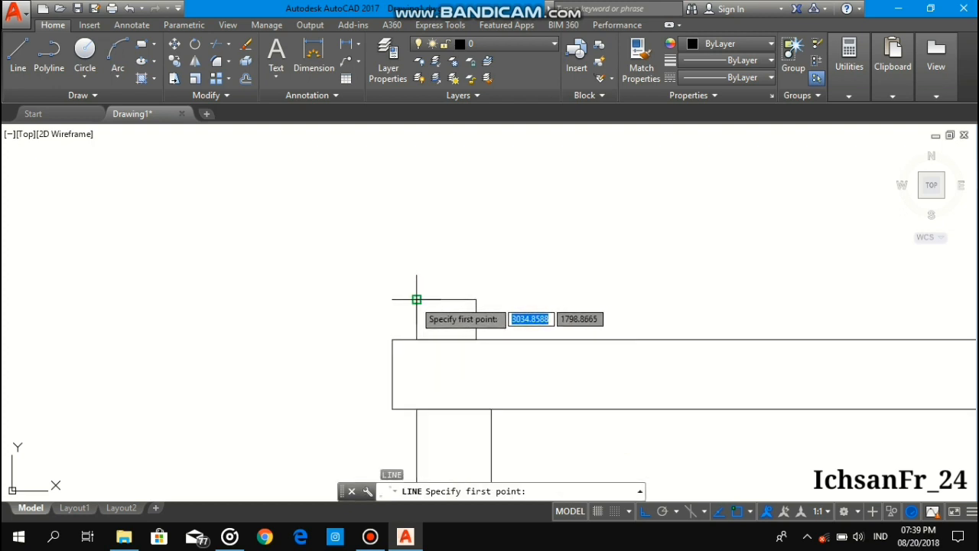
{"action": "left_click", "coordinate": [416, 299]}
{"action": "scroll", "coordinate": [563, 206], "scroll_direction": "down", "scroll_amount": 3}
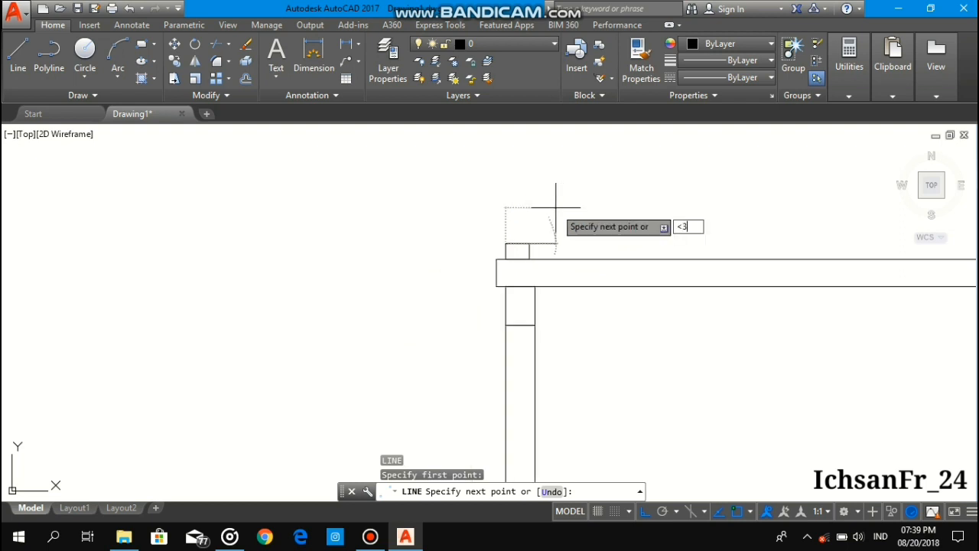
{"action": "type", "text": "<30"}
{"action": "key", "text": "Return"}
{"action": "scroll", "coordinate": [624, 171], "scroll_direction": "down", "scroll_amount": 2}
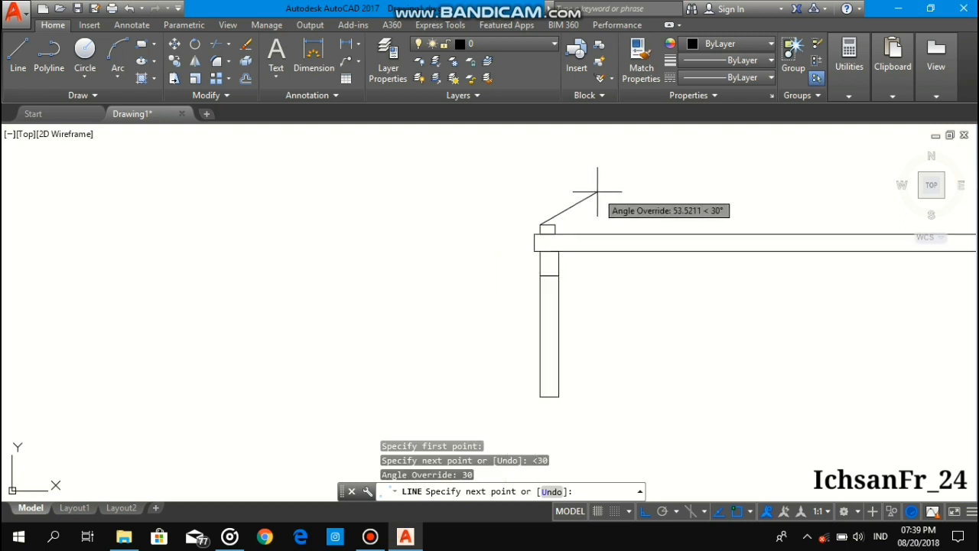
{"action": "middle_click_drag", "start_coordinate": [629, 171], "coordinate": [415, 291]}
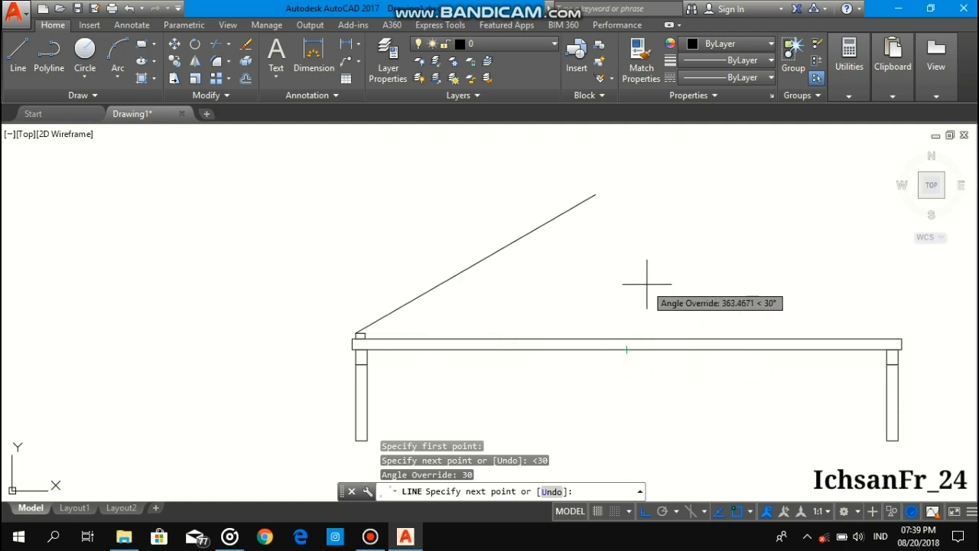
{"action": "left_click", "coordinate": [708, 272]}
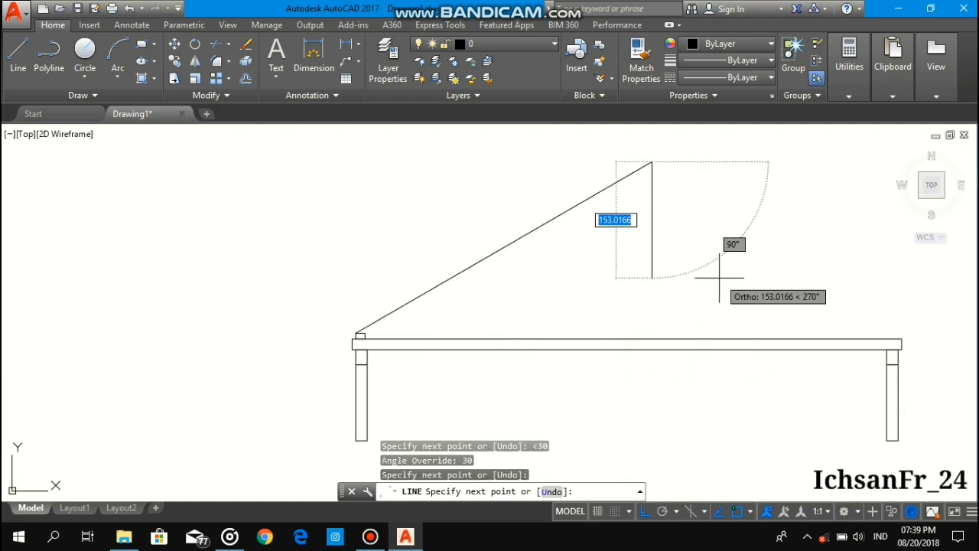
{"action": "key", "text": "Return"}
{"action": "scroll", "coordinate": [530, 286], "scroll_direction": "down", "scroll_amount": 2}
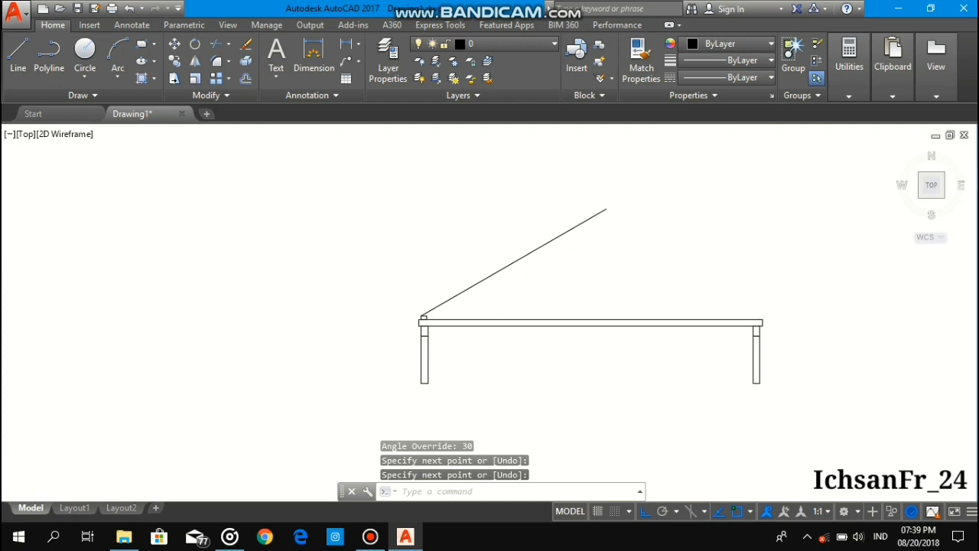
Step: Offset the sloping line upward by 7
{"action": "scroll", "coordinate": [396, 313], "scroll_direction": "up", "scroll_amount": 5}
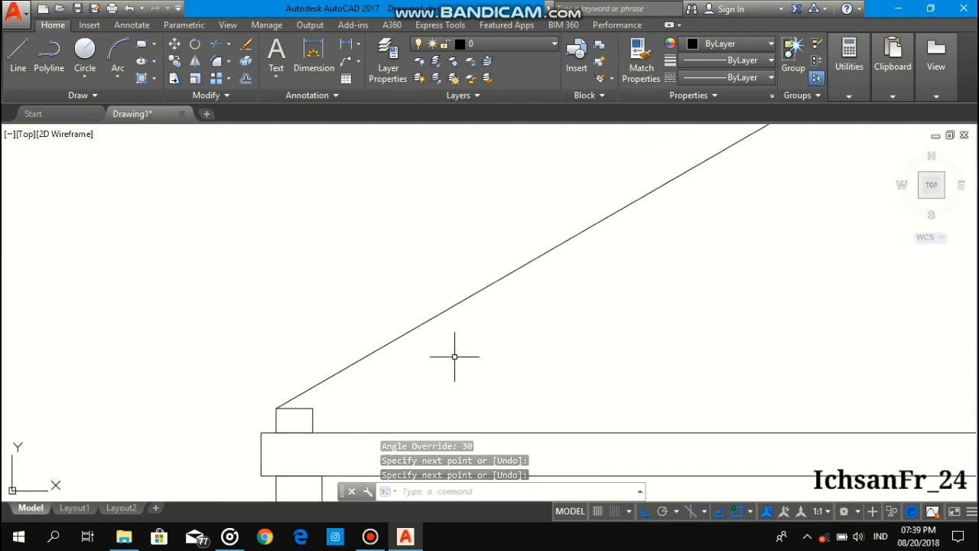
{"action": "type", "text": "o"}
{"action": "key", "text": "Return"}
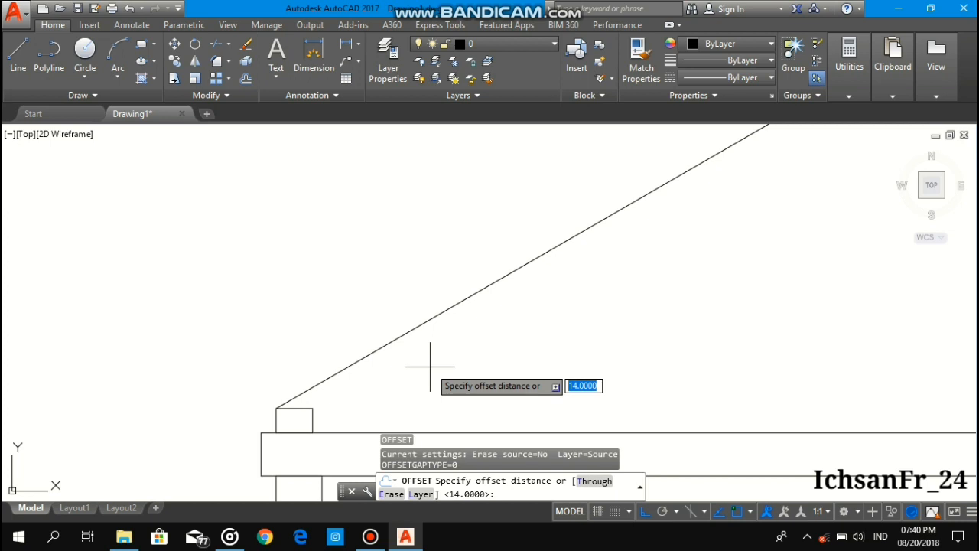
{"action": "type", "text": "7"}
{"action": "key", "text": "Return"}
{"action": "left_click", "coordinate": [403, 334]}
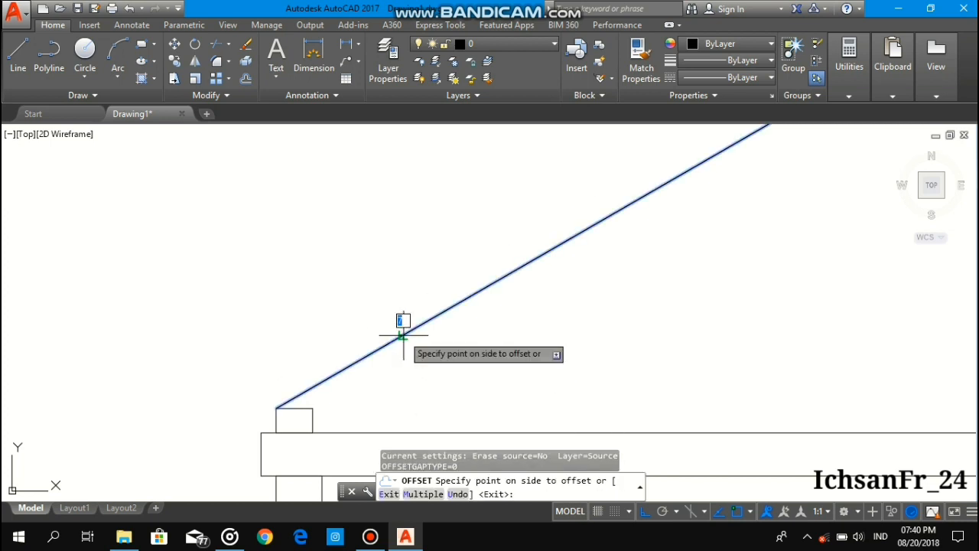
{"action": "left_click", "coordinate": [380, 311]}
{"action": "scroll", "coordinate": [390, 360], "scroll_direction": "down", "scroll_amount": 4}
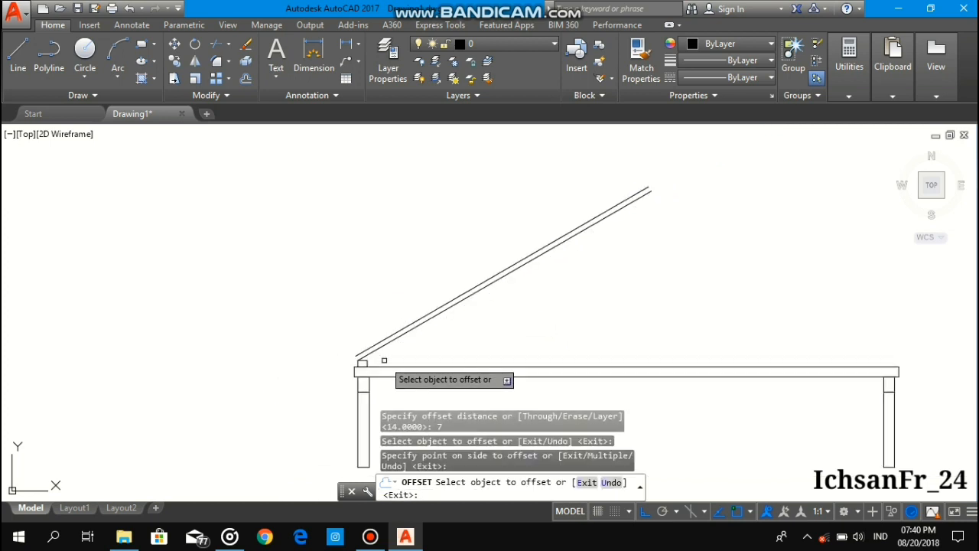
{"action": "key", "text": "Escape"}
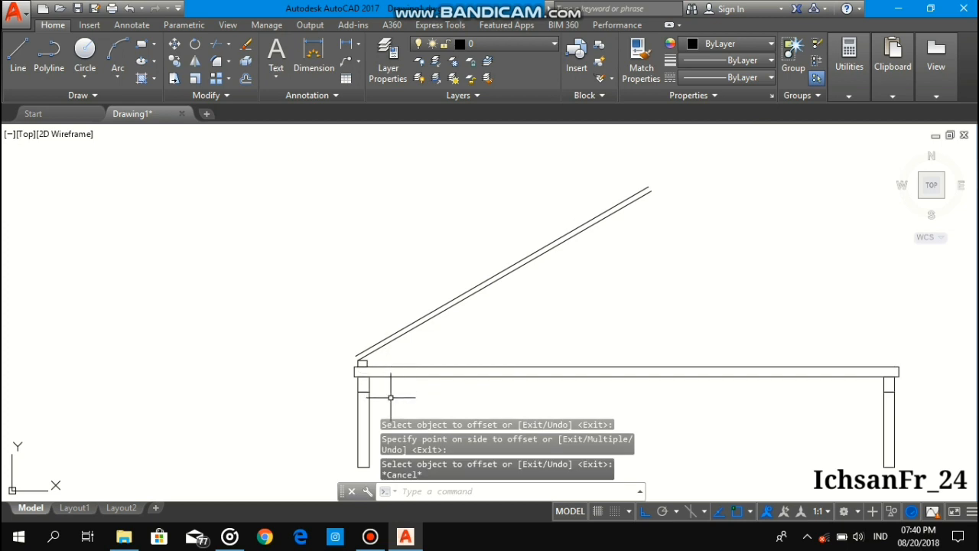
Step: Draw a guide line 100 left from the left column's upper cross line, continuing with a short vertical segment upward
{"action": "type", "text": "L"}
{"action": "key", "text": "Return"}
{"action": "scroll", "coordinate": [337, 386], "scroll_direction": "up", "scroll_amount": 3}
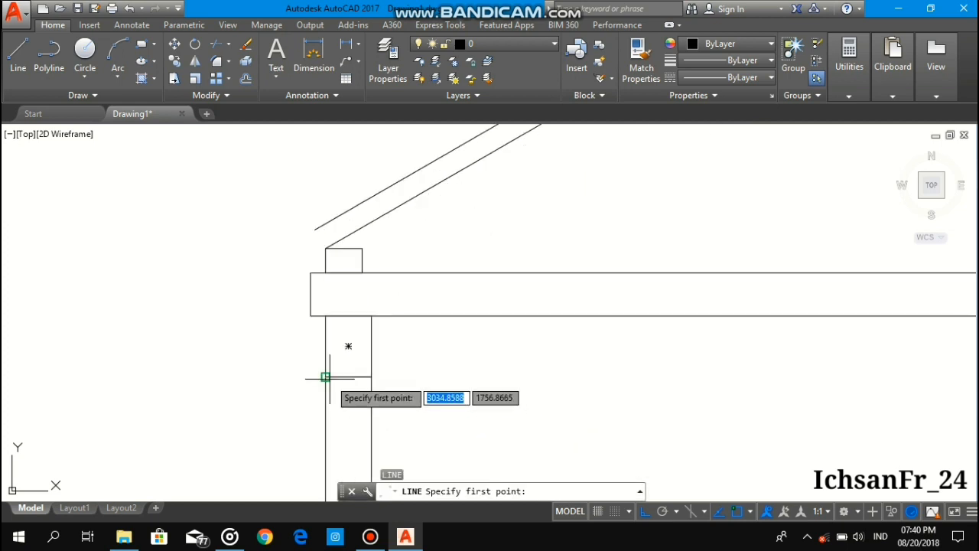
{"action": "left_click", "coordinate": [325, 376]}
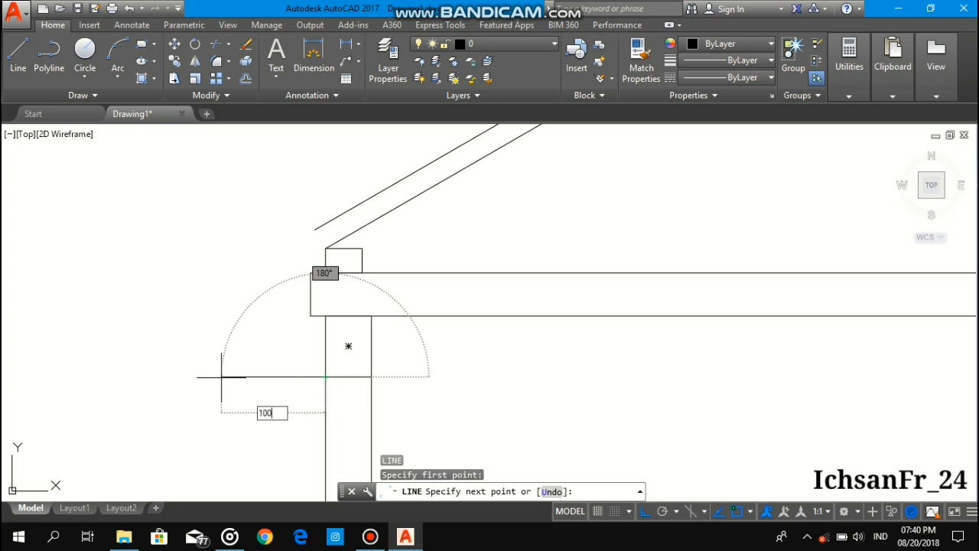
{"action": "scroll", "coordinate": [222, 376], "scroll_direction": "down", "scroll_amount": 2}
{"action": "key", "text": "Return"}
{"action": "scroll", "coordinate": [219, 314], "scroll_direction": "down", "scroll_amount": 1}
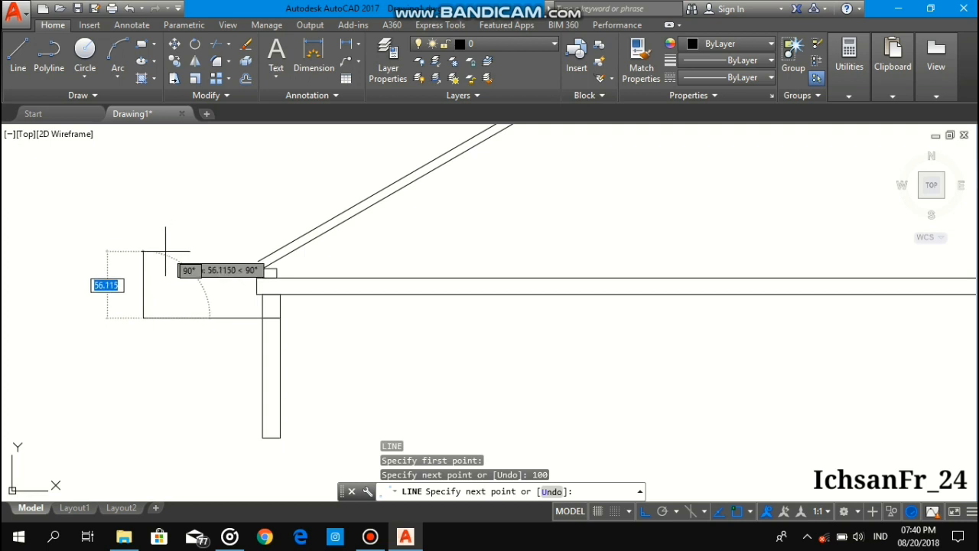
{"action": "left_click", "coordinate": [157, 259]}
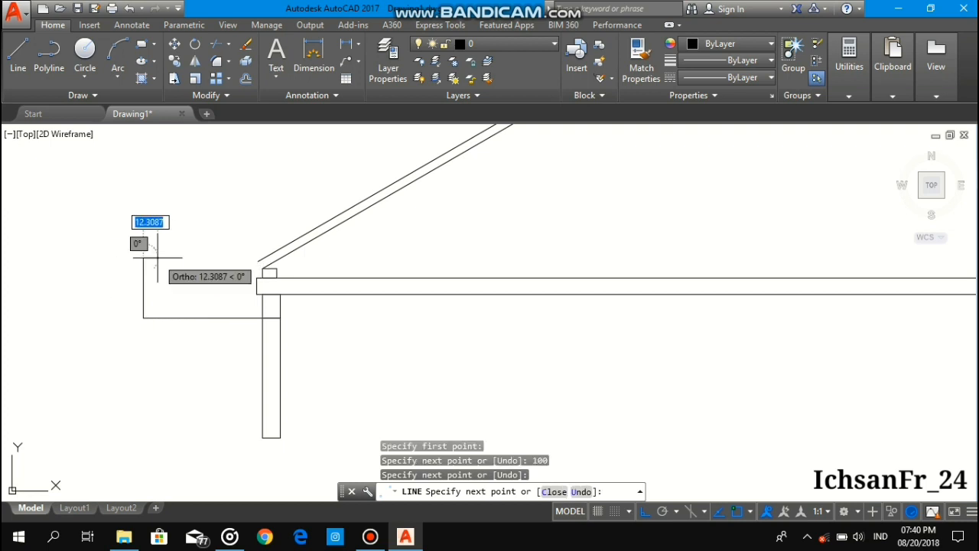
{"action": "key", "text": "Return"}
Step: Extend the lower ends of both sloping lines down to the horizontal guide line
{"action": "type", "text": "TR"}
{"action": "key", "text": "Return"}
{"action": "key", "text": "Return"}
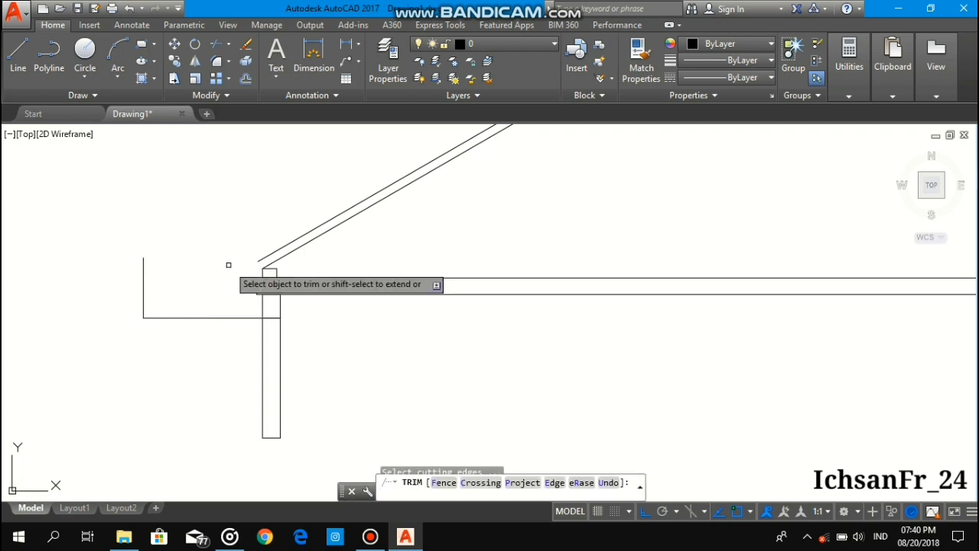
{"action": "left_click", "coordinate": [270, 261], "text": "shift"}
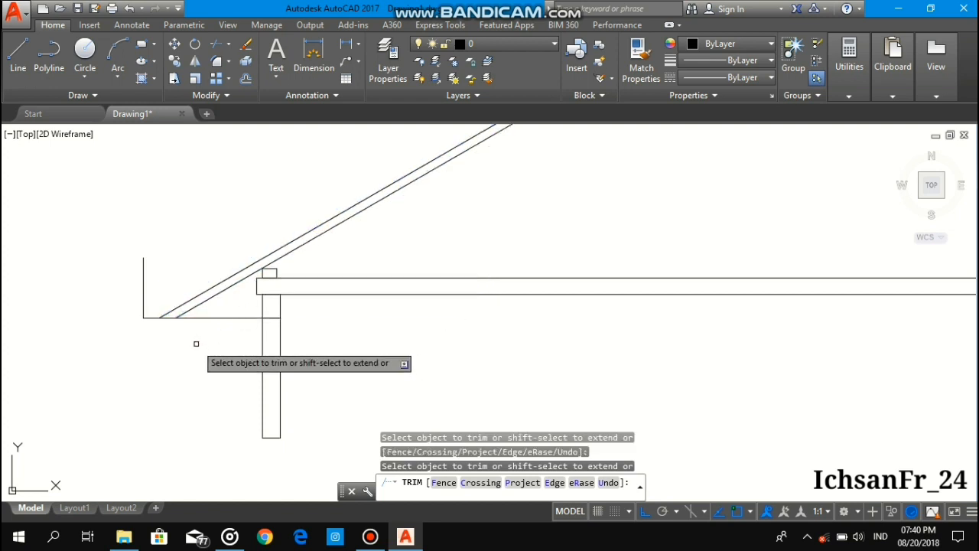
{"action": "scroll", "coordinate": [199, 324], "scroll_direction": "up", "scroll_amount": 2}
{"action": "scroll", "coordinate": [199, 327], "scroll_direction": "up", "scroll_amount": 1}
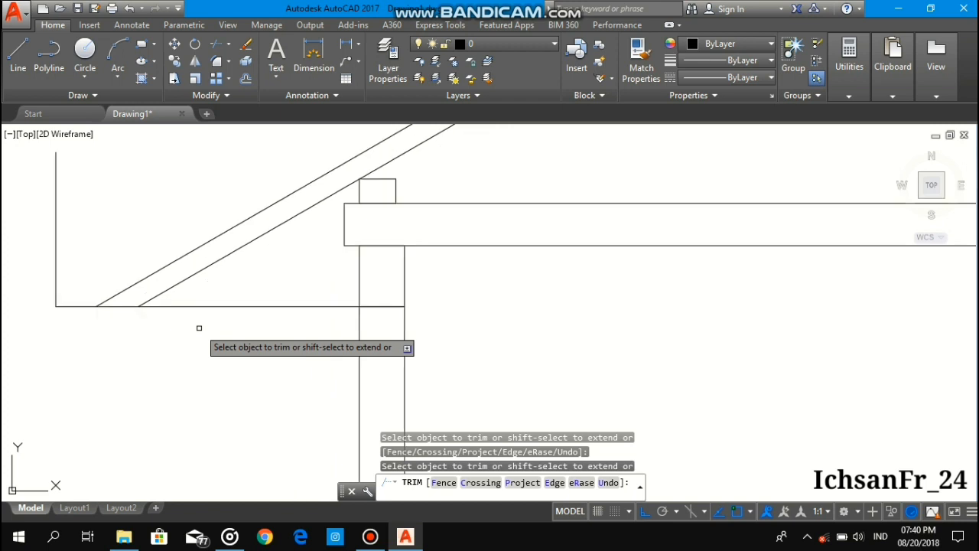
Step: Erase the horizontal and vertical guide lines beside the left column
{"action": "key", "text": "Escape"}
{"action": "left_click", "coordinate": [214, 310]}
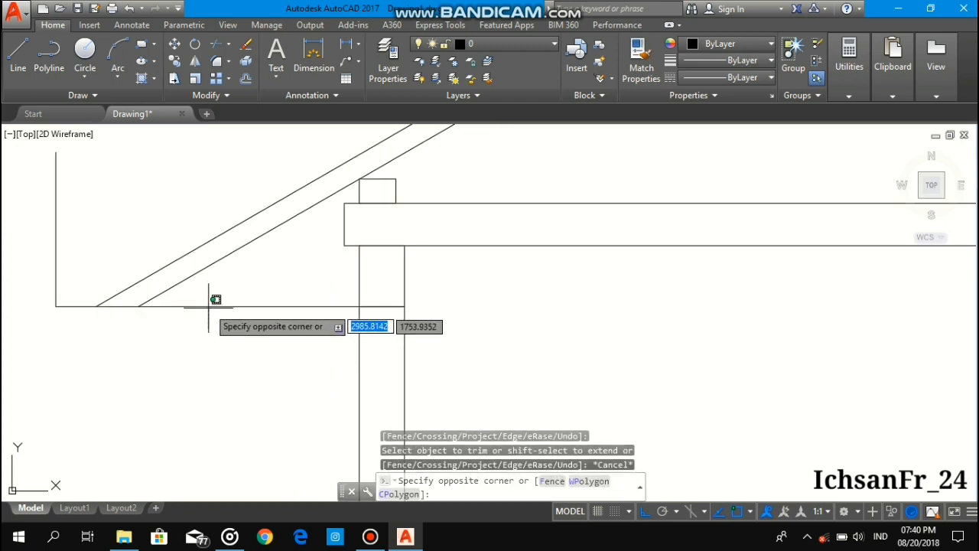
{"action": "left_click", "coordinate": [205, 300]}
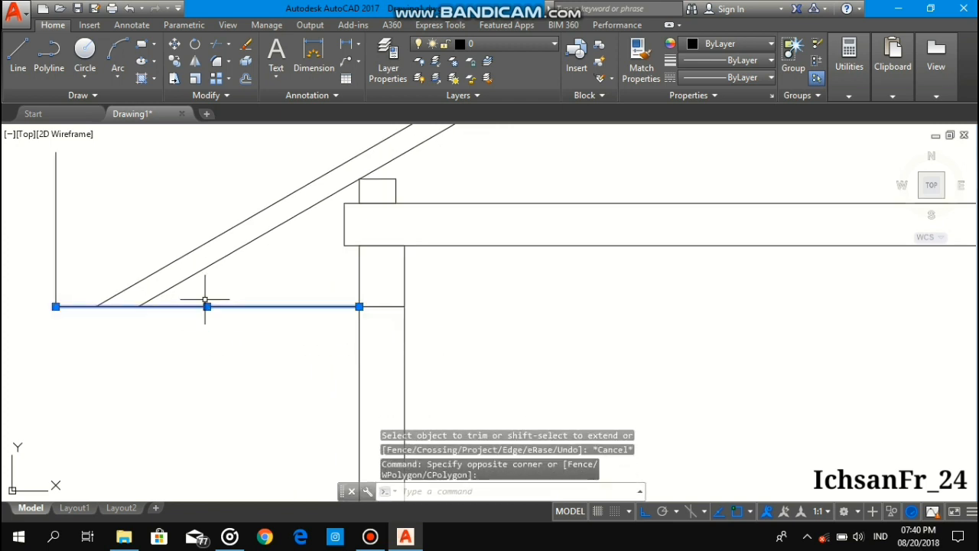
{"action": "key", "text": "Delete"}
{"action": "left_click", "coordinate": [72, 256]}
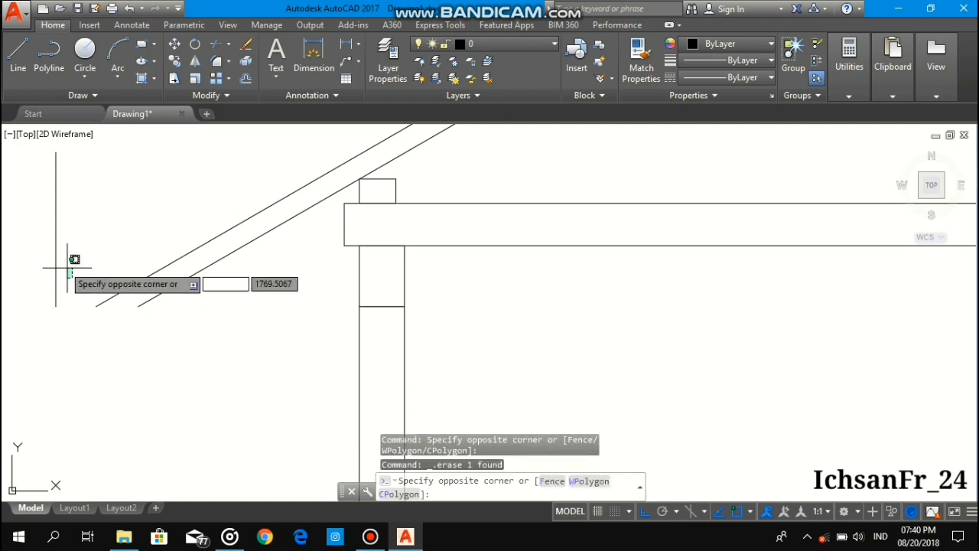
{"action": "left_click", "coordinate": [37, 240]}
{"action": "key", "text": "Delete"}
Step: Draw a rectangle 2 wide and 20 high in the empty area left of the sloping member's lower end
{"action": "scroll", "coordinate": [103, 323], "scroll_direction": "down", "scroll_amount": 4}
{"action": "middle_click_drag", "start_coordinate": [103, 323], "coordinate": [255, 331]}
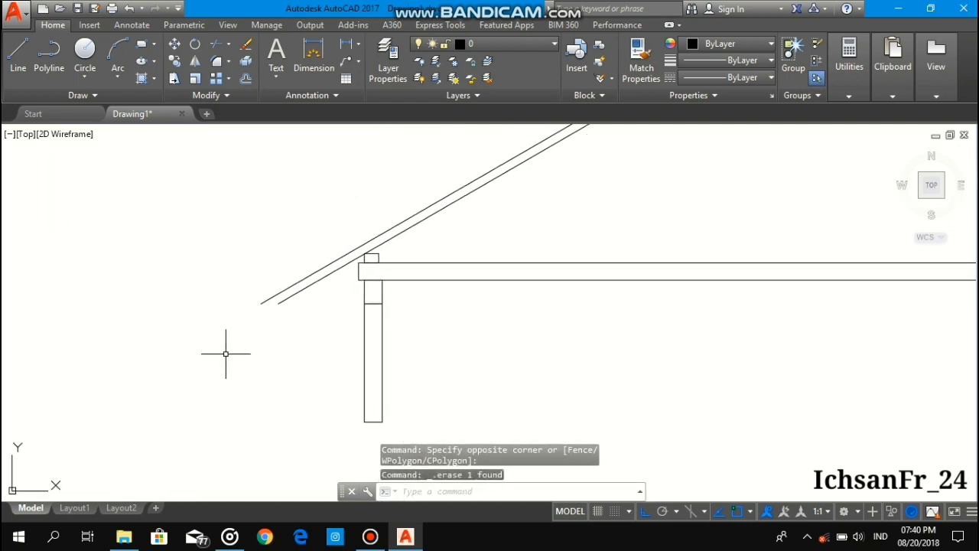
{"action": "type", "text": "C"}
{"action": "key", "text": "Return"}
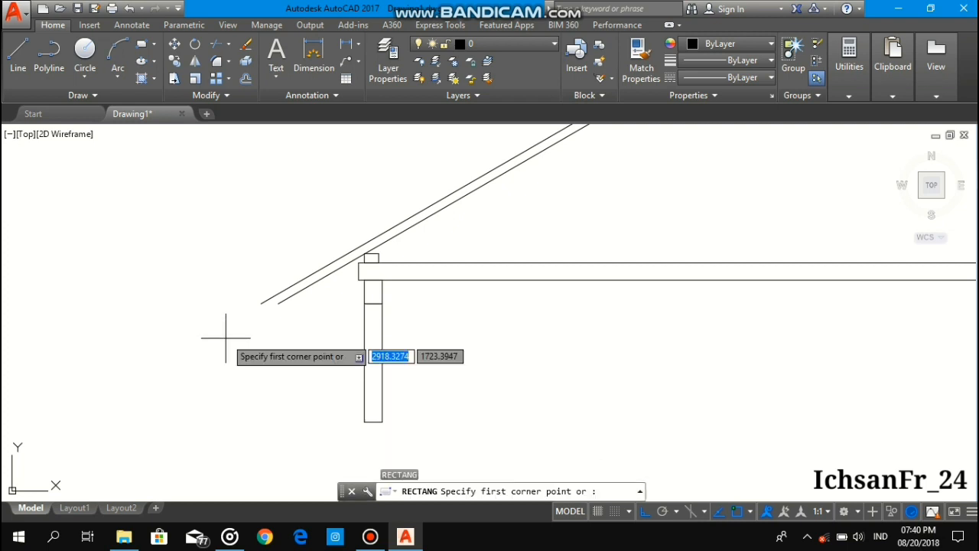
{"action": "left_click", "coordinate": [207, 324]}
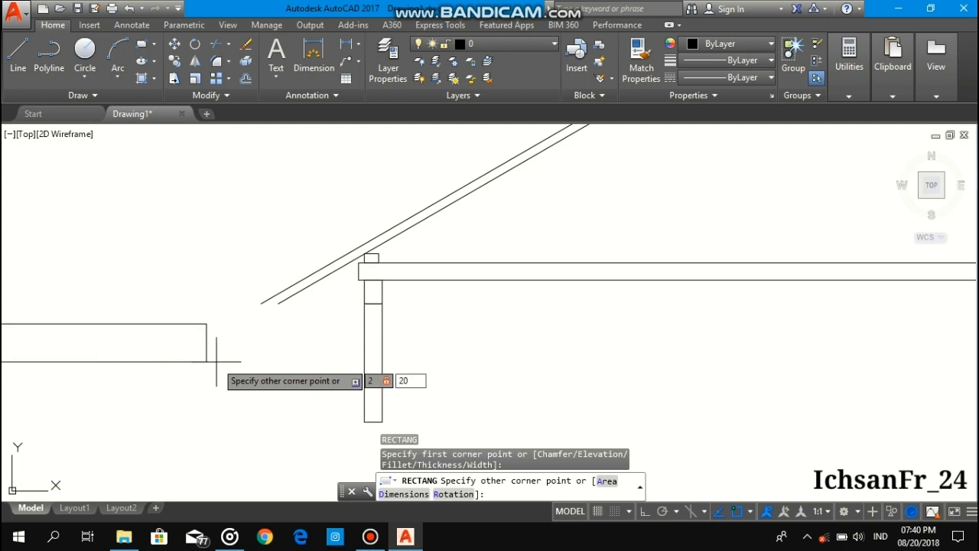
{"action": "key", "text": "Return"}
Step: Rotate the 2 by 20 rectangle by 30 degrees counterclockwise about its top-right corner
{"action": "scroll", "coordinate": [215, 358], "scroll_direction": "up", "scroll_amount": 5}
{"action": "left_click", "coordinate": [218, 337]}
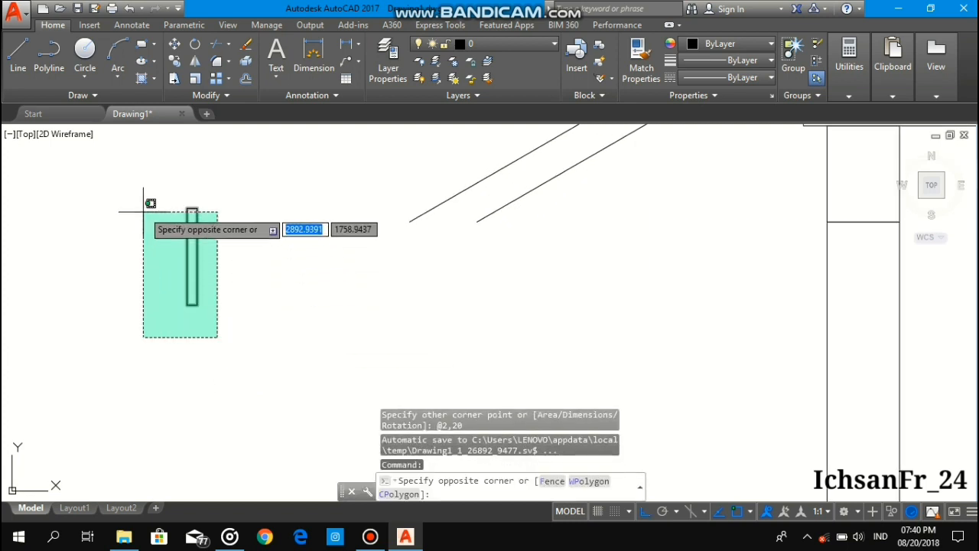
{"action": "left_click", "coordinate": [145, 197]}
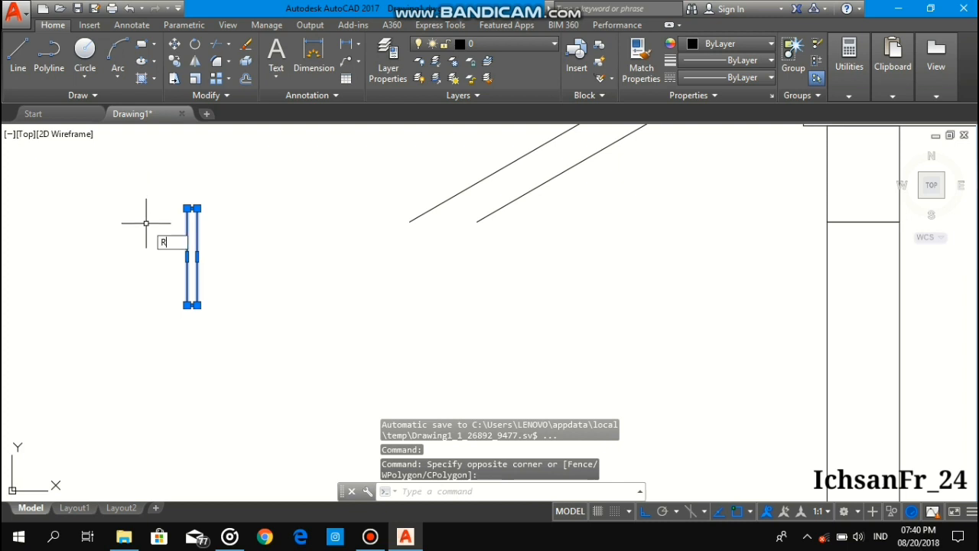
{"action": "key", "text": "Return"}
{"action": "left_click", "coordinate": [197, 214]}
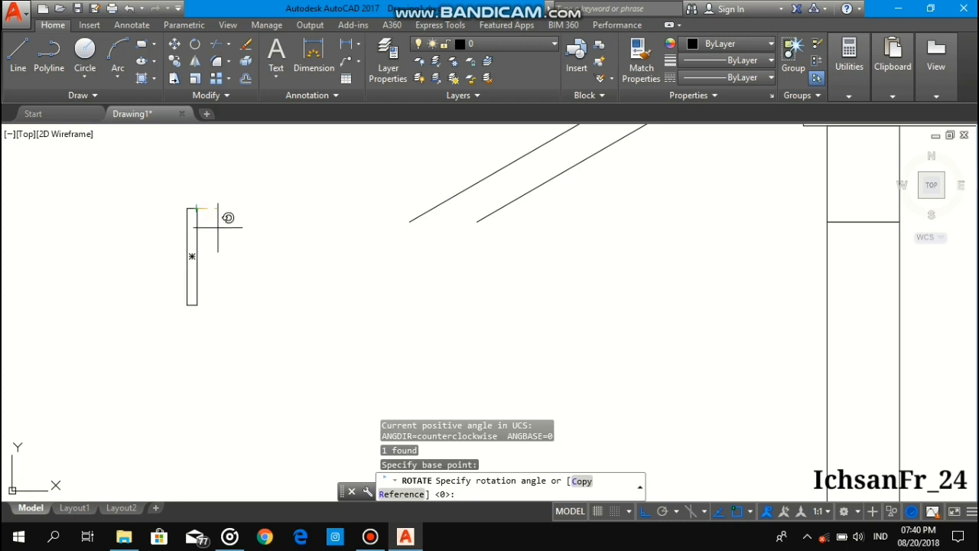
{"action": "key", "text": "Return"}
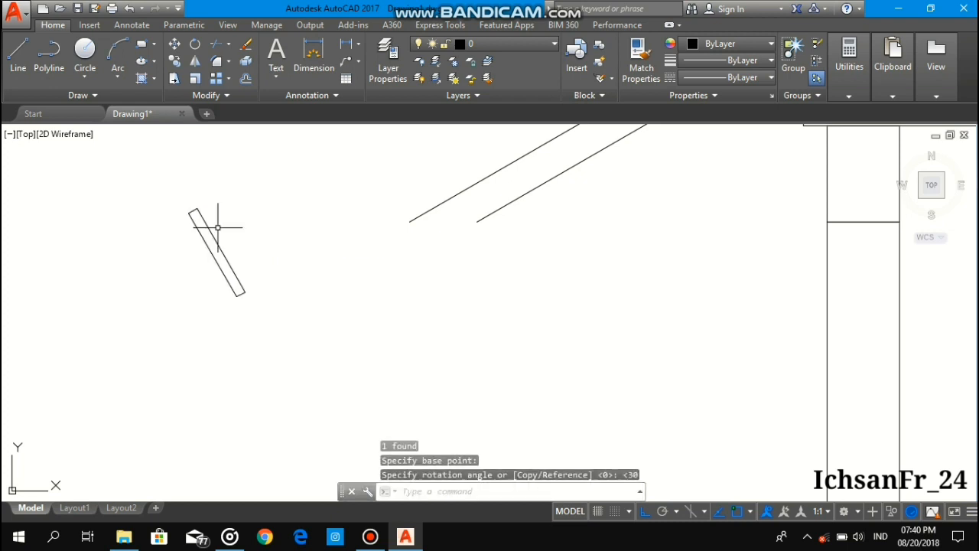
Step: Copy the rotated rectangle by its top corner onto the lower end of the upper sloping line
{"action": "left_click", "coordinate": [258, 319]}
{"action": "left_click", "coordinate": [138, 198]}
{"action": "type", "text": "co"}
{"action": "key", "text": "Return"}
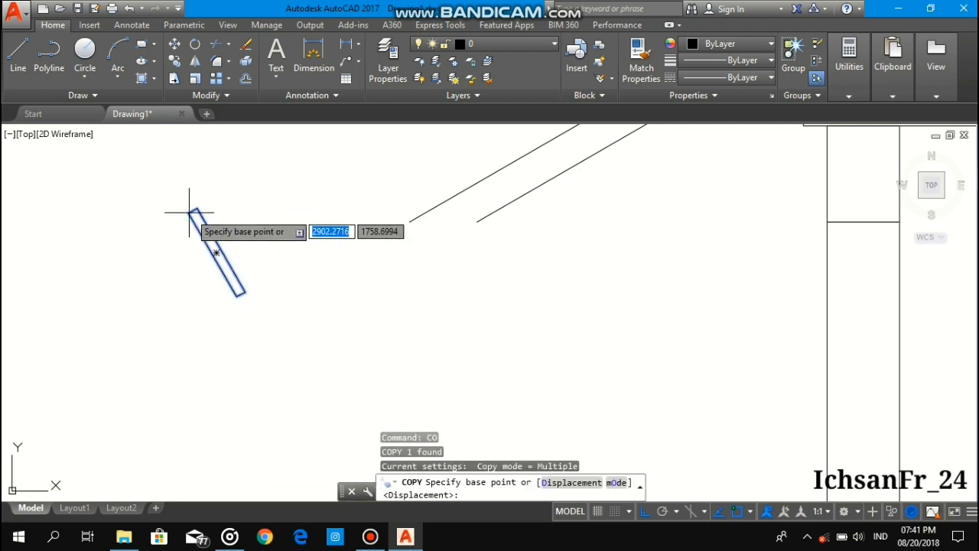
{"action": "left_click", "coordinate": [197, 211]}
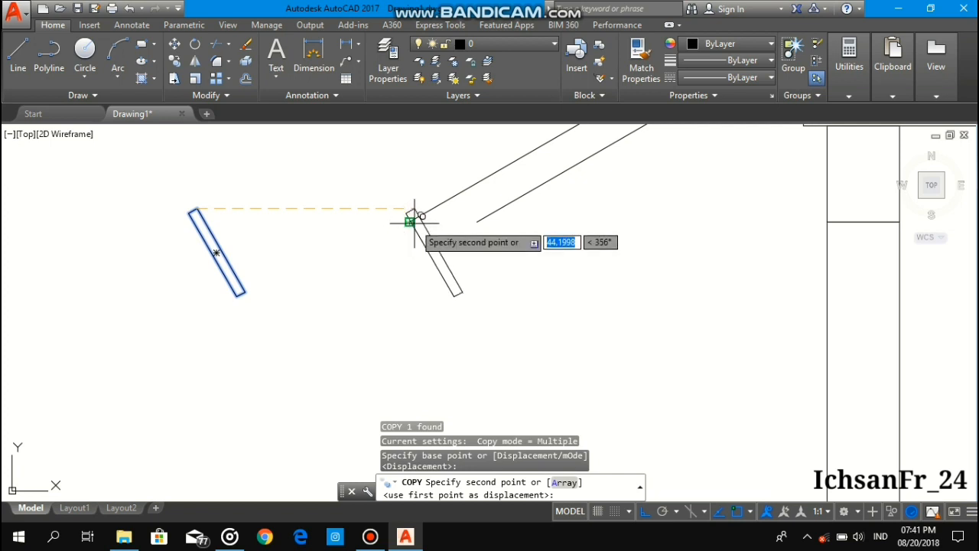
{"action": "left_click", "coordinate": [409, 222]}
{"action": "key", "text": "Escape"}
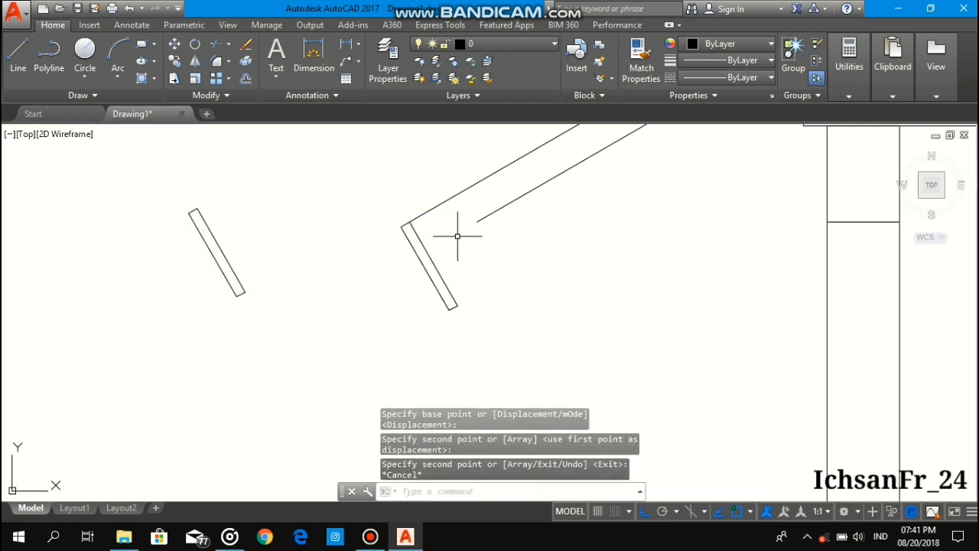
Step: Extend the lower sloping line to meet the copied end board
{"action": "type", "text": "tr"}
{"action": "key", "text": "Return"}
{"action": "key", "text": "Return"}
{"action": "left_click", "coordinate": [481, 219], "text": "shift"}
{"action": "scroll", "coordinate": [481, 244], "scroll_direction": "down", "scroll_amount": 3}
{"action": "key", "text": "Escape"}
Step: Erase the original rotated rectangle left of the roof's end board
{"action": "left_click", "coordinate": [405, 267]}
{"action": "left_click", "coordinate": [338, 225]}
{"action": "key", "text": "Delete"}
{"action": "scroll", "coordinate": [378, 218], "scroll_direction": "down", "scroll_amount": 2}
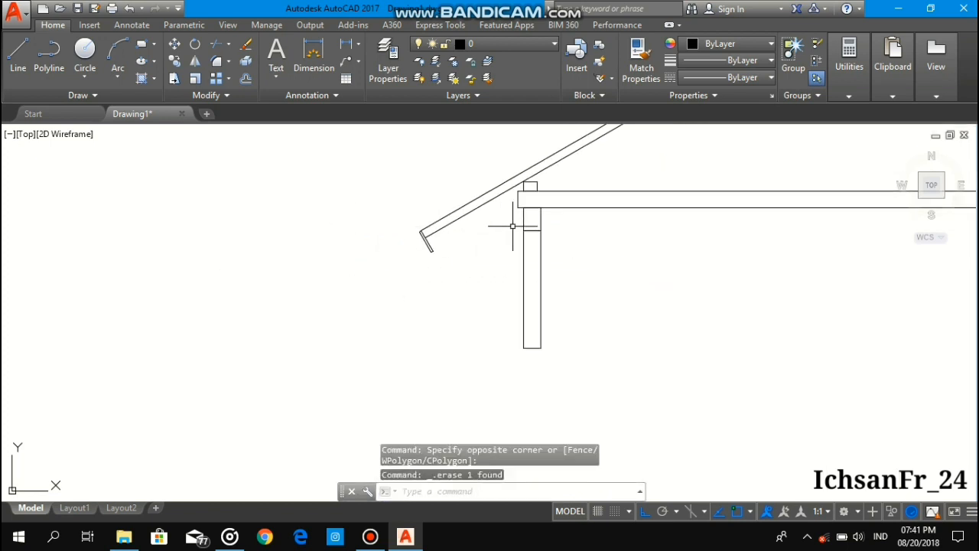
Step: Offset the rafter's lower sloping line 15 units downward toward the beam
{"action": "scroll", "coordinate": [520, 229], "scroll_direction": "up", "scroll_amount": 2}
{"action": "scroll", "coordinate": [526, 222], "scroll_direction": "up", "scroll_amount": 2}
{"action": "scroll", "coordinate": [523, 228], "scroll_direction": "up", "scroll_amount": 2}
{"action": "scroll", "coordinate": [445, 280], "scroll_direction": "down", "scroll_amount": 4}
{"action": "key", "text": "Return"}
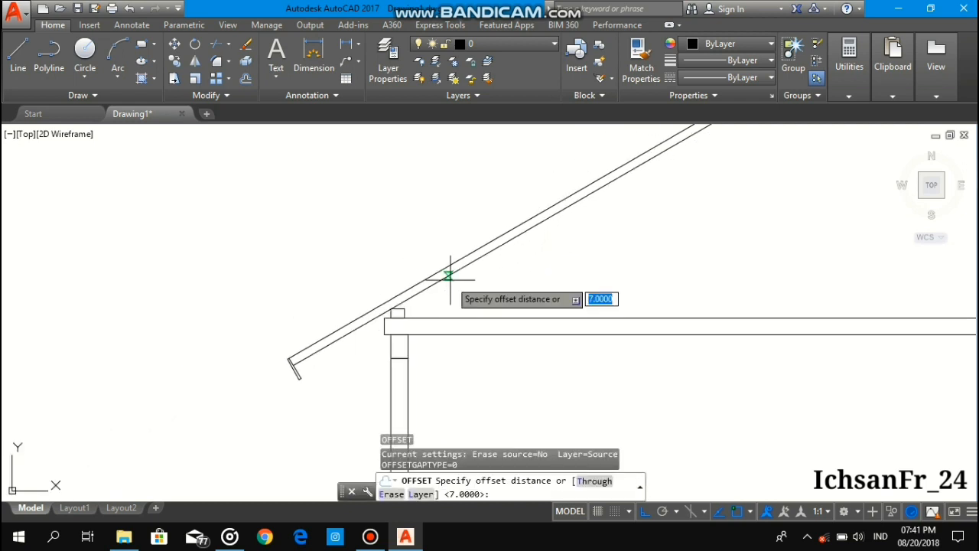
{"action": "key", "text": "Return"}
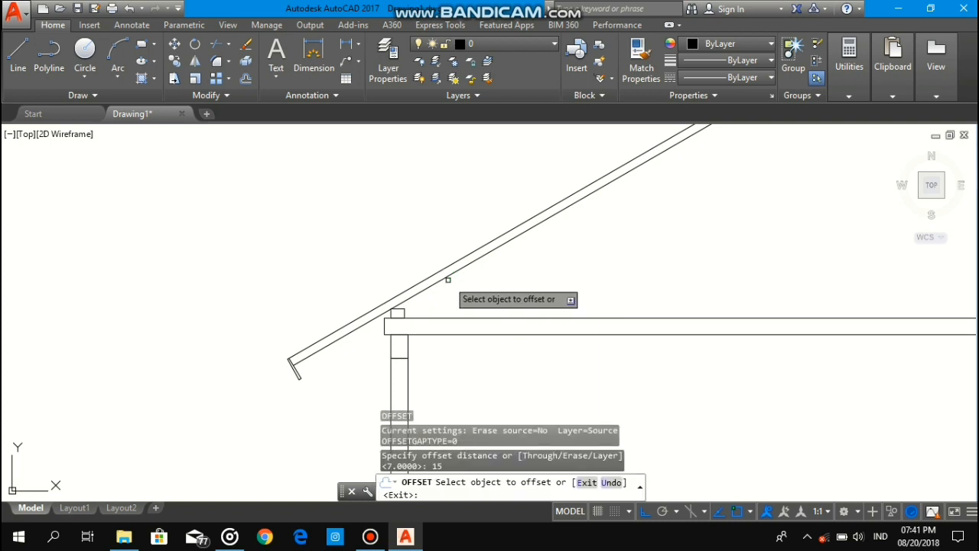
{"action": "scroll", "coordinate": [440, 272], "scroll_direction": "up", "scroll_amount": 5}
{"action": "left_click", "coordinate": [428, 267]}
{"action": "left_click", "coordinate": [452, 296]}
{"action": "scroll", "coordinate": [460, 304], "scroll_direction": "down", "scroll_amount": 2}
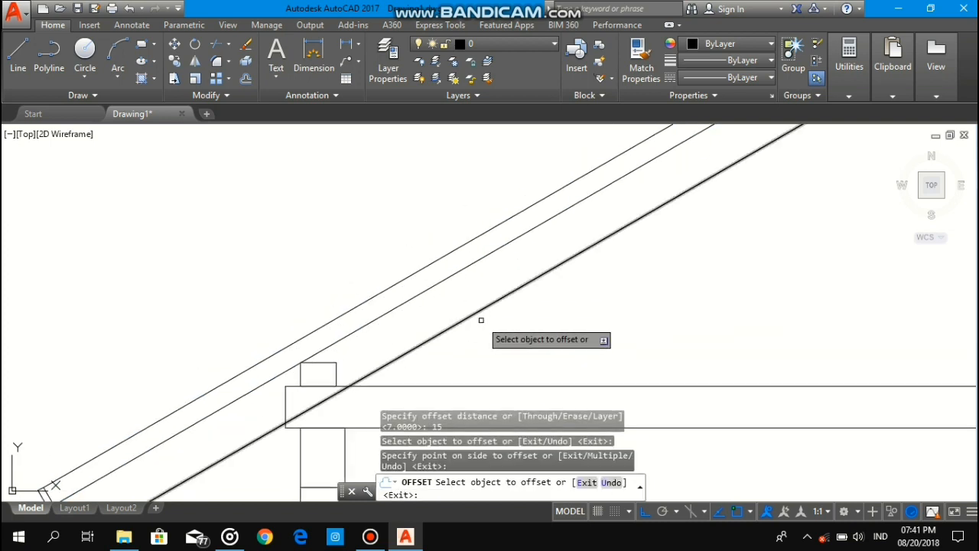
Step: Offset the new lowest sloping line another 12 units downward
{"action": "key", "text": "Return"}
{"action": "key", "text": "Return"}
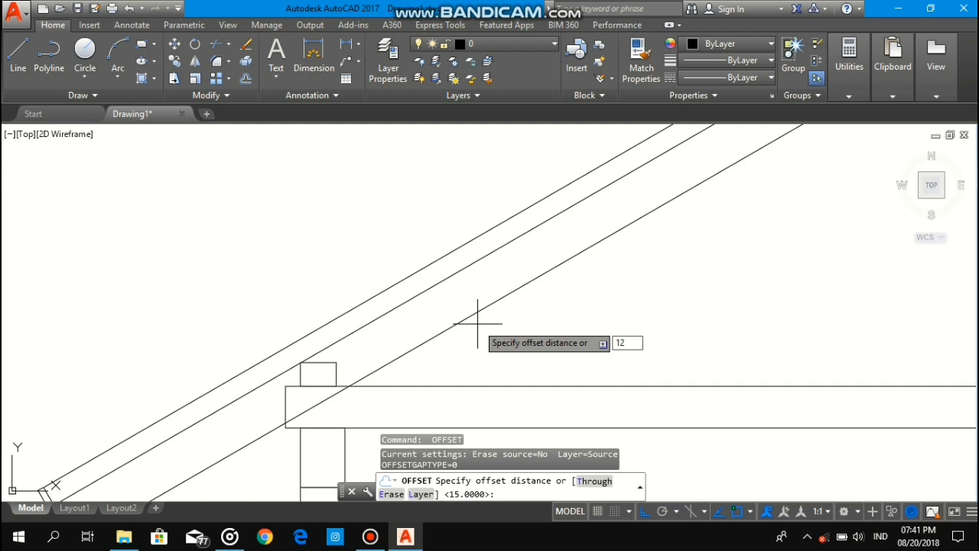
{"action": "key", "text": "Return"}
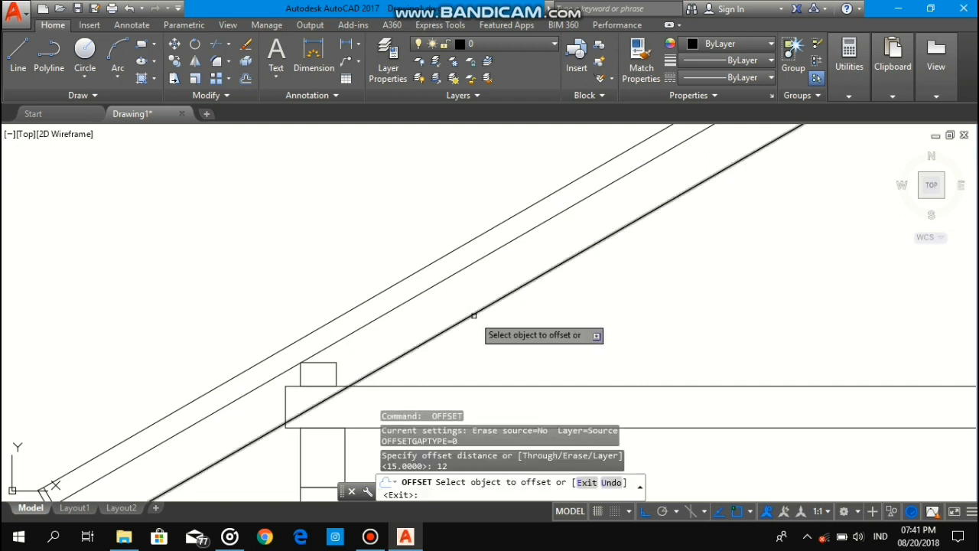
{"action": "left_click", "coordinate": [474, 314]}
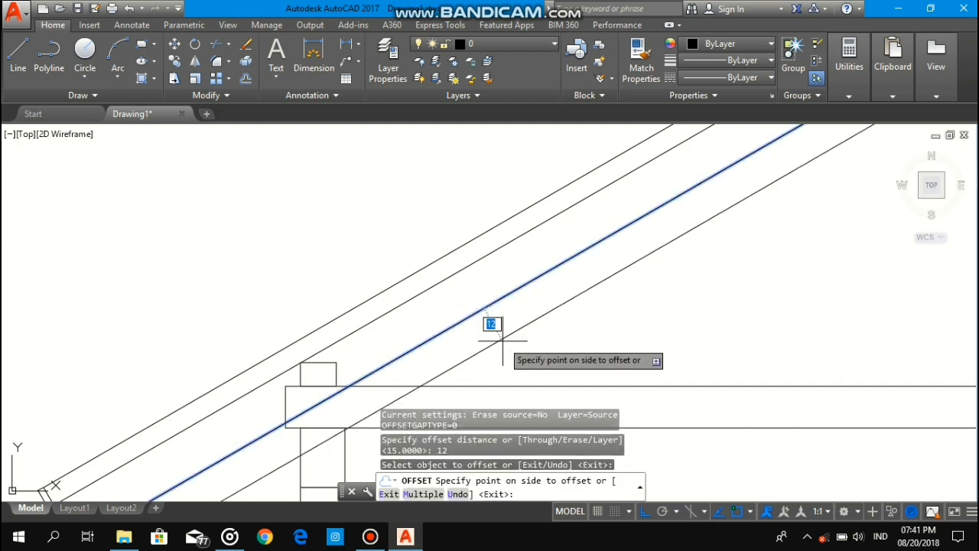
{"action": "left_click", "coordinate": [487, 323]}
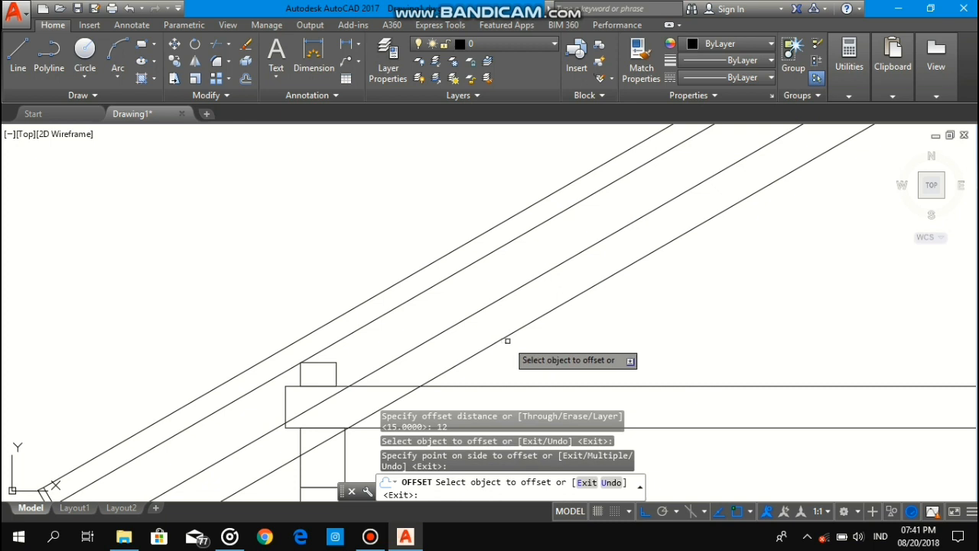
{"action": "scroll", "coordinate": [507, 341], "scroll_direction": "down", "scroll_amount": 2}
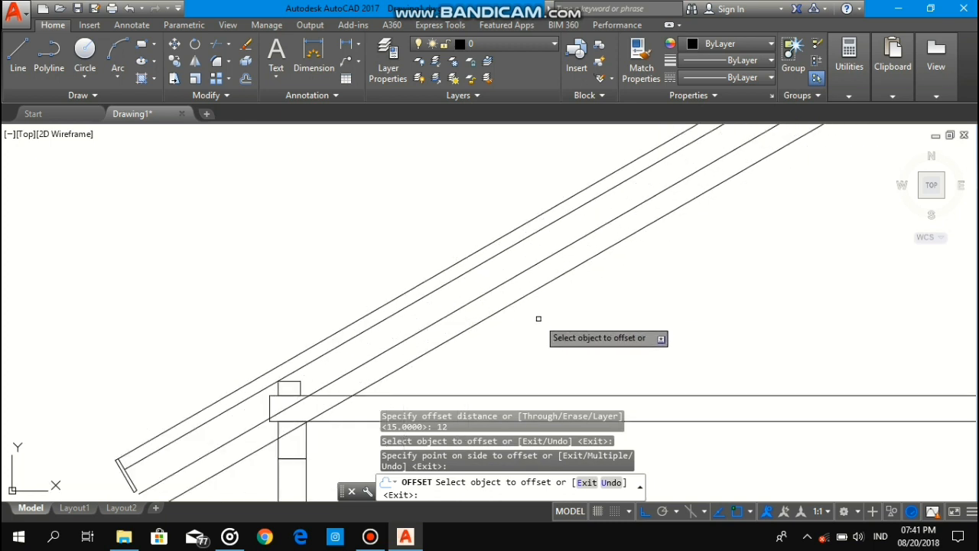
{"action": "mouse_move", "coordinate": [502, 352]}
{"action": "middle_mouse_down"}
{"action": "mouse_move", "coordinate": [509, 328]}
{"action": "mouse_move", "coordinate": [552, 299]}
{"action": "middle_mouse_up"}
{"action": "scroll", "coordinate": [385, 358], "scroll_direction": "up", "scroll_amount": 2}
{"action": "key", "text": "Escape"}
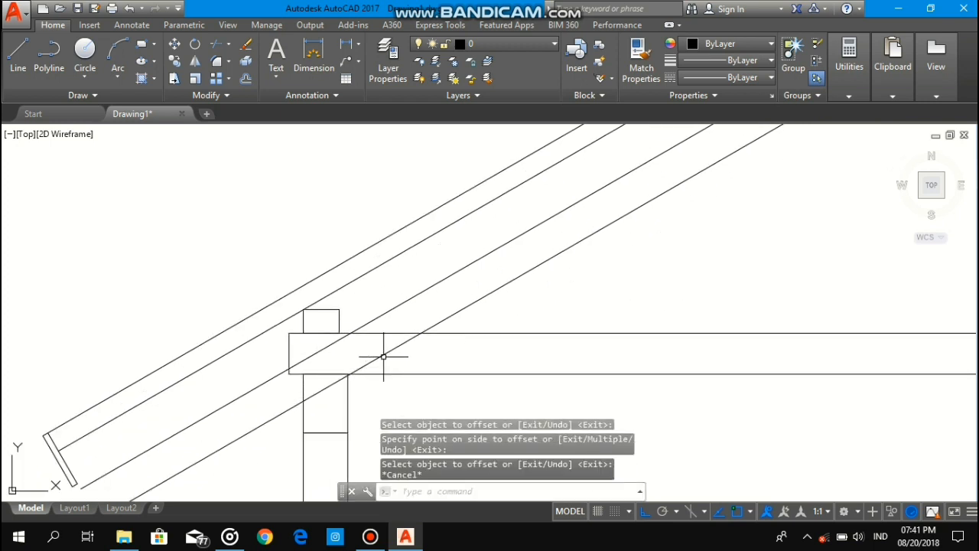
Step: Trim the portions of the two lower sloping lines that cross inside the beam near its left end
{"action": "type", "text": "TR"}
{"action": "key", "text": "Return"}
{"action": "key", "text": "Return"}
{"action": "scroll", "coordinate": [387, 354], "scroll_direction": "up", "scroll_amount": 2}
{"action": "left_click", "coordinate": [400, 356]}
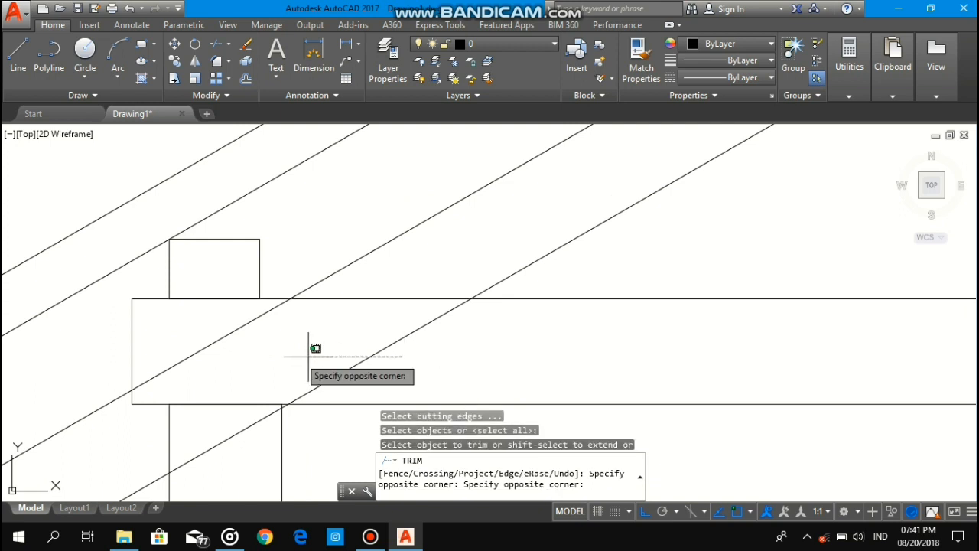
{"action": "left_click", "coordinate": [213, 337]}
{"action": "scroll", "coordinate": [234, 349], "scroll_direction": "down", "scroll_amount": 2}
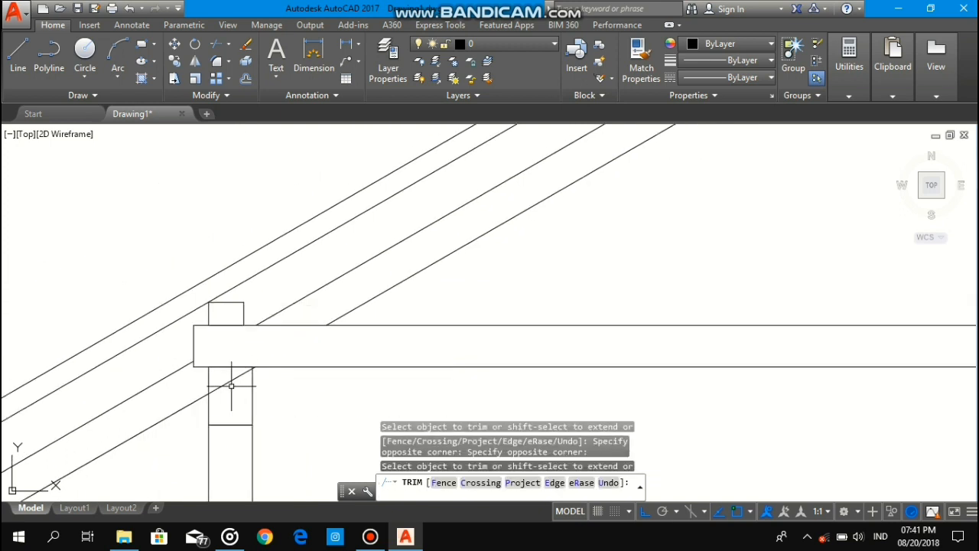
Step: Erase the two leftover sloping segments below and left of the beam's left end
{"action": "key", "text": "Escape"}
{"action": "left_click", "coordinate": [230, 373]}
{"action": "left_click", "coordinate": [196, 384]}
{"action": "key", "text": "Delete"}
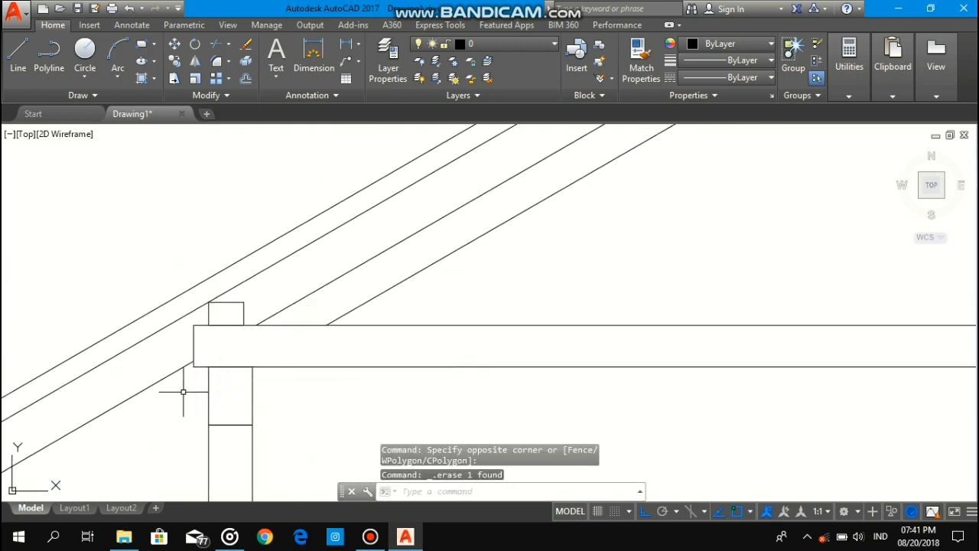
{"action": "left_click", "coordinate": [169, 398]}
{"action": "left_click", "coordinate": [158, 370]}
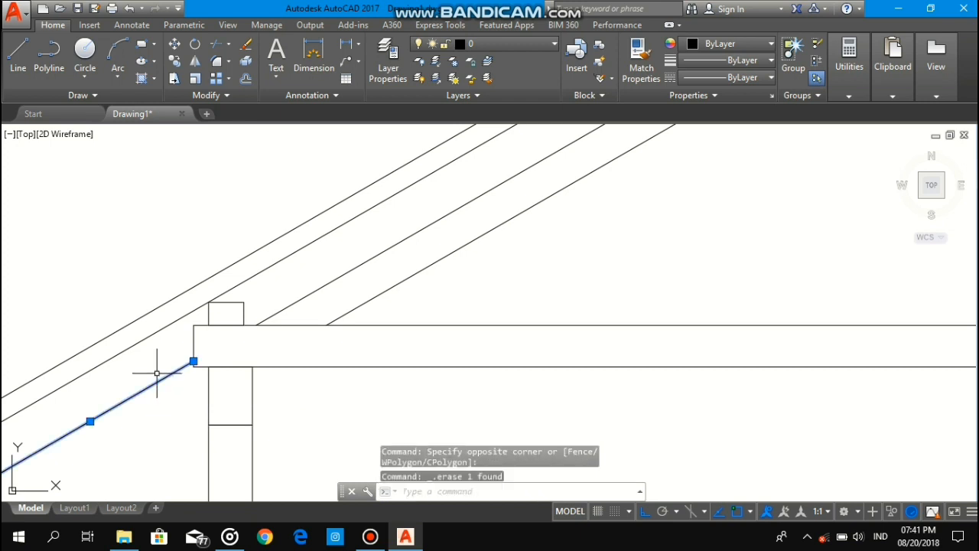
{"action": "key", "text": "Delete"}
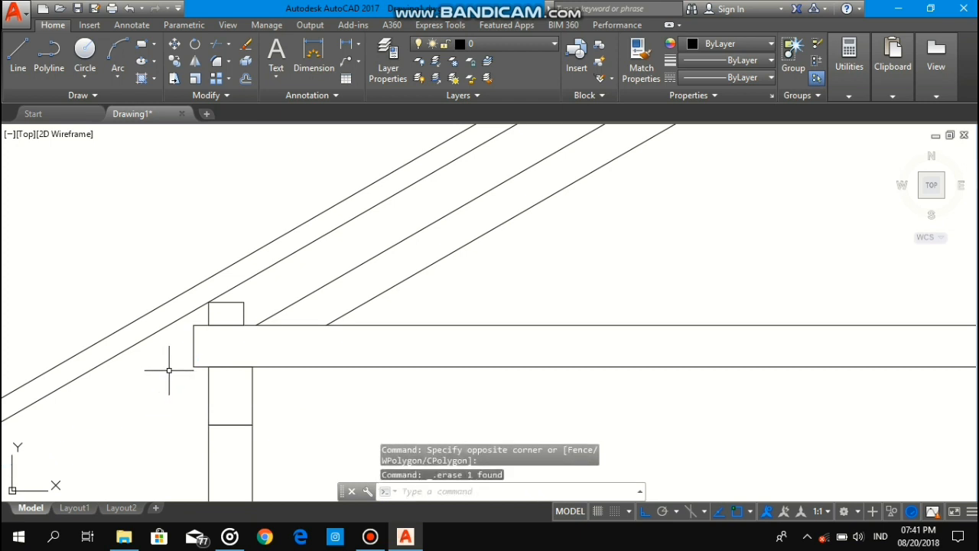
Step: Draw a vertical line from the midpoint of the beam's bottom edge up past the sloping rafter lines
{"action": "scroll", "coordinate": [282, 371], "scroll_direction": "down", "scroll_amount": 3}
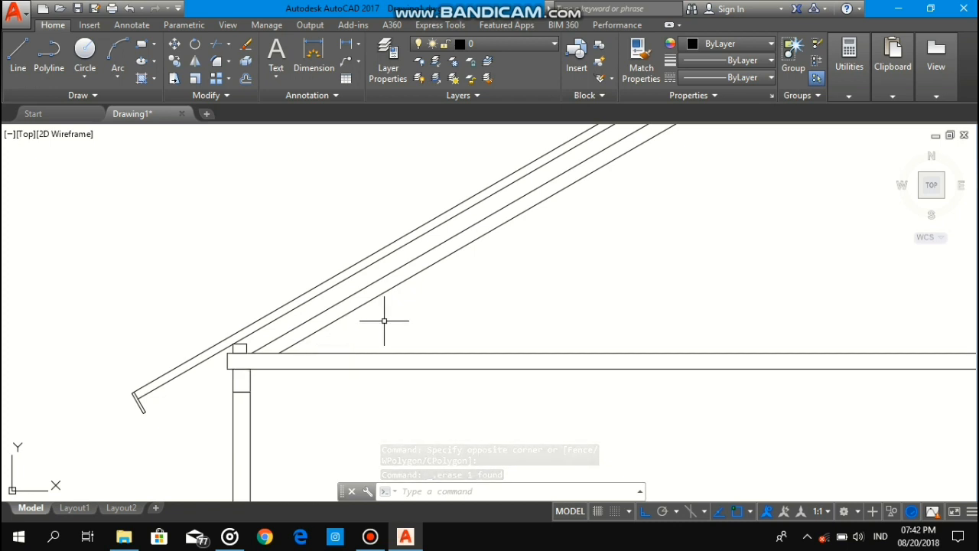
{"action": "scroll", "coordinate": [384, 320], "scroll_direction": "down", "scroll_amount": 4}
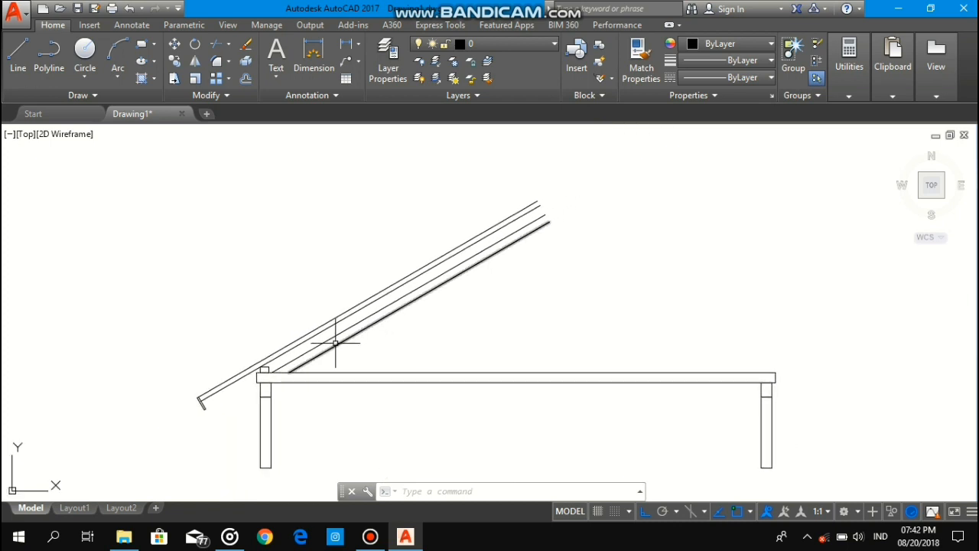
{"action": "scroll", "coordinate": [337, 344], "scroll_direction": "up", "scroll_amount": 4}
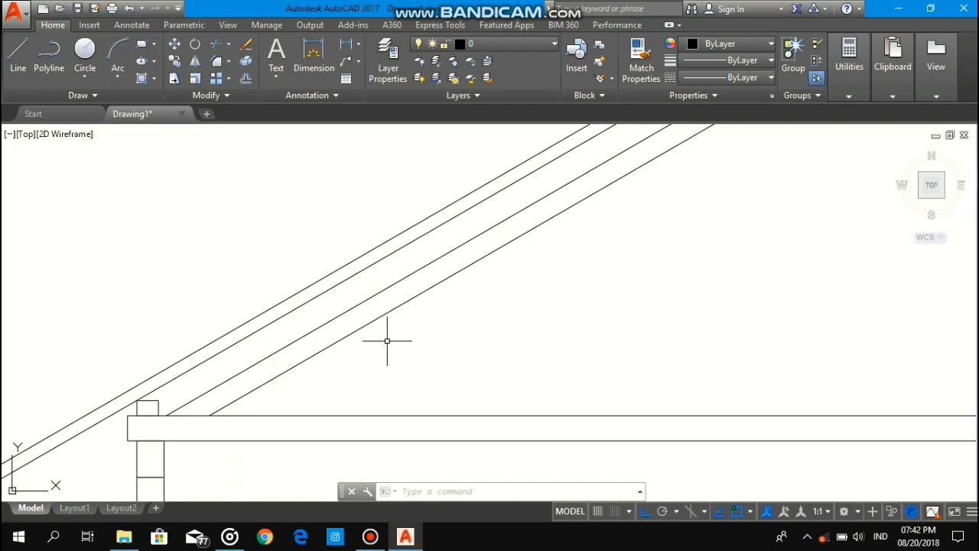
{"action": "scroll", "coordinate": [489, 338], "scroll_direction": "down", "scroll_amount": 2}
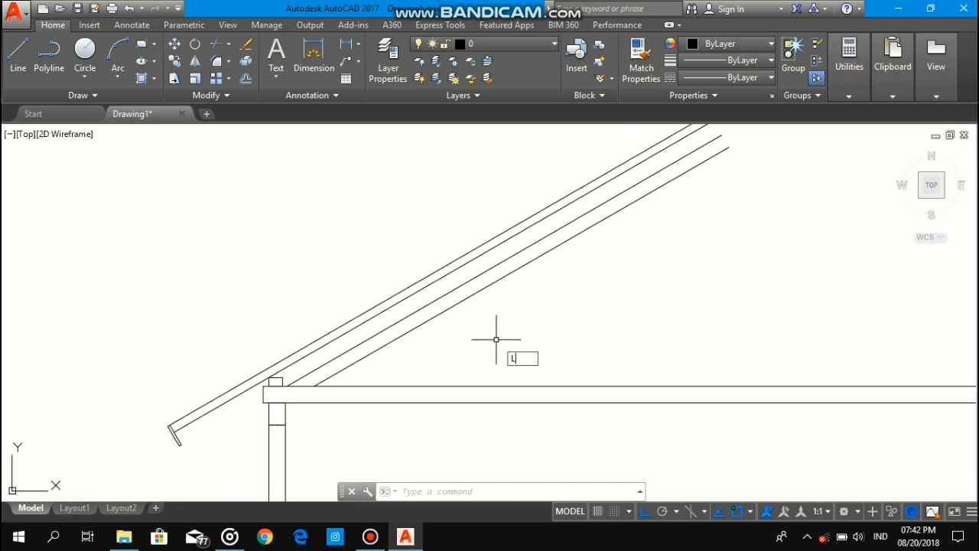
{"action": "key", "text": "Return"}
{"action": "middle_click_drag", "start_coordinate": [706, 374], "coordinate": [636, 374]}
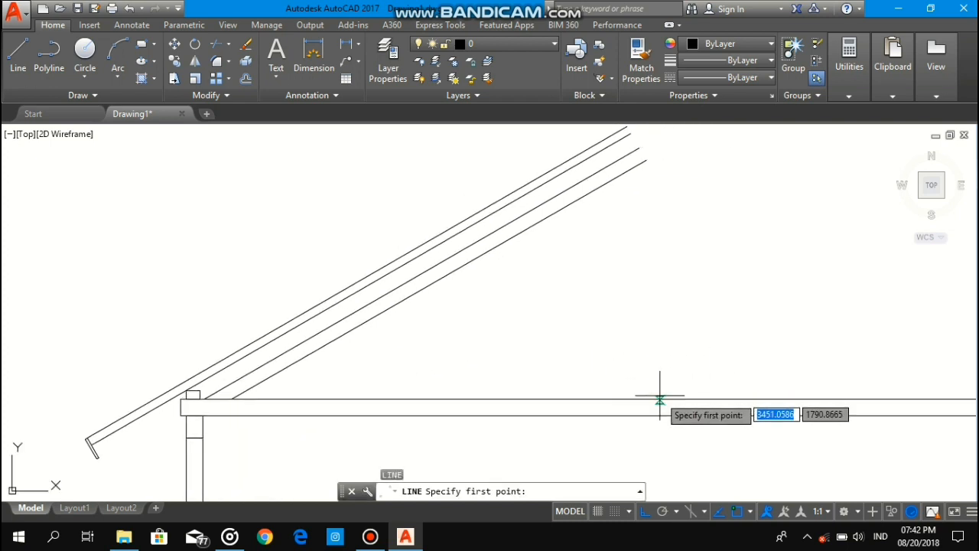
{"action": "left_click", "coordinate": [593, 415]}
{"action": "scroll", "coordinate": [589, 179], "scroll_direction": "up", "scroll_amount": 3}
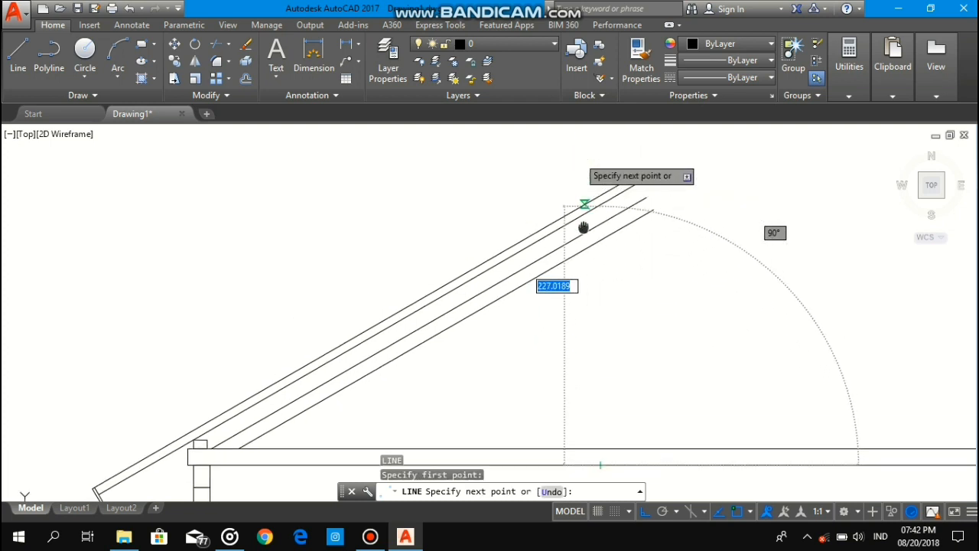
{"action": "left_click", "coordinate": [577, 262]}
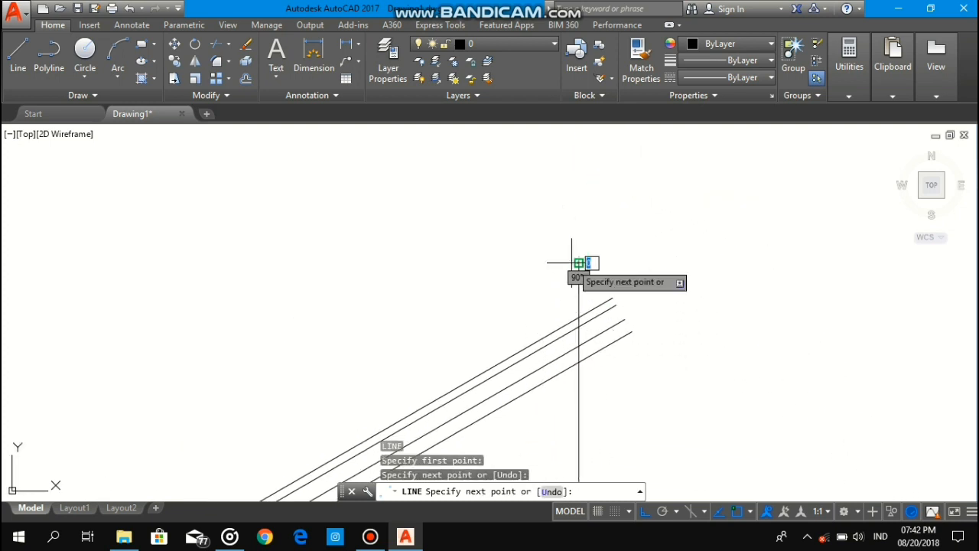
{"action": "key", "text": "Return"}
Step: Offset the vertical centre line 6 units to each side to form the central post's edges
{"action": "scroll", "coordinate": [572, 336], "scroll_direction": "down", "scroll_amount": 1}
{"action": "type", "text": "o"}
{"action": "key", "text": "Return"}
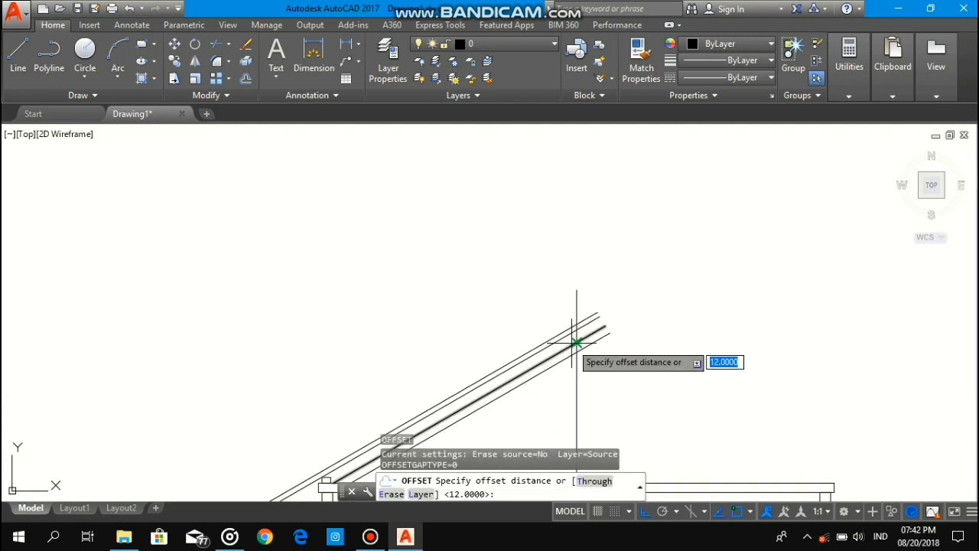
{"action": "type", "text": "6"}
{"action": "key", "text": "Return"}
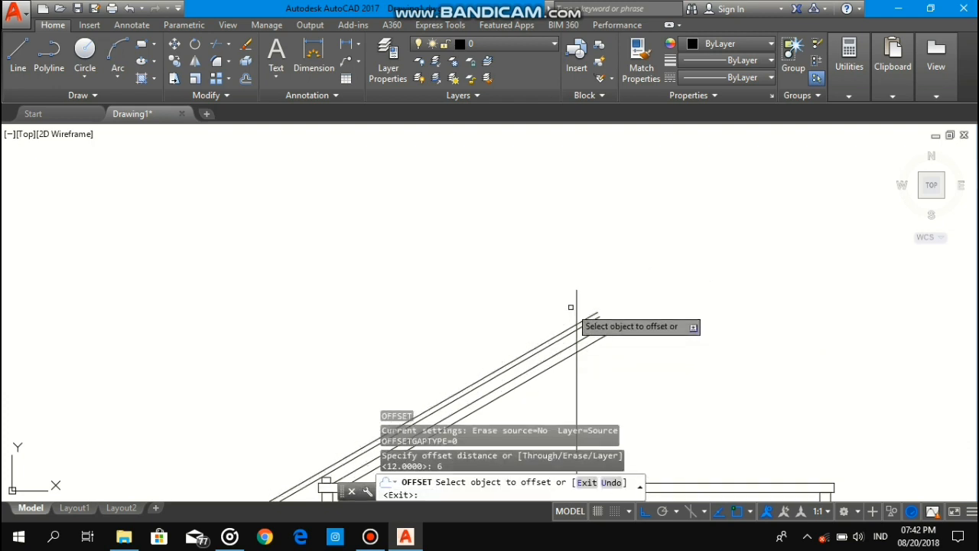
{"action": "left_click", "coordinate": [576, 307]}
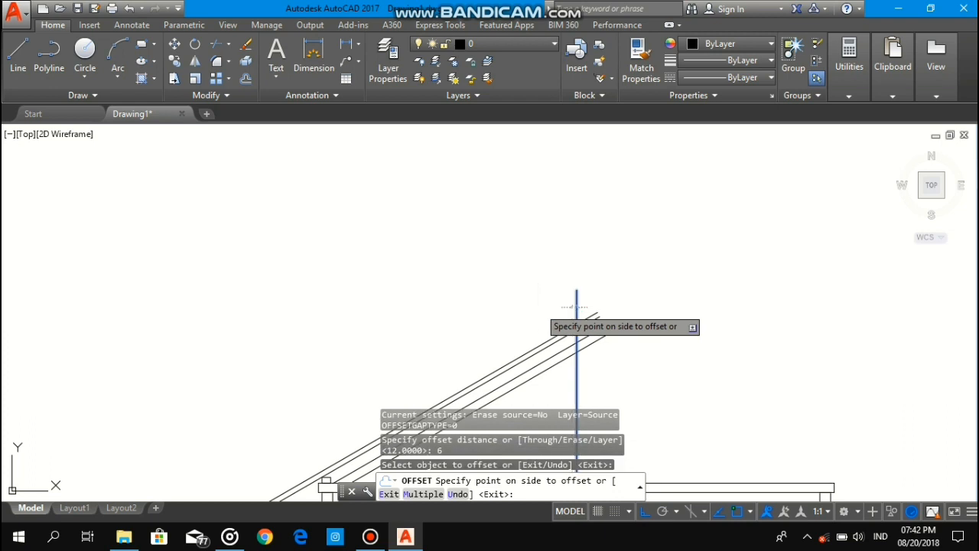
{"action": "left_click", "coordinate": [578, 303]}
{"action": "left_click", "coordinate": [576, 303]}
{"action": "left_click", "coordinate": [583, 304]}
{"action": "scroll", "coordinate": [573, 306], "scroll_direction": "up", "scroll_amount": 4}
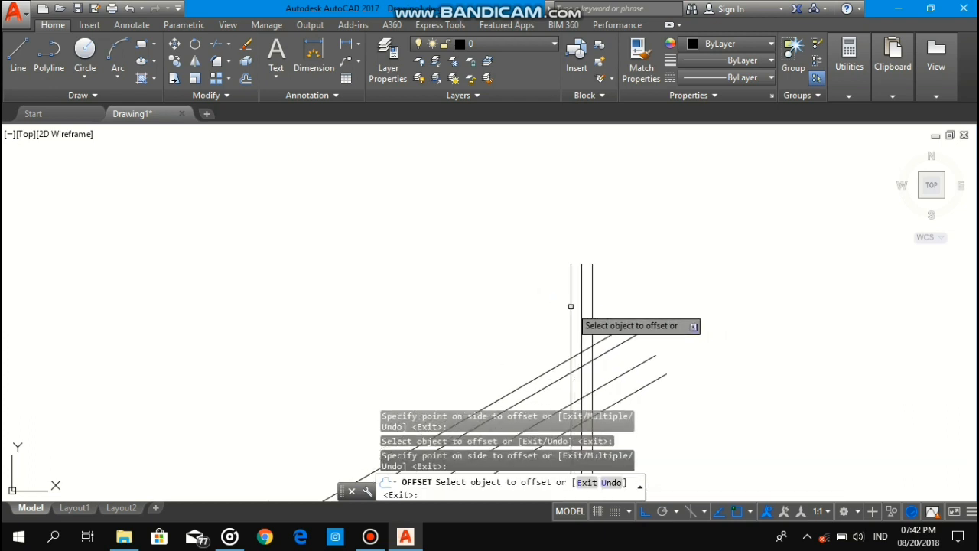
{"action": "scroll", "coordinate": [580, 305], "scroll_direction": "down", "scroll_amount": 6}
{"action": "scroll", "coordinate": [559, 313], "scroll_direction": "up", "scroll_amount": 2}
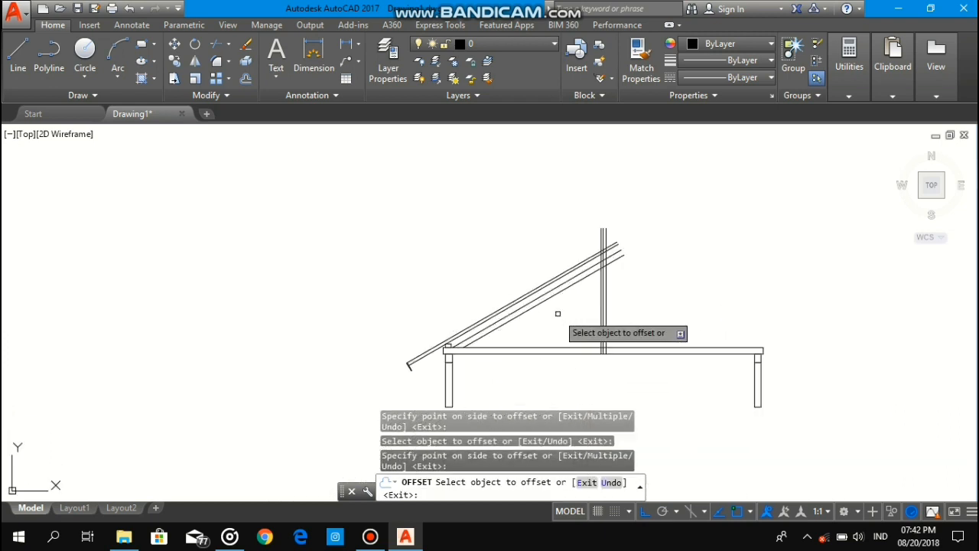
{"action": "scroll", "coordinate": [556, 312], "scroll_direction": "up", "scroll_amount": 2}
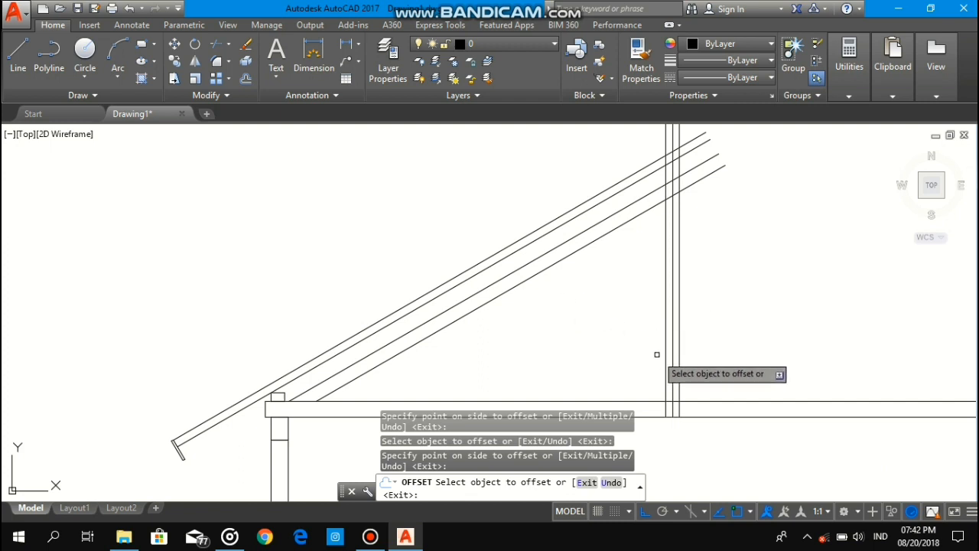
{"action": "scroll", "coordinate": [657, 356], "scroll_direction": "up", "scroll_amount": 2}
{"action": "middle_click_drag", "start_coordinate": [657, 369], "coordinate": [636, 278]}
{"action": "middle_click_drag", "start_coordinate": [625, 318], "coordinate": [621, 308]}
{"action": "scroll", "coordinate": [621, 307], "scroll_direction": "up", "scroll_amount": 5}
{"action": "scroll", "coordinate": [629, 320], "scroll_direction": "down", "scroll_amount": 2}
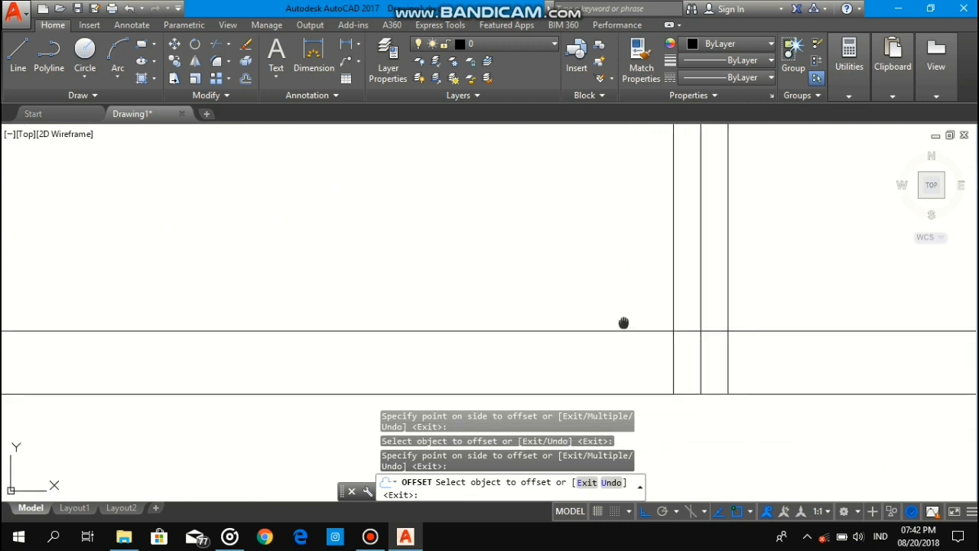
{"action": "key", "text": "Escape"}
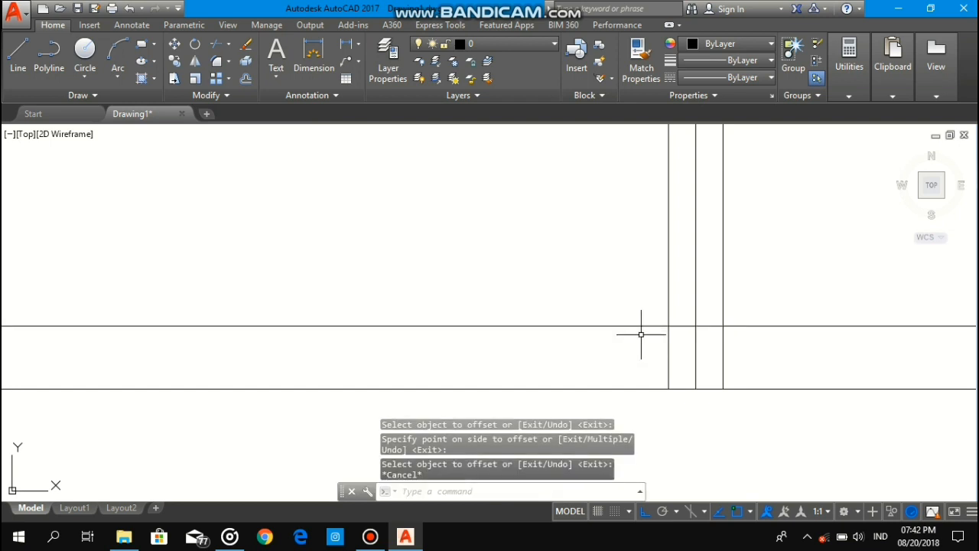
Step: Offset the beam's top edge 2 units downward into the beam
{"action": "type", "text": "O"}
{"action": "key", "text": "Return"}
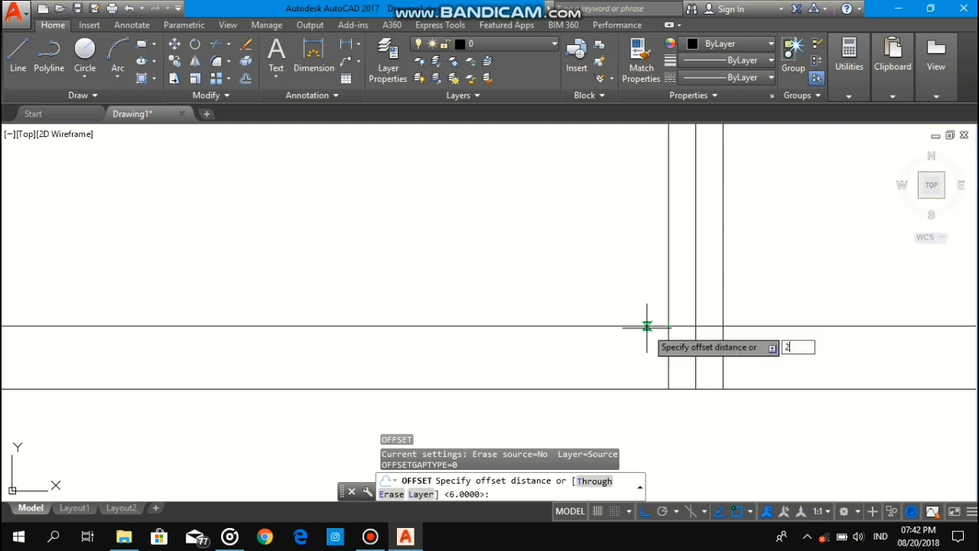
{"action": "key", "text": "Return"}
{"action": "left_click", "coordinate": [648, 327]}
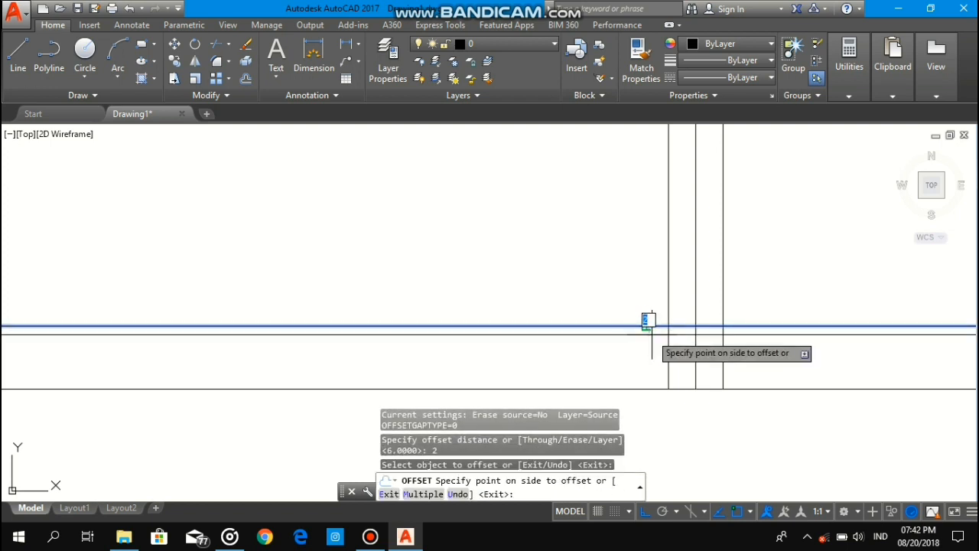
{"action": "left_click", "coordinate": [654, 340]}
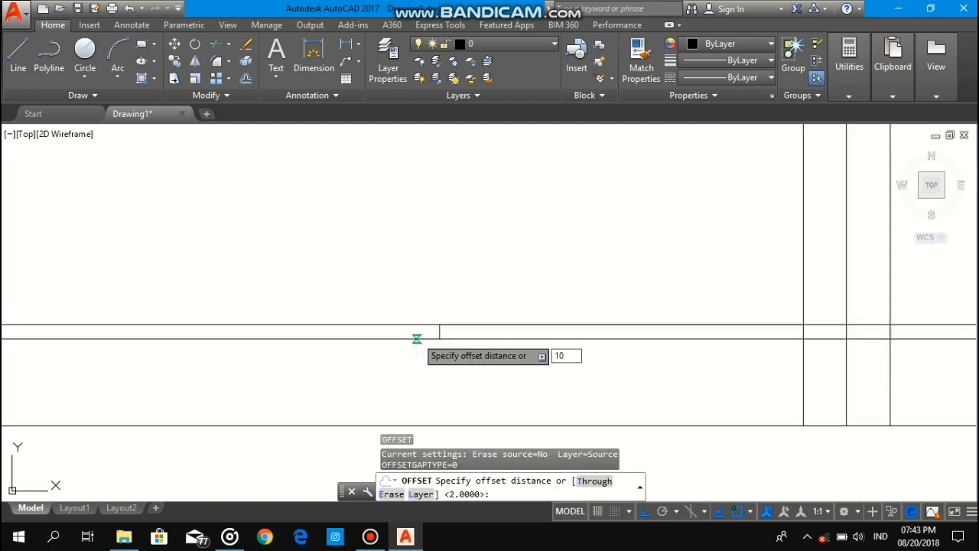
Step: Offset the beam's top edge 10 units upward
{"action": "key", "text": "Return"}
{"action": "left_click", "coordinate": [399, 325]}
{"action": "left_click", "coordinate": [398, 316]}
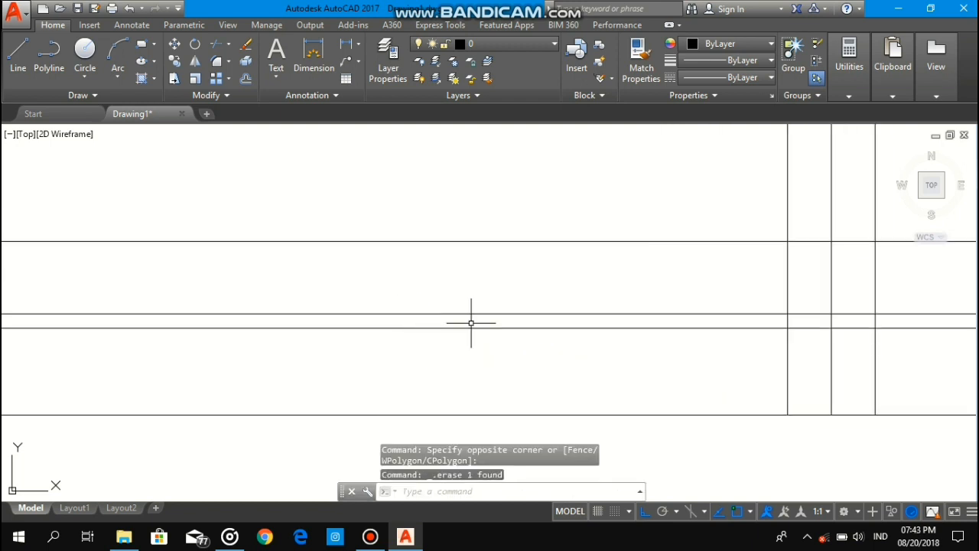
Step: Draw a joint-block polyline from the post's left edge on the upper offset line: 50 left, down to the lower offset line, 20 right, 2 up
{"action": "middle_click_drag", "start_coordinate": [760, 296], "coordinate": [641, 312]}
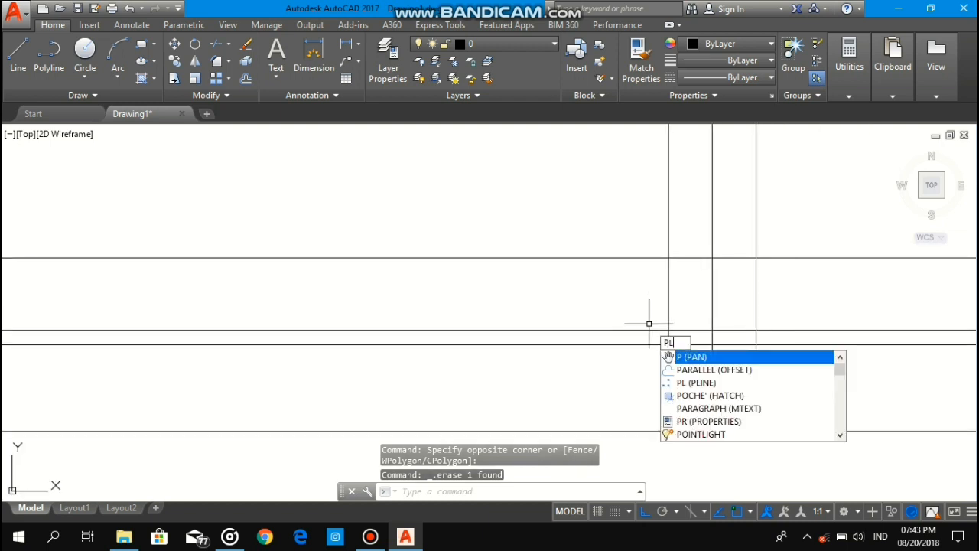
{"action": "key", "text": "Return"}
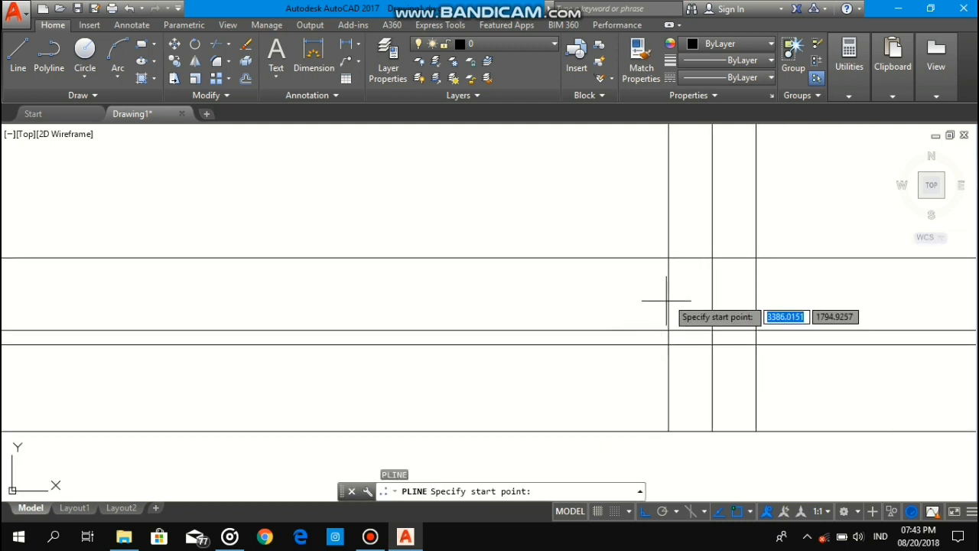
{"action": "left_click", "coordinate": [668, 258]}
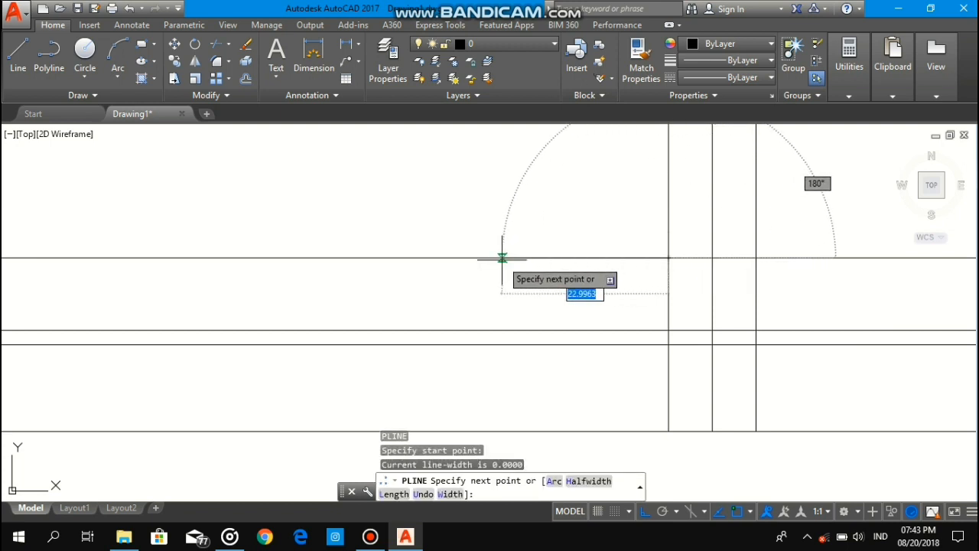
{"action": "type", "text": "50"}
{"action": "key", "text": "Return"}
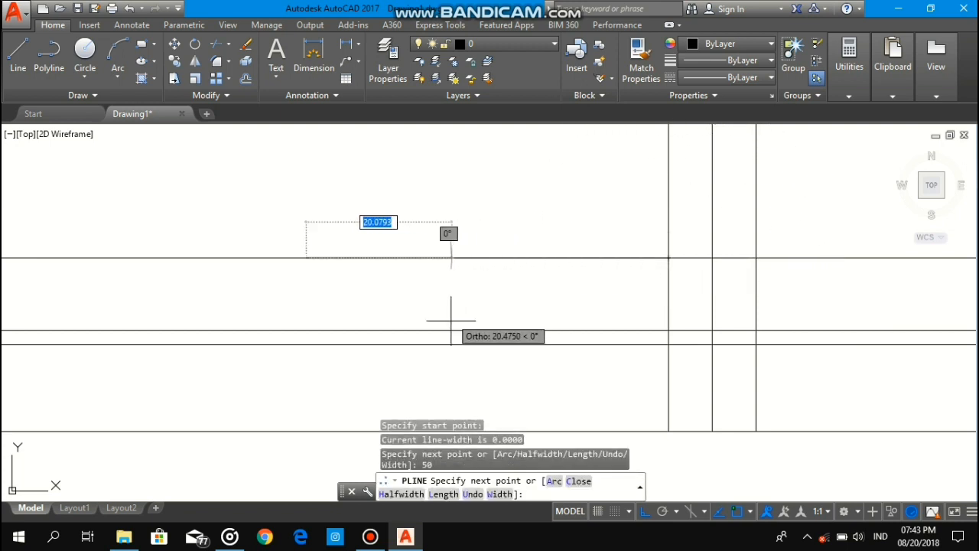
{"action": "left_click", "coordinate": [306, 344]}
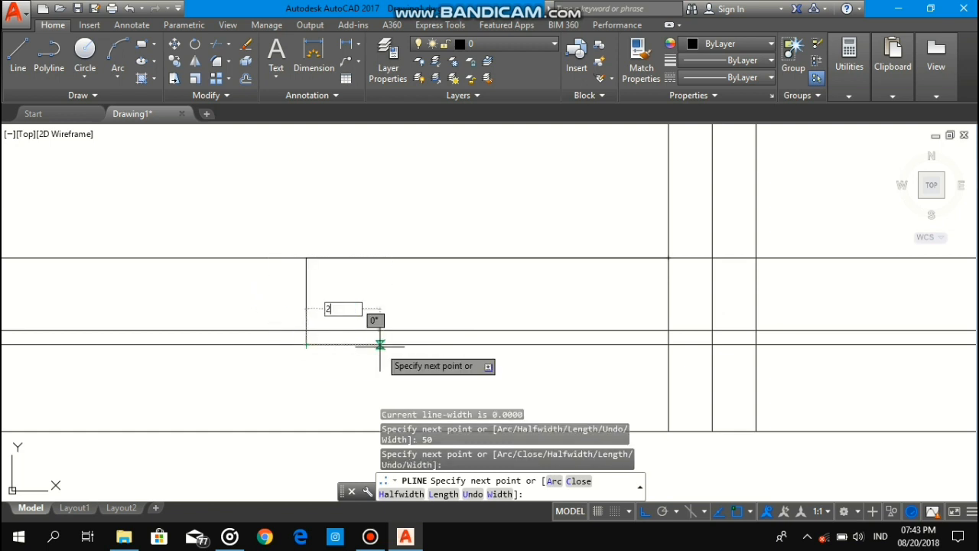
{"action": "type", "text": "20"}
{"action": "key", "text": "Return"}
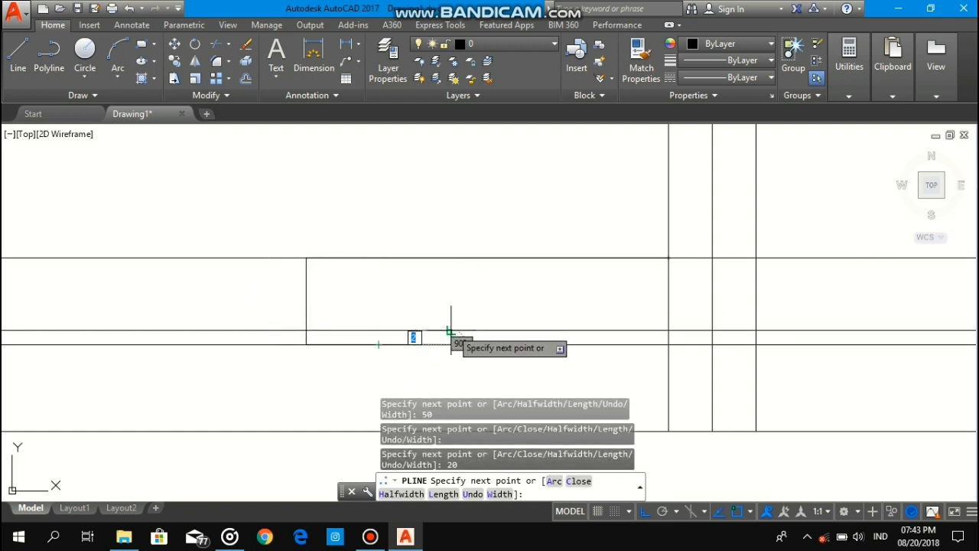
{"action": "key", "text": "Return"}
Step: Trim the surplus beam-edge lines around the block's left notch, up to the post's left edge
{"action": "type", "text": "TR"}
{"action": "key", "text": "Return"}
{"action": "key", "text": "Return"}
{"action": "left_click", "coordinate": [414, 338]}
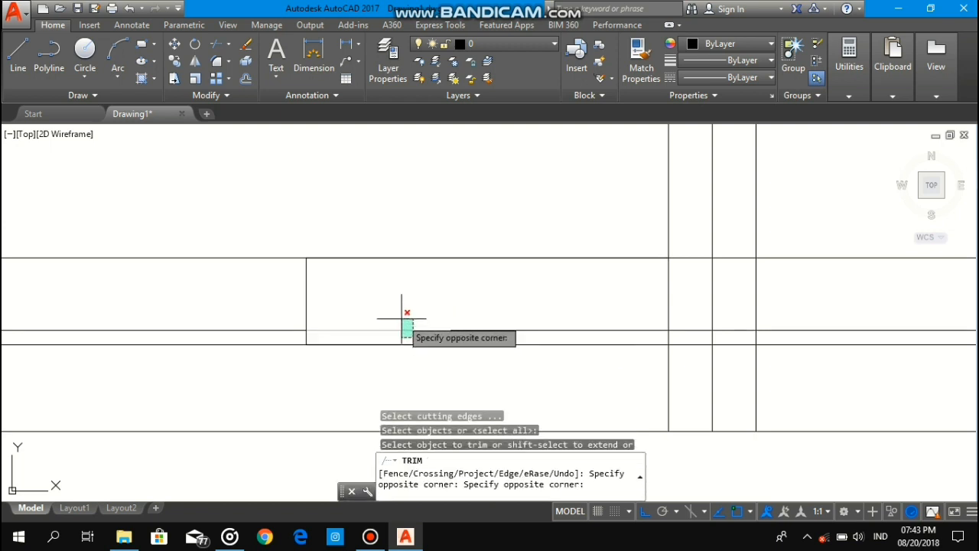
{"action": "left_click", "coordinate": [403, 319]}
{"action": "left_click", "coordinate": [486, 340]}
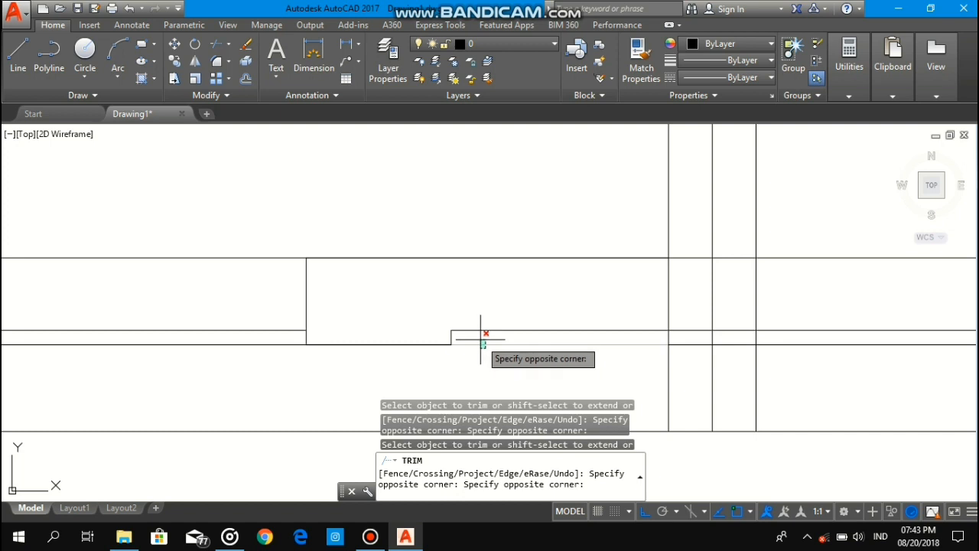
{"action": "left_click", "coordinate": [481, 339]}
{"action": "scroll", "coordinate": [480, 339], "scroll_direction": "down", "scroll_amount": 3}
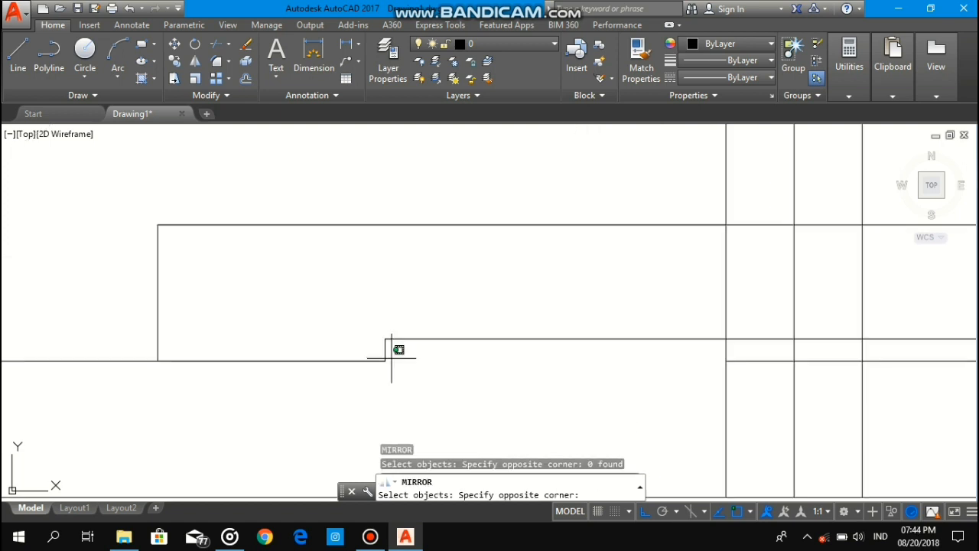
Step: Mirror the notched block polyline about the post's vertical centre line, keeping the source
{"action": "left_click", "coordinate": [391, 348]}
{"action": "left_click", "coordinate": [392, 348]}
{"action": "left_click", "coordinate": [374, 340]}
{"action": "type", "text": "MI"}
{"action": "key", "text": "Return"}
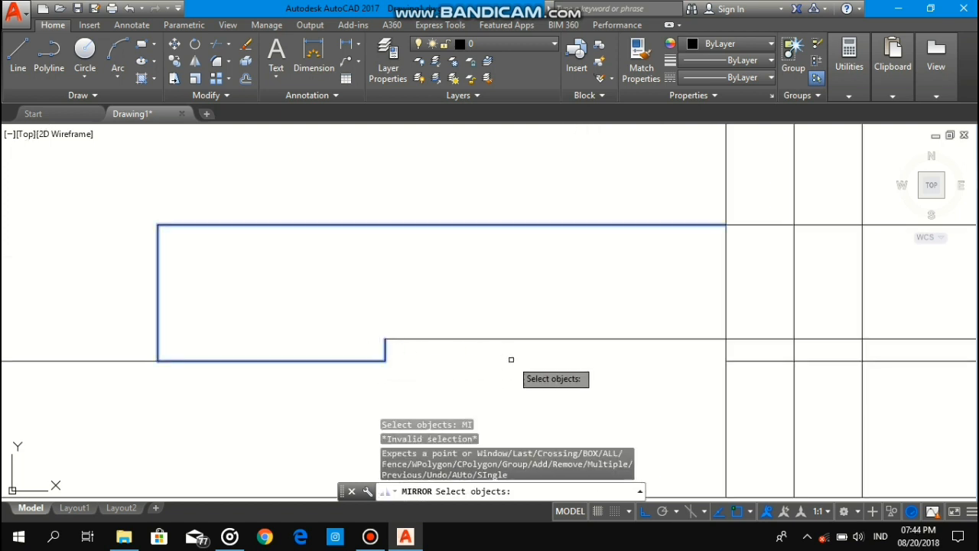
{"action": "key", "text": "Return"}
{"action": "left_click", "coordinate": [793, 339]}
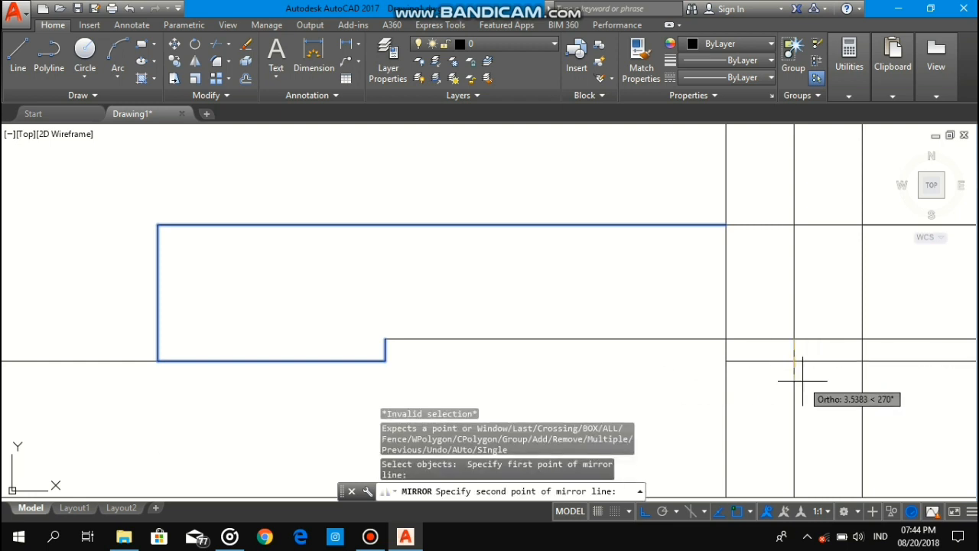
{"action": "scroll", "coordinate": [799, 378], "scroll_direction": "down", "scroll_amount": 5}
{"action": "left_click", "coordinate": [802, 438]}
{"action": "key", "text": "Return"}
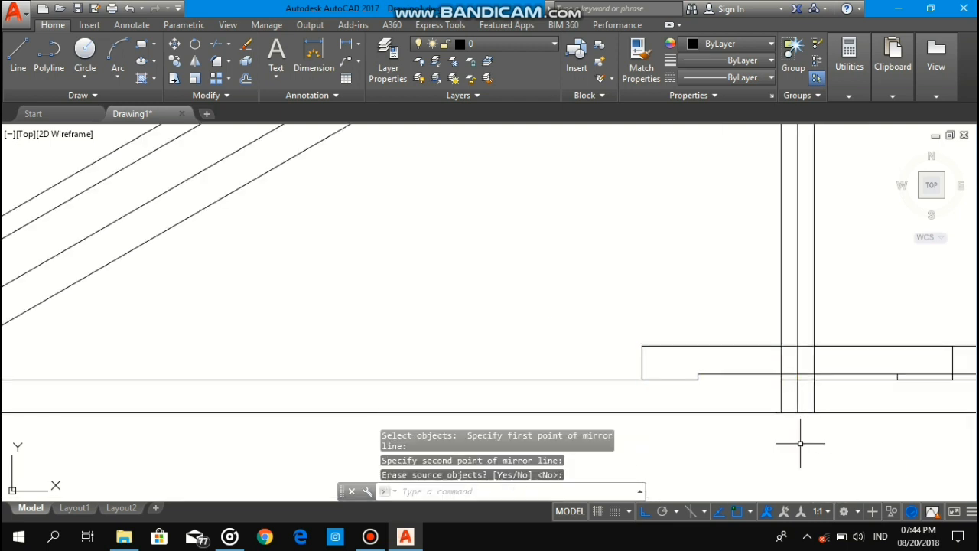
Step: Trim the lower offset line between the post and the mirrored right notch, and between the post's left edge and centre line
{"action": "scroll", "coordinate": [765, 438], "scroll_direction": "down", "scroll_amount": 3}
{"action": "scroll", "coordinate": [688, 428], "scroll_direction": "up", "scroll_amount": 6}
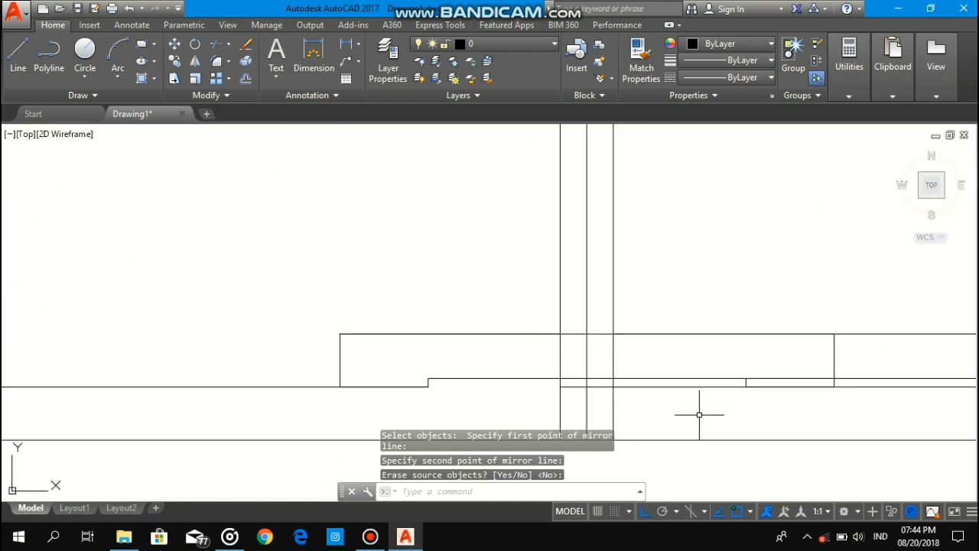
{"action": "type", "text": "tr"}
{"action": "key", "text": "Return"}
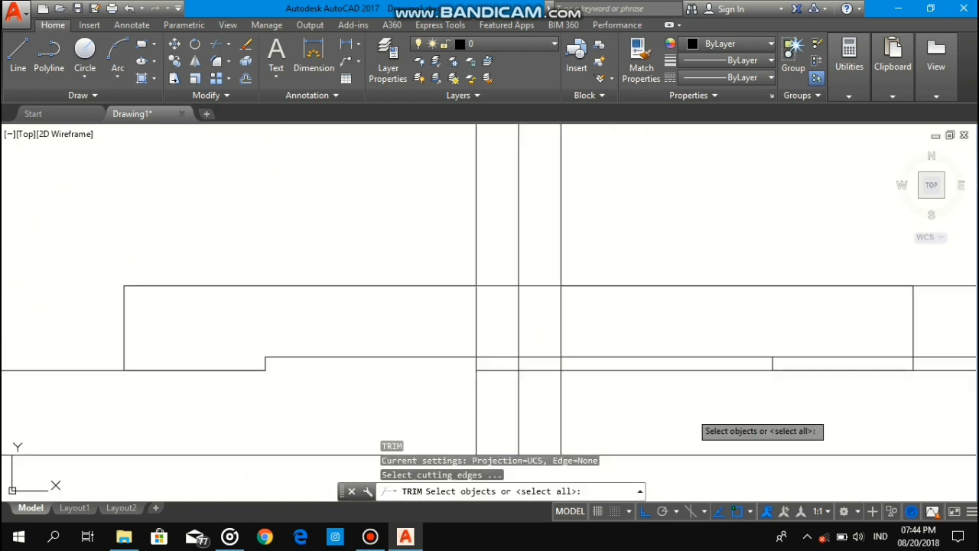
{"action": "key", "text": "Return"}
{"action": "scroll", "coordinate": [684, 408], "scroll_direction": "up", "scroll_amount": 2}
{"action": "left_click", "coordinate": [685, 402]}
{"action": "left_click", "coordinate": [641, 343]}
{"action": "left_click", "coordinate": [441, 363]}
{"action": "left_click", "coordinate": [441, 342]}
{"action": "left_click", "coordinate": [394, 341]}
{"action": "left_click", "coordinate": [411, 349]}
{"action": "left_click", "coordinate": [452, 339]}
{"action": "left_click", "coordinate": [444, 347]}
{"action": "key", "text": "Escape"}
Step: Delete the leftover lower offset segment between the post's centre line and right edge
{"action": "left_click", "coordinate": [442, 357]}
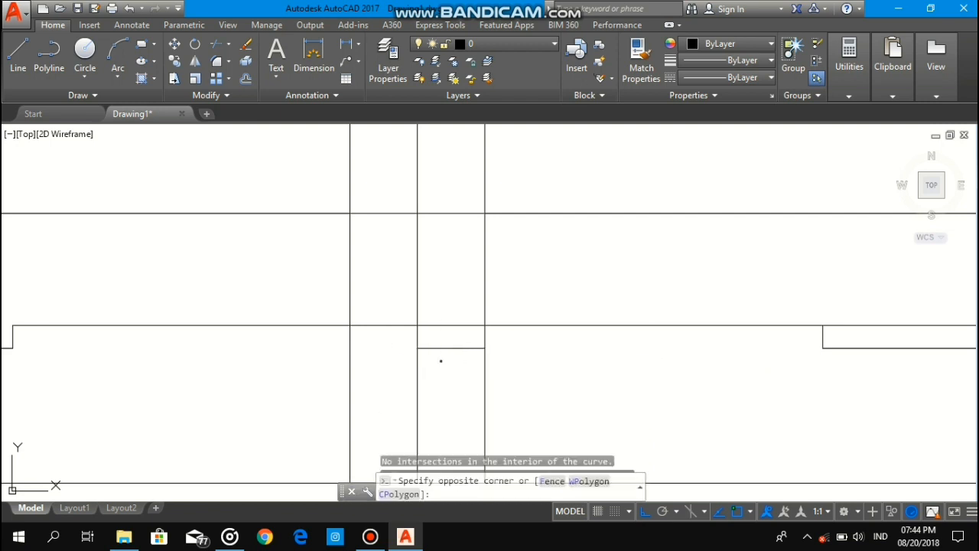
{"action": "left_click", "coordinate": [444, 339]}
{"action": "left_click", "coordinate": [444, 338]}
{"action": "left_click", "coordinate": [431, 350]}
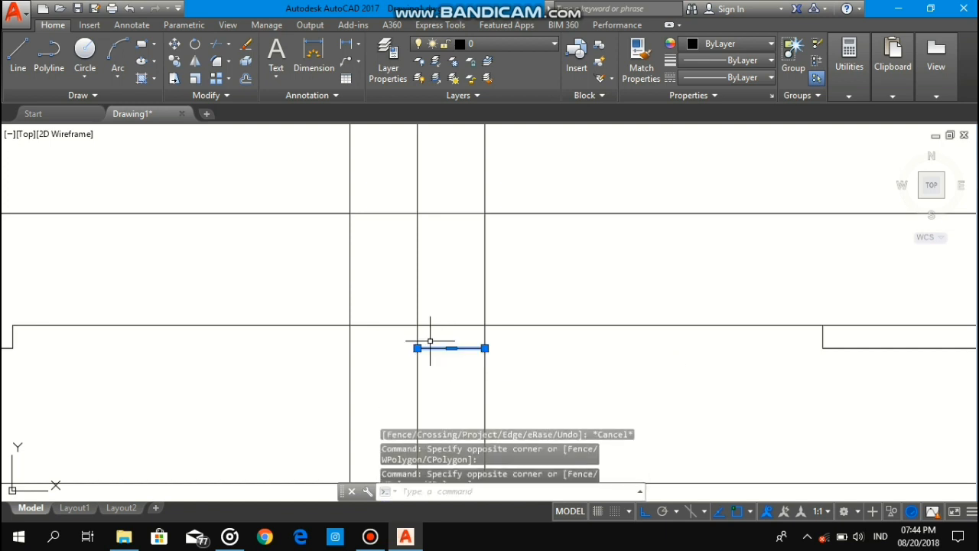
{"action": "key", "text": "Delete"}
Step: Trim the beam's top edge inside the block's right end, between the notch and the end face
{"action": "scroll", "coordinate": [714, 382], "scroll_direction": "down", "scroll_amount": 2}
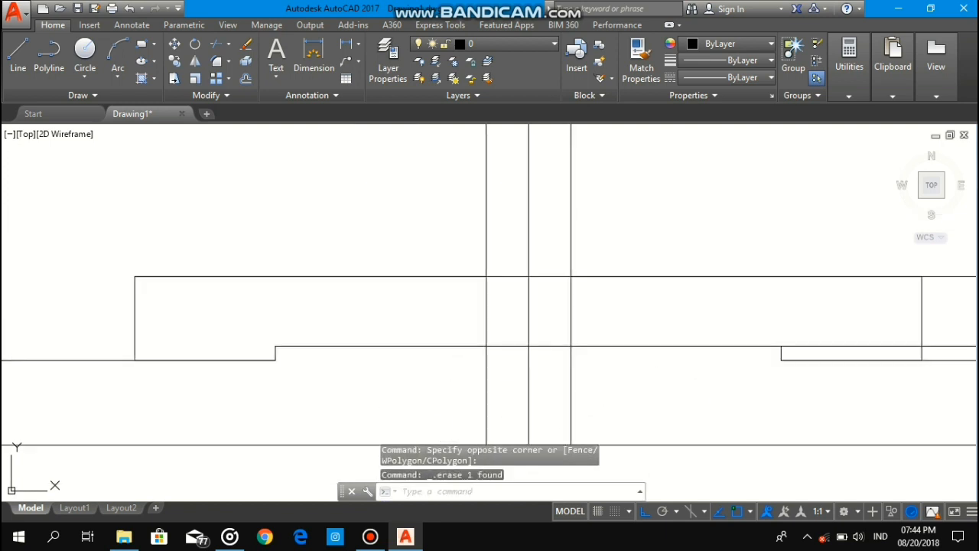
{"action": "middle_click_drag", "start_coordinate": [706, 383], "coordinate": [529, 398]}
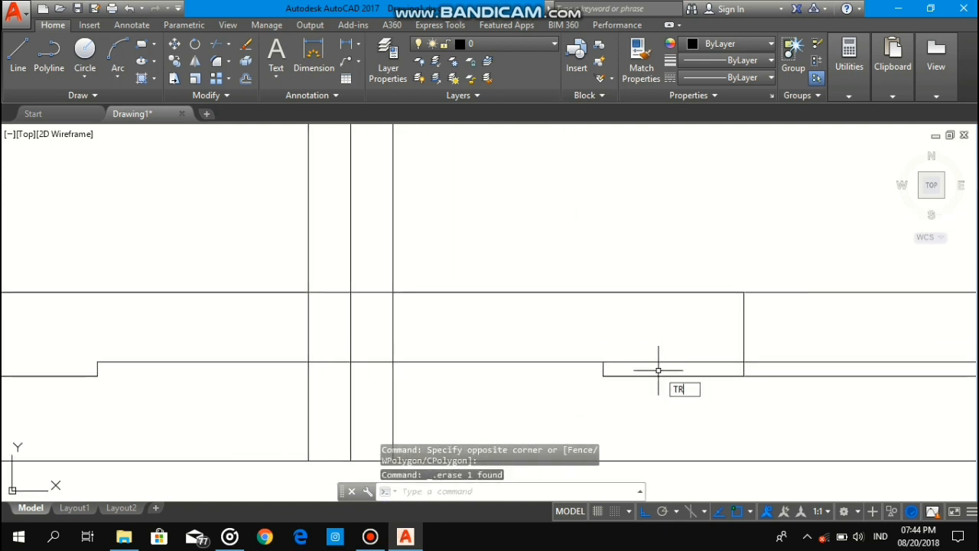
{"action": "key", "text": "Return"}
{"action": "key", "text": "Return"}
{"action": "scroll", "coordinate": [717, 356], "scroll_direction": "up", "scroll_amount": 2}
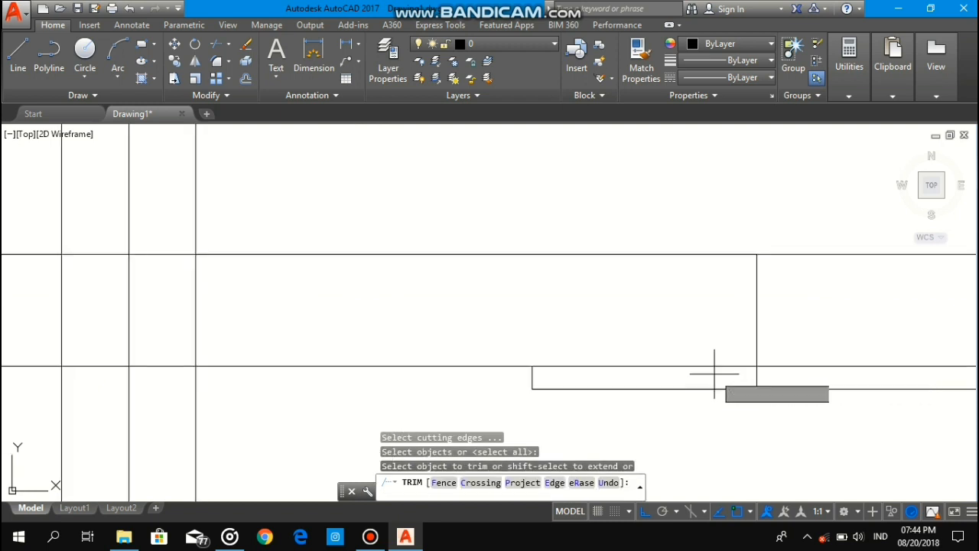
{"action": "left_click", "coordinate": [714, 374]}
{"action": "left_click", "coordinate": [691, 340]}
{"action": "left_click", "coordinate": [802, 399]}
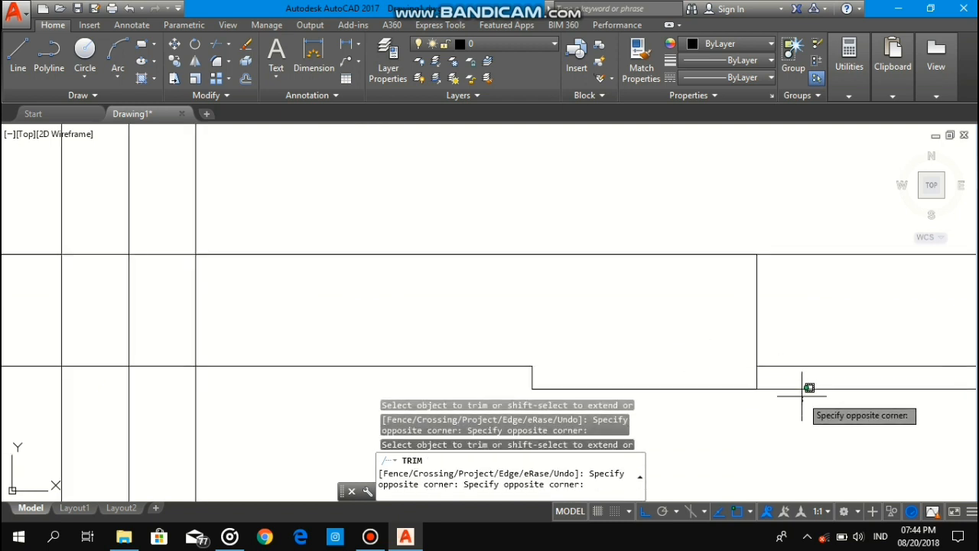
{"action": "left_click", "coordinate": [803, 402]}
{"action": "left_click", "coordinate": [786, 360]}
{"action": "left_click", "coordinate": [799, 365]}
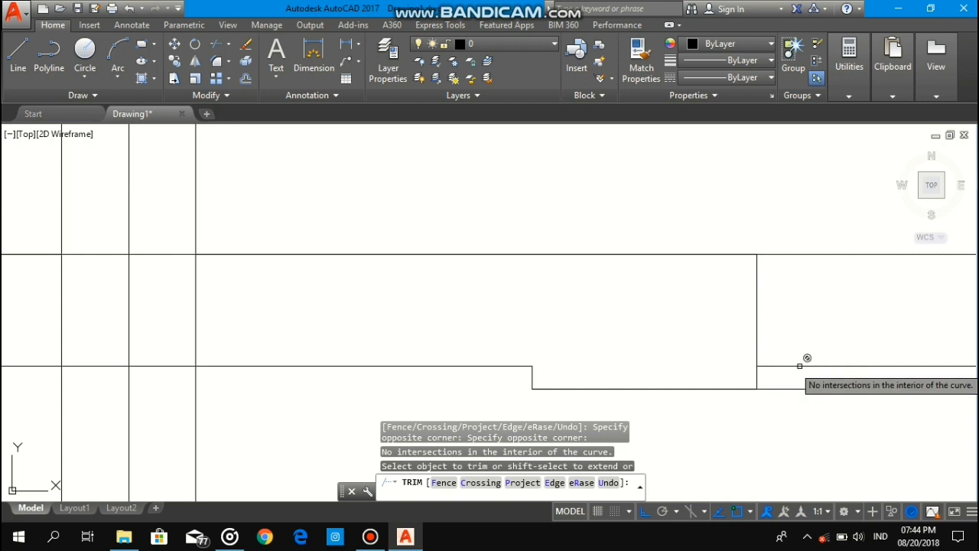
Step: Trim away the lower and upper offset lines that extend beyond the block's right end
{"action": "left_click", "coordinate": [807, 399]}
{"action": "left_click", "coordinate": [796, 382]}
{"action": "left_click", "coordinate": [790, 302]}
{"action": "left_click", "coordinate": [784, 243]}
{"action": "scroll", "coordinate": [787, 280], "scroll_direction": "down", "scroll_amount": 3}
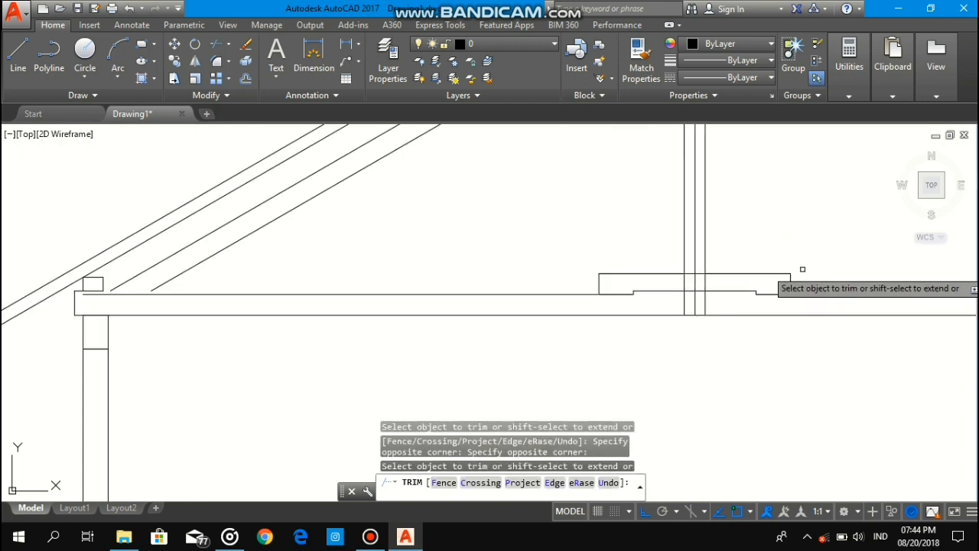
{"action": "scroll", "coordinate": [802, 266], "scroll_direction": "down", "scroll_amount": 2}
{"action": "middle_click_drag", "start_coordinate": [821, 232], "coordinate": [639, 288]}
{"action": "scroll", "coordinate": [575, 294], "scroll_direction": "up", "scroll_amount": 2}
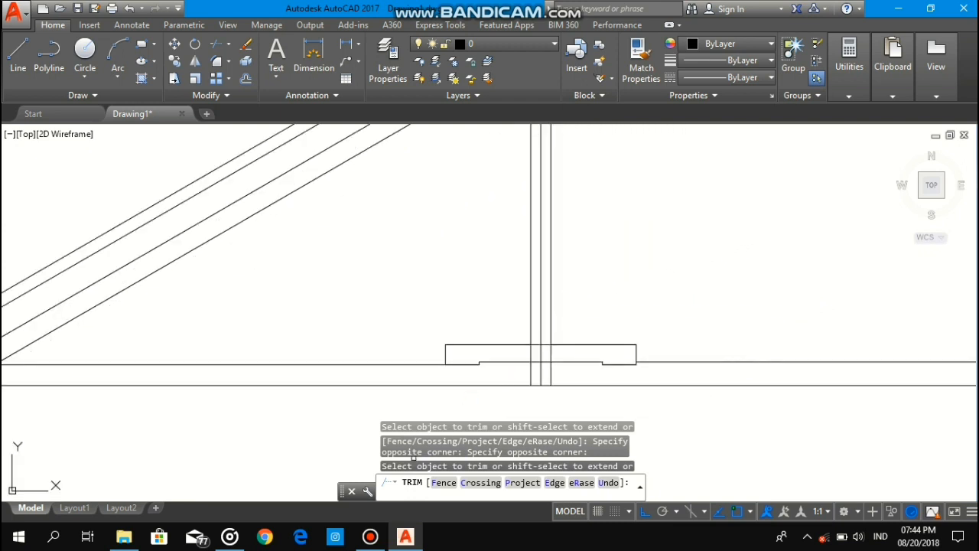
{"action": "scroll", "coordinate": [525, 336], "scroll_direction": "up", "scroll_amount": 2}
{"action": "middle_click_drag", "start_coordinate": [445, 283], "coordinate": [431, 326]}
{"action": "scroll", "coordinate": [432, 325], "scroll_direction": "down", "scroll_amount": 2}
{"action": "key", "text": "Escape"}
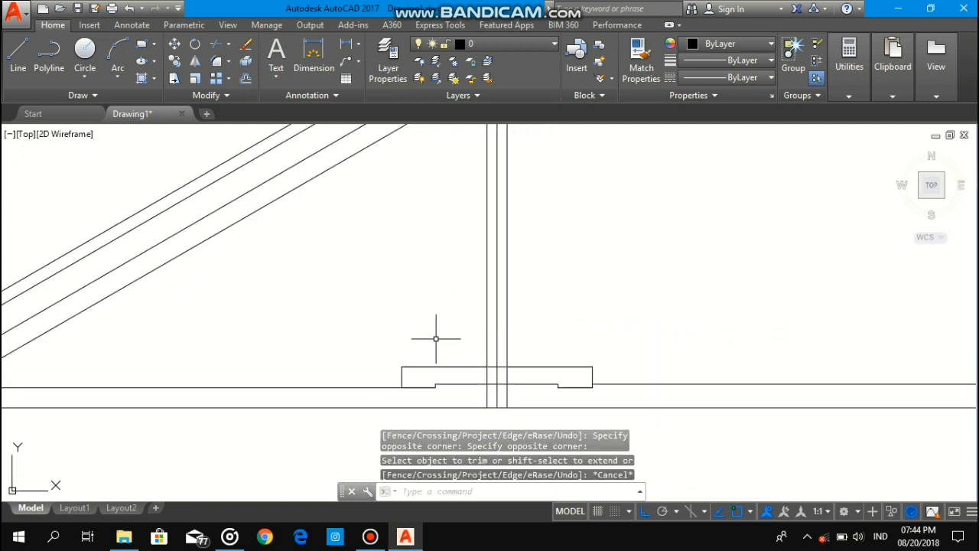
Step: Draw a polyline from the post's centre at the block's top, 12 up, then to the midpoint of the lower sloping member's upper edge
{"action": "type", "text": "pl"}
{"action": "key", "text": "Return"}
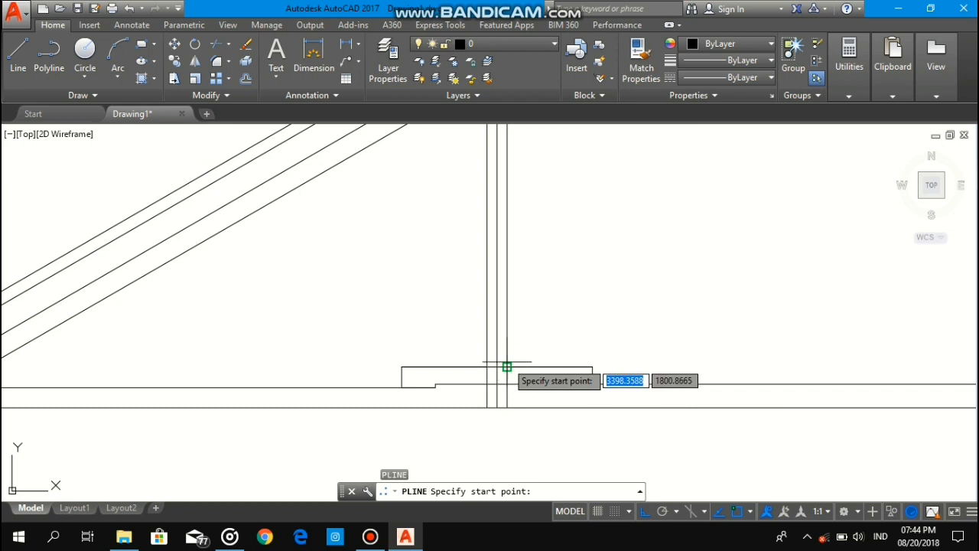
{"action": "scroll", "coordinate": [496, 367], "scroll_direction": "up", "scroll_amount": 2}
{"action": "left_click", "coordinate": [495, 367]}
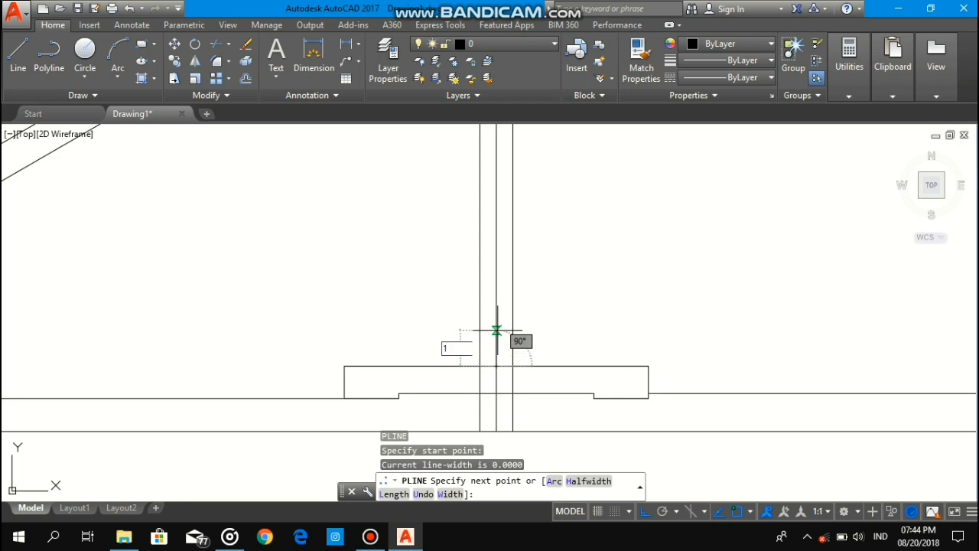
{"action": "type", "text": "12"}
{"action": "key", "text": "Return"}
{"action": "scroll", "coordinate": [454, 283], "scroll_direction": "down", "scroll_amount": 4}
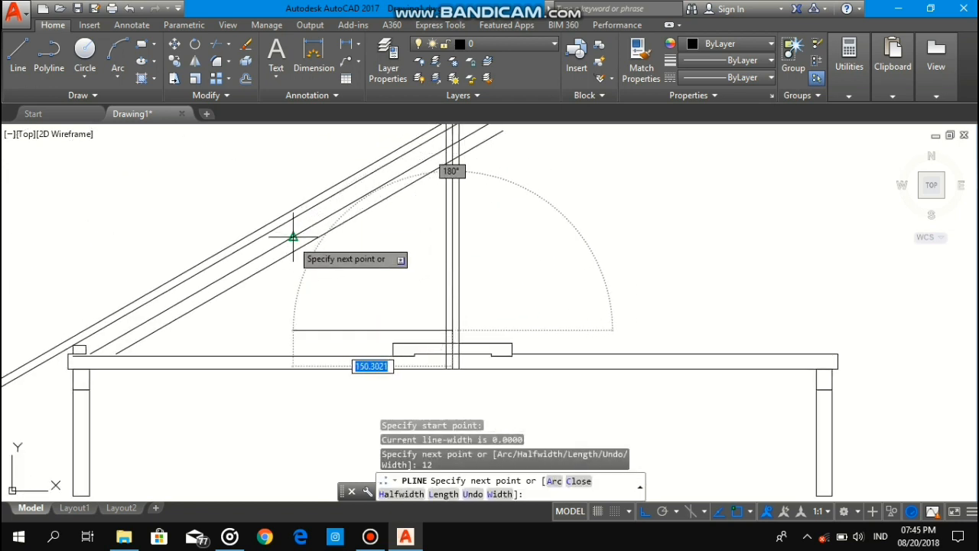
{"action": "left_click", "coordinate": [299, 247]}
{"action": "key", "text": "Return"}
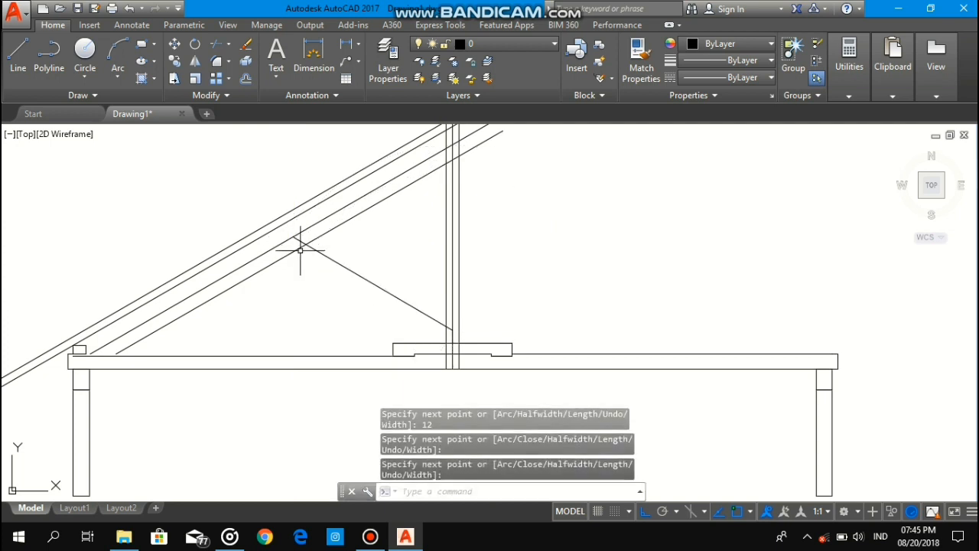
Step: Offset the diagonal strut polyline 6 units to each side to form the strut's edges
{"action": "type", "text": "o"}
{"action": "key", "text": "Return"}
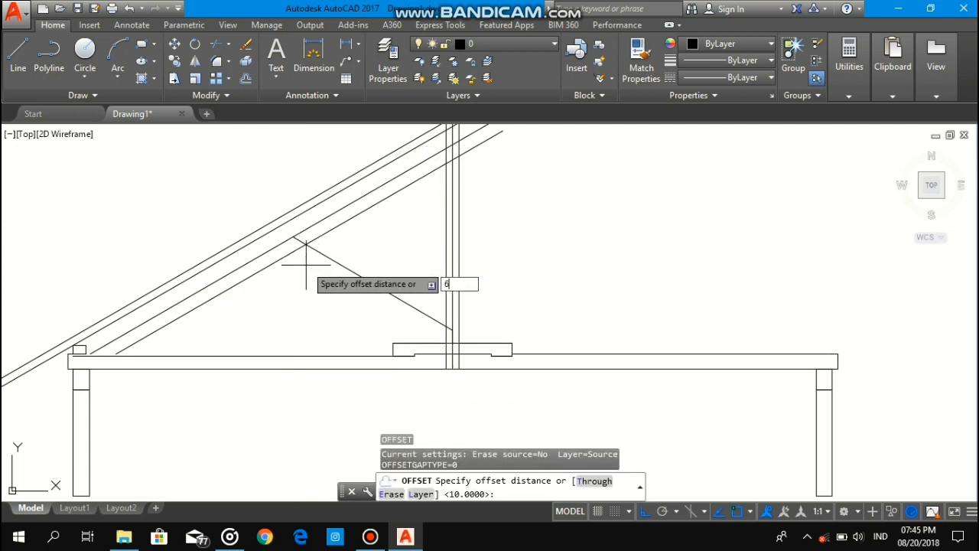
{"action": "type", "text": "6"}
{"action": "key", "text": "Return"}
{"action": "left_click", "coordinate": [328, 262]}
{"action": "left_click", "coordinate": [344, 245]}
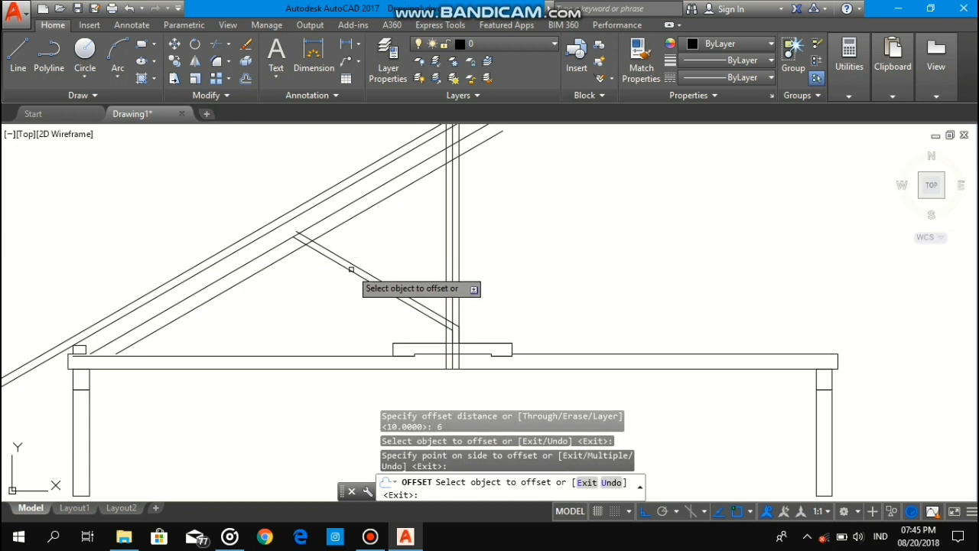
{"action": "left_click", "coordinate": [349, 272]}
{"action": "left_click", "coordinate": [345, 291]}
{"action": "scroll", "coordinate": [366, 316], "scroll_direction": "up", "scroll_amount": 2}
{"action": "scroll", "coordinate": [367, 316], "scroll_direction": "down", "scroll_amount": 2}
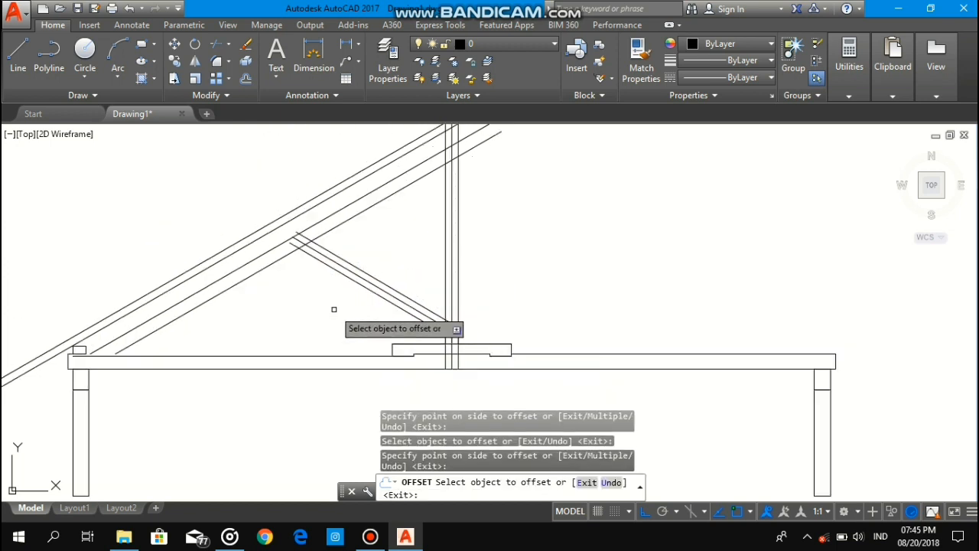
{"action": "key", "text": "Escape"}
Step: Trim the strut lines that run past the post's left edge at the strut's lower end
{"action": "type", "text": "RE"}
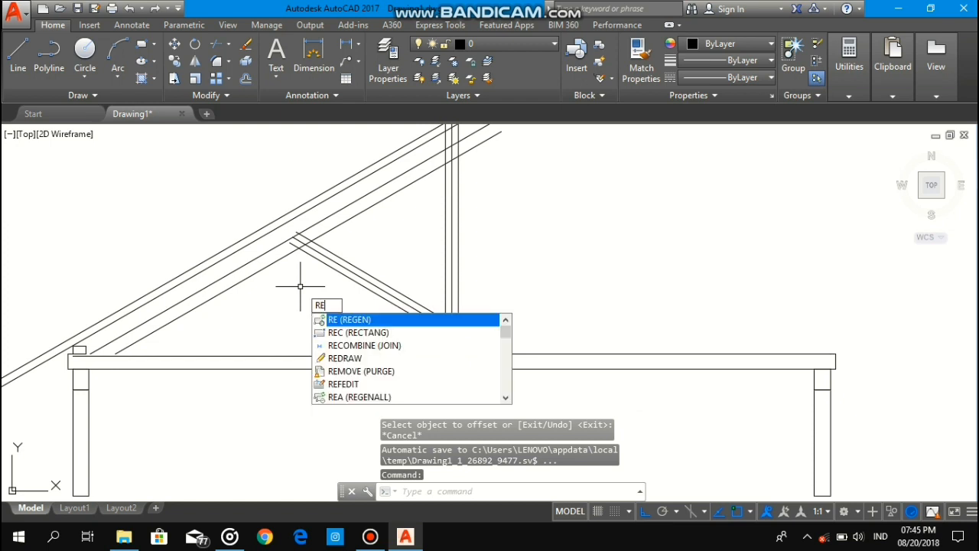
{"action": "key", "text": "Escape"}
{"action": "type", "text": "TR"}
{"action": "key", "text": "Return"}
{"action": "key", "text": "Return"}
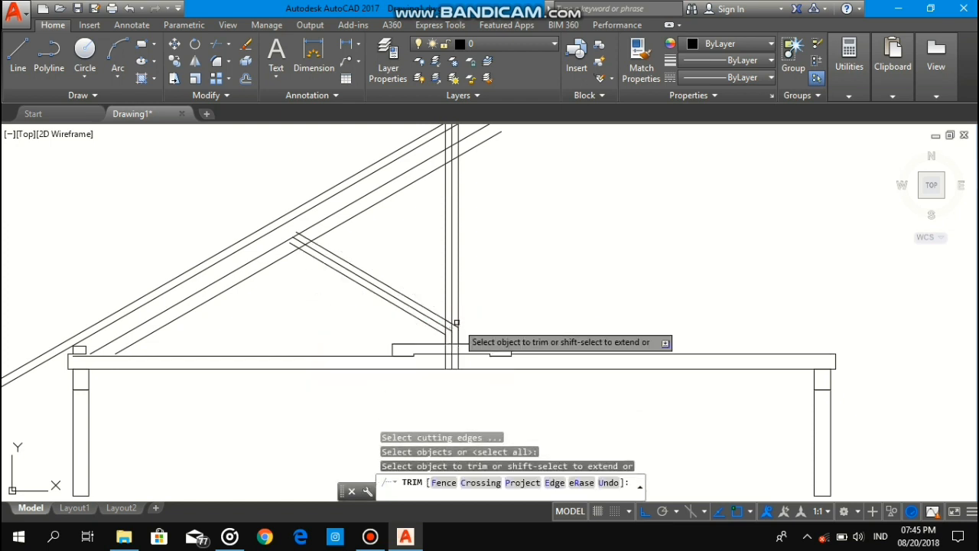
{"action": "scroll", "coordinate": [451, 338], "scroll_direction": "up", "scroll_amount": 4}
{"action": "left_click", "coordinate": [439, 337]}
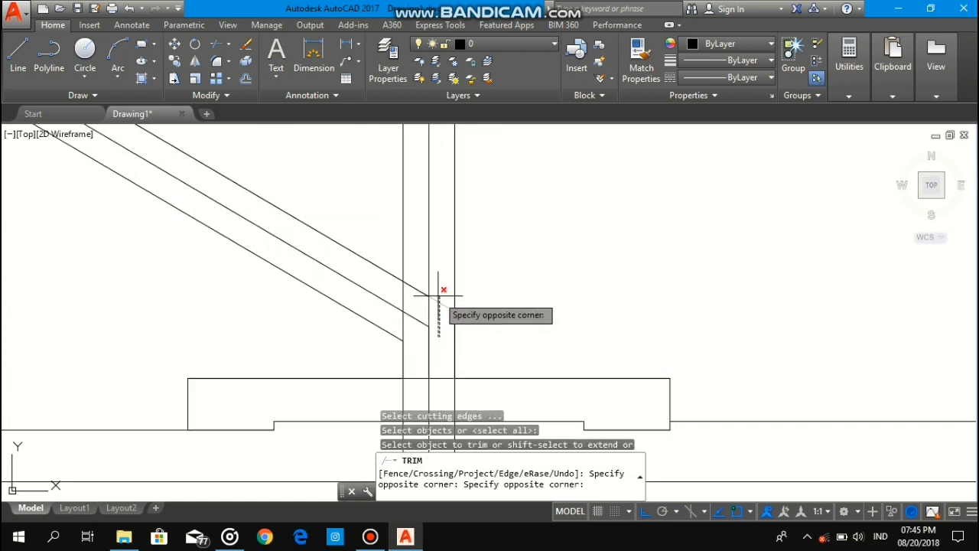
{"action": "left_click", "coordinate": [423, 326]}
{"action": "left_click", "coordinate": [423, 330]}
{"action": "left_click", "coordinate": [413, 283]}
{"action": "scroll", "coordinate": [411, 298], "scroll_direction": "down", "scroll_amount": 6}
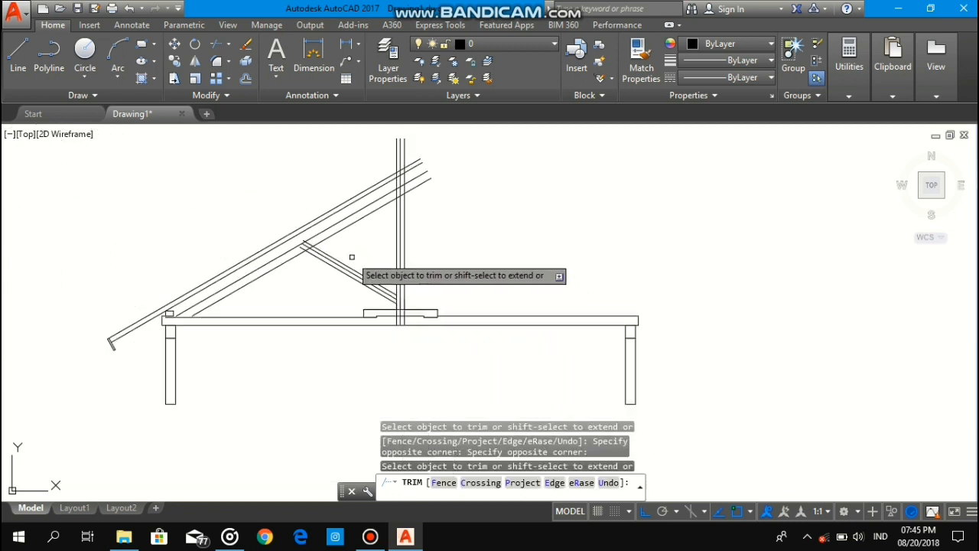
Step: Trim the strut's upper edge line inside the lower sloping member and delete the leftover stub above that member
{"action": "scroll", "coordinate": [310, 251], "scroll_direction": "up", "scroll_amount": 8}
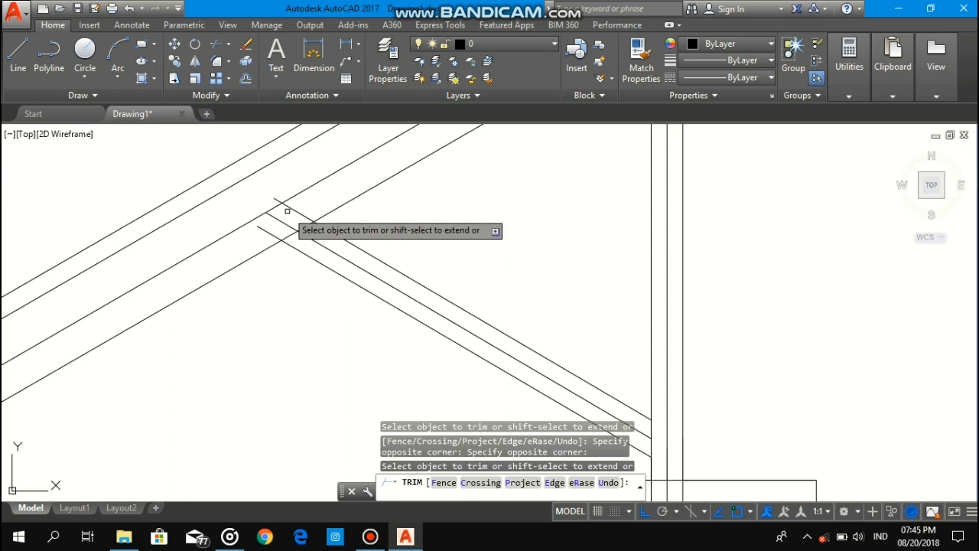
{"action": "left_click", "coordinate": [312, 237]}
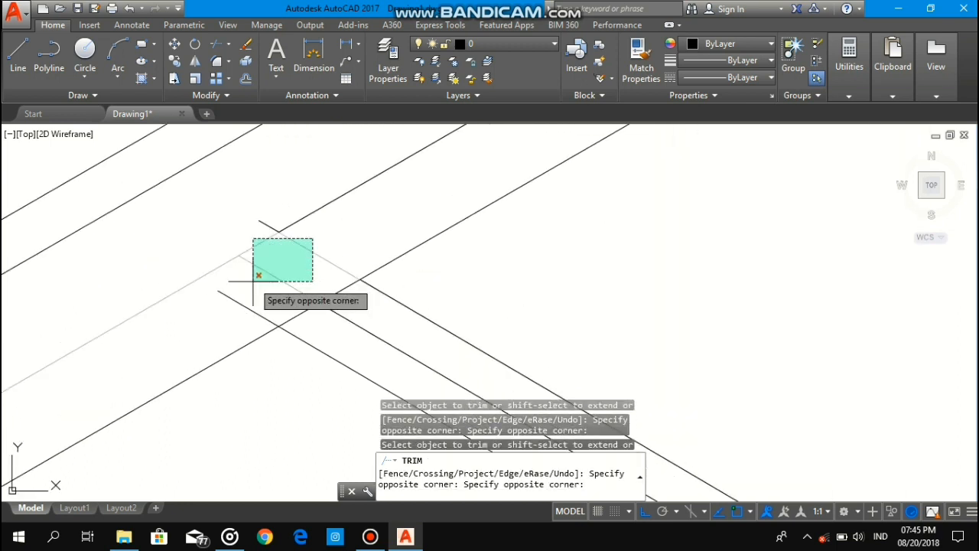
{"action": "left_click", "coordinate": [297, 254]}
{"action": "scroll", "coordinate": [270, 229], "scroll_direction": "up", "scroll_amount": 4}
{"action": "left_click", "coordinate": [267, 227]}
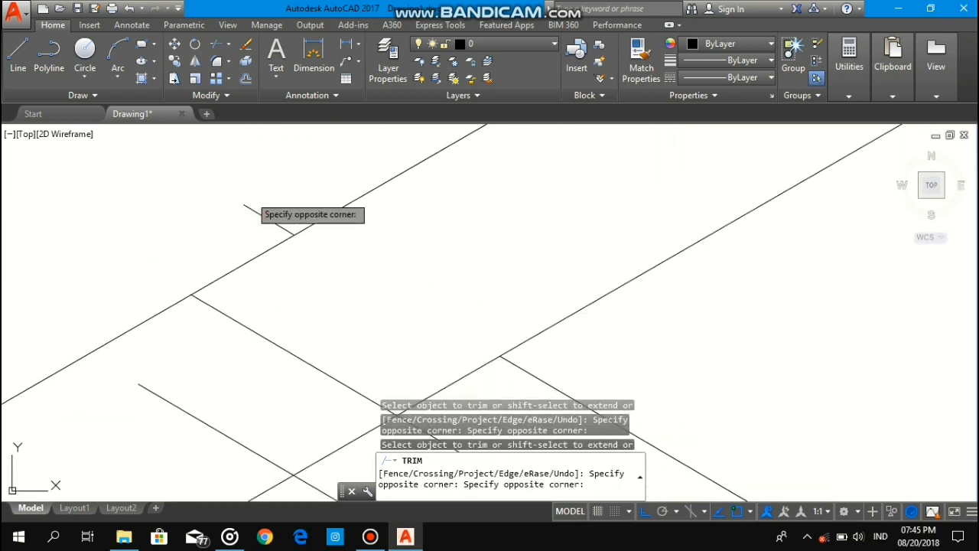
{"action": "left_click", "coordinate": [250, 196]}
{"action": "key", "text": "Escape"}
{"action": "left_click", "coordinate": [266, 223]}
{"action": "left_click", "coordinate": [250, 204]}
{"action": "key", "text": "Delete"}
{"action": "scroll", "coordinate": [291, 264], "scroll_direction": "down", "scroll_amount": 3}
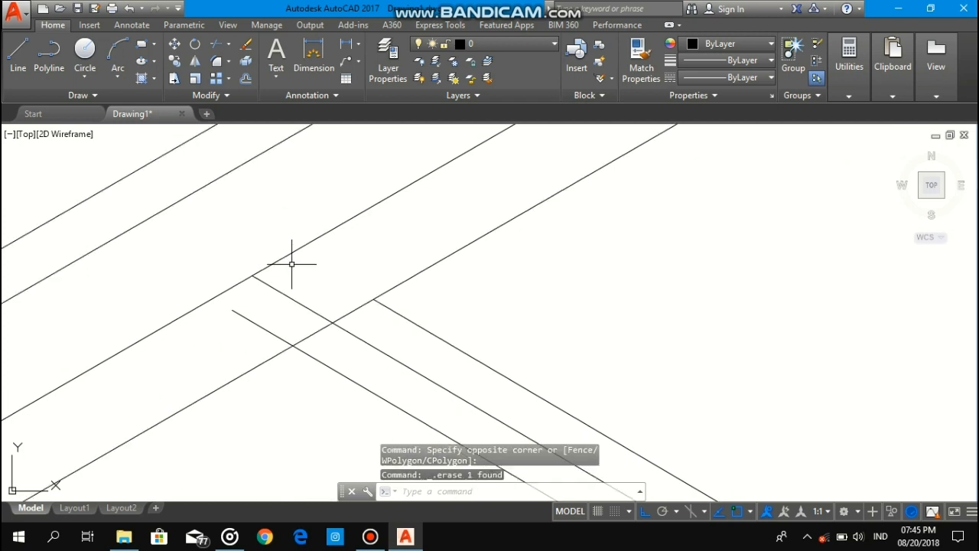
Step: Trim the strut's lower edge line and centre line where they run into the lower sloping member
{"action": "type", "text": "r"}
{"action": "key", "text": "Return"}
{"action": "left_click", "coordinate": [285, 316]}
{"action": "left_click", "coordinate": [249, 339]}
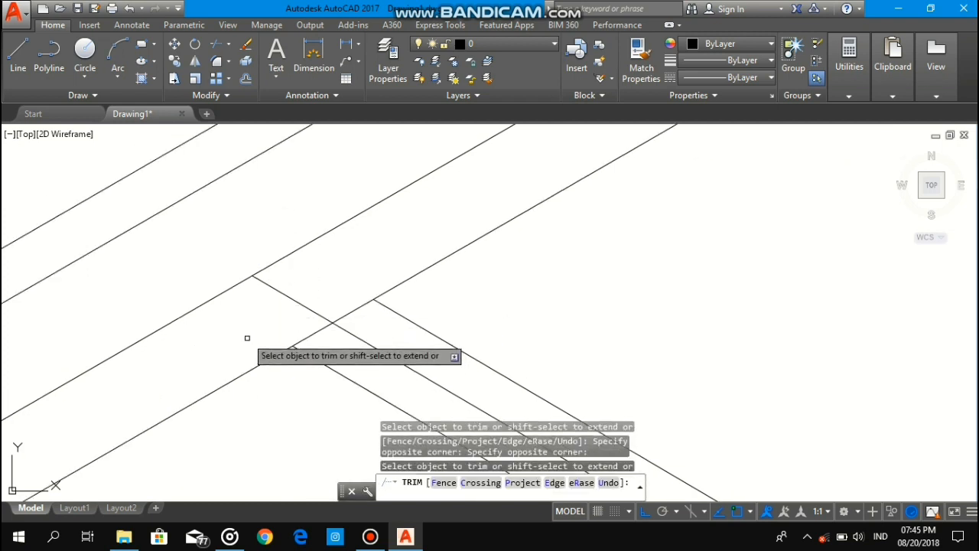
{"action": "key", "text": "Return"}
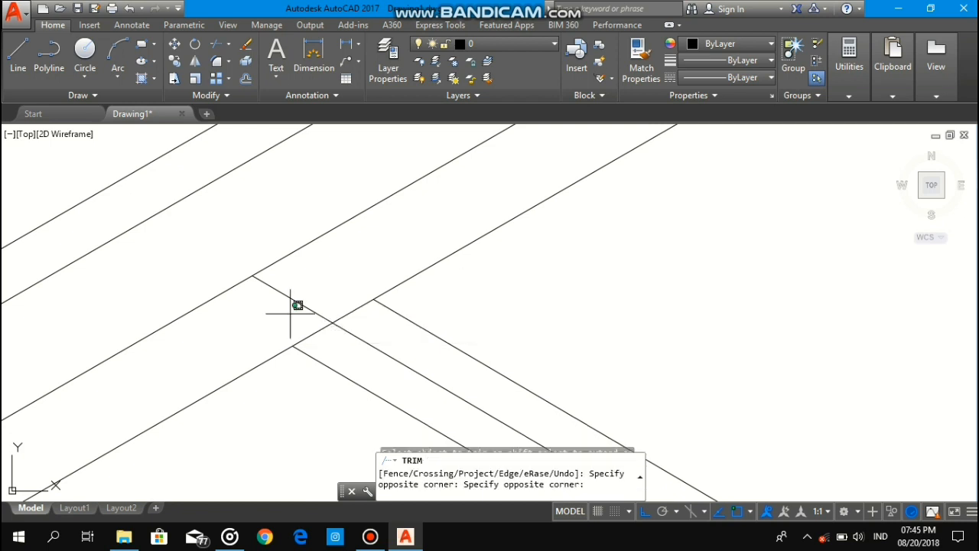
{"action": "left_click", "coordinate": [289, 285]}
{"action": "scroll", "coordinate": [296, 280], "scroll_direction": "down", "scroll_amount": 4}
{"action": "middle_click_drag", "start_coordinate": [306, 269], "coordinate": [305, 295]}
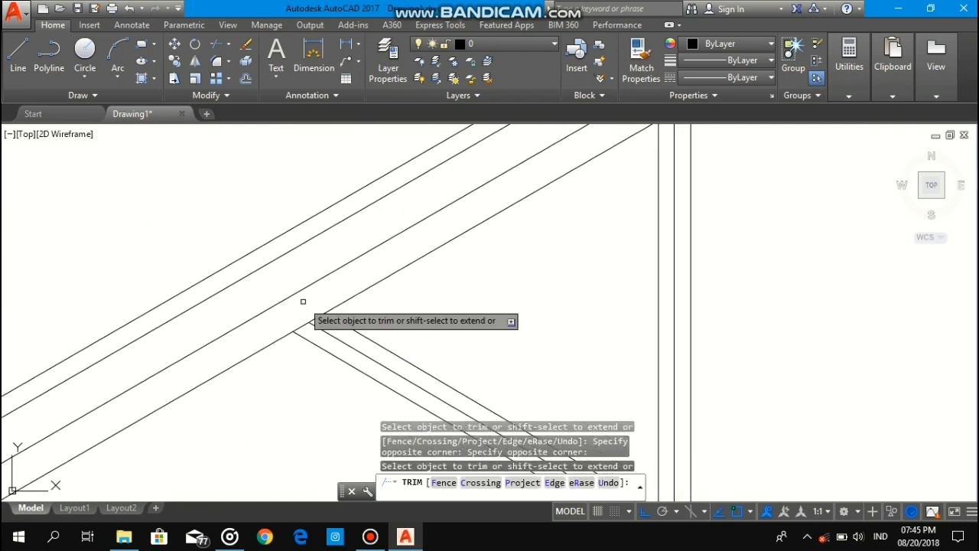
Step: Draw a line from the strut centre line's upper end perpendicular to the rafter's lower edge
{"action": "key", "text": "Escape"}
{"action": "type", "text": "l"}
{"action": "key", "text": "Return"}
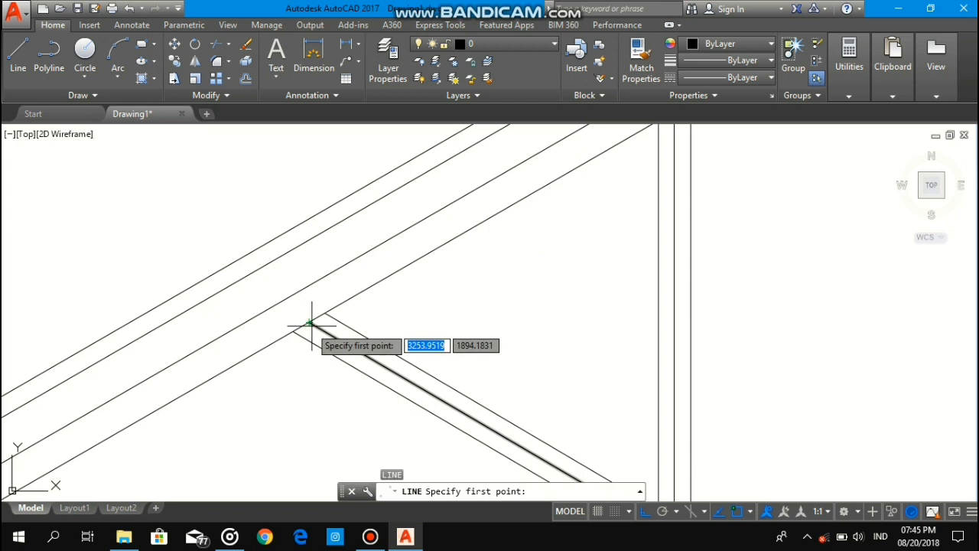
{"action": "left_click", "coordinate": [313, 325]}
{"action": "scroll", "coordinate": [214, 302], "scroll_direction": "down", "scroll_amount": 2}
{"action": "left_click", "coordinate": [218, 298]}
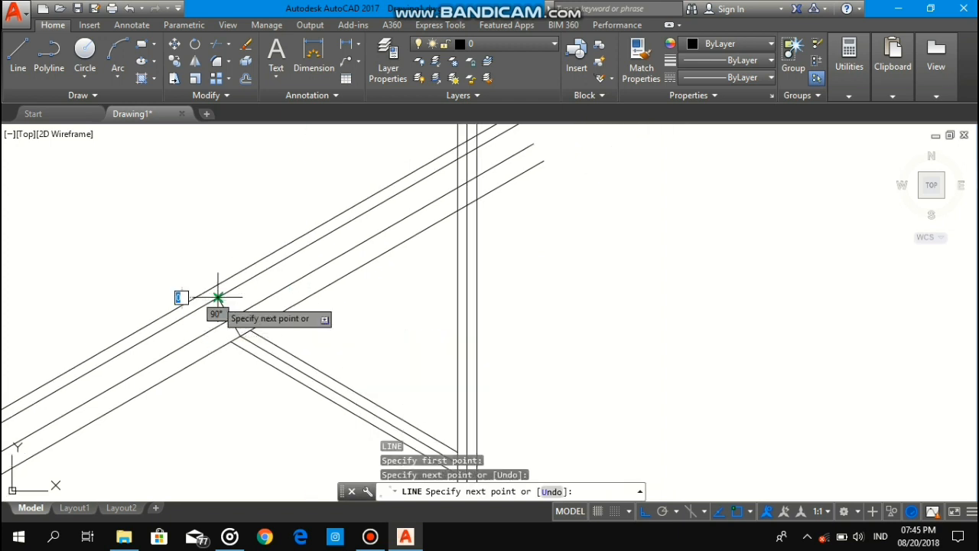
{"action": "key", "text": "Return"}
{"action": "scroll", "coordinate": [222, 306], "scroll_direction": "down", "scroll_amount": 2}
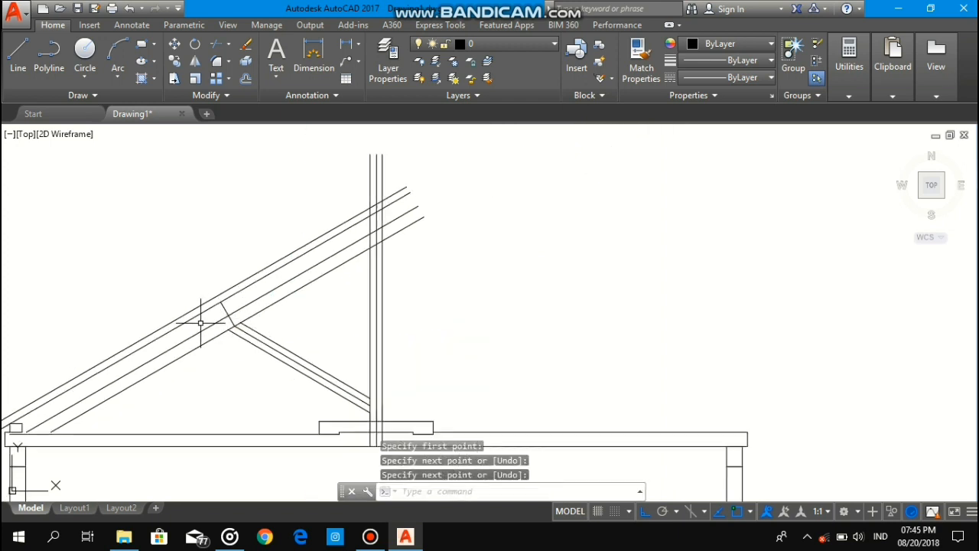
Step: Copy the small rectangle above the left column on the tie beam to the empty space above the rafter
{"action": "scroll", "coordinate": [202, 323], "scroll_direction": "down", "scroll_amount": 2}
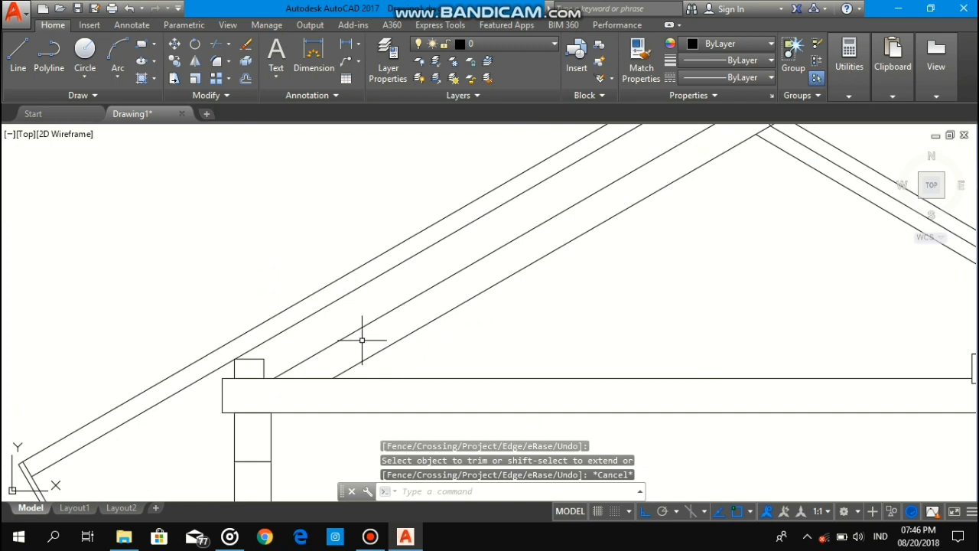
{"action": "middle_click_drag", "start_coordinate": [319, 340], "coordinate": [276, 390]}
{"action": "middle_click_drag", "start_coordinate": [416, 312], "coordinate": [309, 384]}
{"action": "scroll", "coordinate": [259, 367], "scroll_direction": "down", "scroll_amount": 5}
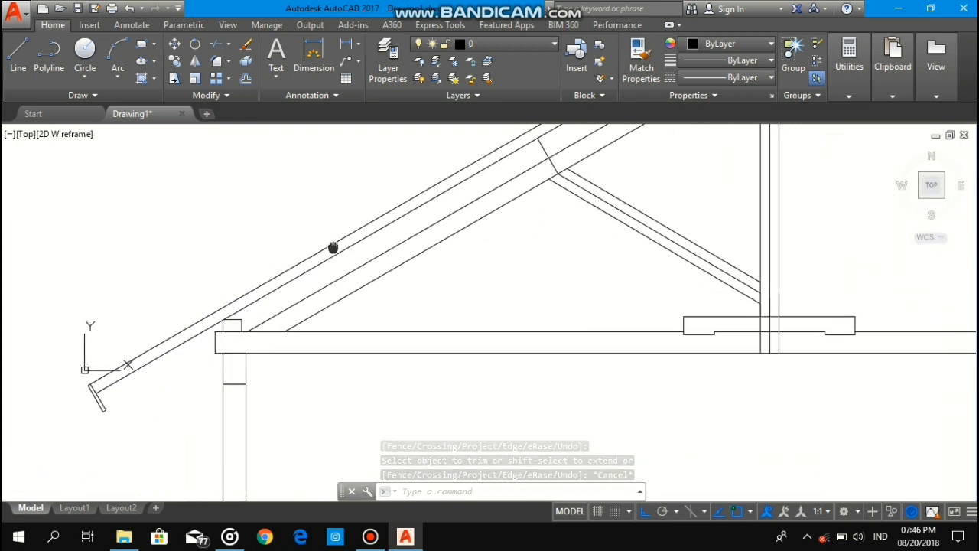
{"action": "scroll", "coordinate": [254, 316], "scroll_direction": "up", "scroll_amount": 4}
{"action": "type", "text": "o"}
{"action": "key", "text": "Return"}
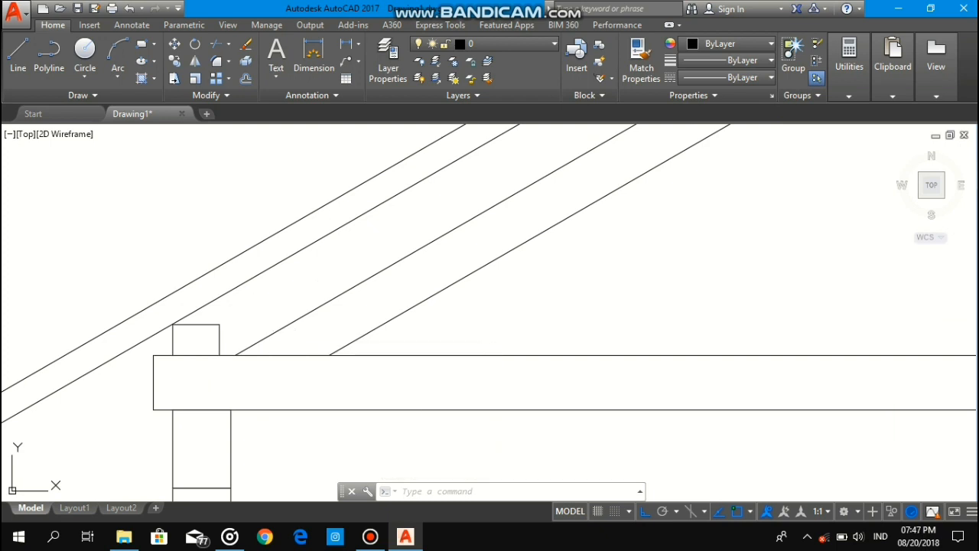
{"action": "left_click", "coordinate": [169, 309]}
{"action": "left_click", "coordinate": [230, 359]}
{"action": "key", "text": "Return"}
{"action": "left_click", "coordinate": [219, 325]}
{"action": "scroll", "coordinate": [261, 222], "scroll_direction": "down", "scroll_amount": 4}
{"action": "scroll", "coordinate": [230, 218], "scroll_direction": "up", "scroll_amount": 4}
{"action": "left_click", "coordinate": [246, 261]}
{"action": "key", "text": "Return"}
{"action": "scroll", "coordinate": [222, 287], "scroll_direction": "up", "scroll_amount": 2}
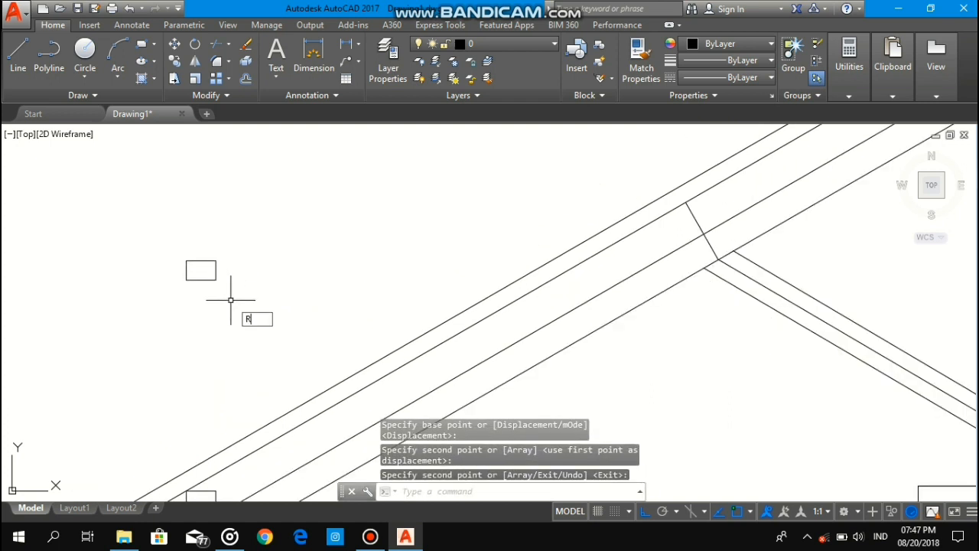
Step: Rotate the copied rectangle 270 degrees so that it stands upright
{"action": "key", "text": "Return"}
{"action": "left_click", "coordinate": [229, 300]}
{"action": "left_click", "coordinate": [175, 236]}
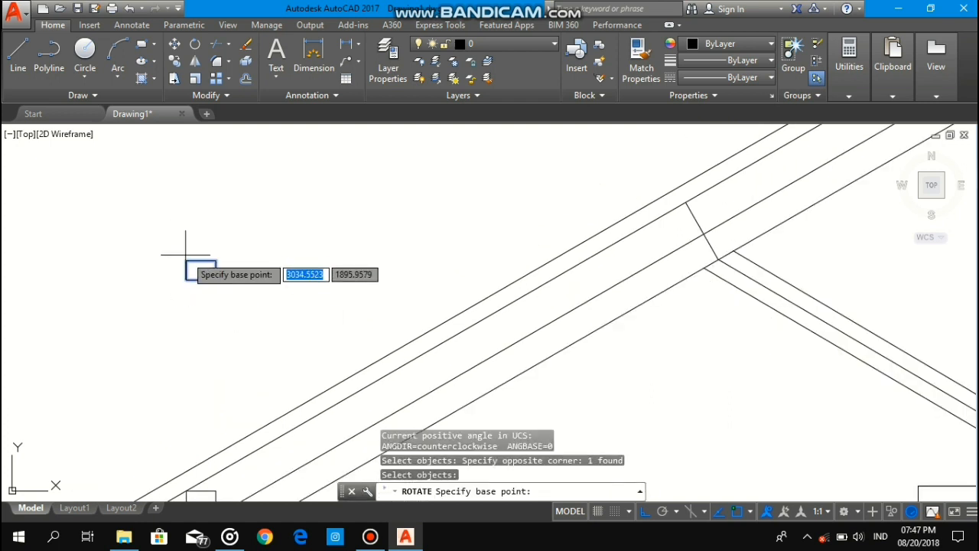
{"action": "left_click", "coordinate": [200, 270]}
{"action": "left_click", "coordinate": [231, 292]}
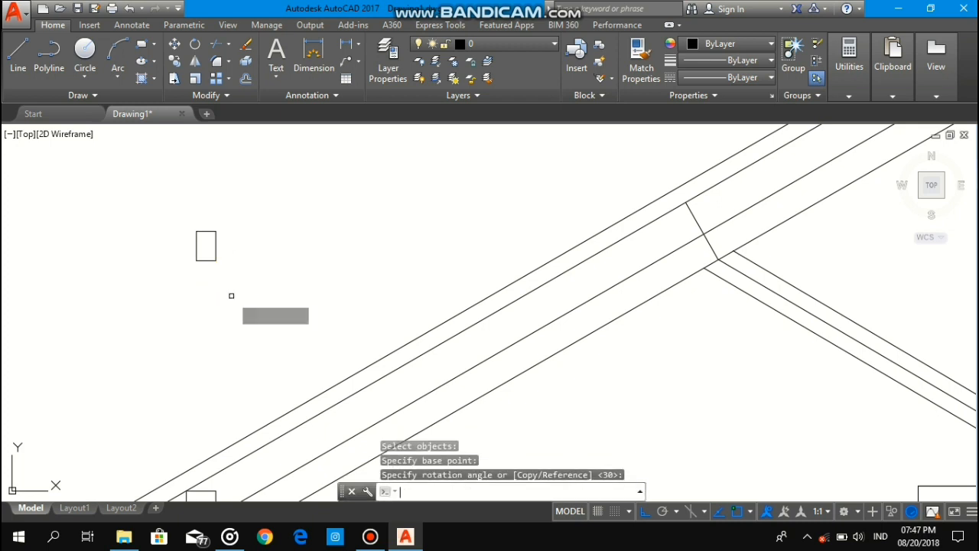
Step: Rotate the upright rectangle 30 degrees about its upper right corner to match the rafter's slope
{"action": "key", "text": "Return"}
{"action": "scroll", "coordinate": [219, 255], "scroll_direction": "down", "scroll_amount": 1}
{"action": "left_click", "coordinate": [212, 272]}
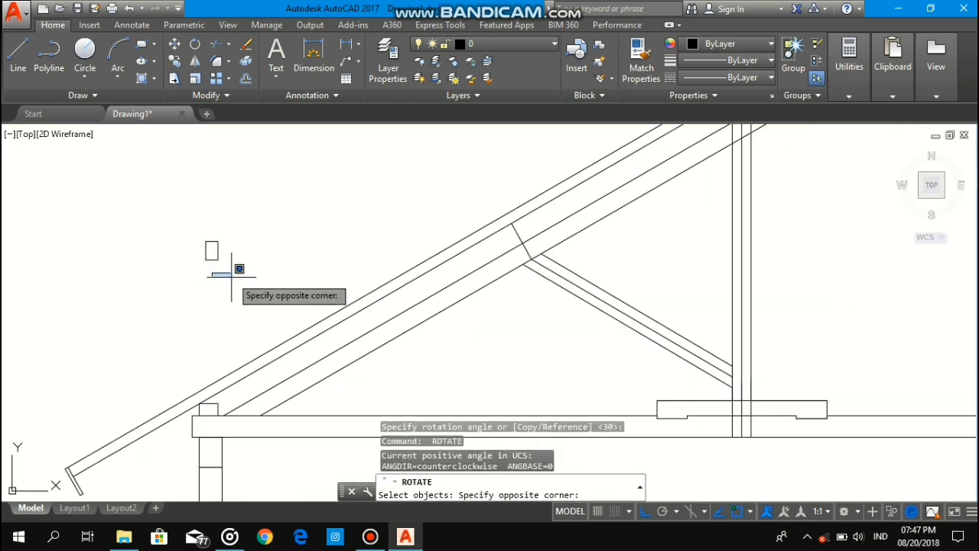
{"action": "left_click", "coordinate": [197, 237]}
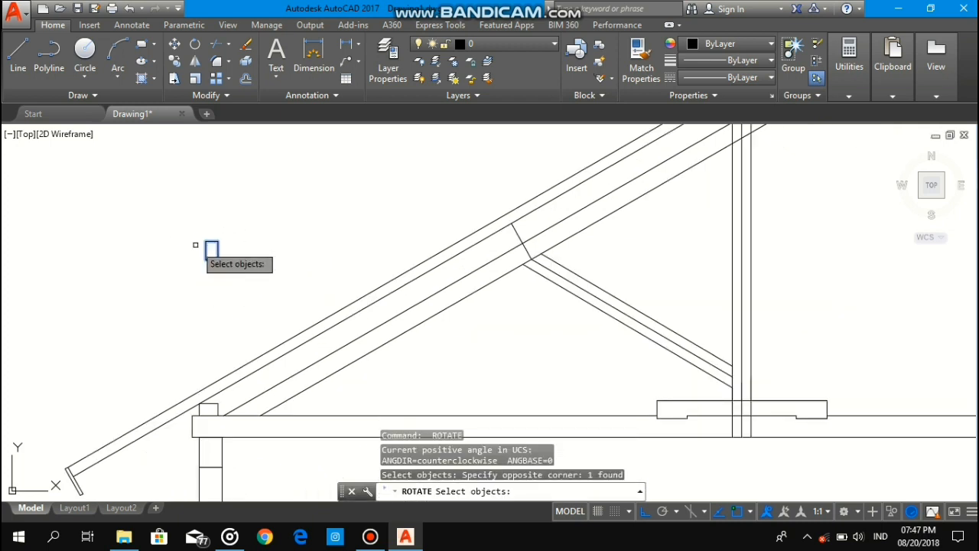
{"action": "type", "text": "RO"}
{"action": "key", "text": "Return"}
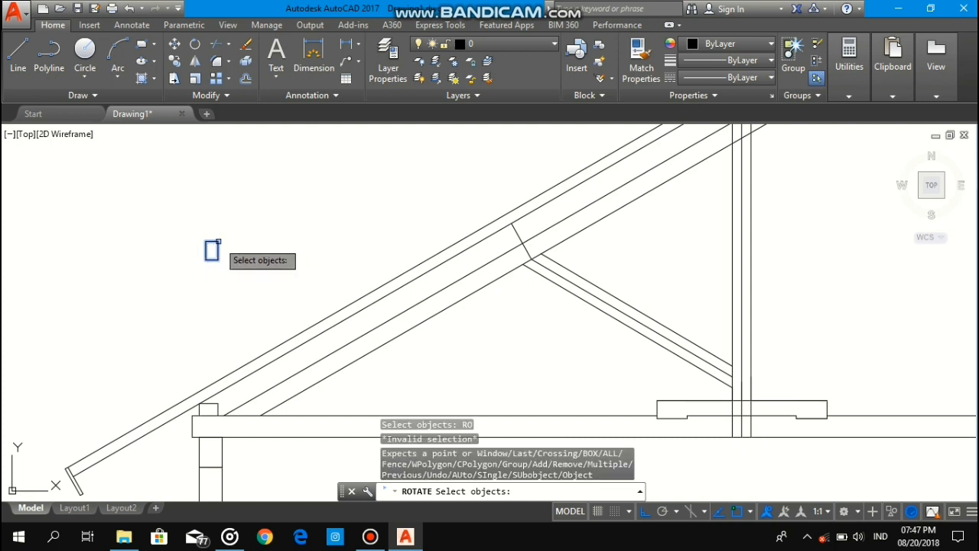
{"action": "left_click", "coordinate": [215, 241]}
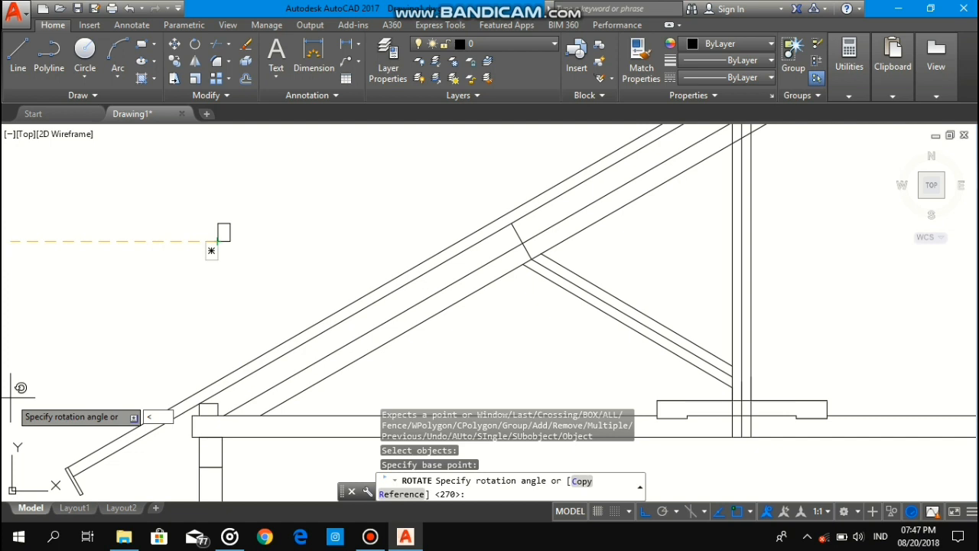
{"action": "type", "text": "<30"}
{"action": "key", "text": "Return"}
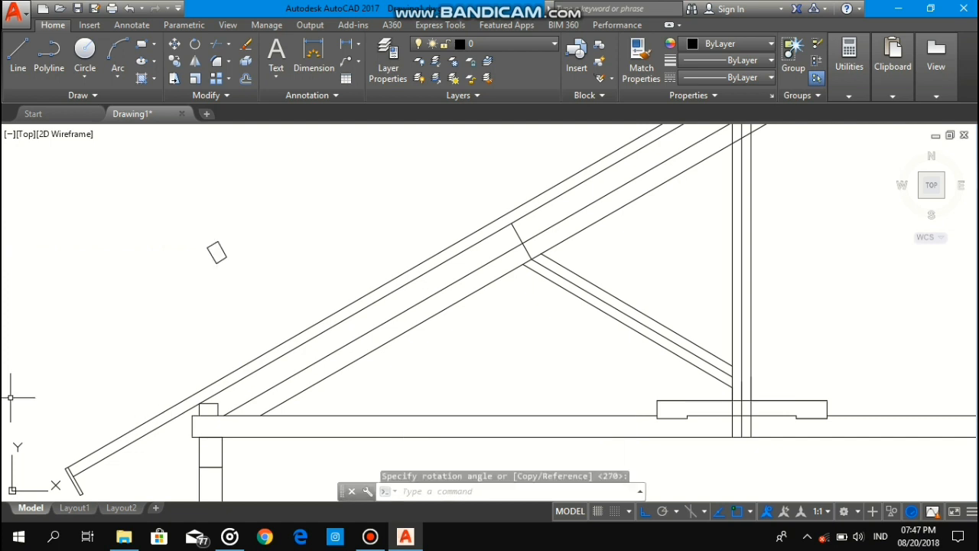
Step: Move the tilted rectangle by its top edge's midpoint to the perpendicular line's upper end on the rafter's lower edge
{"action": "left_click", "coordinate": [263, 271]}
{"action": "left_click", "coordinate": [188, 228]}
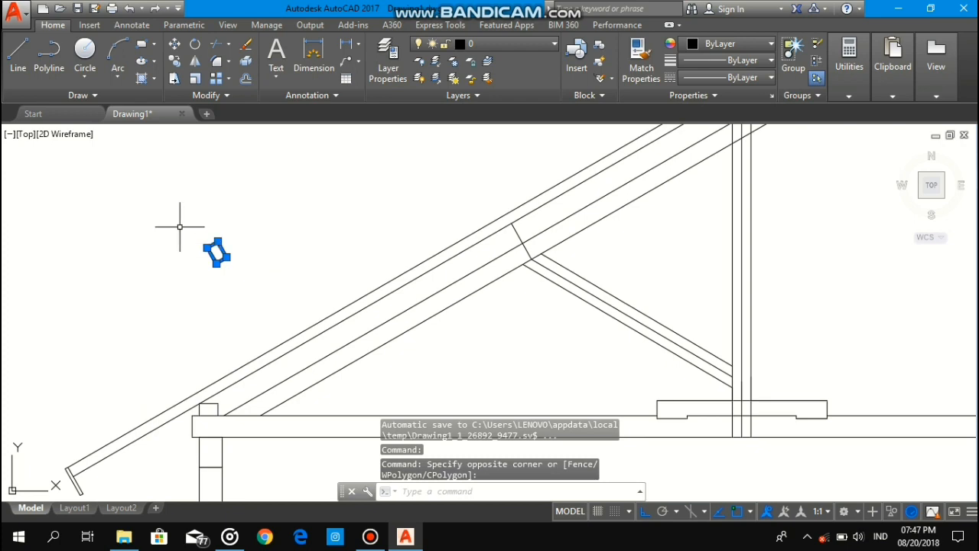
{"action": "type", "text": "M"}
{"action": "key", "text": "Return"}
{"action": "scroll", "coordinate": [230, 229], "scroll_direction": "up", "scroll_amount": 3}
{"action": "left_click", "coordinate": [234, 225]}
{"action": "scroll", "coordinate": [614, 217], "scroll_direction": "down", "scroll_amount": 3}
{"action": "scroll", "coordinate": [581, 230], "scroll_direction": "up", "scroll_amount": 5}
{"action": "left_click", "coordinate": [520, 301]}
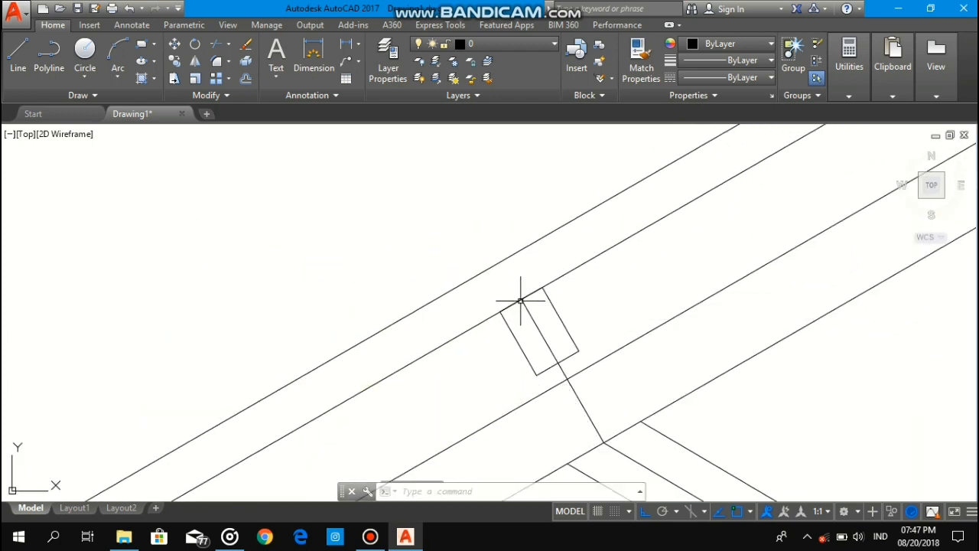
{"action": "scroll", "coordinate": [505, 302], "scroll_direction": "down", "scroll_amount": 3}
{"action": "scroll", "coordinate": [502, 306], "scroll_direction": "up", "scroll_amount": 3}
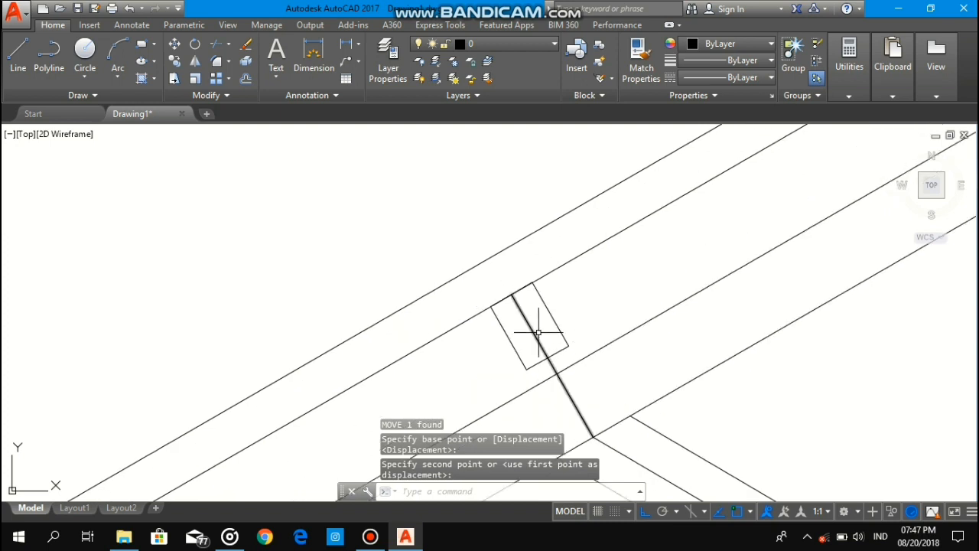
Step: Offset the rafter's lower edge 3 units downward and the lower sloping member's upper edge 3 units upward
{"action": "key", "text": "Escape"}
{"action": "key", "text": "Return"}
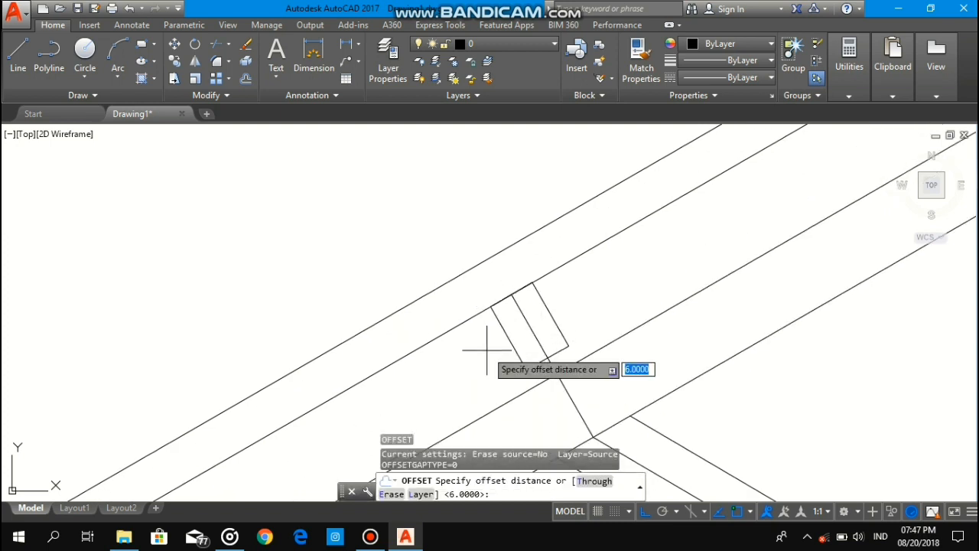
{"action": "key", "text": "Return"}
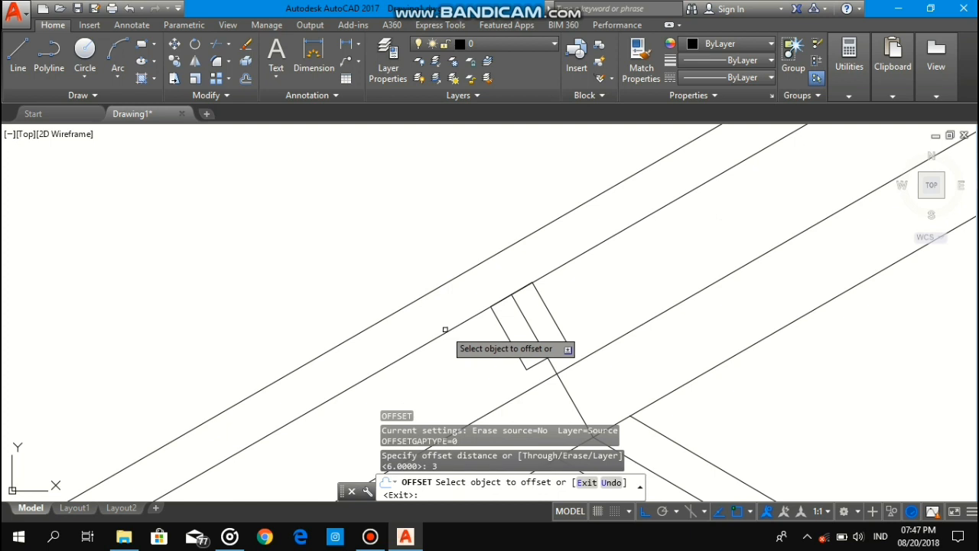
{"action": "left_click", "coordinate": [449, 330]}
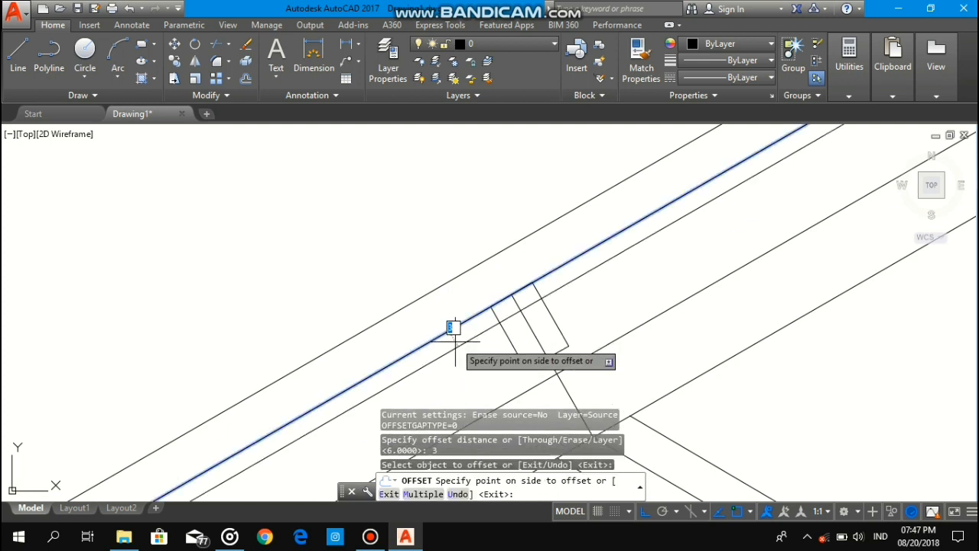
{"action": "left_click", "coordinate": [472, 354]}
{"action": "left_click", "coordinate": [503, 375]}
{"action": "left_click", "coordinate": [490, 375]}
{"action": "scroll", "coordinate": [490, 376], "scroll_direction": "down", "scroll_amount": 2}
{"action": "scroll", "coordinate": [477, 350], "scroll_direction": "up", "scroll_amount": 2}
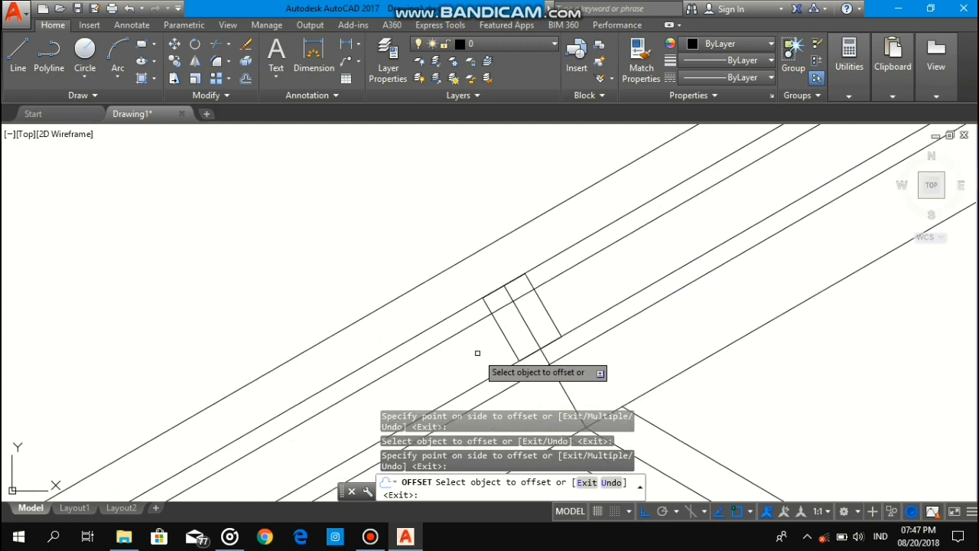
Step: Draw a line left of the tilted rectangle, square to the slope, between the two new offset lines
{"action": "key", "text": "Escape"}
{"action": "type", "text": "l"}
{"action": "key", "text": "Return"}
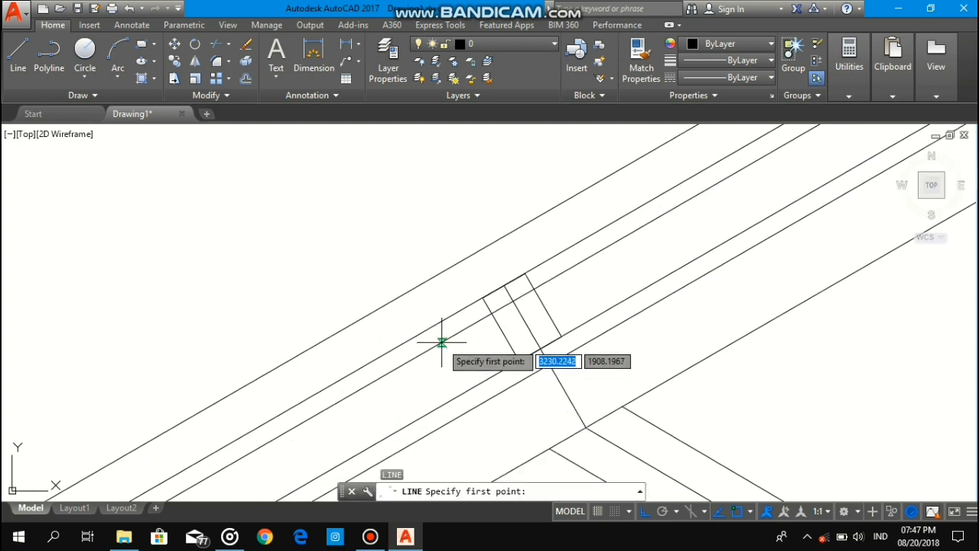
{"action": "left_click", "coordinate": [445, 342]}
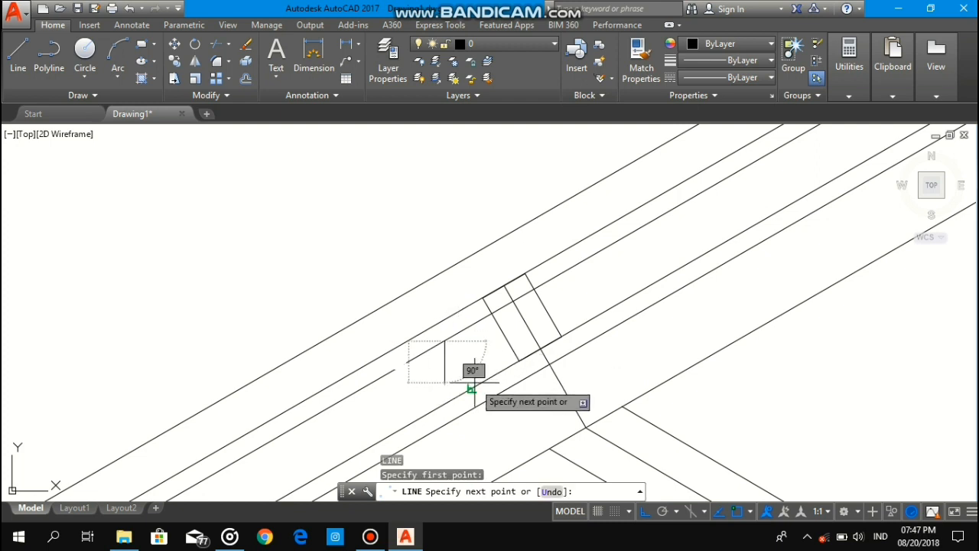
{"action": "left_click", "coordinate": [471, 389]}
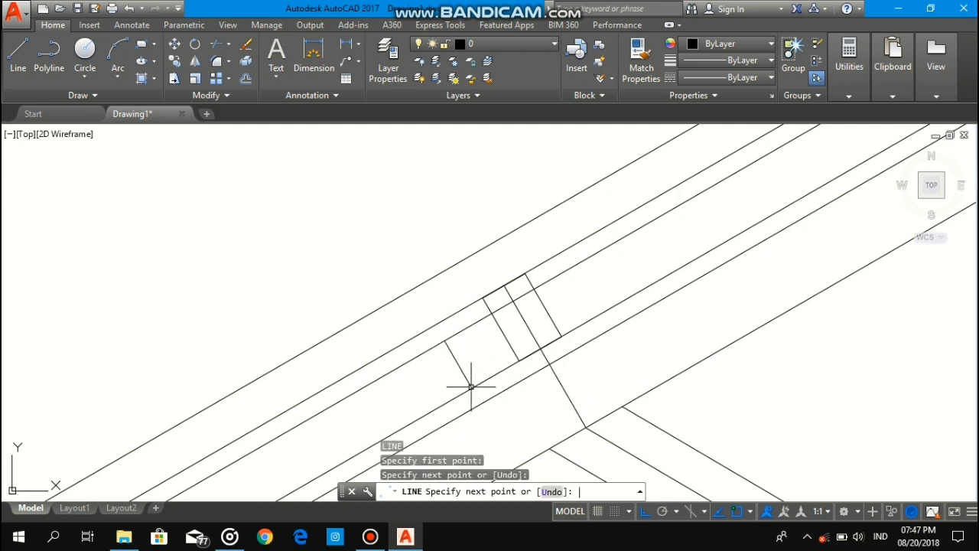
{"action": "key", "text": "Return"}
Step: Trim the lower offset line between the new cross line and the tilted rectangle
{"action": "type", "text": "tr"}
{"action": "key", "text": "Return"}
{"action": "key", "text": "Return"}
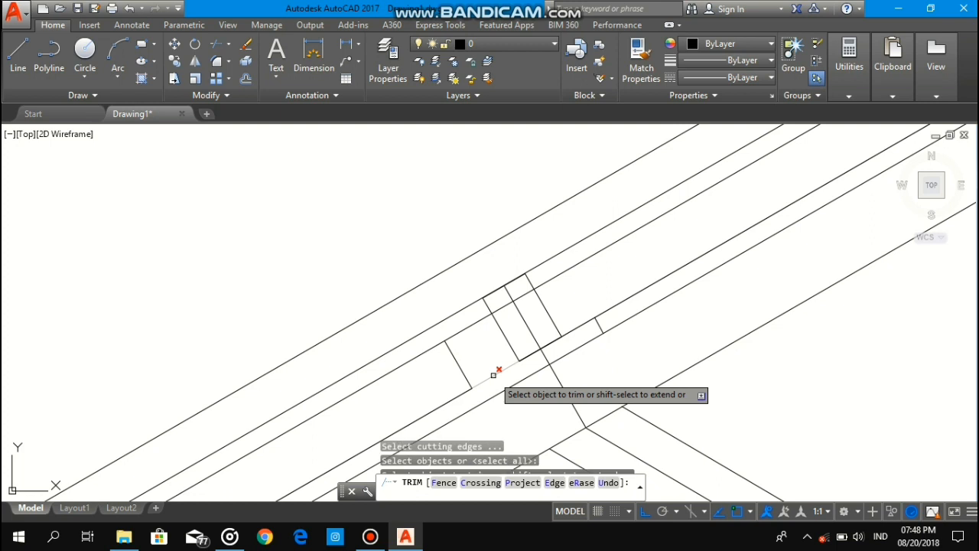
{"action": "scroll", "coordinate": [495, 376], "scroll_direction": "up", "scroll_amount": 2}
{"action": "left_click", "coordinate": [509, 381]}
{"action": "left_click", "coordinate": [501, 377]}
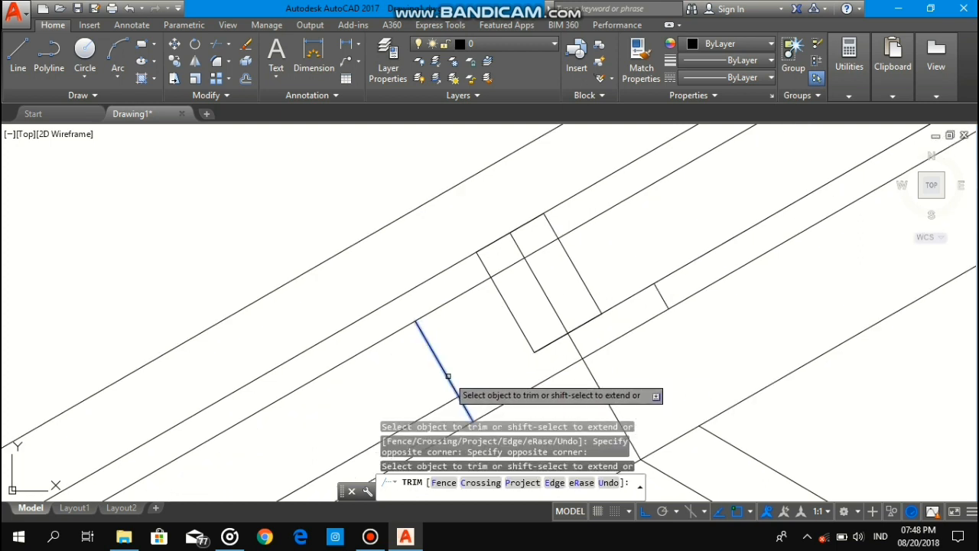
{"action": "left_click", "coordinate": [448, 376]}
{"action": "key", "text": "ctrl+z"}
{"action": "middle_click_drag", "start_coordinate": [415, 403], "coordinate": [409, 367]}
{"action": "left_click", "coordinate": [409, 367]}
{"action": "key", "text": "Escape"}
{"action": "key", "text": "Return"}
{"action": "key", "text": "Return"}
{"action": "left_click", "coordinate": [417, 388]}
{"action": "left_click", "coordinate": [409, 380]}
{"action": "key", "text": "Escape"}
Step: Erase the lower offset line's leftover left of the cross line and trim the upper offset line up to that cross line
{"action": "left_click", "coordinate": [420, 379]}
{"action": "left_click", "coordinate": [403, 375]}
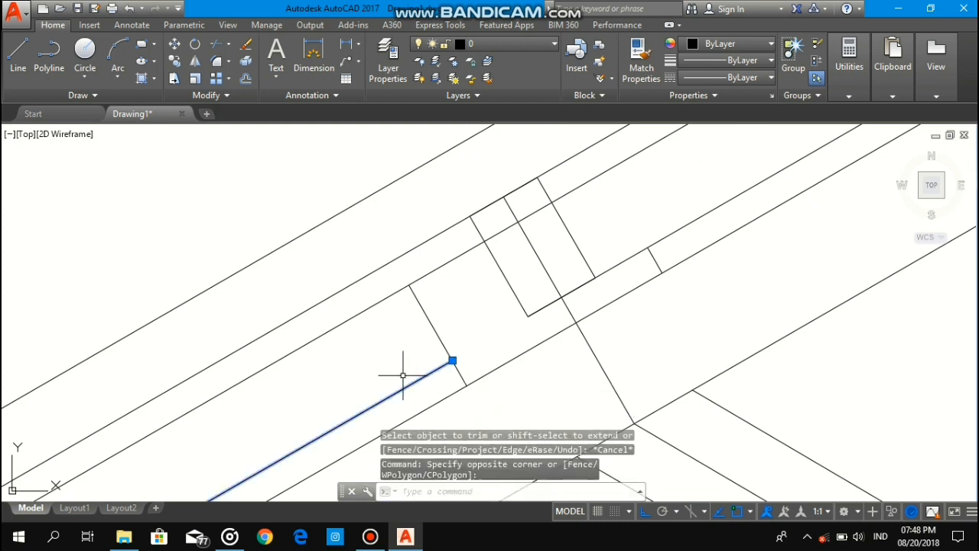
{"action": "key", "text": "Delete"}
{"action": "left_click", "coordinate": [403, 375]}
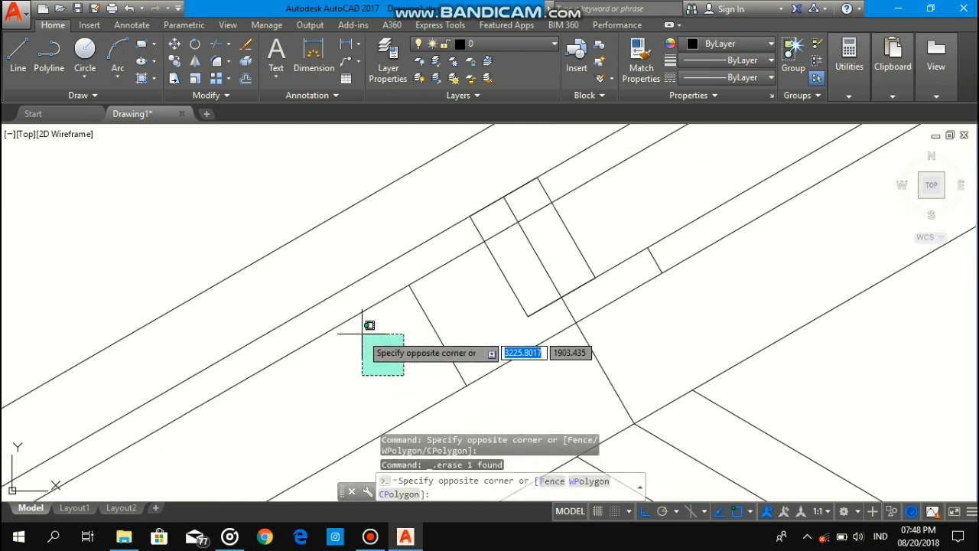
{"action": "left_click", "coordinate": [367, 335]}
{"action": "key", "text": "Return"}
{"action": "key", "text": "Return"}
{"action": "left_click", "coordinate": [367, 335]}
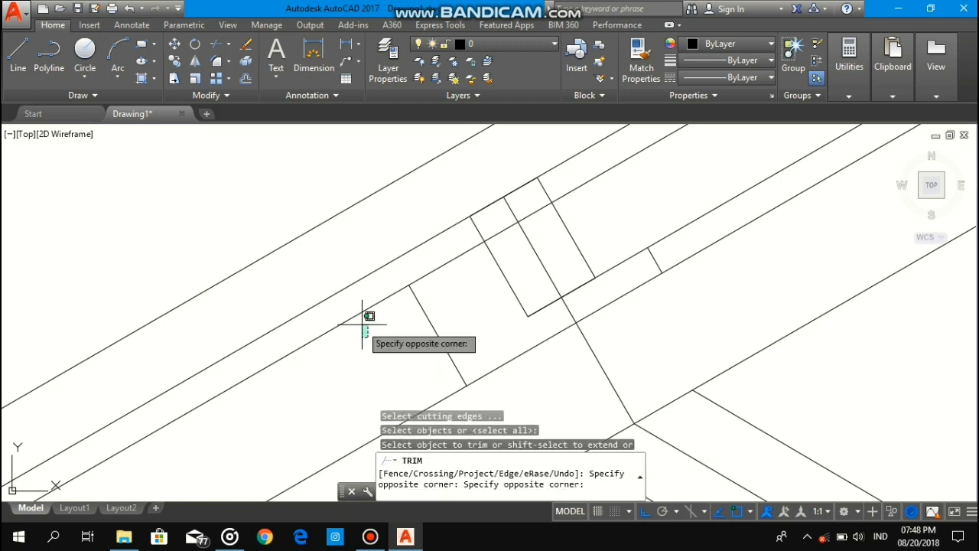
{"action": "left_click", "coordinate": [345, 315]}
{"action": "scroll", "coordinate": [361, 318], "scroll_direction": "down", "scroll_amount": 1}
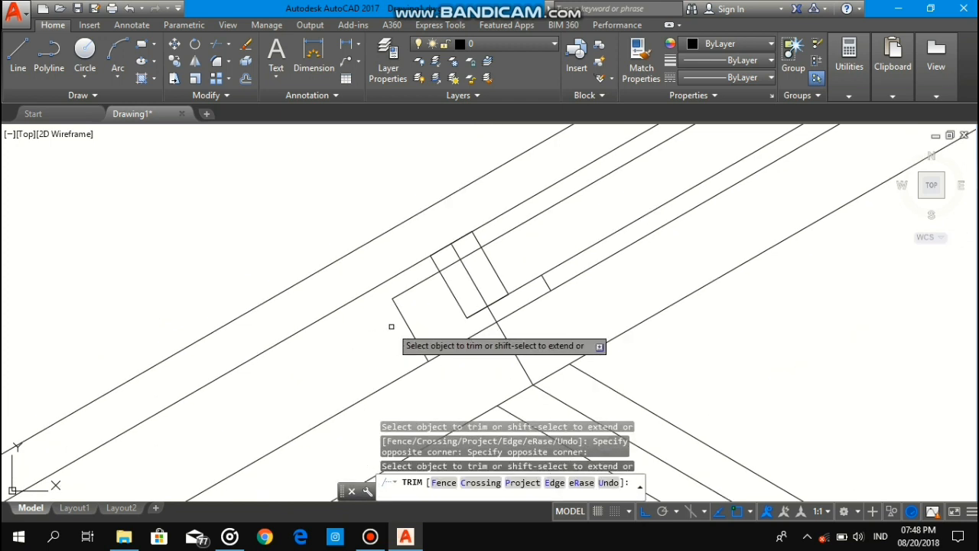
Step: Trim the upper offset line right of the tilted rectangle and the lower offset line beyond the short end line
{"action": "left_click", "coordinate": [521, 253]}
{"action": "left_click", "coordinate": [508, 223]}
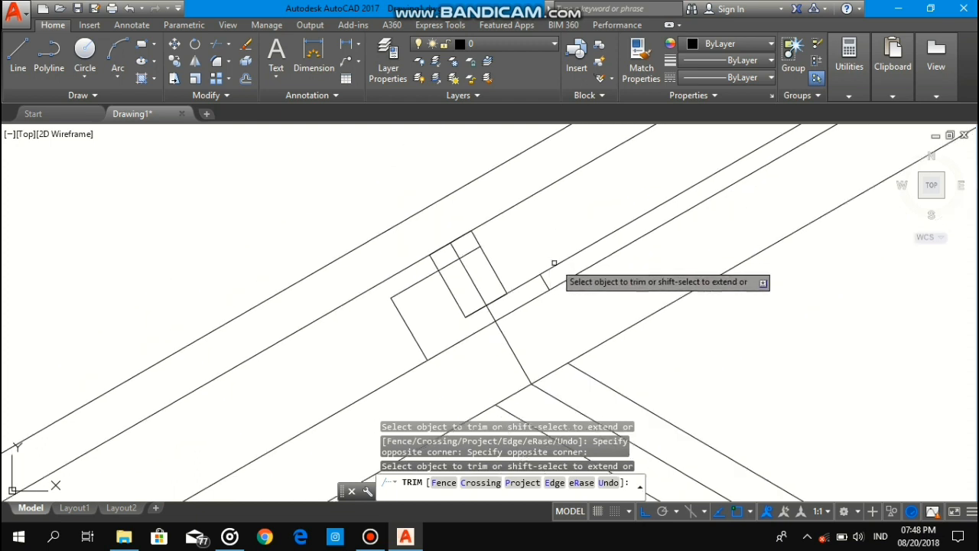
{"action": "scroll", "coordinate": [554, 246], "scroll_direction": "down", "scroll_amount": 1}
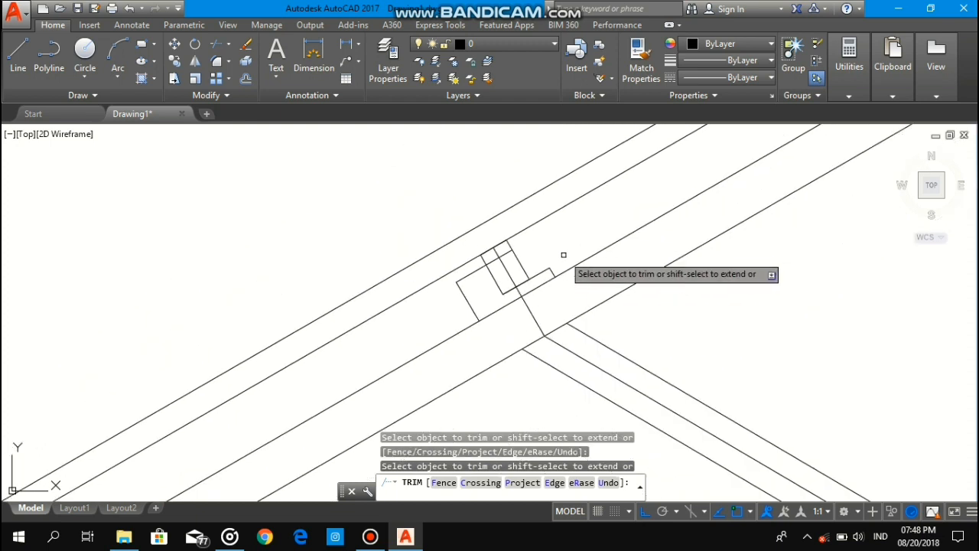
{"action": "scroll", "coordinate": [535, 257], "scroll_direction": "up", "scroll_amount": 2}
{"action": "scroll", "coordinate": [531, 262], "scroll_direction": "down", "scroll_amount": 1}
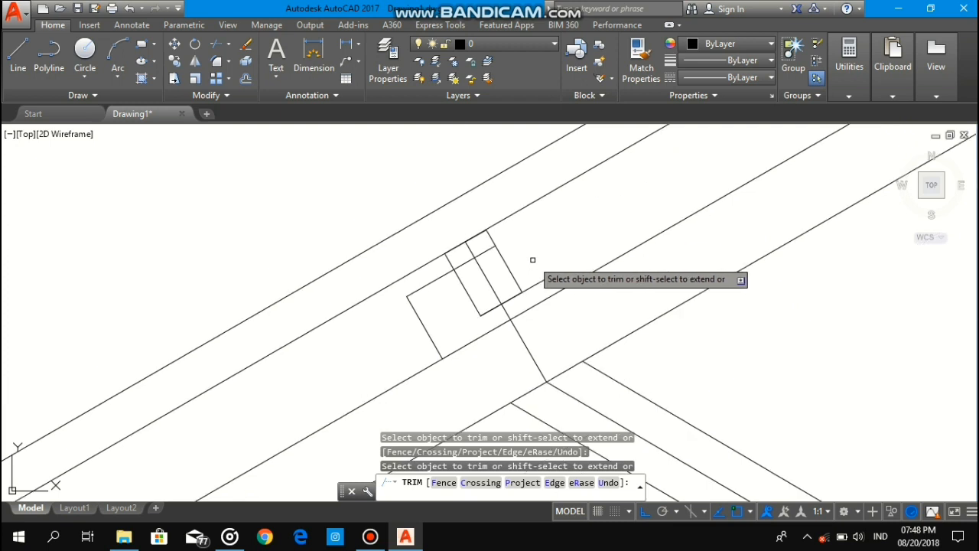
Step: Trim the perpendicular line between the lower sloping member's edges and delete its remainder through the tilted rectangle
{"action": "double_click", "coordinate": [528, 318]}
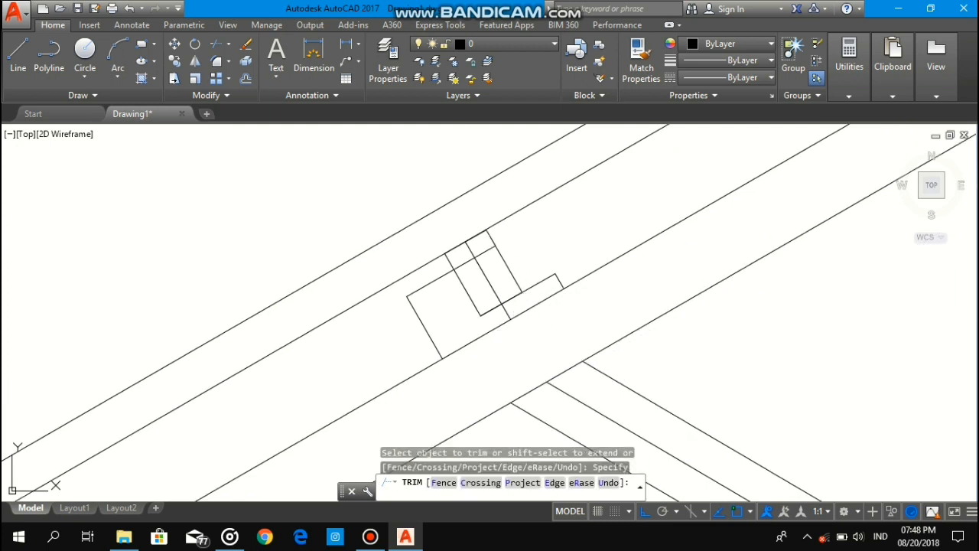
{"action": "key", "text": "Escape"}
{"action": "left_click", "coordinate": [490, 283]}
{"action": "key", "text": "Delete"}
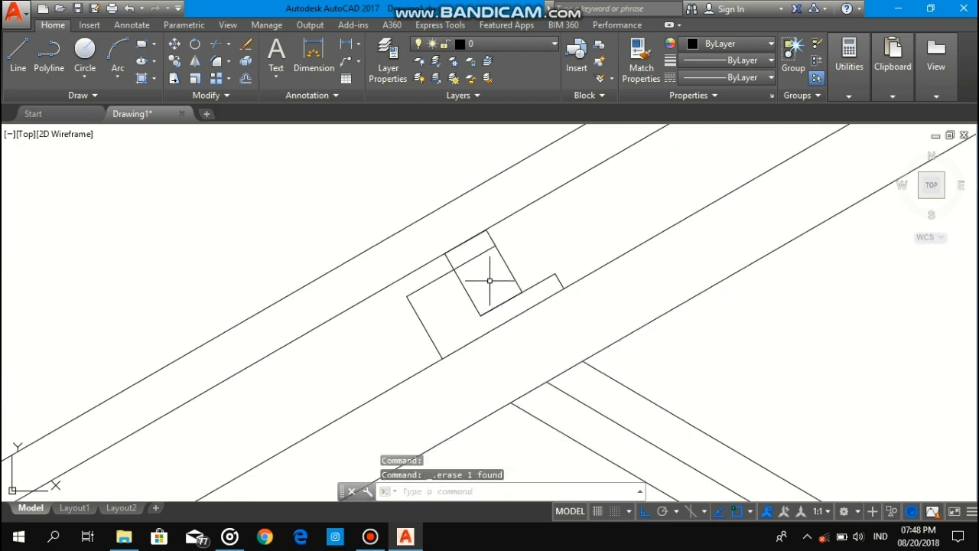
{"action": "left_click", "coordinate": [488, 277]}
{"action": "key", "text": "Escape"}
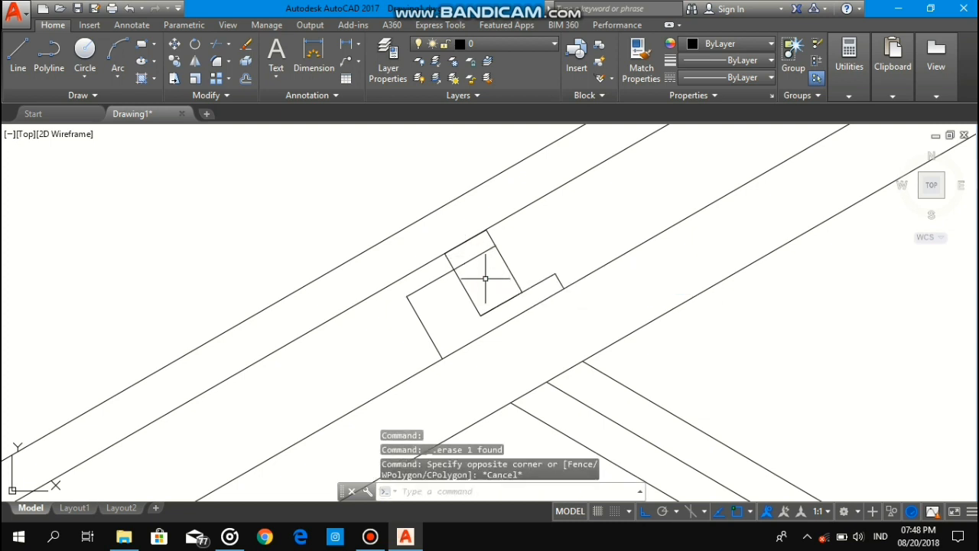
Step: Trim the part of the upper offset line that crosses the inside of the tilted rectangle
{"action": "type", "text": "tr"}
{"action": "key", "text": "space"}
{"action": "key", "text": "space"}
{"action": "left_click", "coordinate": [478, 275]}
{"action": "left_click", "coordinate": [464, 249]}
{"action": "scroll", "coordinate": [478, 264], "scroll_direction": "down", "scroll_amount": 2}
{"action": "scroll", "coordinate": [477, 264], "scroll_direction": "up", "scroll_amount": 4}
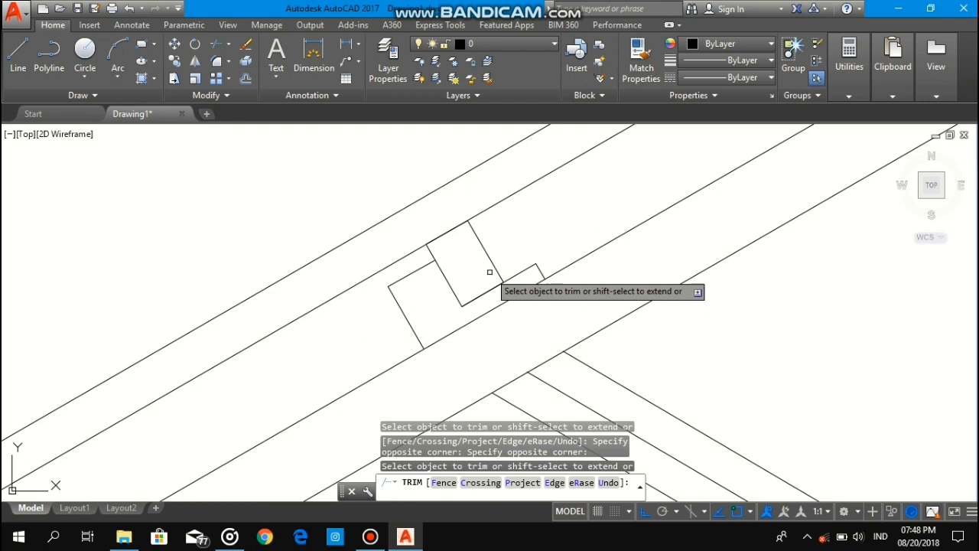
{"action": "key", "text": "Escape"}
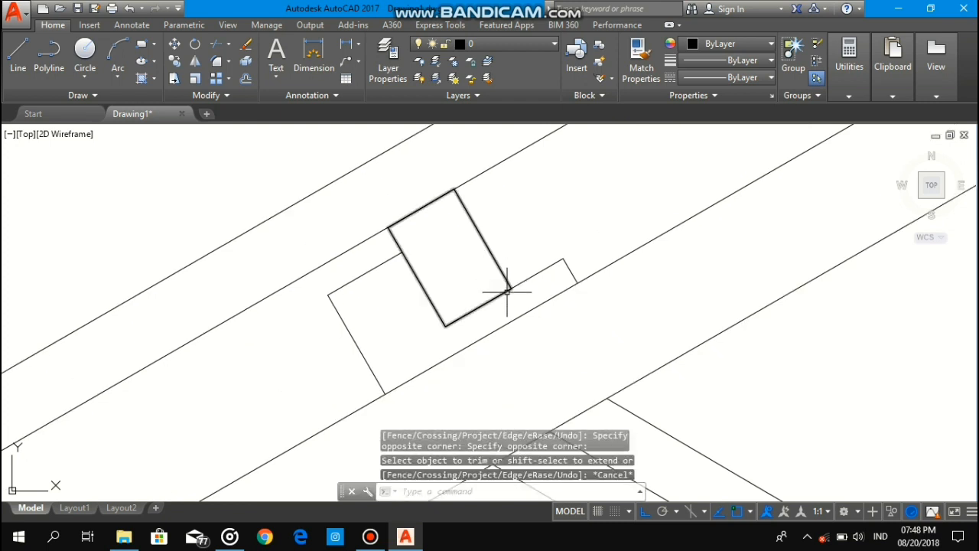
Step: Draw a circle of radius 5 centred on the blocking's upper-left corner
{"action": "type", "text": "c"}
{"action": "key", "text": "space"}
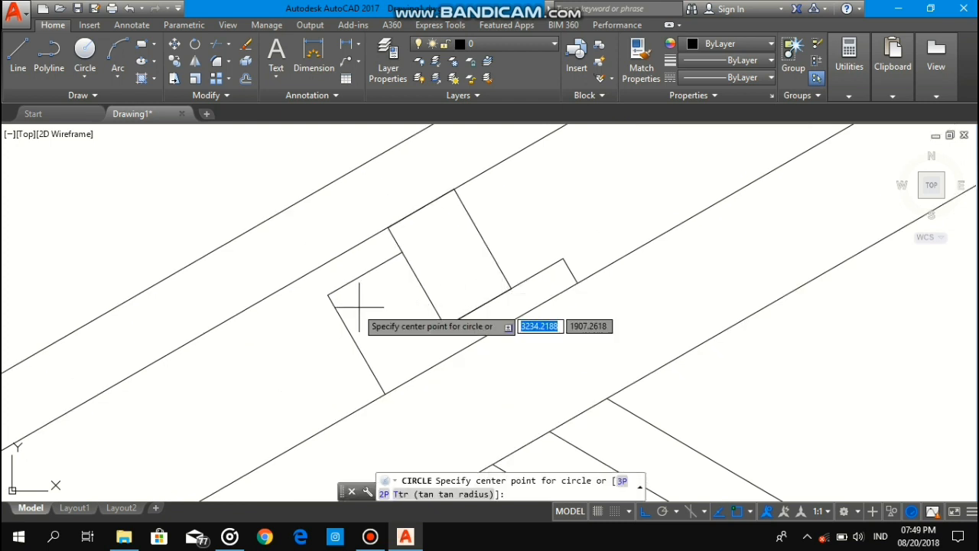
{"action": "left_click", "coordinate": [327, 295]}
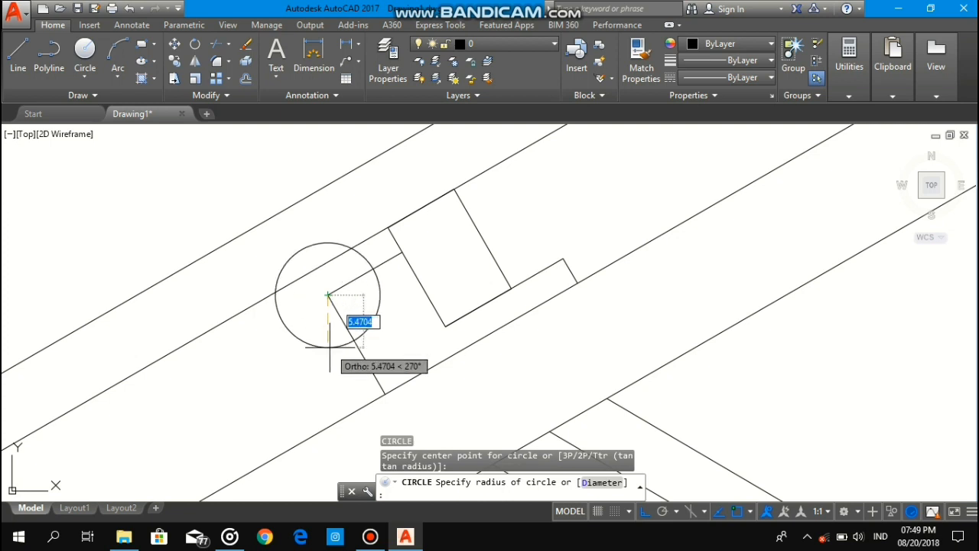
{"action": "scroll", "coordinate": [323, 344], "scroll_direction": "down", "scroll_amount": 2}
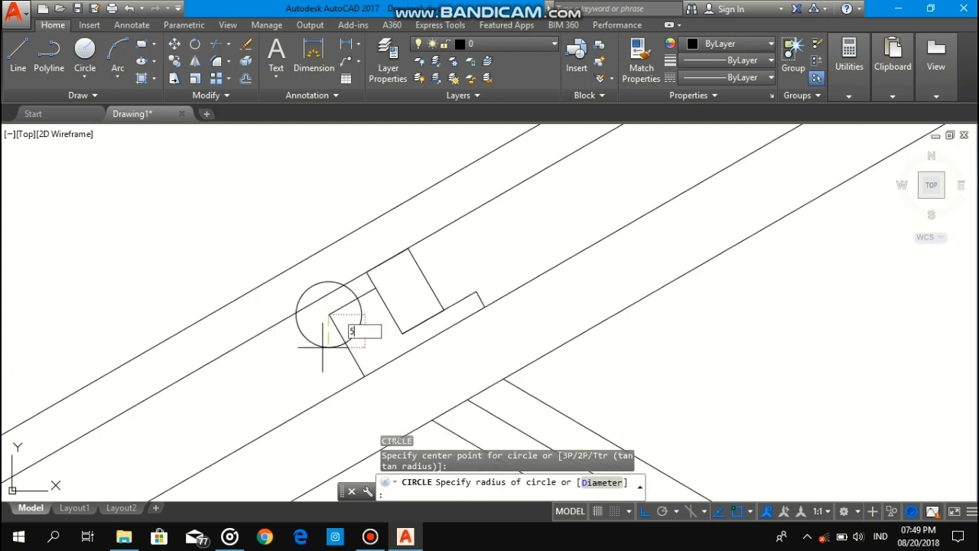
{"action": "key", "text": "Return"}
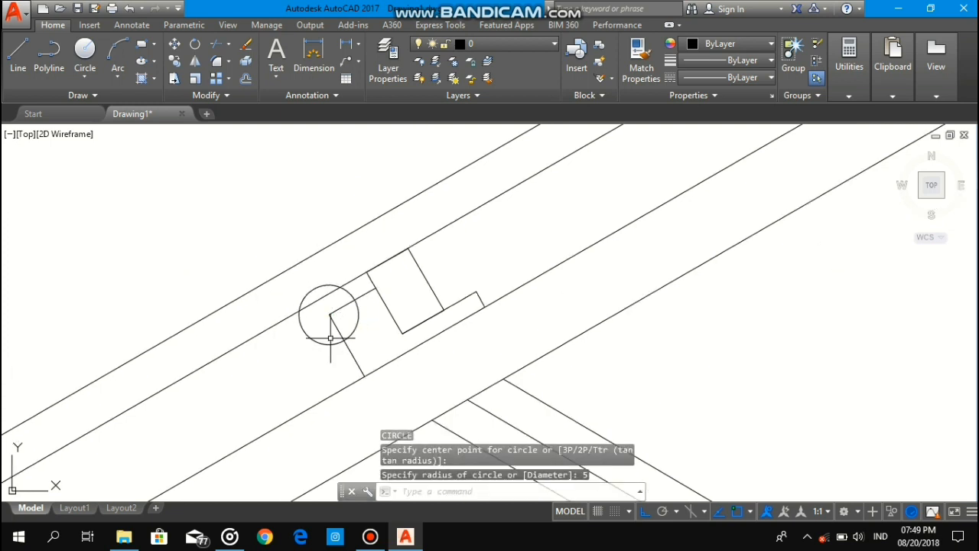
Step: Trim the blocking's corner lines inside the circle and the circle's outer parts, leaving a concave arc at the corner
{"action": "type", "text": "tr"}
{"action": "key", "text": "space"}
{"action": "key", "text": "space"}
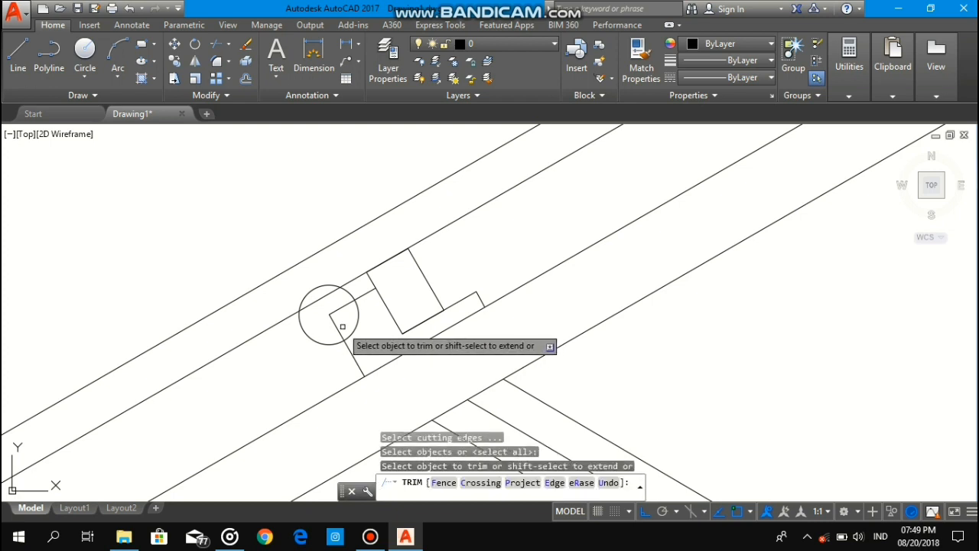
{"action": "left_click", "coordinate": [344, 326]}
{"action": "left_click", "coordinate": [323, 301]}
{"action": "left_click", "coordinate": [329, 348]}
{"action": "left_click", "coordinate": [326, 333]}
{"action": "left_click", "coordinate": [349, 292]}
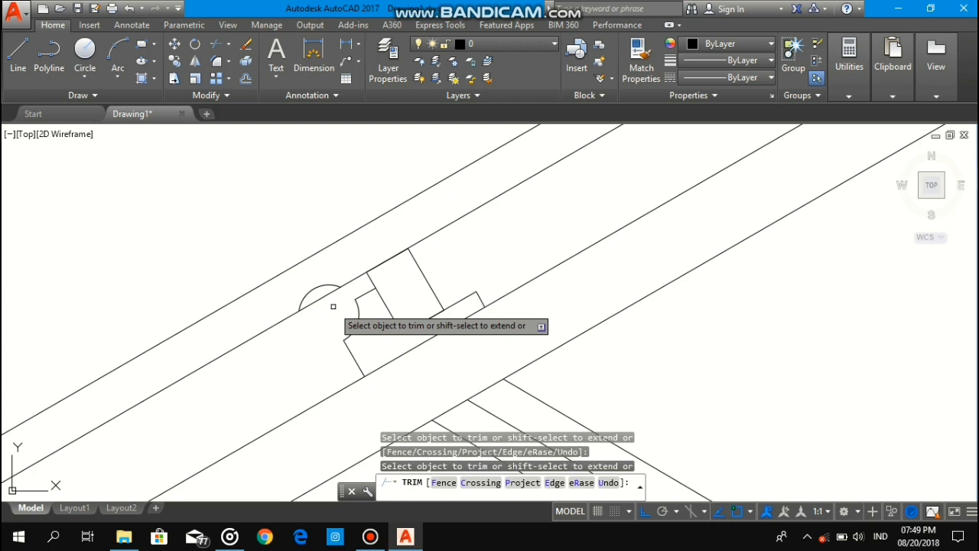
{"action": "key", "text": "Escape"}
{"action": "left_click", "coordinate": [305, 293]}
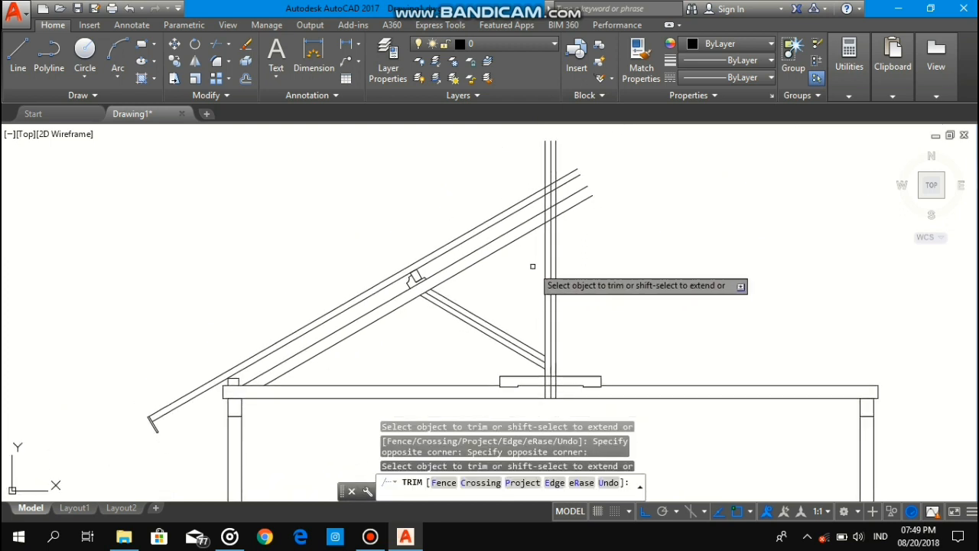
{"action": "scroll", "coordinate": [532, 266], "scroll_direction": "up", "scroll_amount": 5}
{"action": "scroll", "coordinate": [540, 261], "scroll_direction": "up", "scroll_amount": 3}
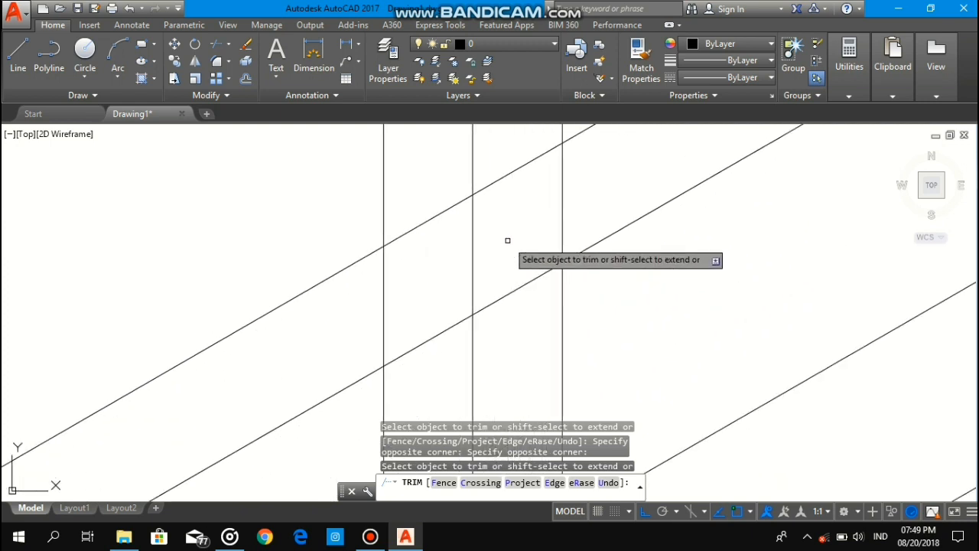
{"action": "scroll", "coordinate": [487, 240], "scroll_direction": "down", "scroll_amount": 8}
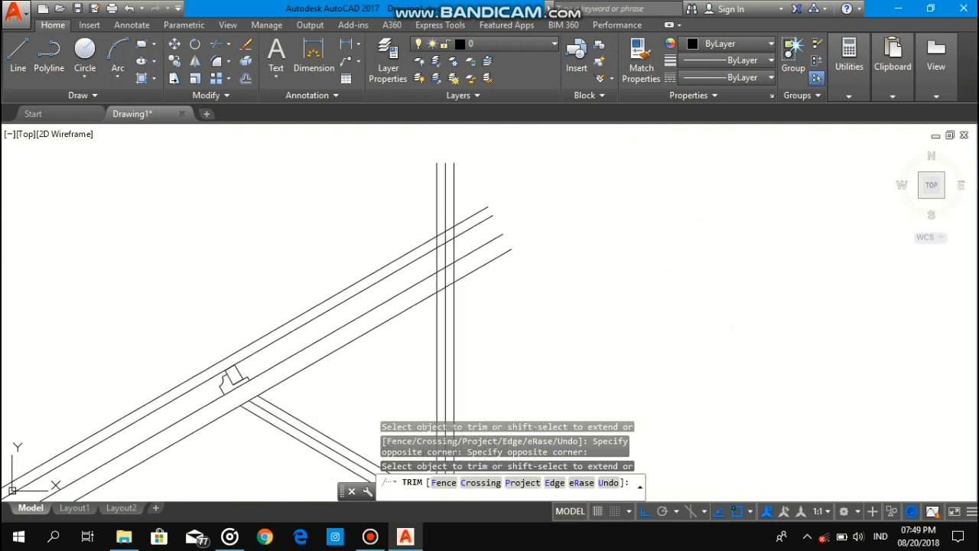
{"action": "key", "text": "Escape"}
Step: Draw an 8 by 12 rectangle in the empty space above the rafter, left of the central post
{"action": "type", "text": "REC"}
{"action": "key", "text": "Return"}
{"action": "middle_click_drag", "start_coordinate": [346, 241], "coordinate": [394, 280]}
{"action": "left_click", "coordinate": [327, 225]}
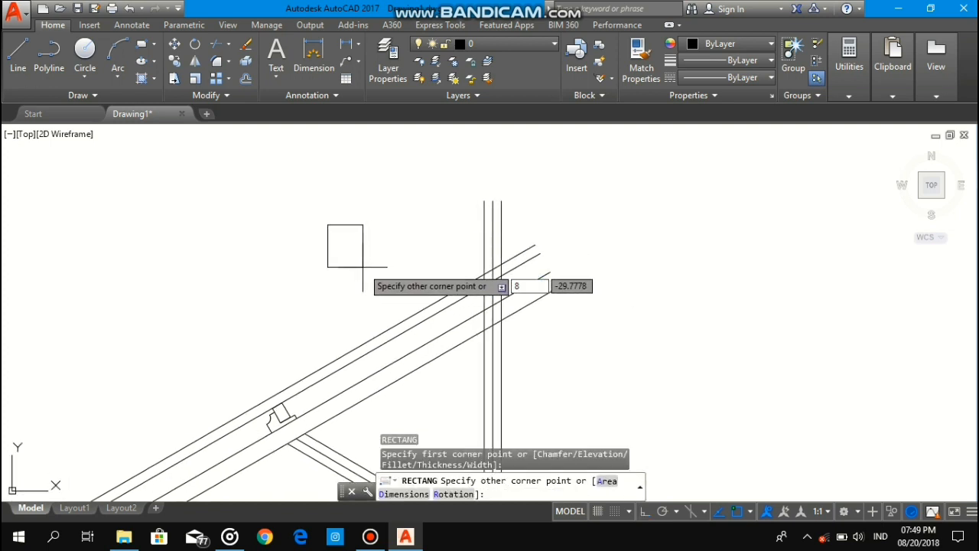
{"action": "key", "text": "Return"}
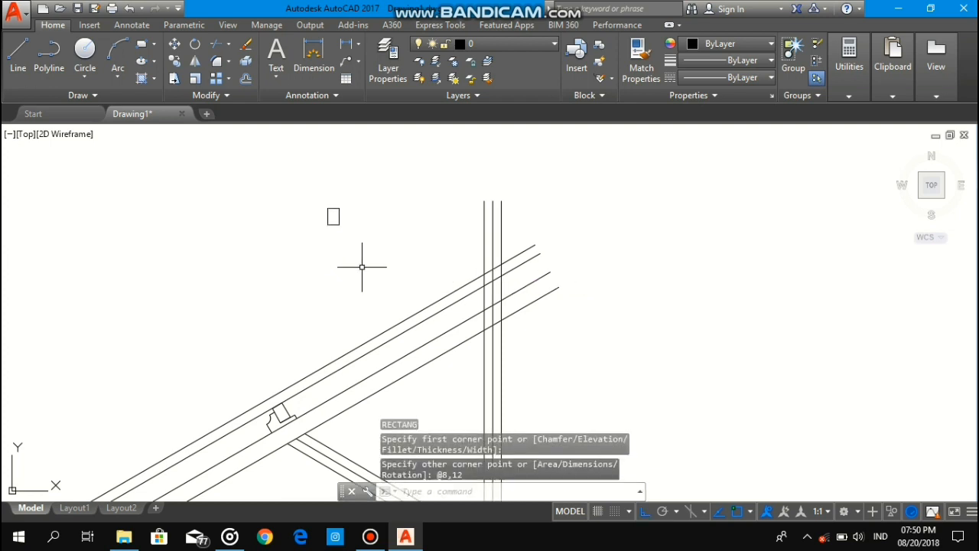
Step: Draw a narrow upright rectangle, 2 by 20, to the right of the 8 by 12 rectangle
{"action": "scroll", "coordinate": [337, 206], "scroll_direction": "up", "scroll_amount": 3}
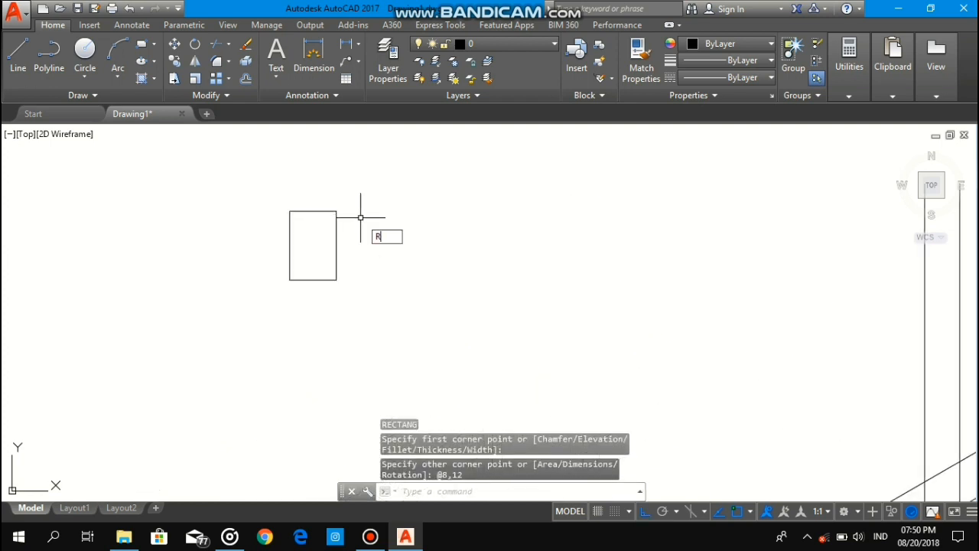
{"action": "type", "text": "REC"}
{"action": "key", "text": "Return"}
{"action": "left_click", "coordinate": [388, 215]}
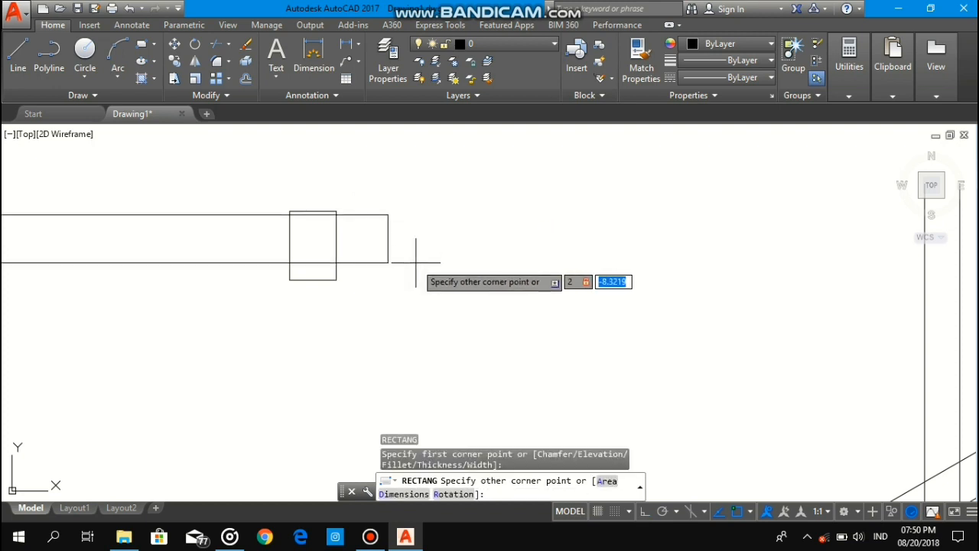
{"action": "key", "text": "Return"}
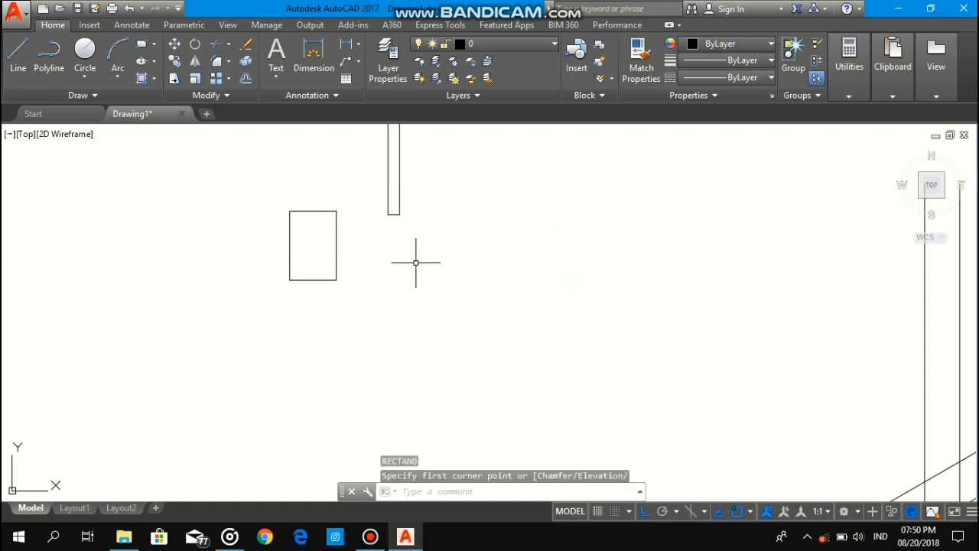
Step: Move the narrow rectangle by its bottom edge's midpoint to the midpoint of the 8 by 12 rectangle's top edge
{"action": "middle_click_drag", "start_coordinate": [418, 219], "coordinate": [431, 280]}
{"action": "left_click", "coordinate": [431, 285]}
{"action": "left_click", "coordinate": [378, 161]}
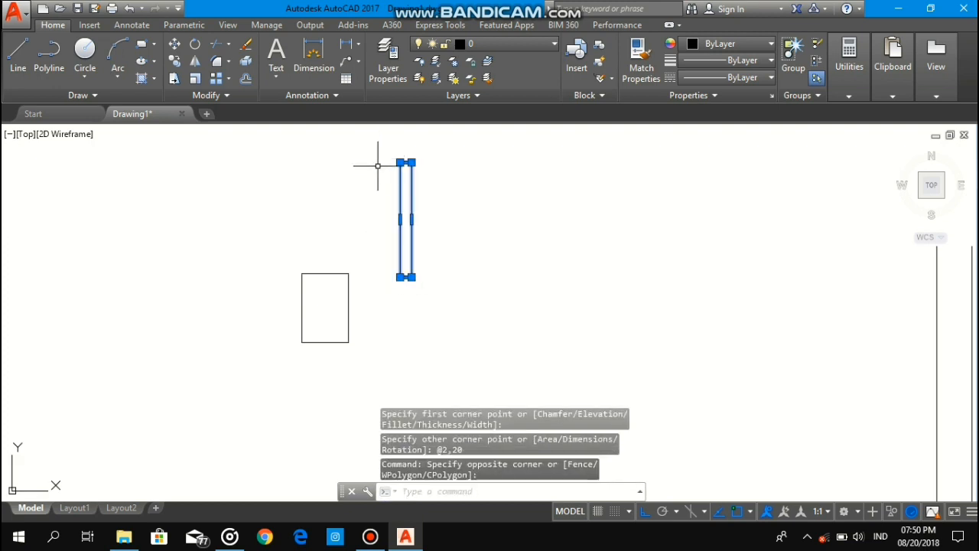
{"action": "type", "text": "c"}
{"action": "key", "text": "BackSpace"}
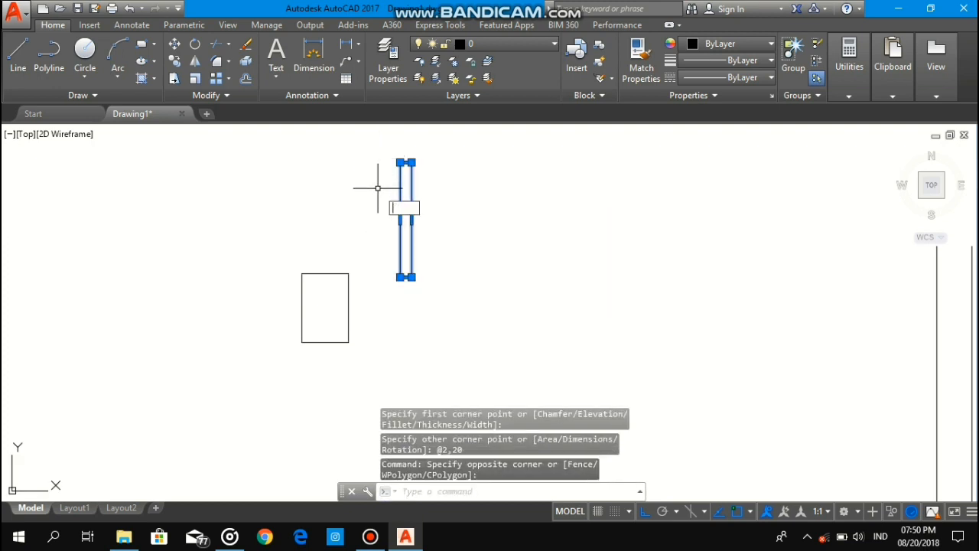
{"action": "type", "text": "m"}
{"action": "key", "text": "Return"}
{"action": "scroll", "coordinate": [421, 283], "scroll_direction": "up", "scroll_amount": 4}
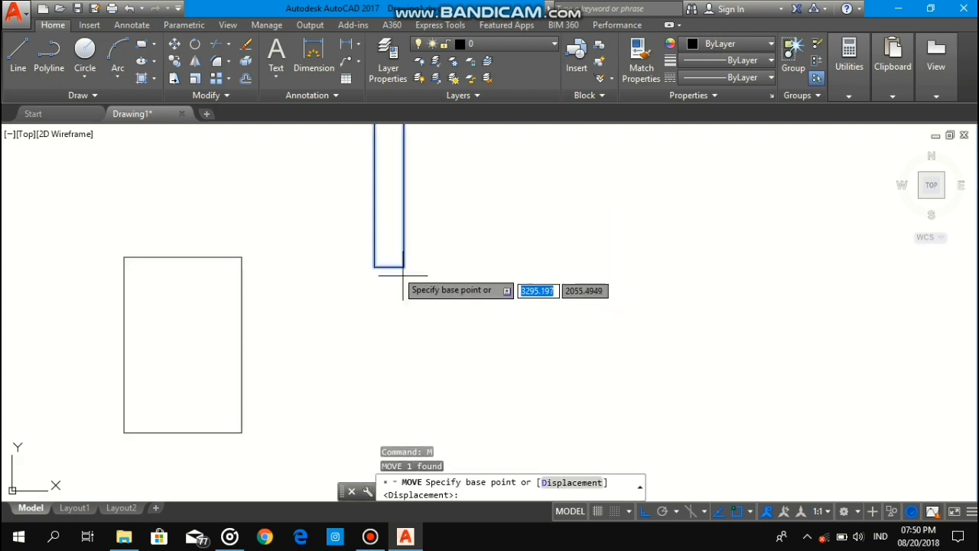
{"action": "left_click", "coordinate": [389, 267]}
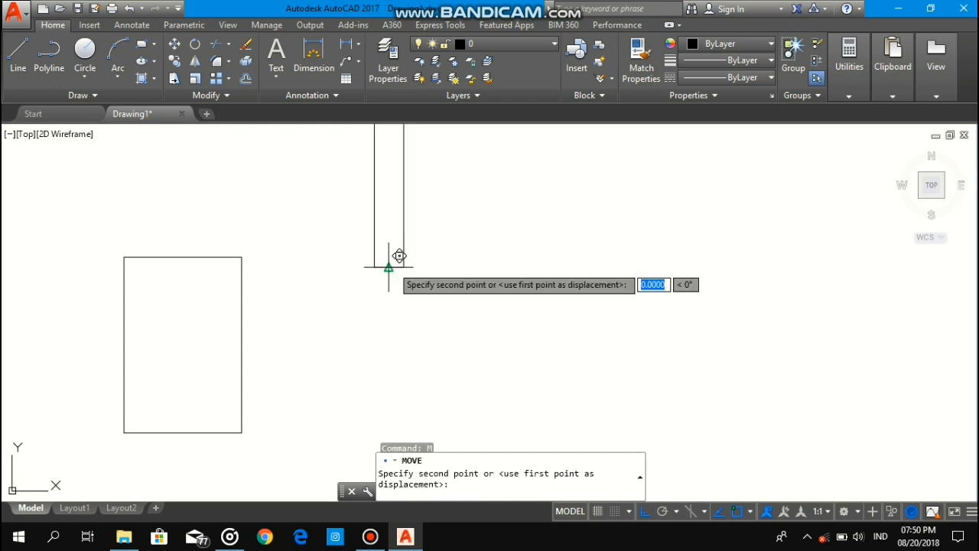
{"action": "left_click", "coordinate": [181, 257]}
{"action": "scroll", "coordinate": [257, 256], "scroll_direction": "down", "scroll_amount": 8}
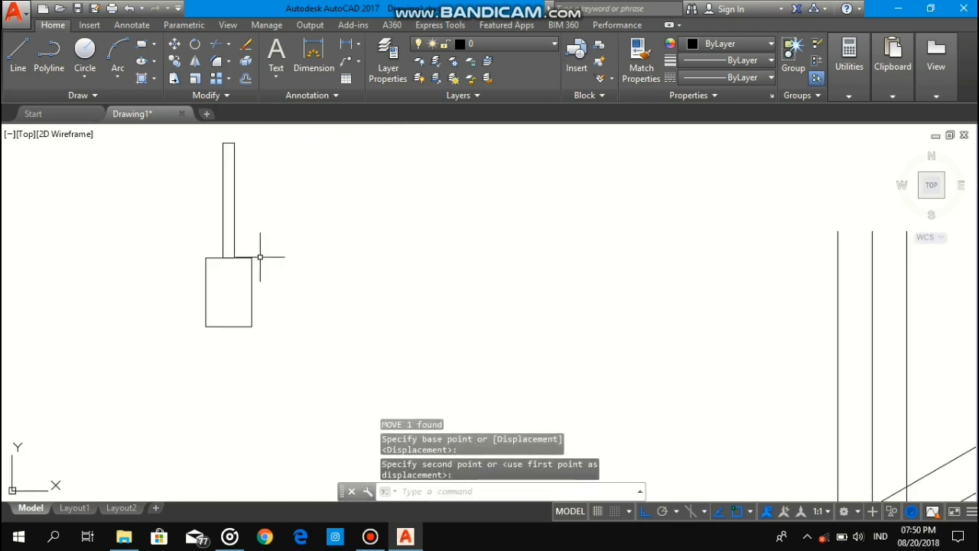
Step: Move both rectangles by their shared midpoint to the intersection of the post's centre line and the rafter's lower edge
{"action": "left_click", "coordinate": [306, 301]}
{"action": "left_click", "coordinate": [234, 192]}
{"action": "type", "text": "m"}
{"action": "key", "text": "Return"}
{"action": "scroll", "coordinate": [271, 279], "scroll_direction": "up", "scroll_amount": 4}
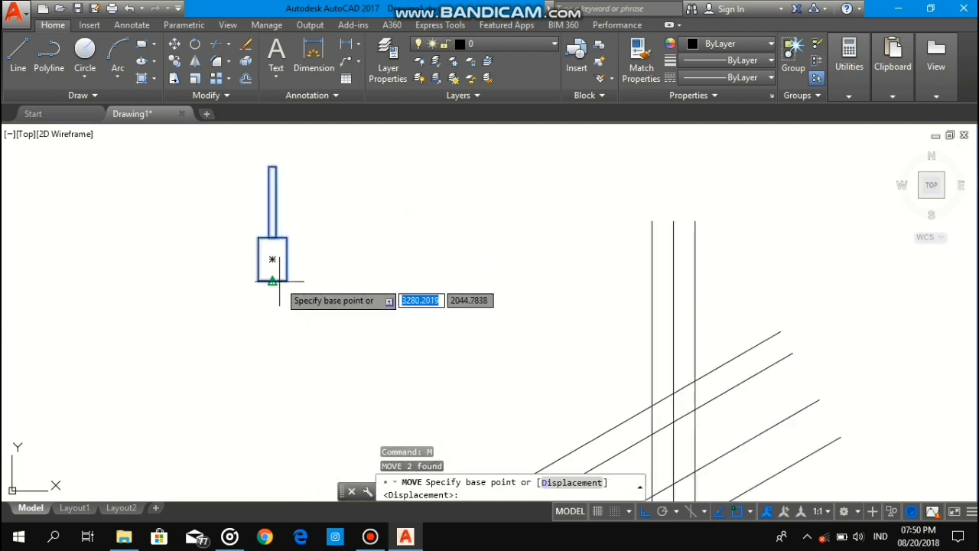
{"action": "left_click", "coordinate": [273, 238]}
{"action": "scroll", "coordinate": [688, 358], "scroll_direction": "up", "scroll_amount": 2}
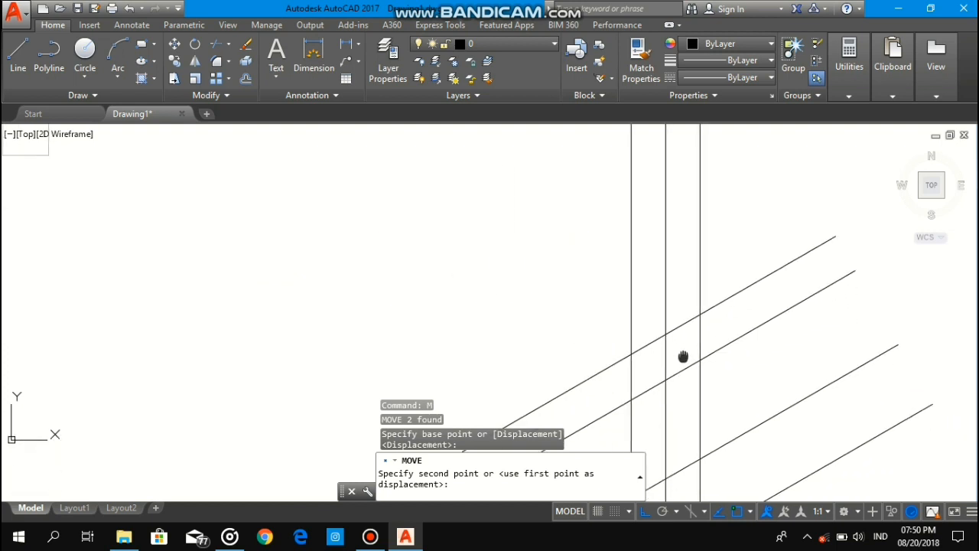
{"action": "left_click", "coordinate": [664, 375]}
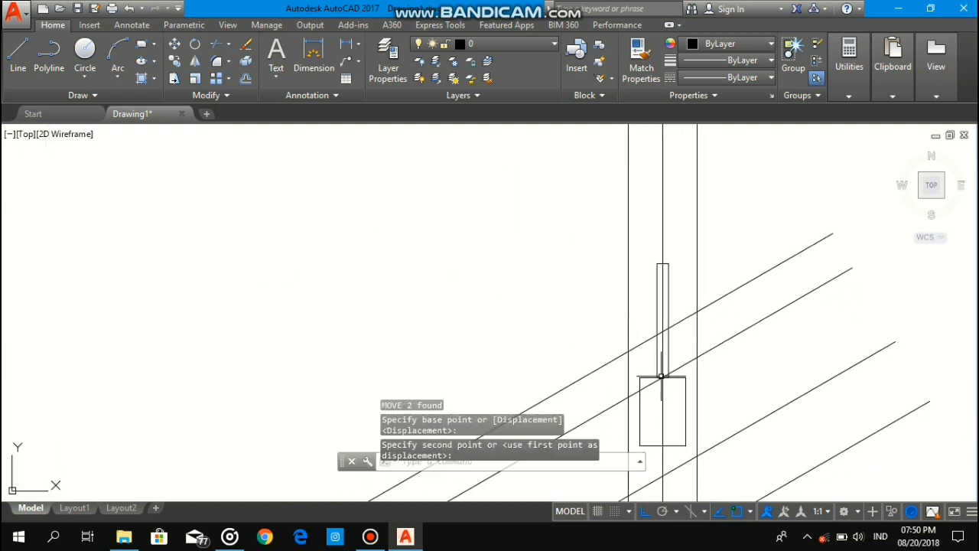
{"action": "scroll", "coordinate": [690, 388], "scroll_direction": "up", "scroll_amount": 2}
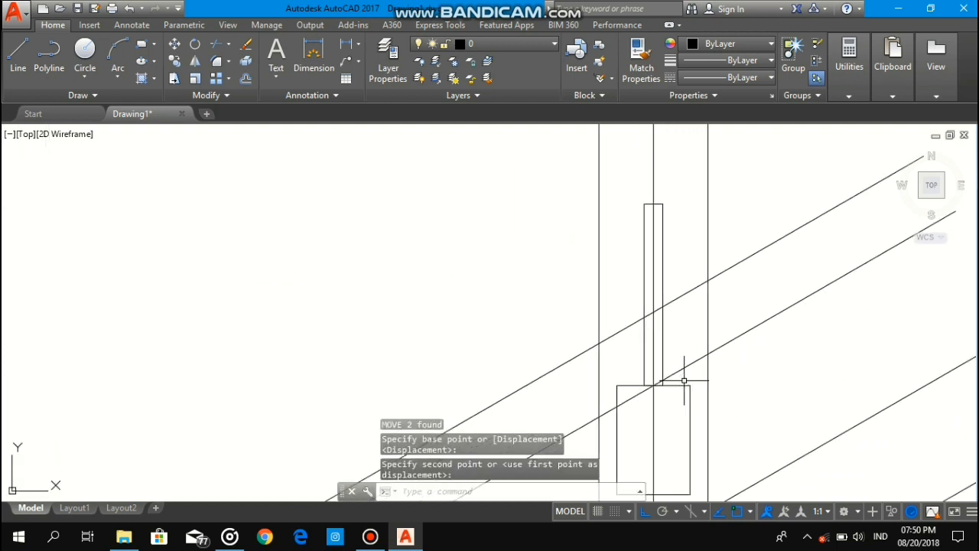
Step: Trim the sloping rafter lines beyond the central post's far edge and the post lines projecting above the roof and narrow rectangle
{"action": "scroll", "coordinate": [673, 359], "scroll_direction": "down", "scroll_amount": 2}
{"action": "mouse_move", "coordinate": [660, 343]}
{"action": "middle_mouse_down"}
{"action": "mouse_move", "coordinate": [635, 306]}
{"action": "mouse_move", "coordinate": [618, 317]}
{"action": "middle_mouse_up"}
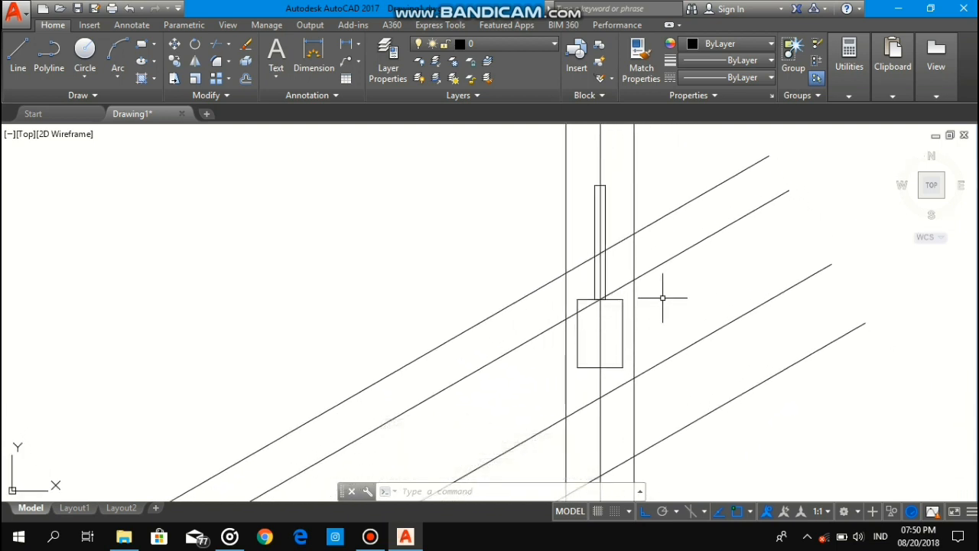
{"action": "scroll", "coordinate": [651, 276], "scroll_direction": "down", "scroll_amount": 2}
{"action": "scroll", "coordinate": [688, 295], "scroll_direction": "down", "scroll_amount": 2}
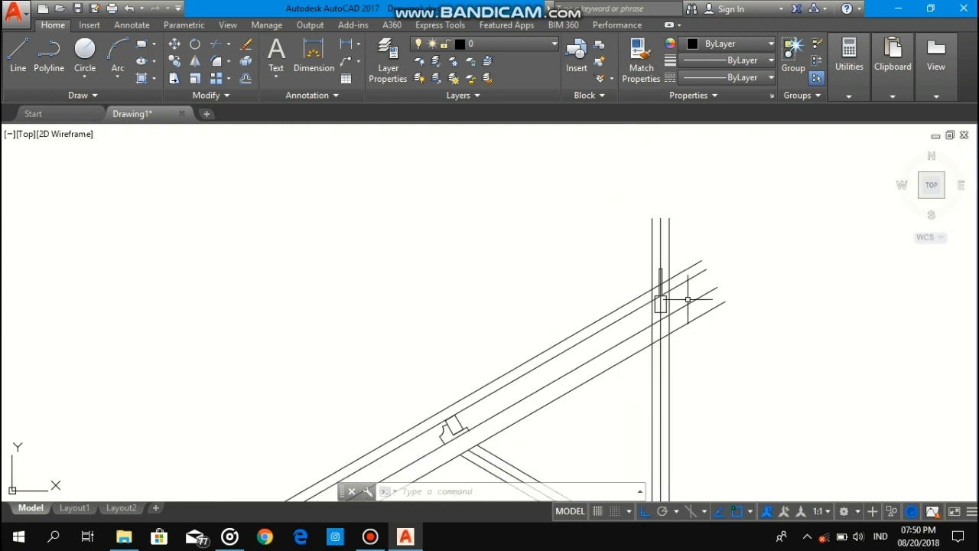
{"action": "key", "text": "space"}
{"action": "key", "text": "space"}
{"action": "left_click", "coordinate": [714, 339]}
{"action": "left_click", "coordinate": [696, 243]}
{"action": "left_click", "coordinate": [693, 261]}
{"action": "left_click", "coordinate": [686, 244]}
{"action": "scroll", "coordinate": [669, 314], "scroll_direction": "up", "scroll_amount": 3}
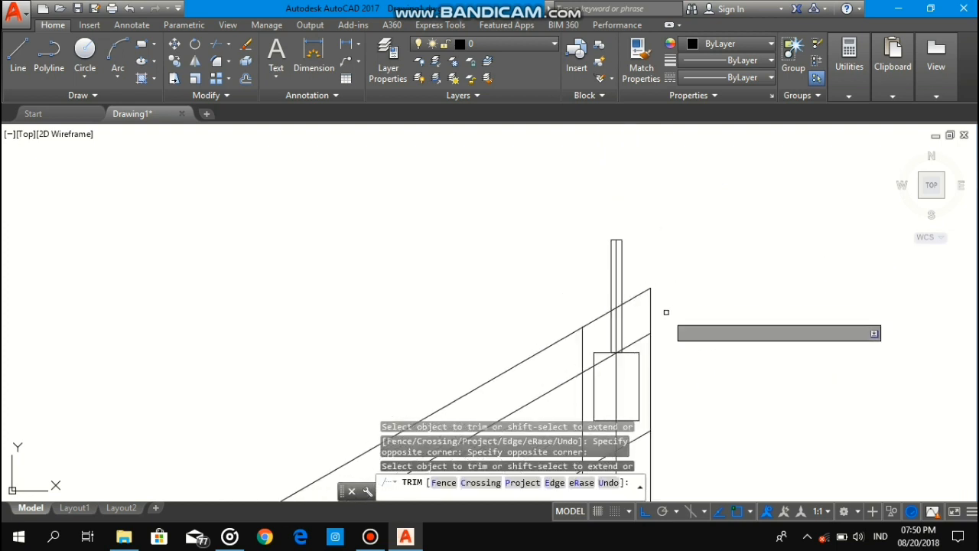
Step: Trim the uppermost sloping line back to the far edge of the narrow upright rectangle
{"action": "left_click", "coordinate": [637, 318]}
{"action": "left_click", "coordinate": [641, 283]}
{"action": "left_click", "coordinate": [595, 323]}
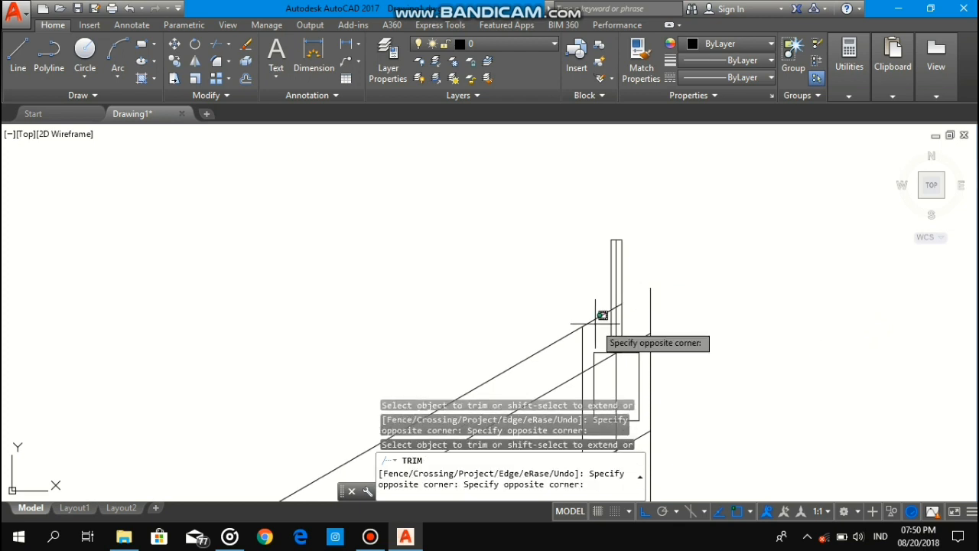
{"action": "left_click", "coordinate": [599, 341]}
Step: Trim both outer edges of the central post back to the second sloping line from the top
{"action": "left_click", "coordinate": [596, 342]}
{"action": "left_click", "coordinate": [576, 342]}
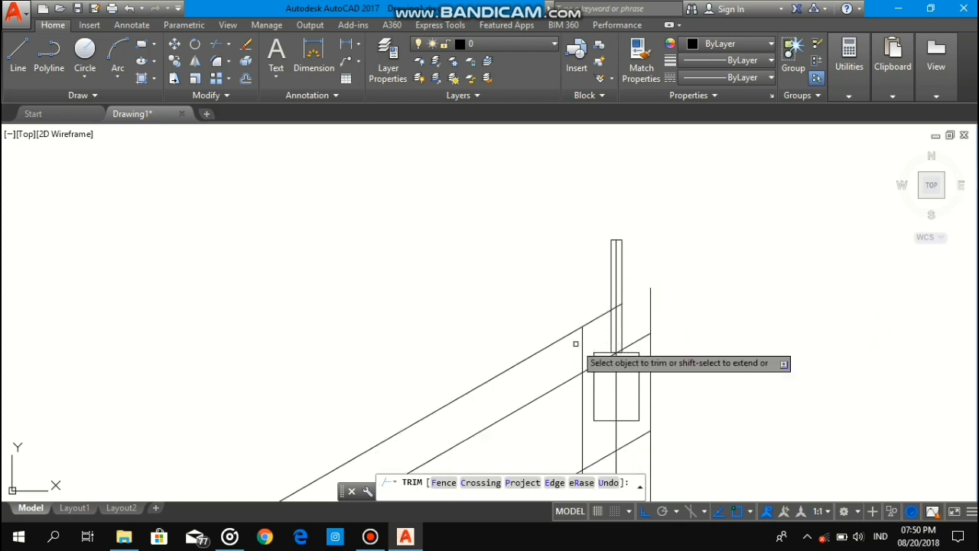
{"action": "left_click", "coordinate": [591, 342]}
{"action": "left_click", "coordinate": [572, 345]}
{"action": "left_click", "coordinate": [685, 309]}
{"action": "left_click", "coordinate": [651, 301]}
{"action": "scroll", "coordinate": [650, 301], "scroll_direction": "down", "scroll_amount": 2}
{"action": "left_click", "coordinate": [674, 329]}
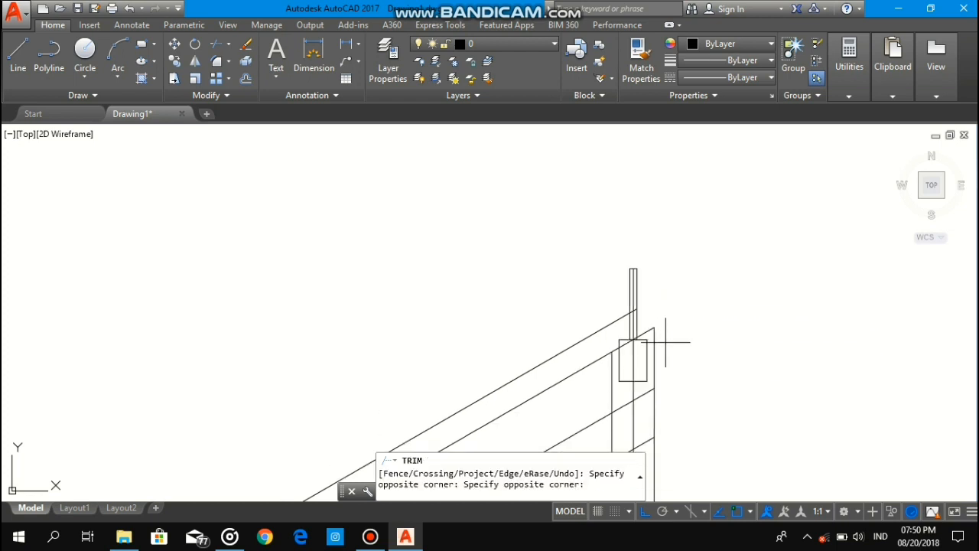
{"action": "left_click", "coordinate": [656, 324]}
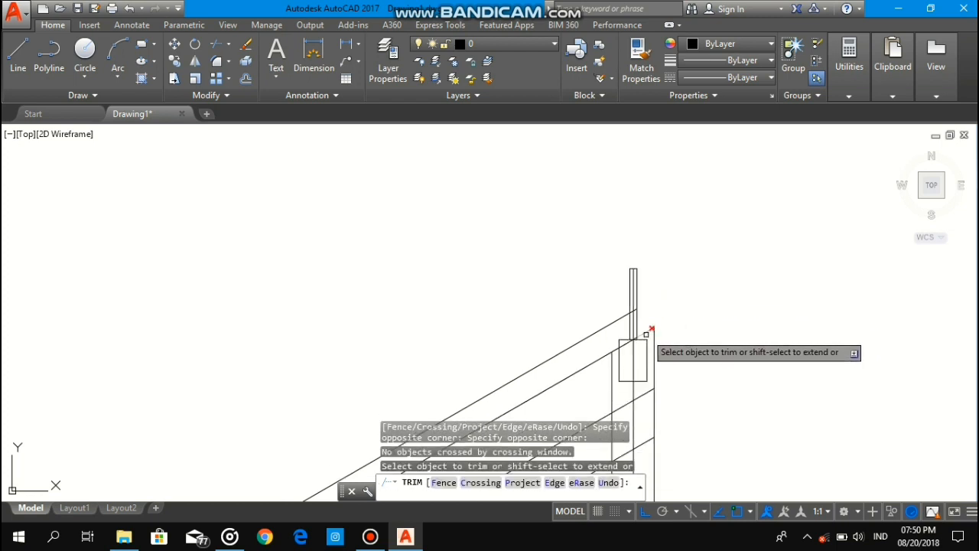
Step: Move the beam rectangle at the truss apex straight down slightly along the post's vertical centreline
{"action": "scroll", "coordinate": [647, 334], "scroll_direction": "up", "scroll_amount": 3}
{"action": "key", "text": "Escape"}
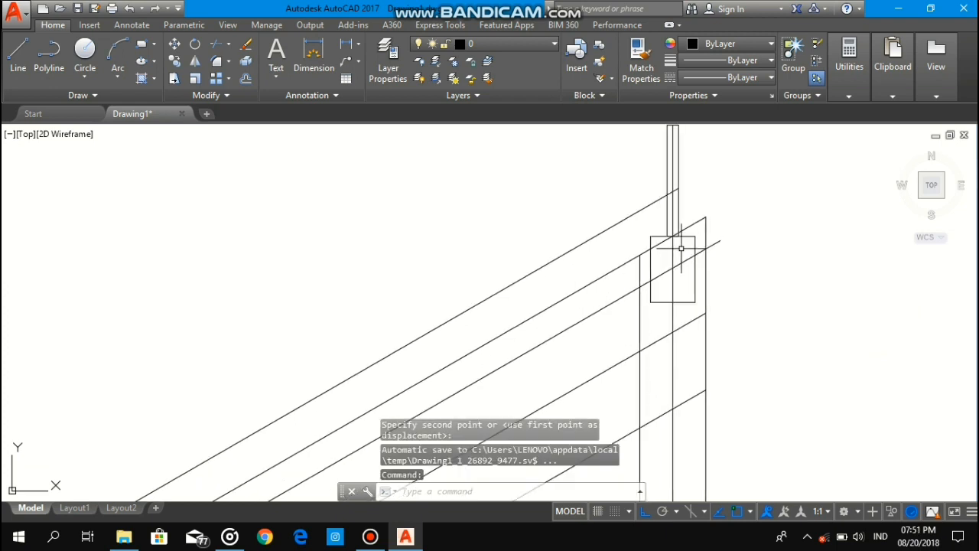
{"action": "key", "text": "Return"}
{"action": "left_click", "coordinate": [684, 271]}
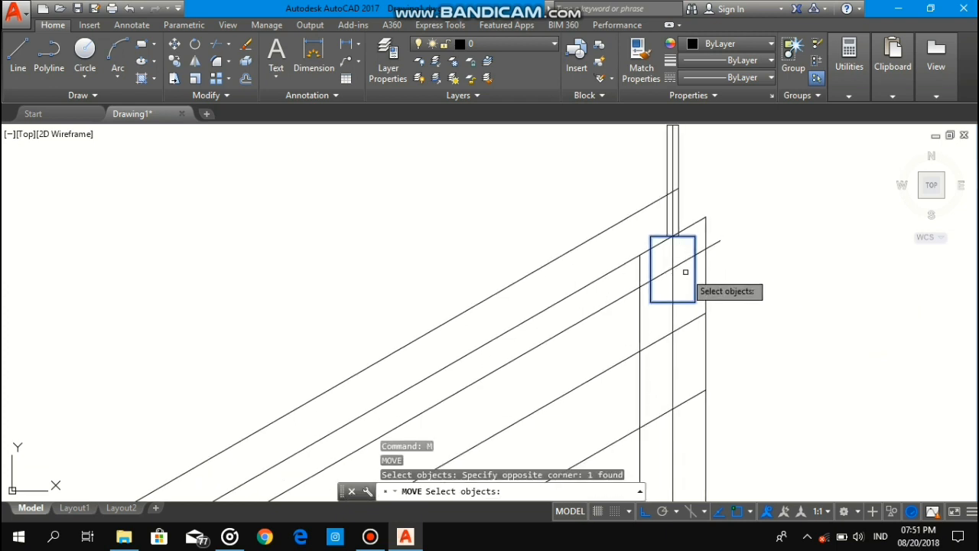
{"action": "key", "text": "Return"}
{"action": "left_click", "coordinate": [672, 236]}
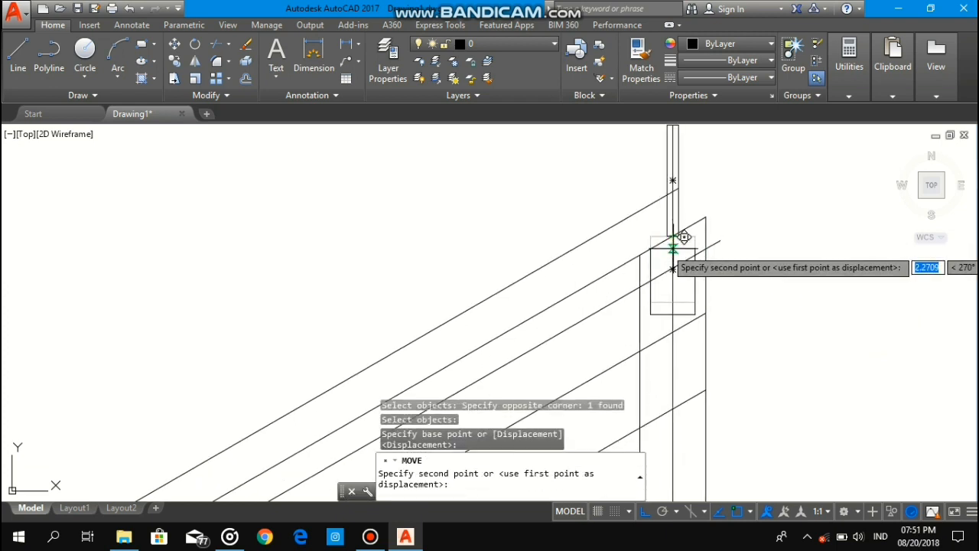
{"action": "left_click", "coordinate": [683, 233]}
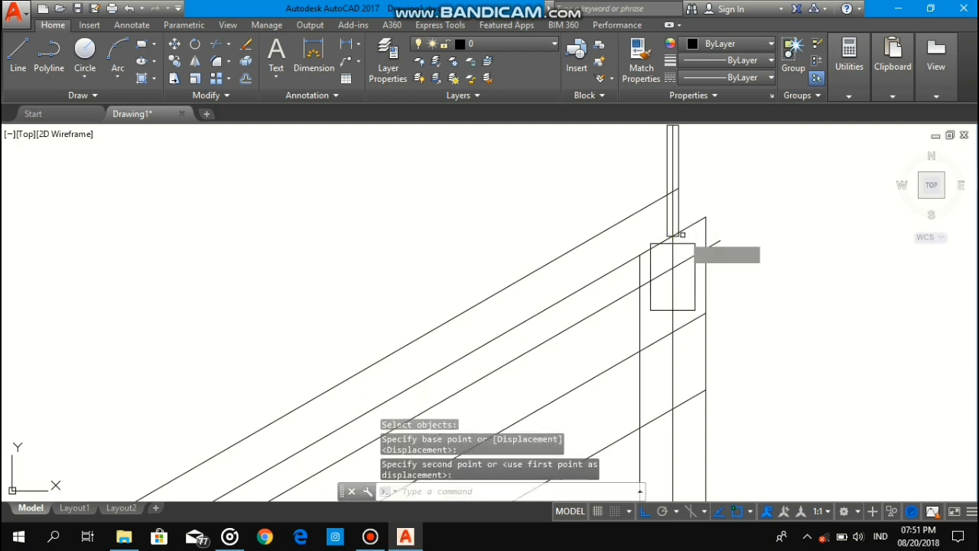
Step: Move the narrow vertical board down so its base rests on the midpoint of the beam rectangle's upper edge
{"action": "key", "text": "space"}
{"action": "left_click", "coordinate": [686, 214]}
{"action": "left_click", "coordinate": [683, 207]}
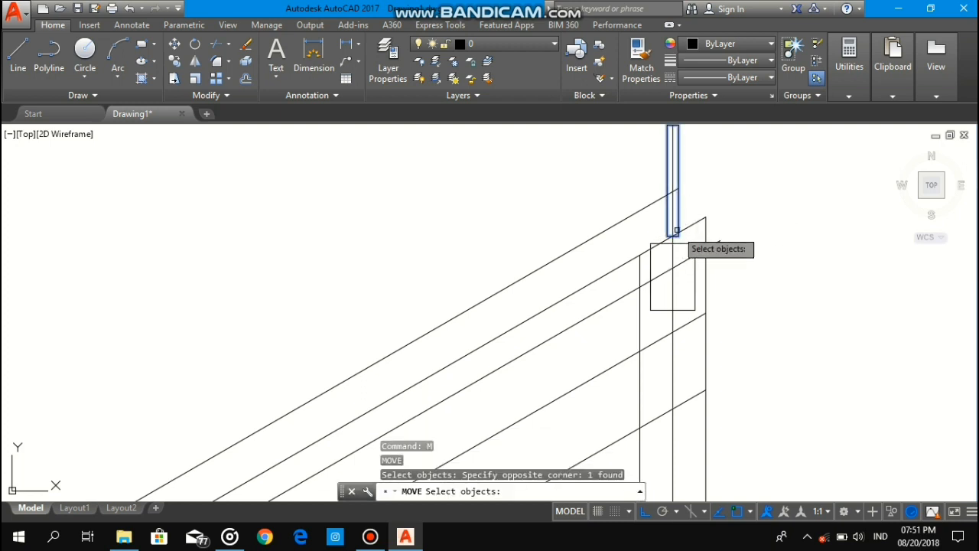
{"action": "key", "text": "space"}
{"action": "left_click", "coordinate": [683, 232]}
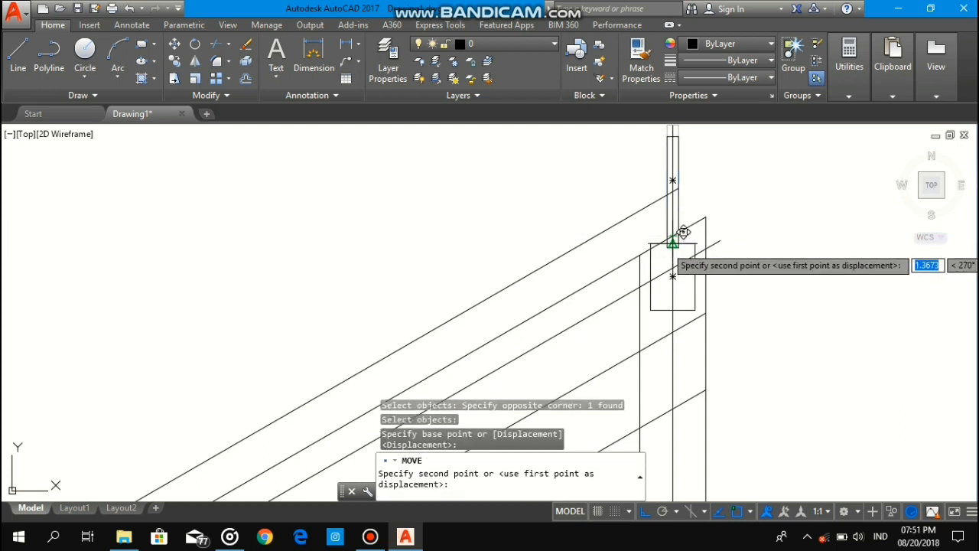
{"action": "left_click", "coordinate": [684, 229]}
{"action": "key", "text": "Escape"}
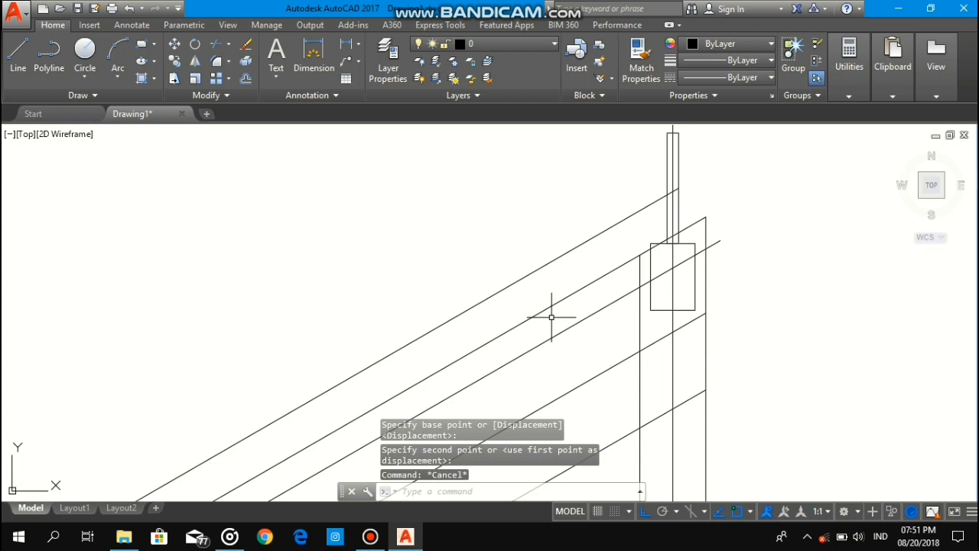
Step: Trim the post's left edge above the sloped line crossing the rectangle, and that sloped line left of the post
{"action": "type", "text": "tr"}
{"action": "key", "text": "space"}
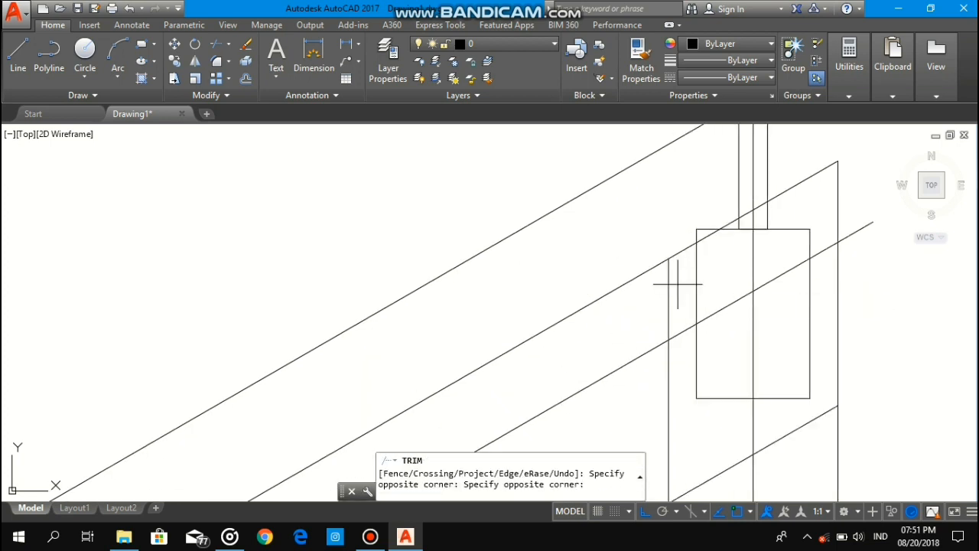
{"action": "left_click", "coordinate": [656, 301]}
{"action": "left_click", "coordinate": [640, 365]}
{"action": "left_click", "coordinate": [640, 372]}
{"action": "left_click", "coordinate": [628, 356]}
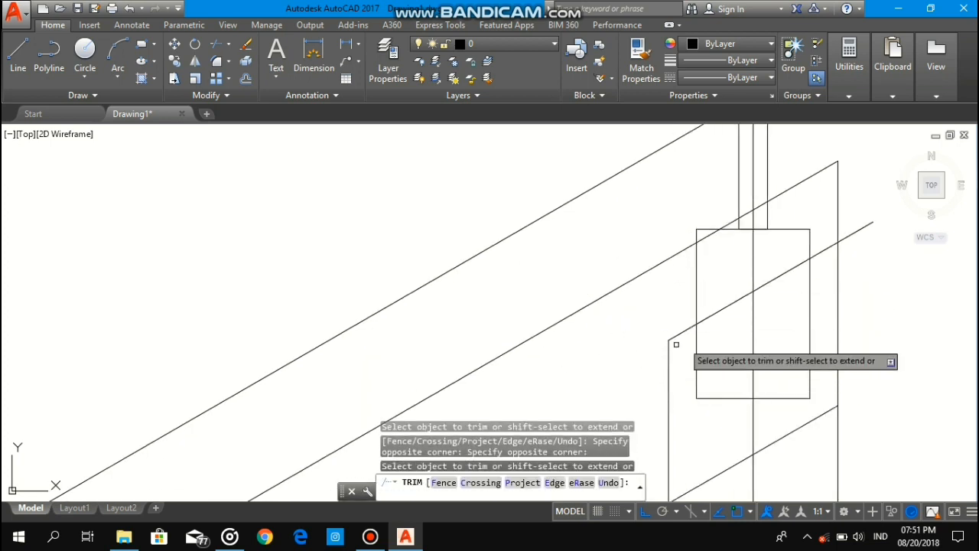
Step: Trim the overhanging end of the sloped line through the rectangle back to the post's right edge
{"action": "scroll", "coordinate": [825, 284], "scroll_direction": "down", "scroll_amount": 2}
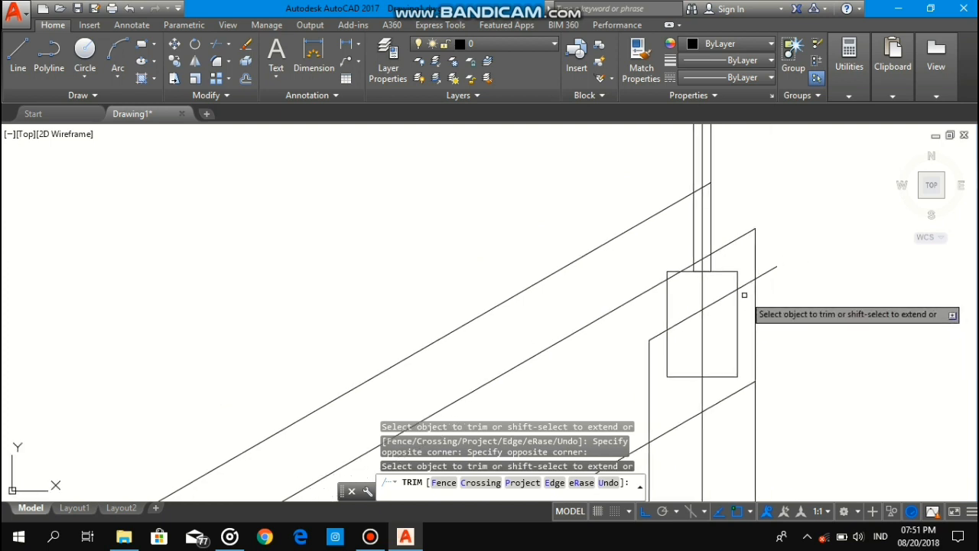
{"action": "left_click", "coordinate": [771, 257]}
{"action": "left_click", "coordinate": [769, 256]}
{"action": "scroll", "coordinate": [740, 247], "scroll_direction": "down", "scroll_amount": 2}
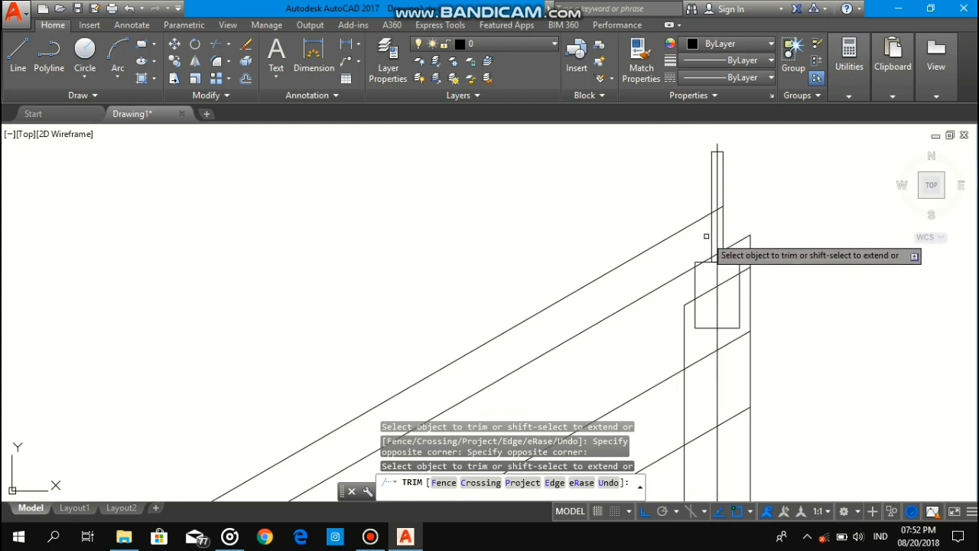
{"action": "scroll", "coordinate": [700, 233], "scroll_direction": "down", "scroll_amount": 1}
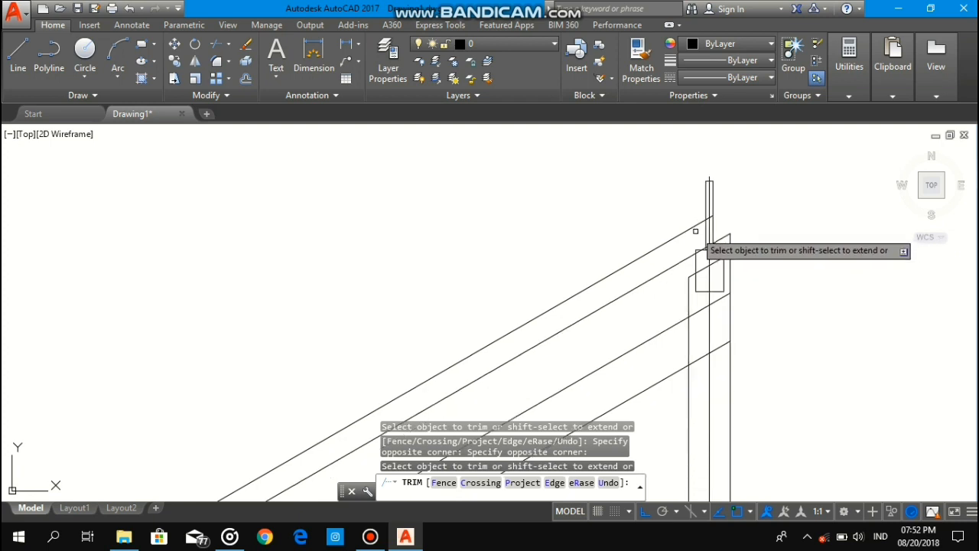
{"action": "left_click", "coordinate": [697, 232]}
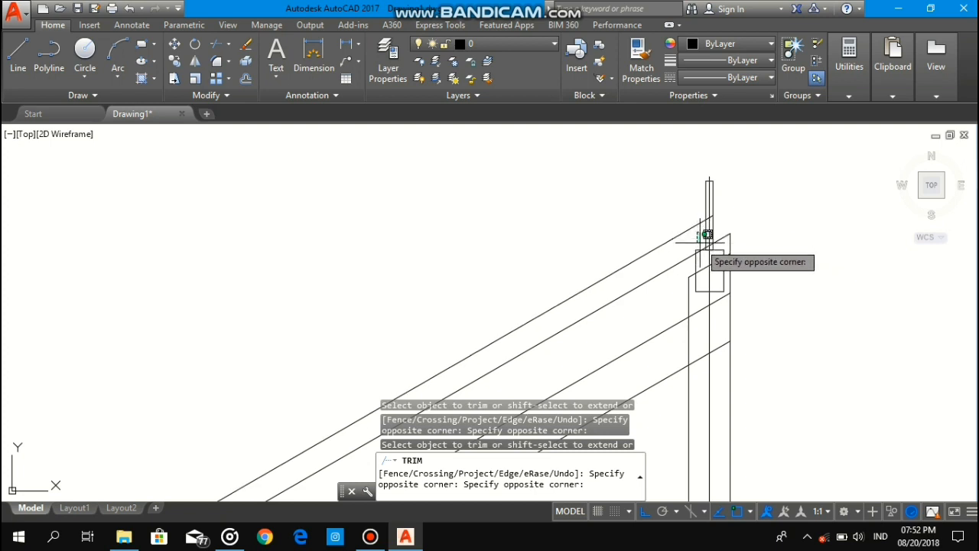
{"action": "key", "text": "Escape"}
Step: Remove the parts of the uppermost sloped line and the centreline inside the narrow vertical board by trimming and erasing the leftover piece
{"action": "scroll", "coordinate": [709, 222], "scroll_direction": "up", "scroll_amount": 4}
{"action": "scroll", "coordinate": [699, 212], "scroll_direction": "up", "scroll_amount": 2}
{"action": "scroll", "coordinate": [692, 220], "scroll_direction": "down", "scroll_amount": 2}
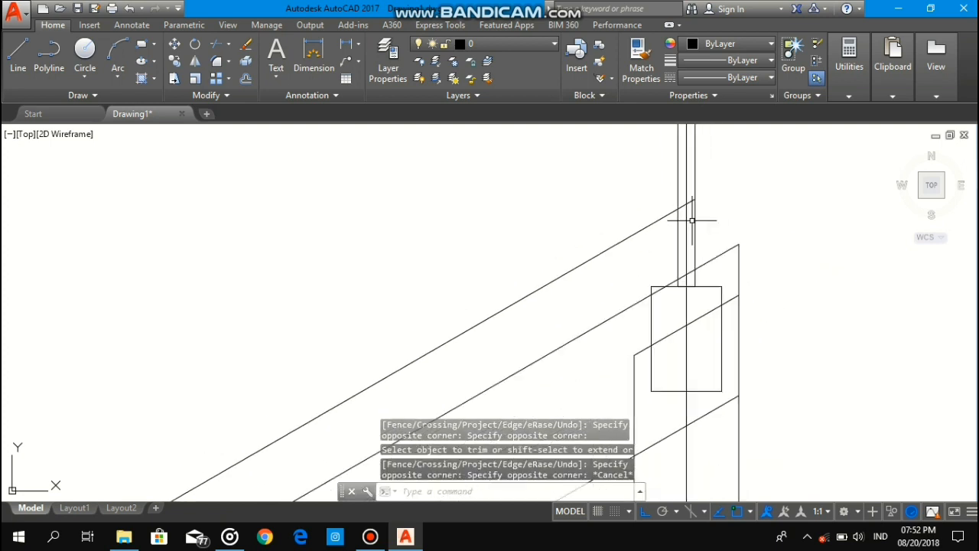
{"action": "type", "text": "TR"}
{"action": "key", "text": "Return"}
{"action": "key", "text": "Return"}
{"action": "scroll", "coordinate": [695, 207], "scroll_direction": "up", "scroll_amount": 2}
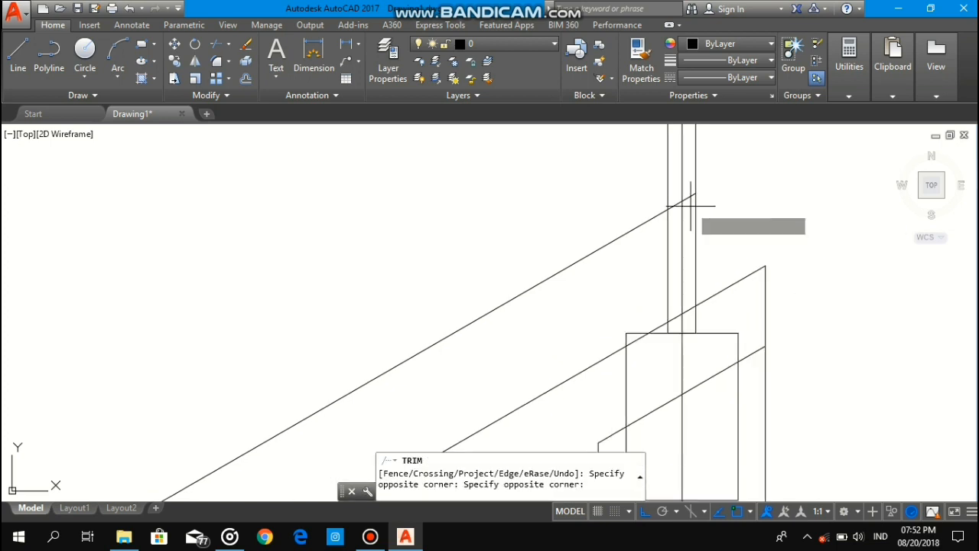
{"action": "left_click", "coordinate": [693, 205]}
{"action": "left_click", "coordinate": [689, 196]}
{"action": "key", "text": "Escape"}
{"action": "left_click", "coordinate": [690, 193]}
{"action": "left_click", "coordinate": [683, 196]}
{"action": "key", "text": "Delete"}
{"action": "scroll", "coordinate": [694, 221], "scroll_direction": "down", "scroll_amount": 2}
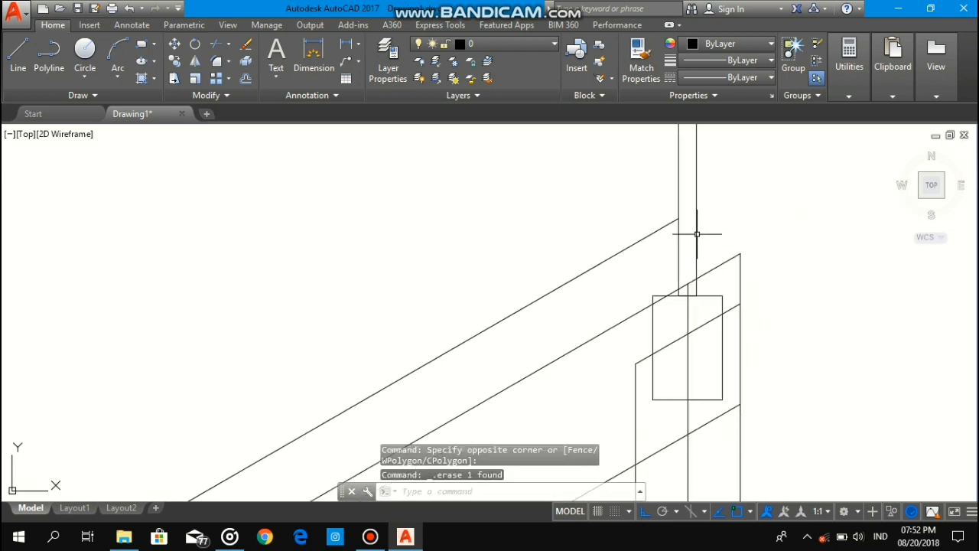
Step: Trim away the sloped line and the centreline segments inside the beam rectangle
{"action": "type", "text": "tr"}
{"action": "key", "text": "Return"}
{"action": "key", "text": "Return"}
{"action": "left_click", "coordinate": [707, 337]}
{"action": "left_click", "coordinate": [688, 321]}
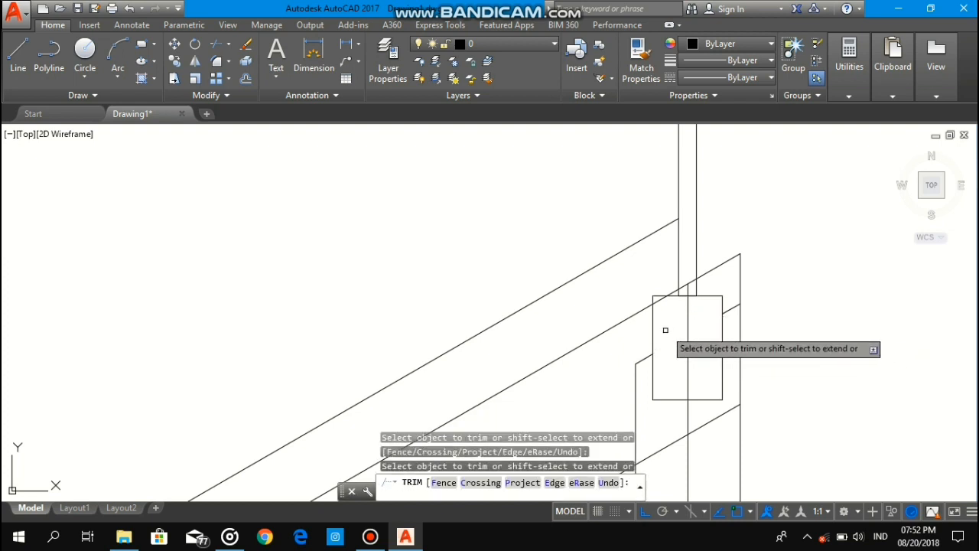
{"action": "left_click", "coordinate": [693, 328]}
{"action": "left_click", "coordinate": [676, 336]}
{"action": "scroll", "coordinate": [678, 335], "scroll_direction": "down", "scroll_amount": 2}
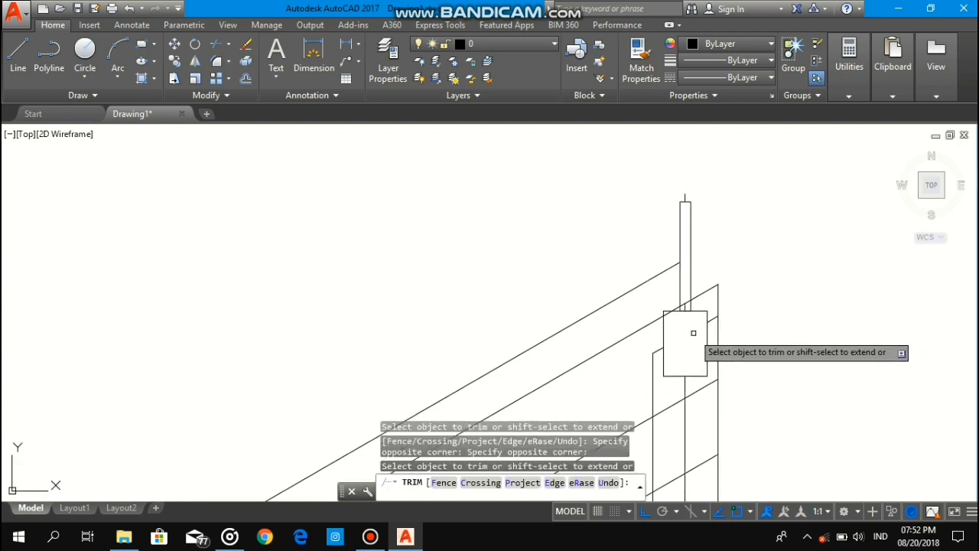
Step: Trim the post's right edge above the short sloped stub beside the beam rectangle
{"action": "scroll", "coordinate": [706, 331], "scroll_direction": "up", "scroll_amount": 4}
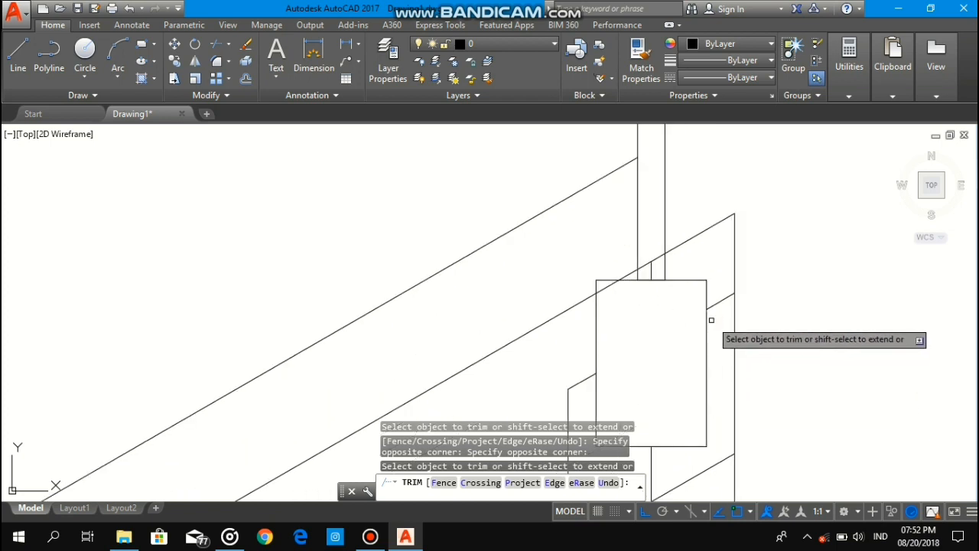
{"action": "left_click", "coordinate": [711, 318]}
{"action": "left_click", "coordinate": [714, 297]}
{"action": "left_click", "coordinate": [721, 310]}
{"action": "left_click", "coordinate": [739, 295]}
{"action": "left_click", "coordinate": [726, 277]}
{"action": "left_click", "coordinate": [731, 295]}
{"action": "scroll", "coordinate": [692, 348], "scroll_direction": "down", "scroll_amount": 2}
{"action": "key", "text": "Escape"}
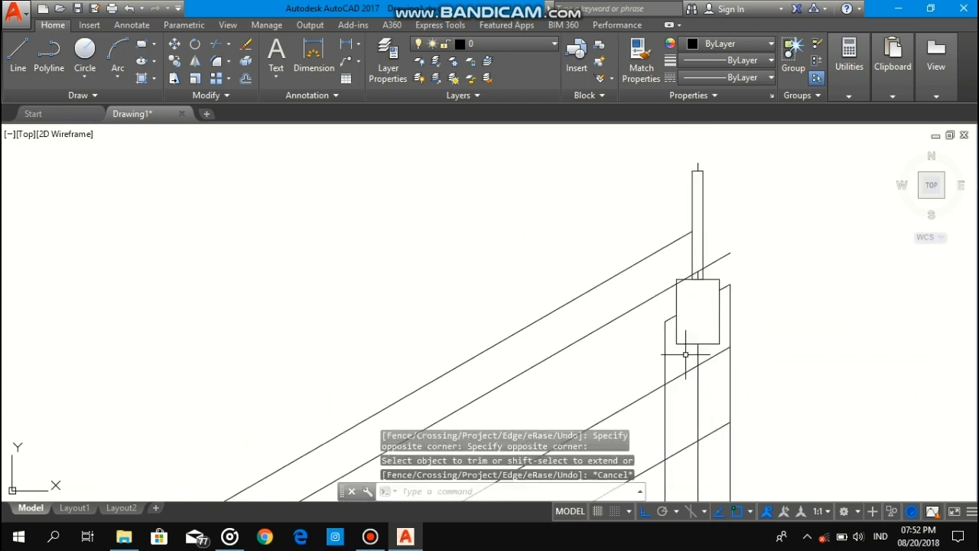
Step: Mirror the short sloped stub left of the rectangle about the post's vertical centreline, keeping the source
{"action": "scroll", "coordinate": [669, 333], "scroll_direction": "up", "scroll_amount": 3}
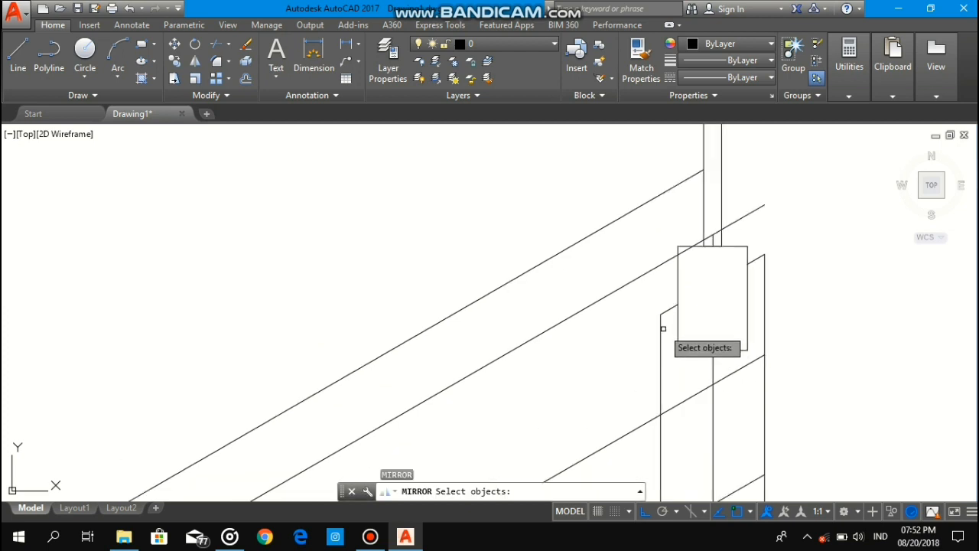
{"action": "left_click", "coordinate": [680, 306]}
{"action": "key", "text": "Return"}
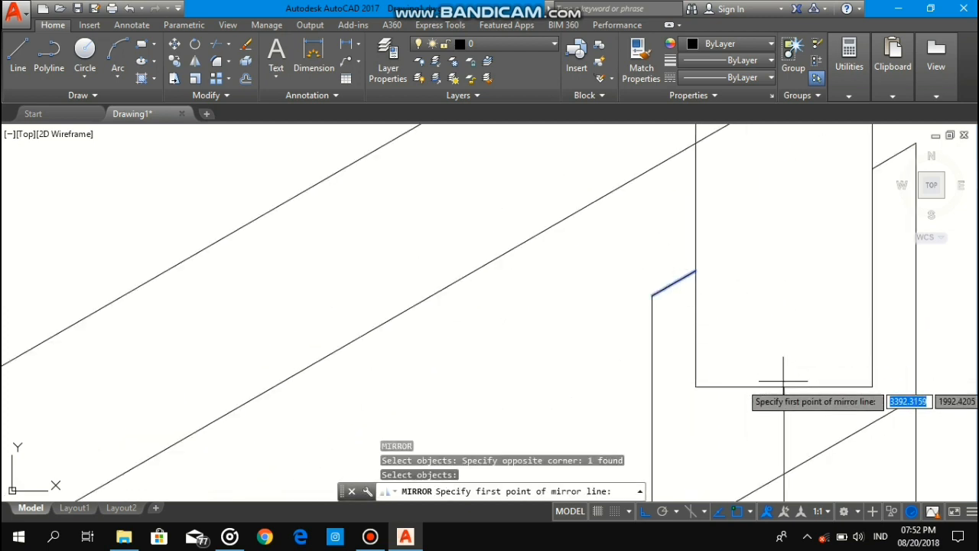
{"action": "left_click", "coordinate": [783, 387]}
{"action": "left_click", "coordinate": [784, 433]}
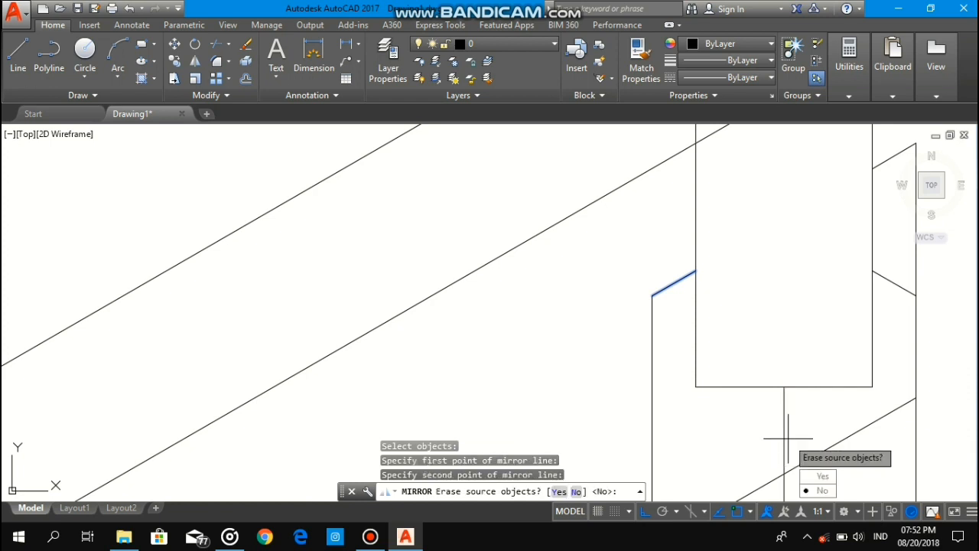
{"action": "key", "text": "Return"}
Step: Trim the post's right edge above the mirrored stub and erase the old upward-sloping stub right of the rectangle
{"action": "scroll", "coordinate": [788, 413], "scroll_direction": "down", "scroll_amount": 3}
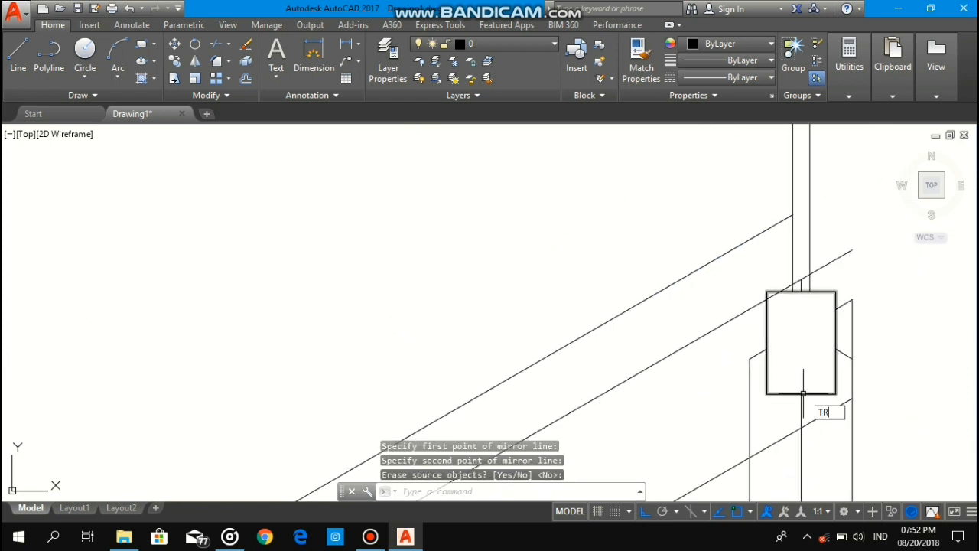
{"action": "key", "text": "Return"}
{"action": "key", "text": "Return"}
{"action": "scroll", "coordinate": [800, 313], "scroll_direction": "up", "scroll_amount": 3}
{"action": "left_click", "coordinate": [863, 337]}
{"action": "left_click", "coordinate": [815, 265]}
{"action": "key", "text": "Escape"}
{"action": "left_click", "coordinate": [828, 294]}
{"action": "left_click", "coordinate": [810, 262]}
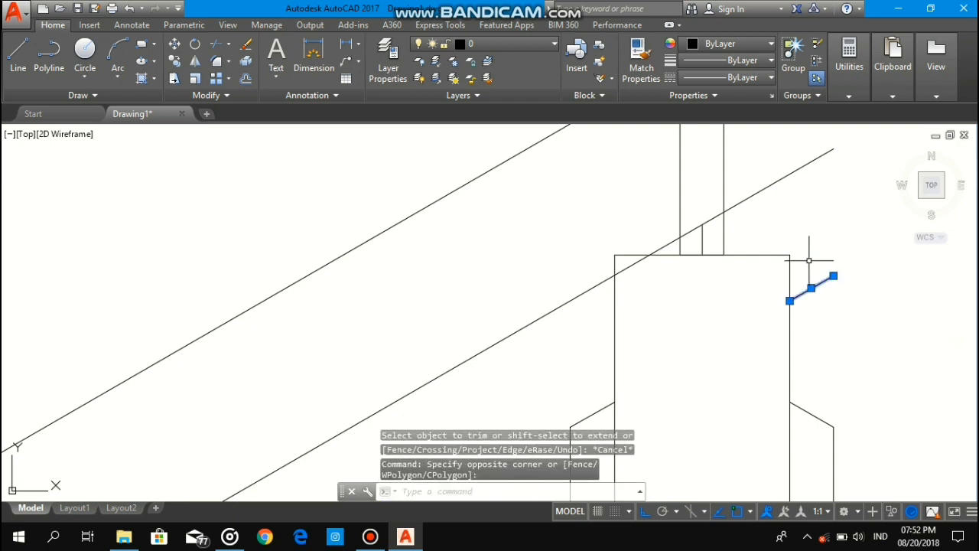
{"action": "scroll", "coordinate": [810, 267], "scroll_direction": "down", "scroll_amount": 3}
Step: Trim the second sloped line's overhang back to the narrow board's right edge
{"action": "left_click", "coordinate": [802, 310]}
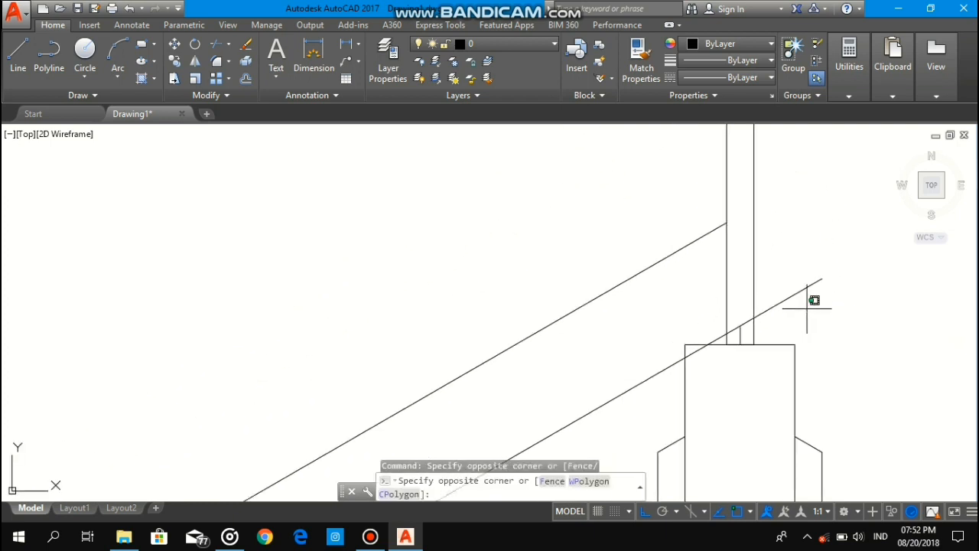
{"action": "type", "text": "TR"}
{"action": "key", "text": "Return"}
{"action": "key", "text": "Return"}
{"action": "left_click", "coordinate": [800, 326]}
{"action": "left_click", "coordinate": [781, 280]}
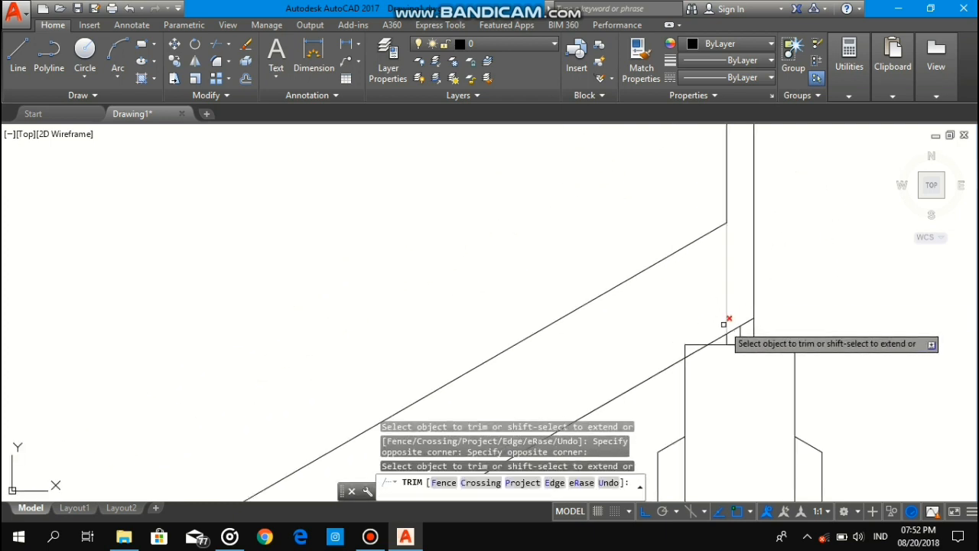
Step: Erase the short centreline remnant inside the lower end of the narrow vertical board
{"action": "scroll", "coordinate": [729, 327], "scroll_direction": "up", "scroll_amount": 6}
{"action": "left_click", "coordinate": [781, 342]}
{"action": "left_click", "coordinate": [756, 352]}
{"action": "key", "text": "Escape"}
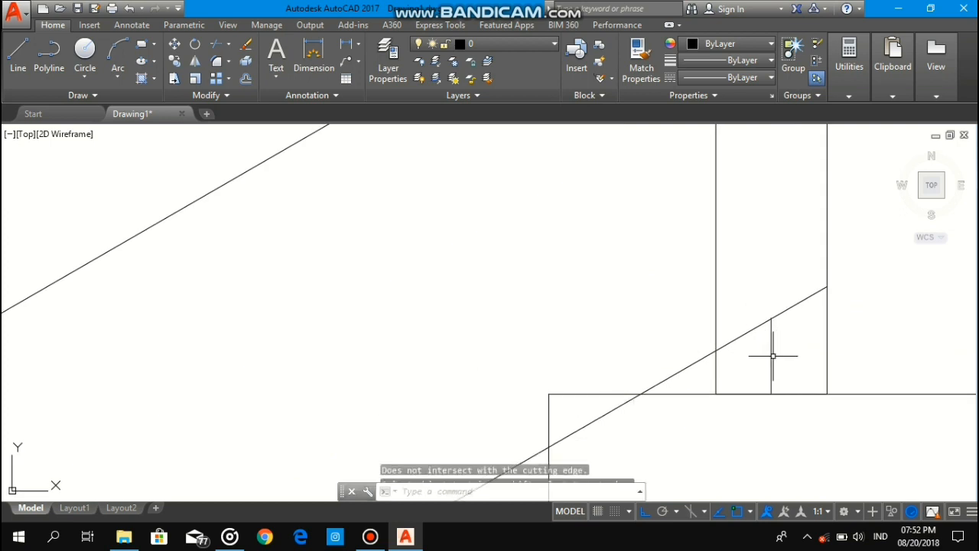
{"action": "scroll", "coordinate": [748, 365], "scroll_direction": "down", "scroll_amount": 5}
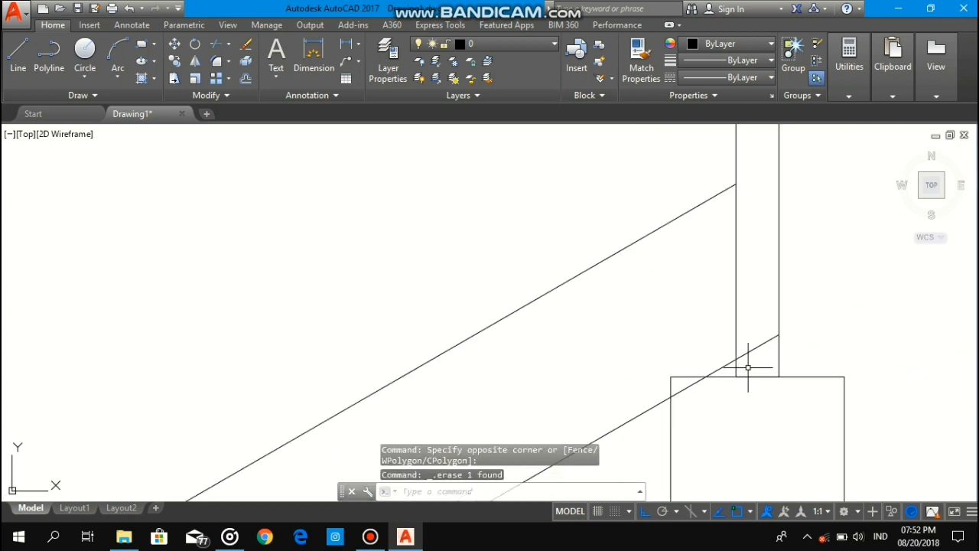
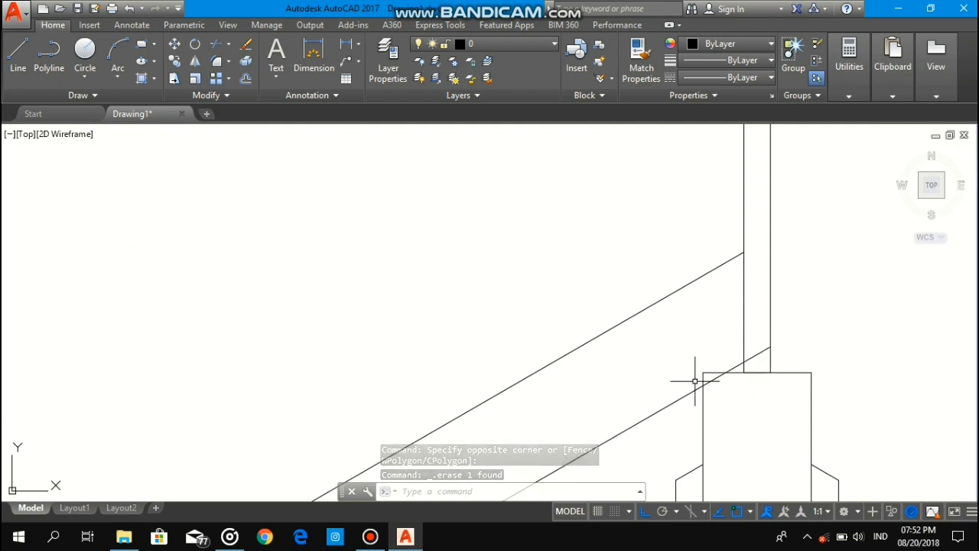
Step: Erase the short centreline stub sticking out above the top of the narrow vertical board
{"action": "scroll", "coordinate": [695, 381], "scroll_direction": "down", "scroll_amount": 5}
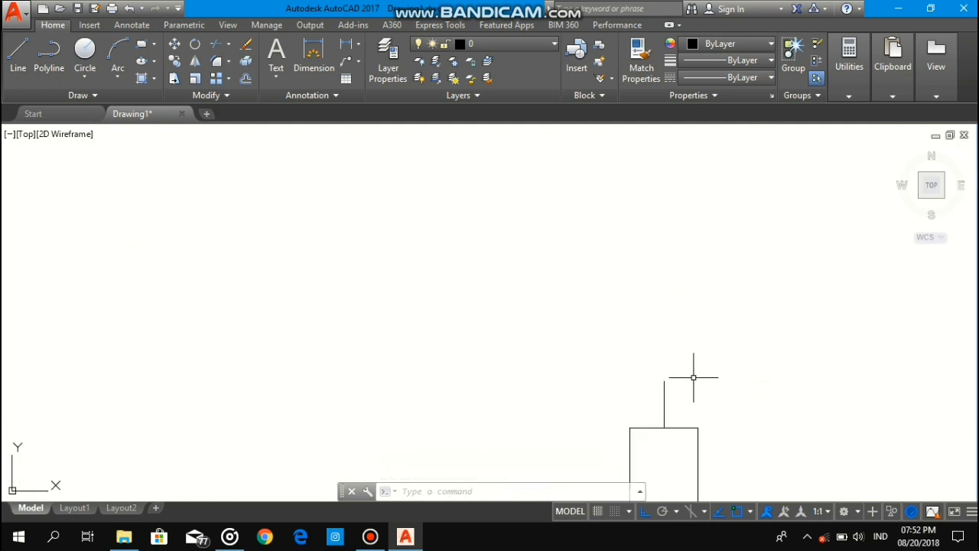
{"action": "left_click", "coordinate": [678, 405]}
{"action": "left_click", "coordinate": [620, 389]}
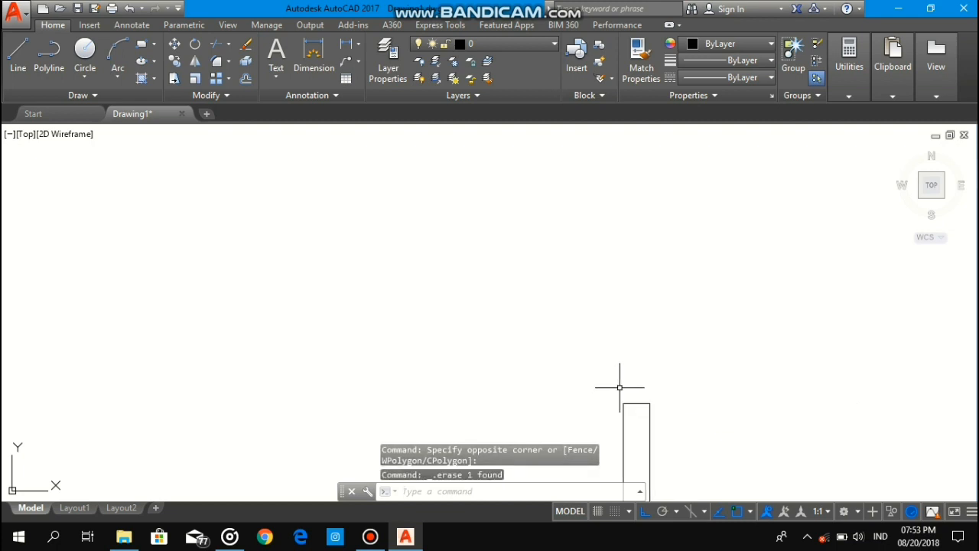
Step: Trim the two lower rafter lines where they cross the left half of the central post
{"action": "scroll", "coordinate": [668, 324], "scroll_direction": "up", "scroll_amount": 7}
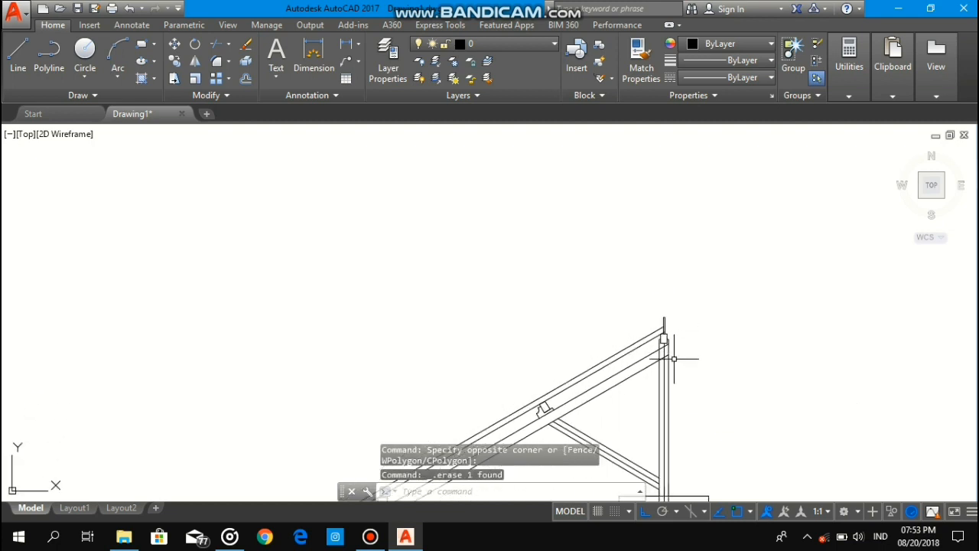
{"action": "type", "text": "tr"}
{"action": "key", "text": "Return"}
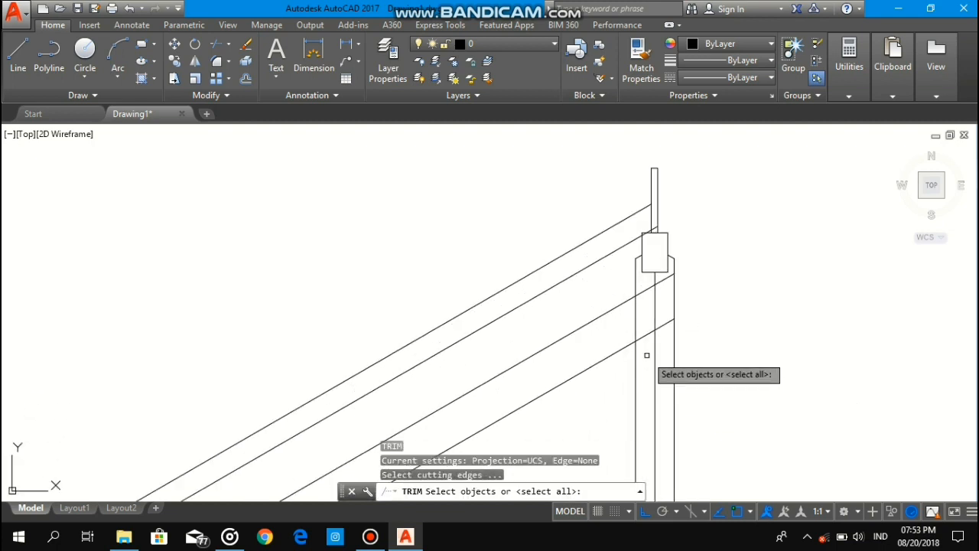
{"action": "key", "text": "Return"}
{"action": "scroll", "coordinate": [647, 335], "scroll_direction": "up", "scroll_amount": 2}
{"action": "left_click", "coordinate": [646, 337]}
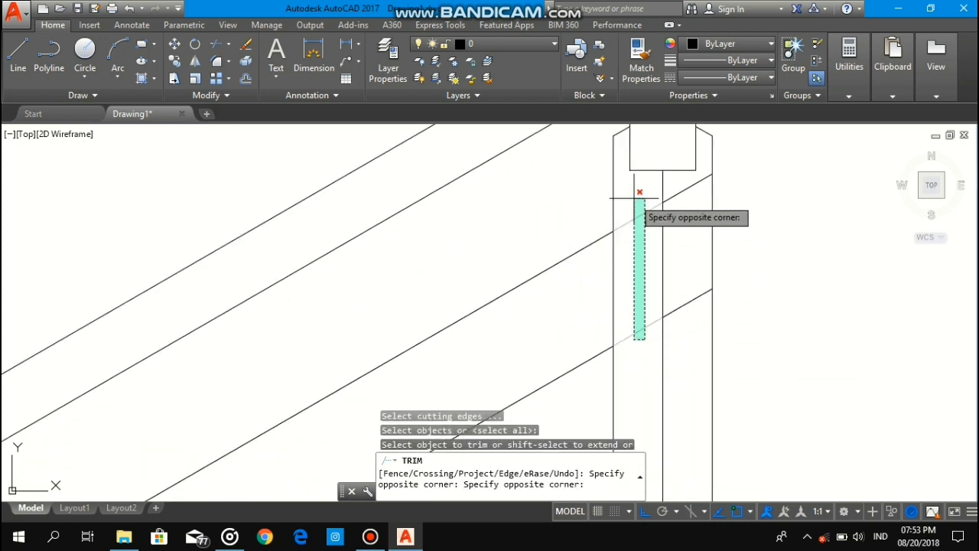
{"action": "left_click", "coordinate": [640, 204]}
{"action": "key", "text": "Escape"}
Step: Erase the two leftover sloped rafter pieces inside the right half of the central post
{"action": "left_click", "coordinate": [685, 300]}
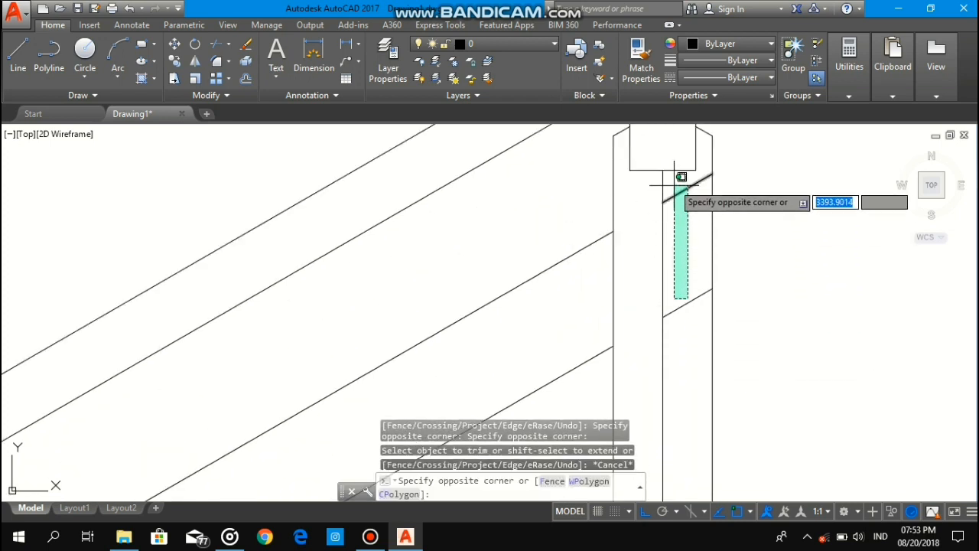
{"action": "left_click", "coordinate": [672, 182]}
{"action": "key", "text": "Delete"}
{"action": "left_click", "coordinate": [695, 312]}
{"action": "left_click", "coordinate": [681, 282]}
{"action": "key", "text": "Delete"}
Step: Mirror the left rafters, purlin with its cleat, and diagonal brace about the central post's vertical centreline, keeping the originals
{"action": "scroll", "coordinate": [675, 291], "scroll_direction": "down", "scroll_amount": 8}
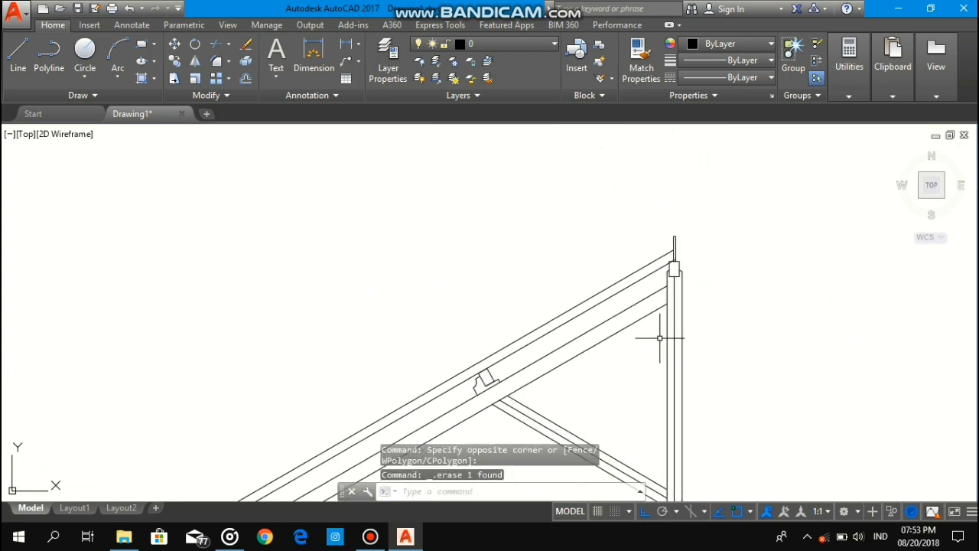
{"action": "scroll", "coordinate": [658, 341], "scroll_direction": "down", "scroll_amount": 3}
{"action": "scroll", "coordinate": [652, 308], "scroll_direction": "up", "scroll_amount": 1}
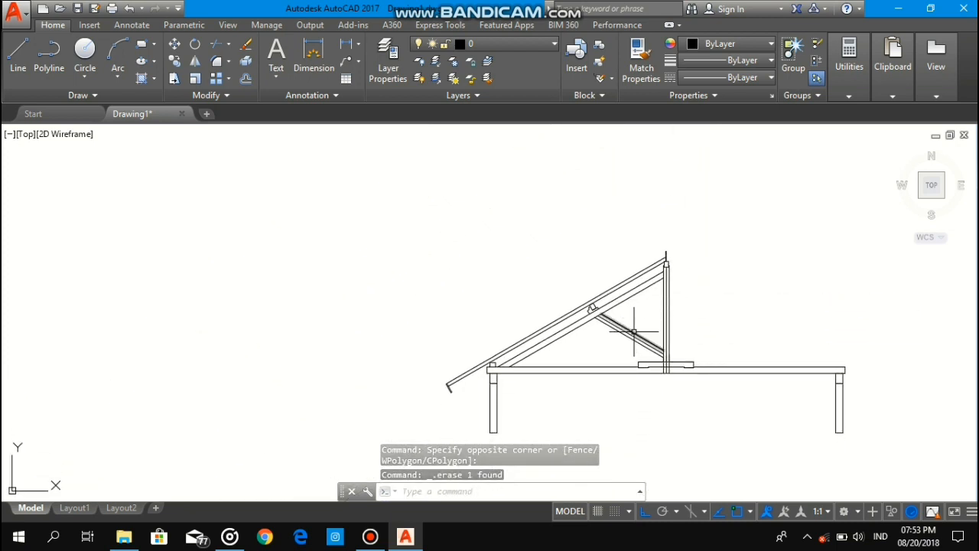
{"action": "scroll", "coordinate": [638, 330], "scroll_direction": "up", "scroll_amount": 5}
{"action": "scroll", "coordinate": [656, 339], "scroll_direction": "down", "scroll_amount": 4}
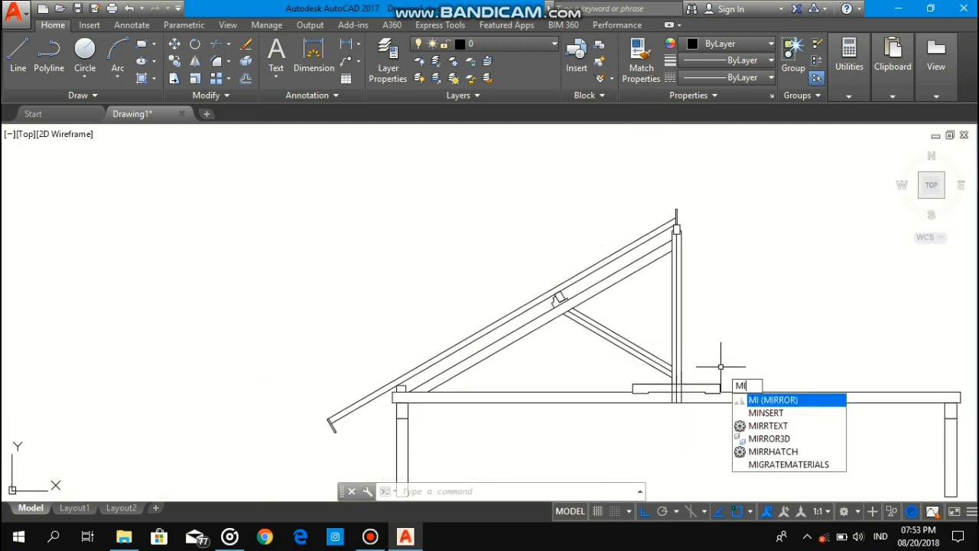
{"action": "key", "text": "Return"}
{"action": "scroll", "coordinate": [596, 366], "scroll_direction": "down", "scroll_amount": 2}
{"action": "scroll", "coordinate": [598, 373], "scroll_direction": "up", "scroll_amount": 2}
{"action": "left_click", "coordinate": [697, 345]}
{"action": "left_click", "coordinate": [586, 201]}
{"action": "key", "text": "Return"}
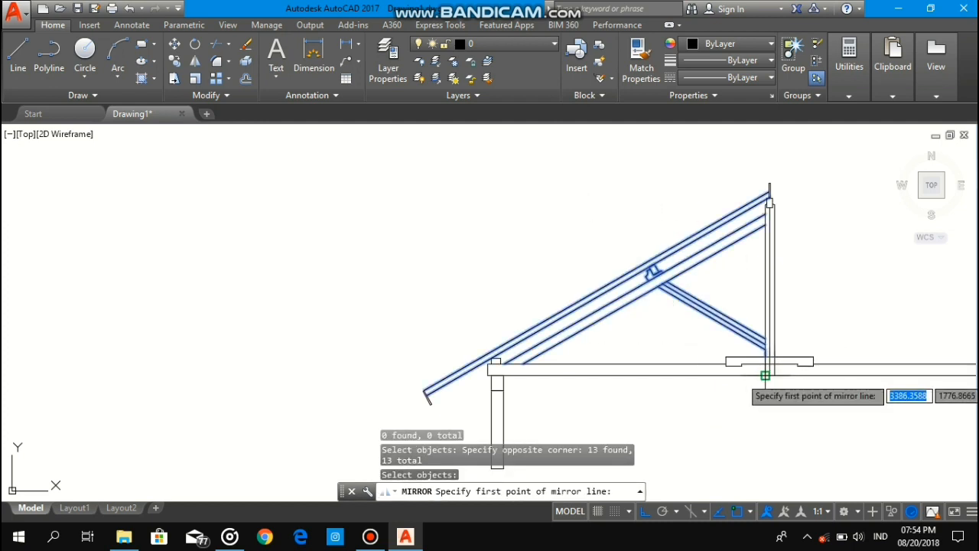
{"action": "scroll", "coordinate": [765, 375], "scroll_direction": "up", "scroll_amount": 6}
{"action": "left_click", "coordinate": [774, 370]}
{"action": "left_click", "coordinate": [776, 442]}
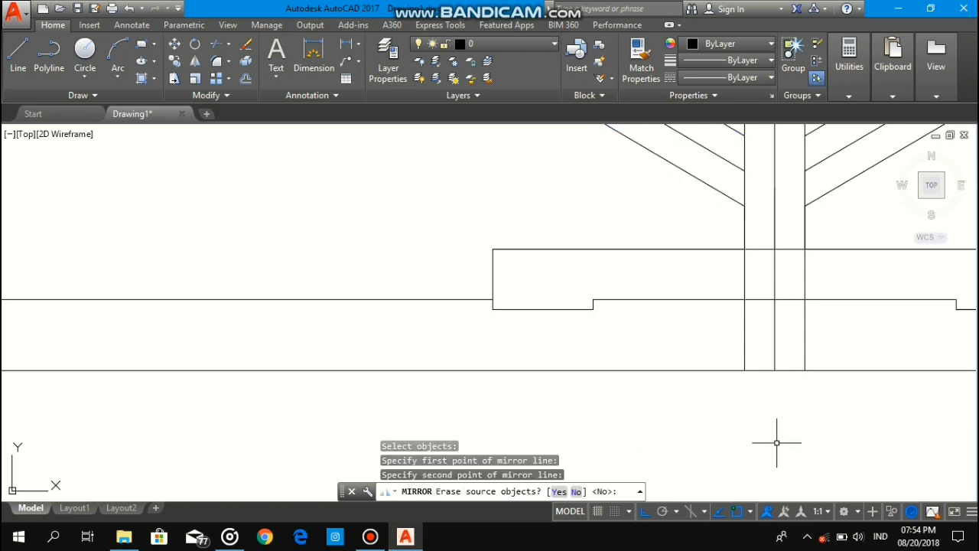
{"action": "key", "text": "Return"}
{"action": "scroll", "coordinate": [750, 403], "scroll_direction": "down", "scroll_amount": 6}
{"action": "scroll", "coordinate": [447, 385], "scroll_direction": "down", "scroll_amount": 3}
{"action": "scroll", "coordinate": [394, 402], "scroll_direction": "up", "scroll_amount": 5}
{"action": "type", "text": "MI"}
{"action": "key", "text": "Return"}
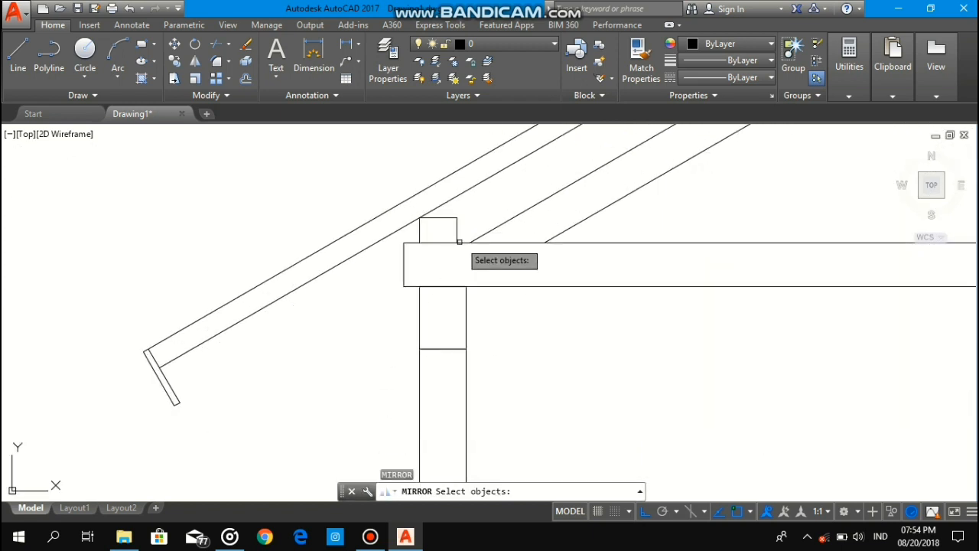
{"action": "left_click", "coordinate": [476, 214]}
{"action": "left_click", "coordinate": [416, 231]}
{"action": "key", "text": "Escape"}
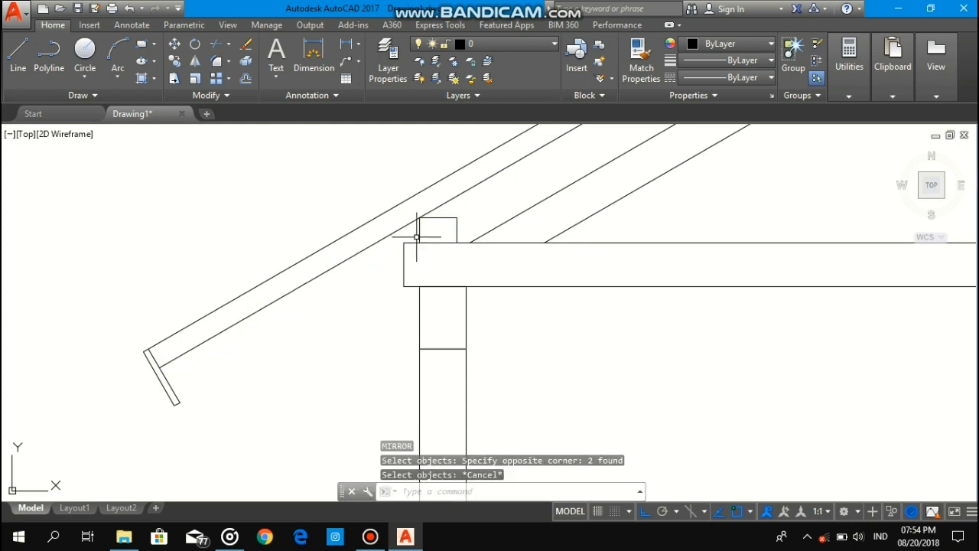
Step: Mirror the small rectangular plate on the tie beam's left end about the post's centreline, keeping the original
{"action": "type", "text": "MI"}
{"action": "key", "text": "Return"}
{"action": "left_click", "coordinate": [550, 201]}
{"action": "left_click", "coordinate": [431, 231]}
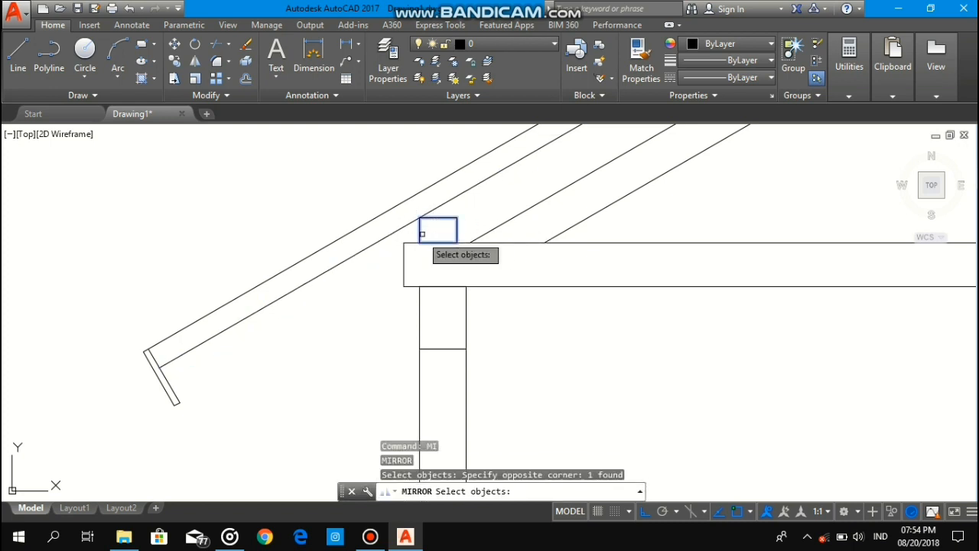
{"action": "scroll", "coordinate": [791, 222], "scroll_direction": "down", "scroll_amount": 5}
{"action": "scroll", "coordinate": [776, 217], "scroll_direction": "up", "scroll_amount": 6}
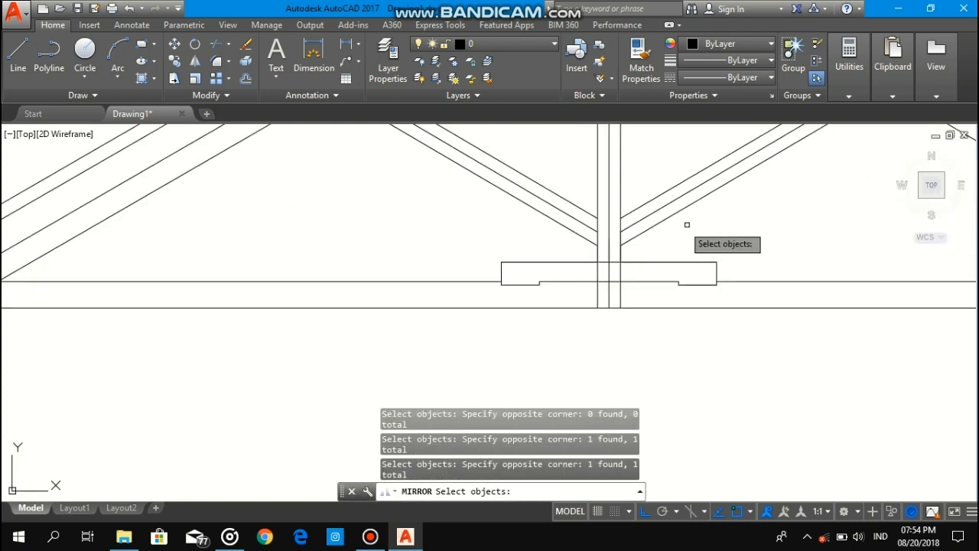
{"action": "key", "text": "Return"}
{"action": "left_click", "coordinate": [607, 306]}
{"action": "left_click", "coordinate": [603, 344]}
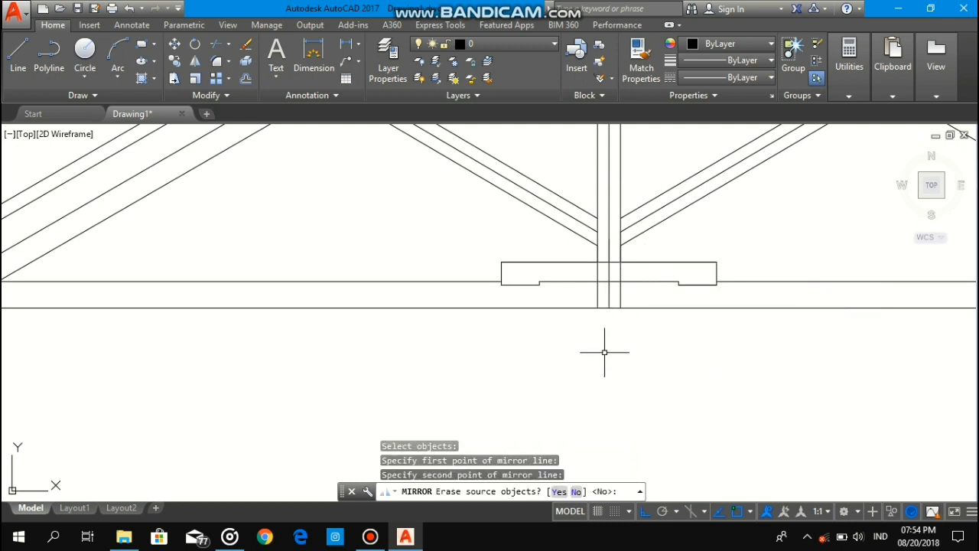
{"action": "key", "text": "Return"}
Step: Mirror the fascia board at the left eave about the post's centreline, keeping the original
{"action": "scroll", "coordinate": [598, 351], "scroll_direction": "down", "scroll_amount": 4}
{"action": "scroll", "coordinate": [445, 375], "scroll_direction": "up", "scroll_amount": 3}
{"action": "key", "text": "Return"}
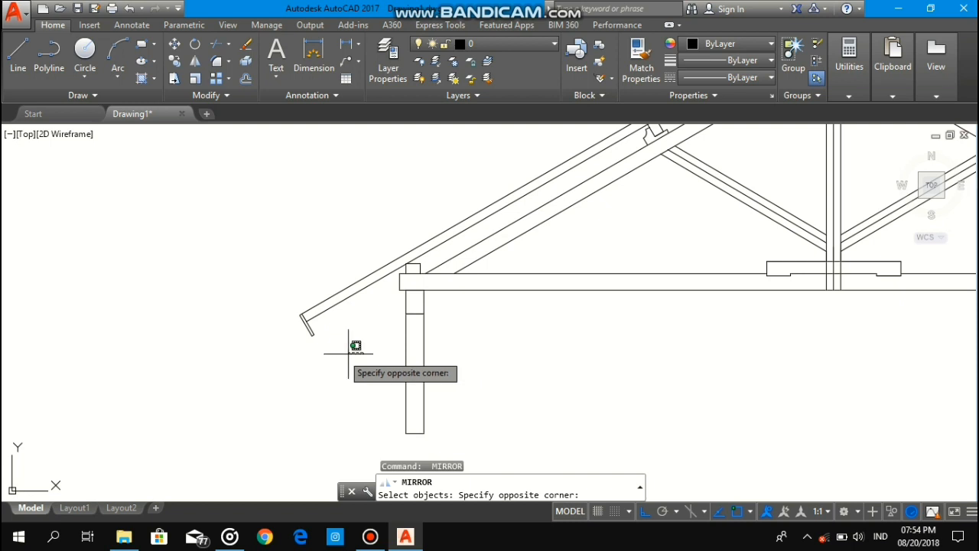
{"action": "left_click", "coordinate": [271, 327]}
{"action": "key", "text": "Return"}
{"action": "mouse_move", "coordinate": [728, 271]}
{"action": "middle_mouse_down"}
{"action": "mouse_move", "coordinate": [687, 300]}
{"action": "mouse_move", "coordinate": [570, 319]}
{"action": "middle_mouse_up"}
{"action": "left_click", "coordinate": [677, 339]}
{"action": "left_click", "coordinate": [657, 377]}
{"action": "key", "text": "Return"}
{"action": "scroll", "coordinate": [663, 379], "scroll_direction": "down", "scroll_amount": 3}
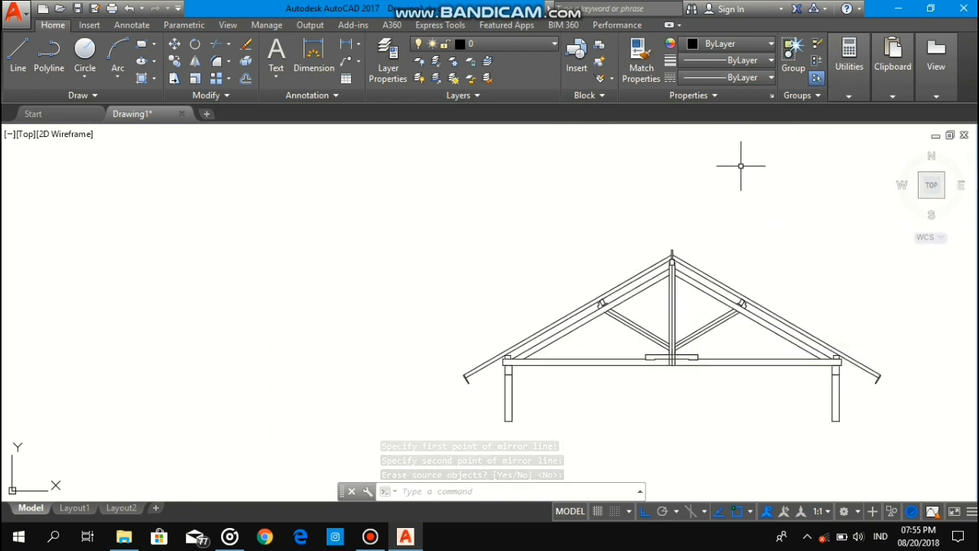
Step: Erase the central post's vertical centreline together with its short remnant near the post's lower end
{"action": "scroll", "coordinate": [675, 345], "scroll_direction": "up", "scroll_amount": 5}
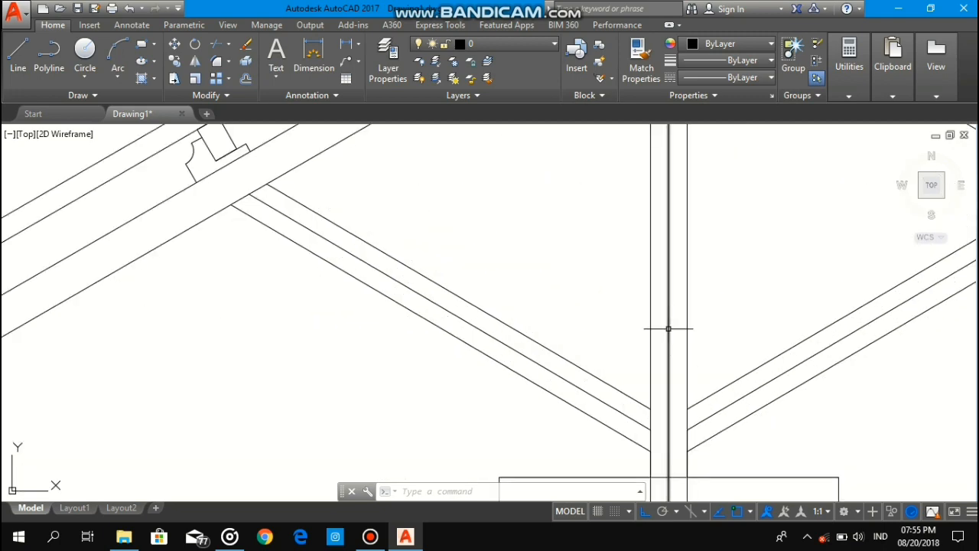
{"action": "key", "text": "Delete"}
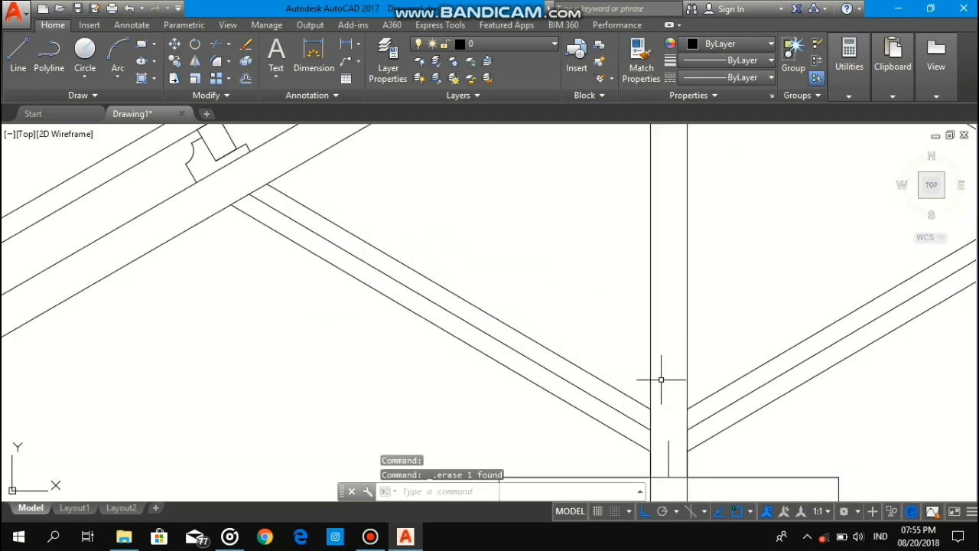
{"action": "scroll", "coordinate": [660, 379], "scroll_direction": "down", "scroll_amount": 3}
{"action": "scroll", "coordinate": [669, 357], "scroll_direction": "up", "scroll_amount": 5}
{"action": "left_click", "coordinate": [648, 368]}
{"action": "left_click", "coordinate": [638, 348]}
Step: Erase the middle lines running along the left and right diagonal braces
{"action": "left_click", "coordinate": [590, 313]}
{"action": "left_click", "coordinate": [579, 308]}
{"action": "left_click", "coordinate": [737, 313]}
{"action": "left_click", "coordinate": [712, 292]}
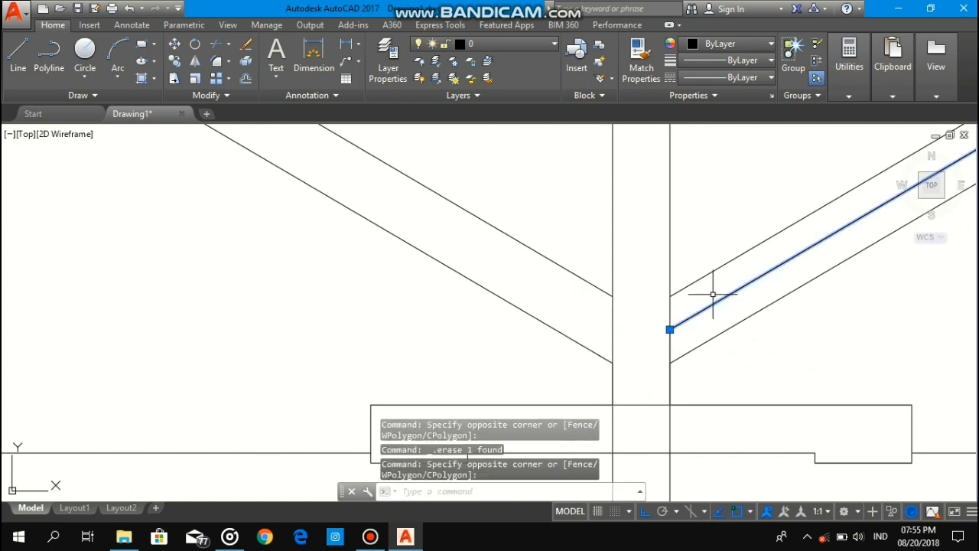
{"action": "key", "text": "Delete"}
Step: Draw a polyline notch from the rafter's upper corner at the post's left edge, 1 unit horizontally inward, ending at the rafter's lower corner
{"action": "scroll", "coordinate": [707, 296], "scroll_direction": "down", "scroll_amount": 4}
{"action": "middle_click_drag", "start_coordinate": [608, 206], "coordinate": [588, 297]}
{"action": "scroll", "coordinate": [674, 196], "scroll_direction": "up", "scroll_amount": 8}
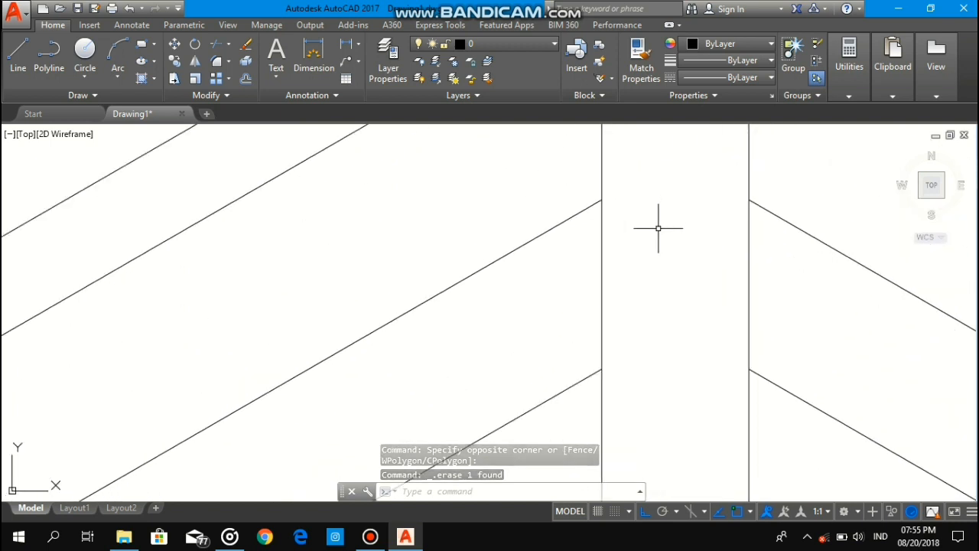
{"action": "type", "text": "pl"}
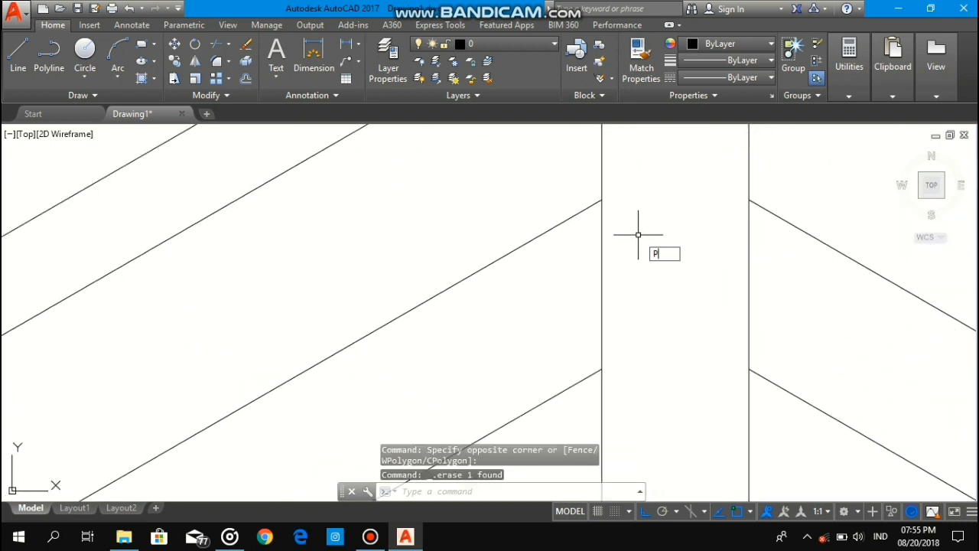
{"action": "key", "text": "Return"}
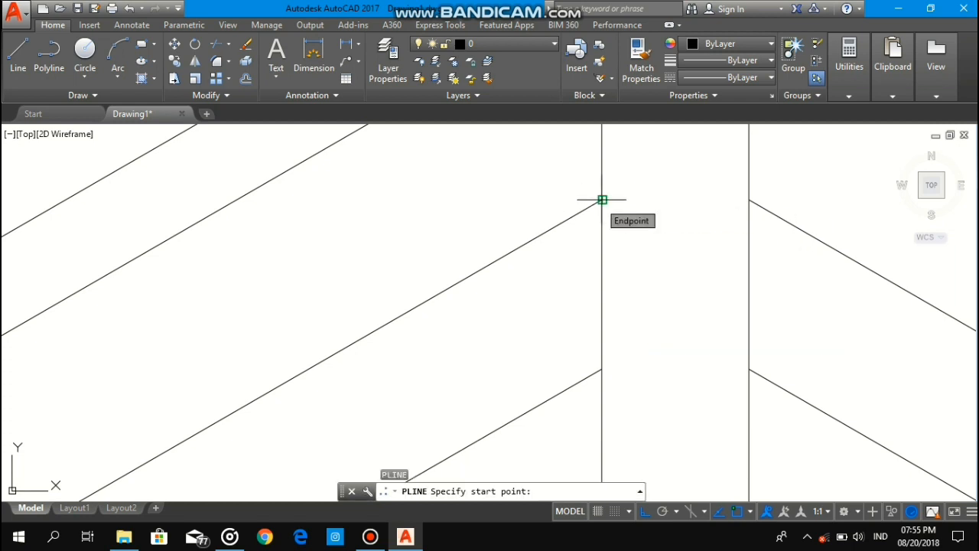
{"action": "left_click", "coordinate": [602, 200]}
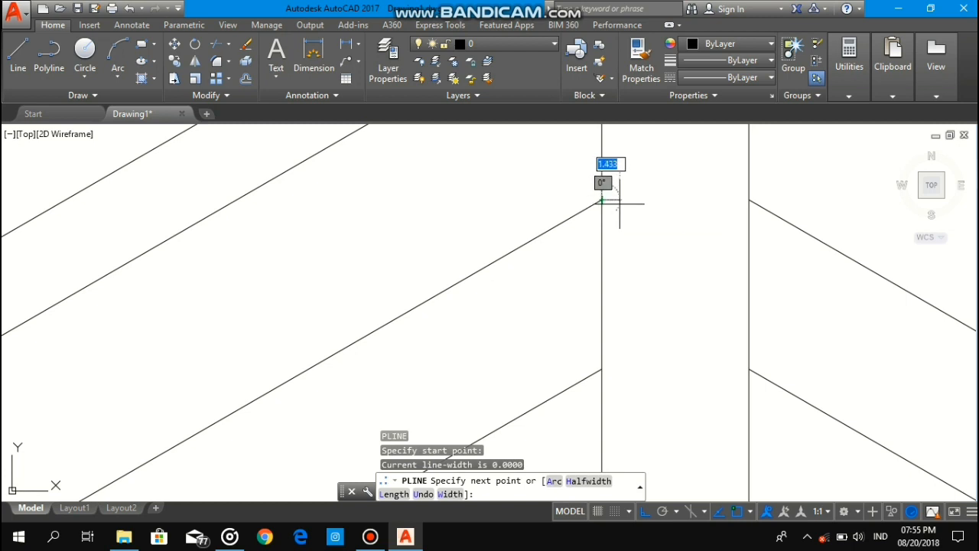
{"action": "type", "text": "1"}
{"action": "key", "text": "Return"}
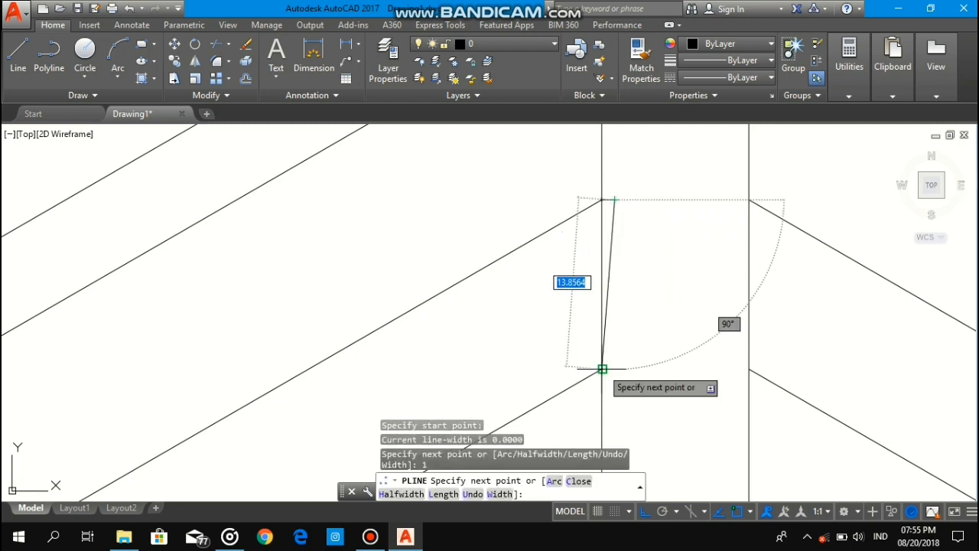
{"action": "left_click", "coordinate": [602, 369]}
{"action": "key", "text": "Return"}
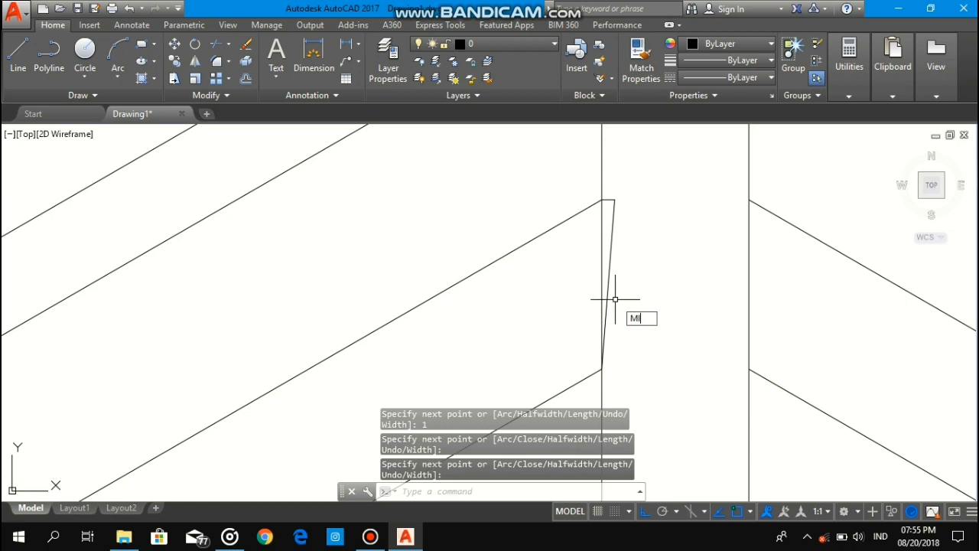
Step: Mirror the notch polyline about the post's vertical centre axis onto the right edge, keeping the original
{"action": "key", "text": "Return"}
{"action": "left_click", "coordinate": [627, 270]}
{"action": "left_click", "coordinate": [609, 235]}
{"action": "scroll", "coordinate": [644, 207], "scroll_direction": "down", "scroll_amount": 2}
{"action": "middle_click_drag", "start_coordinate": [646, 205], "coordinate": [651, 200]}
{"action": "key", "text": "Return"}
{"action": "left_click", "coordinate": [656, 200]}
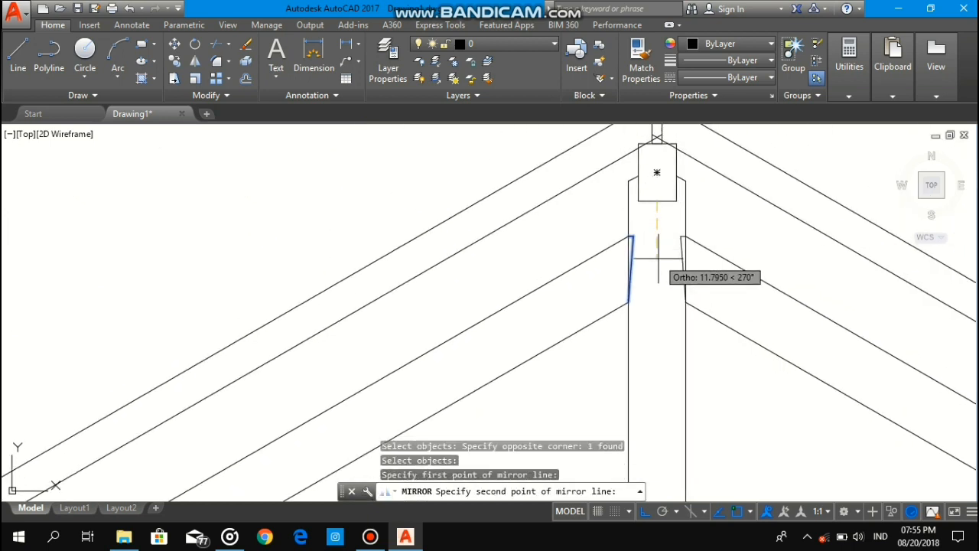
{"action": "left_click", "coordinate": [658, 259]}
{"action": "key", "text": "Return"}
Step: Trim the post's left and right edge segments lying behind the two notches
{"action": "scroll", "coordinate": [653, 289], "scroll_direction": "up", "scroll_amount": 4}
{"action": "type", "text": "T"}
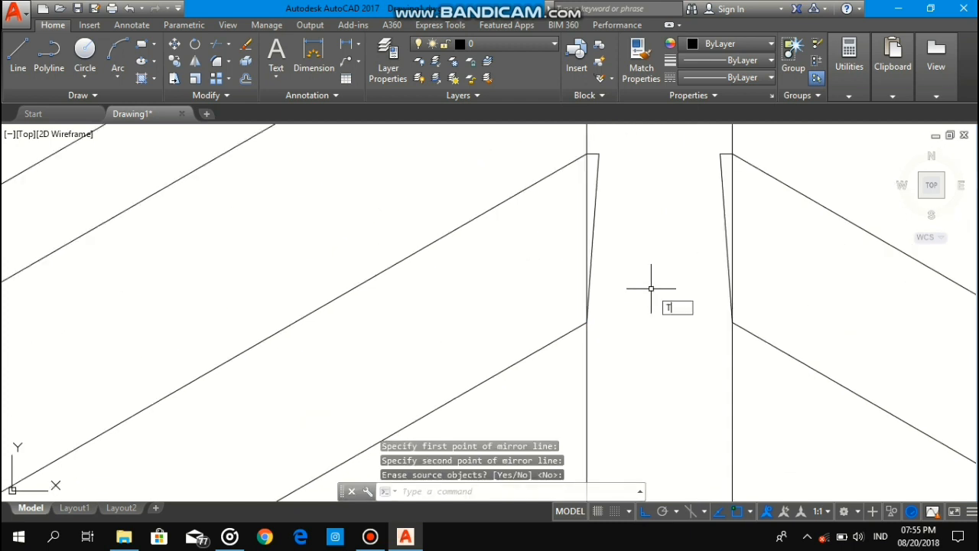
{"action": "type", "text": "R"}
{"action": "key", "text": "Return"}
{"action": "key", "text": "Return"}
{"action": "left_click", "coordinate": [597, 200]}
{"action": "left_click", "coordinate": [585, 213]}
{"action": "left_click", "coordinate": [753, 214]}
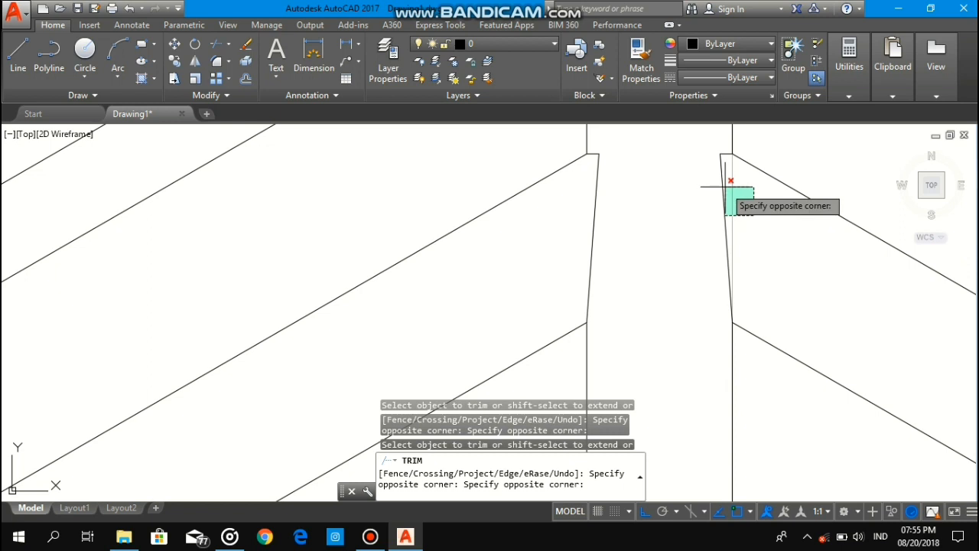
{"action": "left_click", "coordinate": [727, 186]}
{"action": "scroll", "coordinate": [732, 185], "scroll_direction": "down", "scroll_amount": 5}
{"action": "key", "text": "Escape"}
Step: Draw a horizontal polyline about 365 units long from the left brace's upper corner at the rafter to beyond the right rafter
{"action": "scroll", "coordinate": [746, 298], "scroll_direction": "up", "scroll_amount": 3}
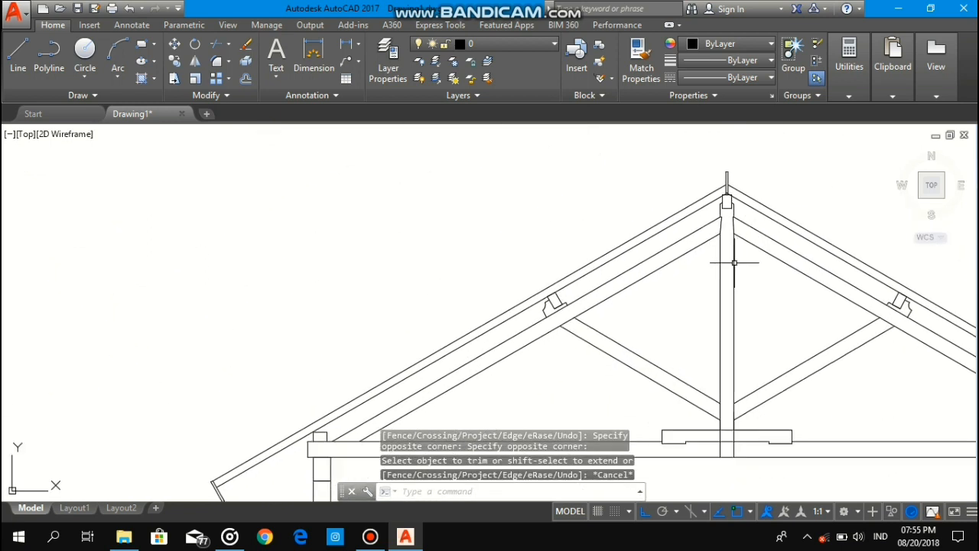
{"action": "type", "text": "P"}
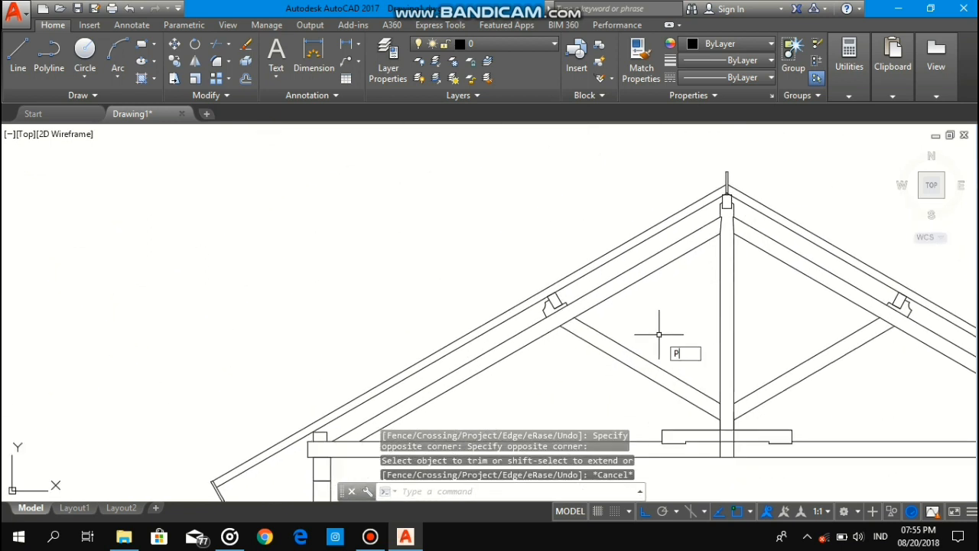
{"action": "type", "text": "L"}
{"action": "key", "text": "Return"}
{"action": "scroll", "coordinate": [581, 325], "scroll_direction": "up", "scroll_amount": 4}
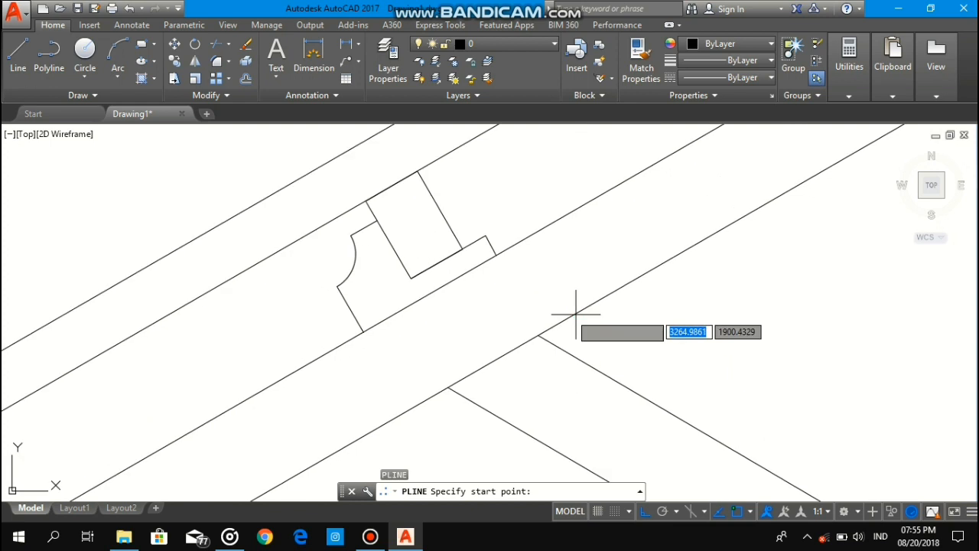
{"action": "left_click", "coordinate": [538, 335]}
{"action": "scroll", "coordinate": [749, 309], "scroll_direction": "down", "scroll_amount": 5}
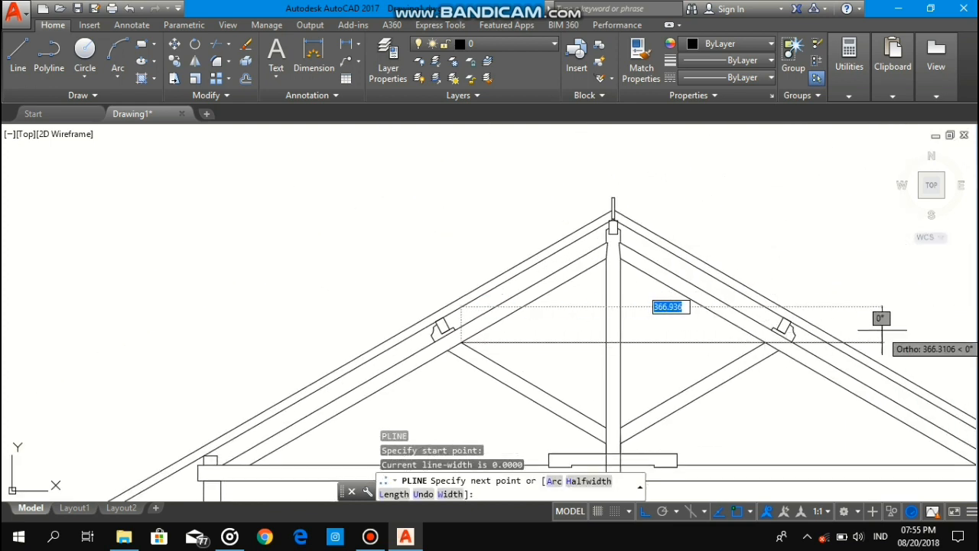
{"action": "left_click", "coordinate": [879, 333]}
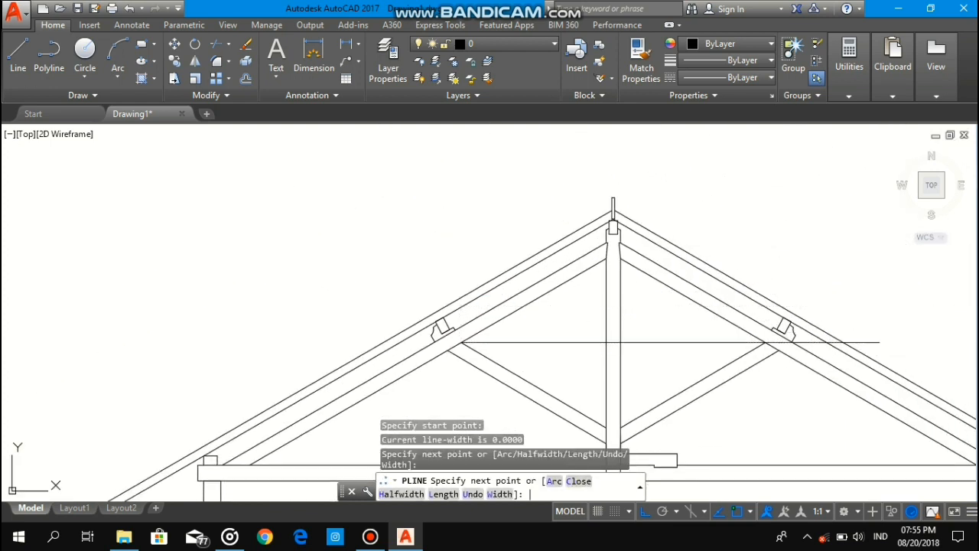
{"action": "key", "text": "Return"}
Step: Offset the horizontal tie line 10 units upward
{"action": "type", "text": "o"}
{"action": "key", "text": "Return"}
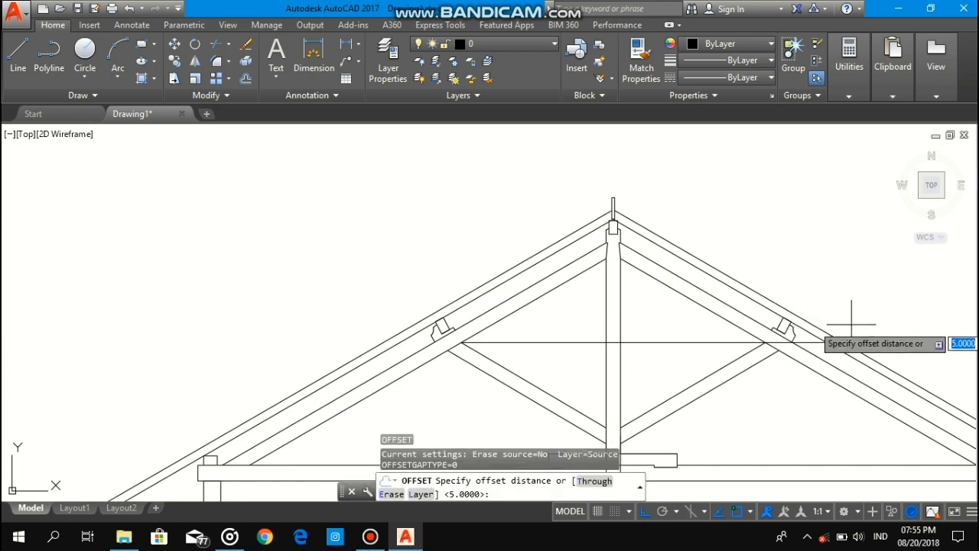
{"action": "type", "text": "10"}
{"action": "key", "text": "Return"}
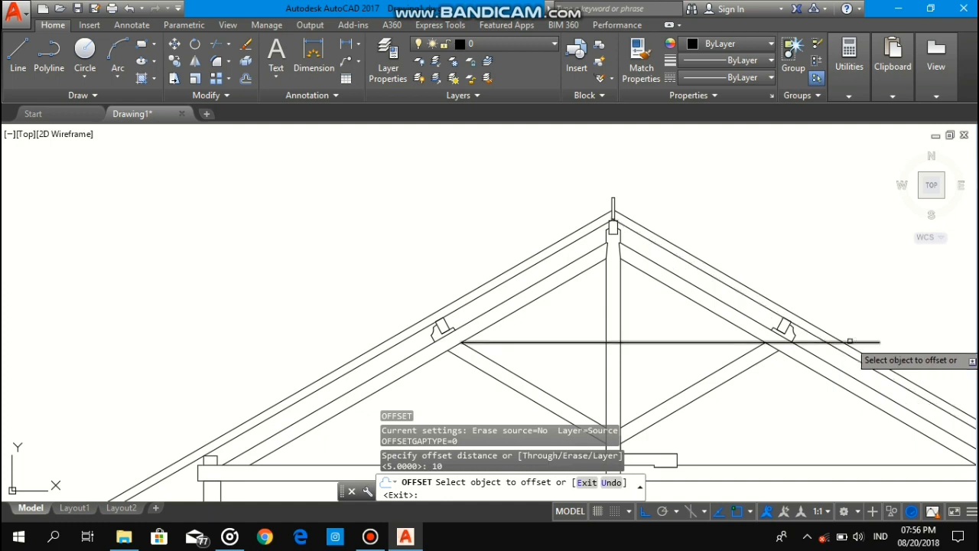
{"action": "left_click", "coordinate": [864, 341]}
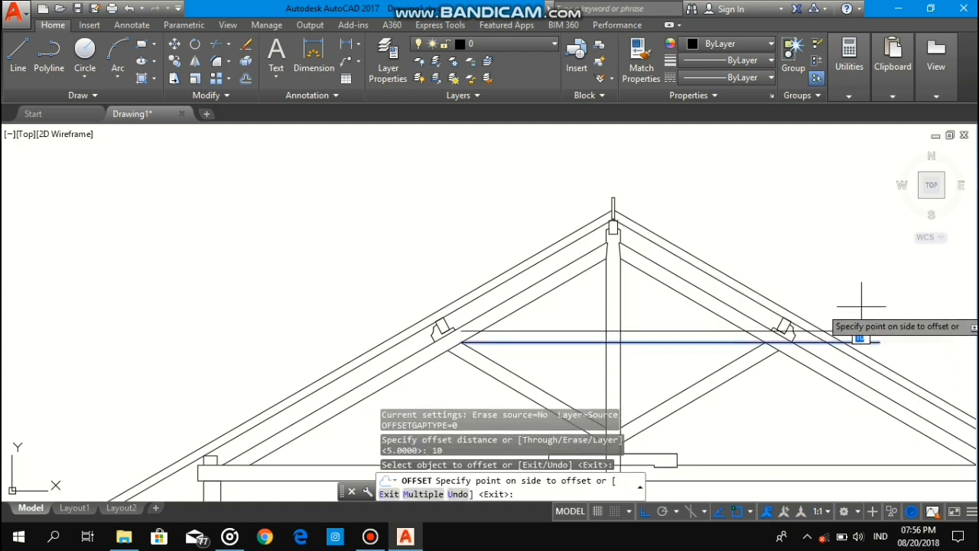
{"action": "left_click", "coordinate": [865, 289]}
{"action": "scroll", "coordinate": [843, 306], "scroll_direction": "up", "scroll_amount": 4}
{"action": "middle_click_drag", "start_coordinate": [843, 306], "coordinate": [839, 293]}
{"action": "key", "text": "Escape"}
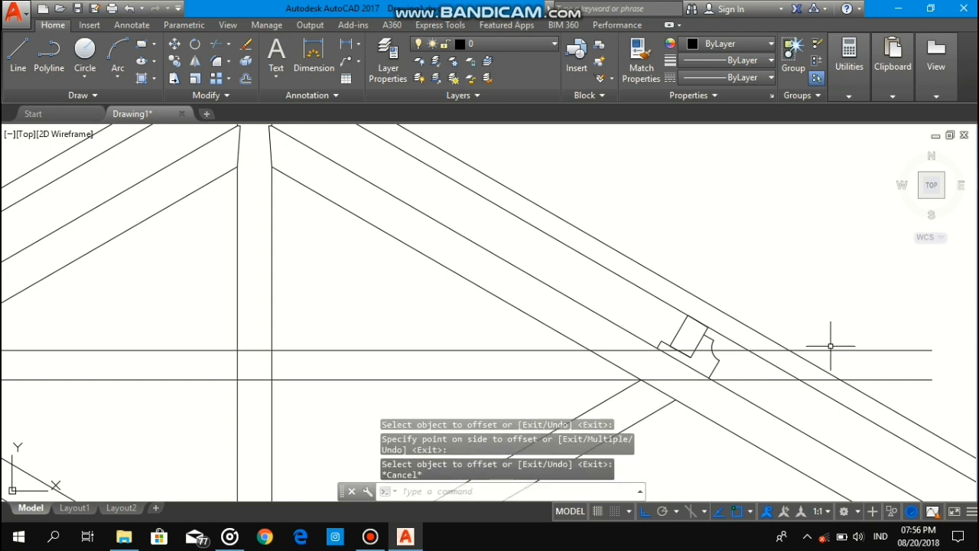
Step: Copy the right roof slope's line along the purlin block's top straight down a short distance, into the gap above the rafter
{"action": "type", "text": "co"}
{"action": "key", "text": "Return"}
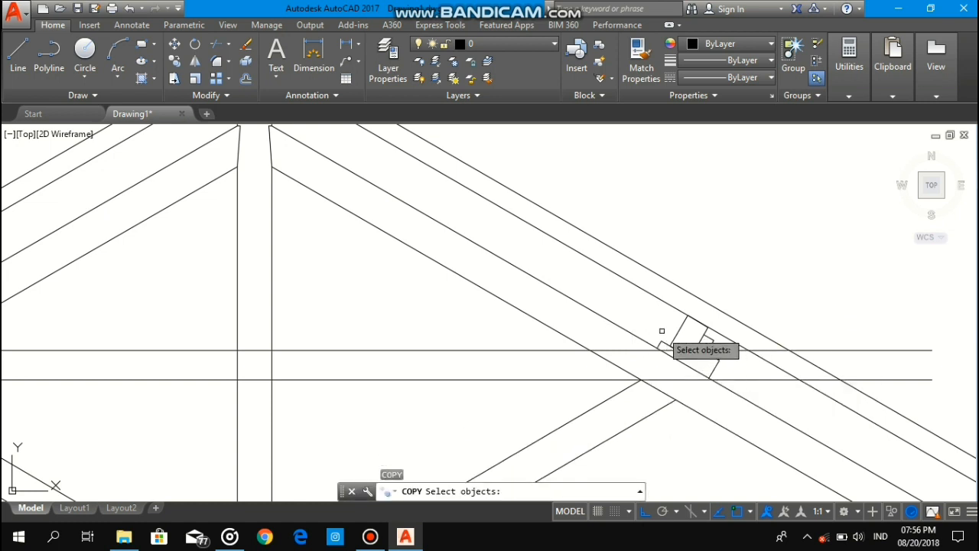
{"action": "left_click", "coordinate": [652, 295]}
{"action": "key", "text": "Return"}
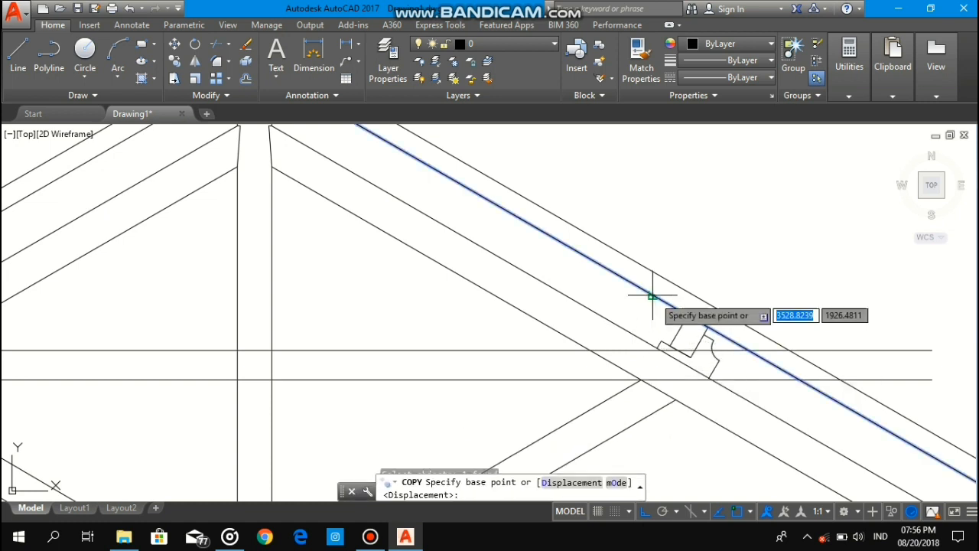
{"action": "left_click", "coordinate": [651, 298]}
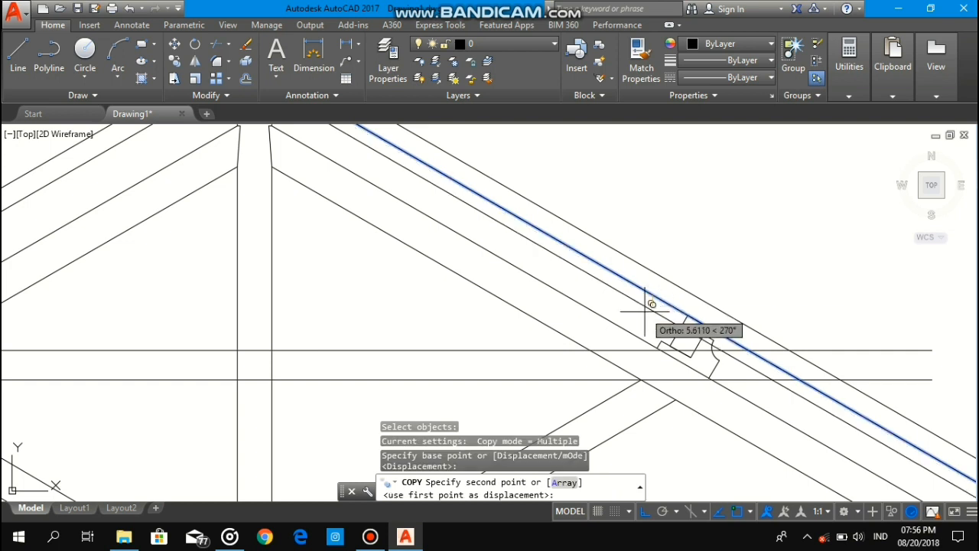
{"action": "left_click", "coordinate": [647, 320]}
{"action": "key", "text": "Escape"}
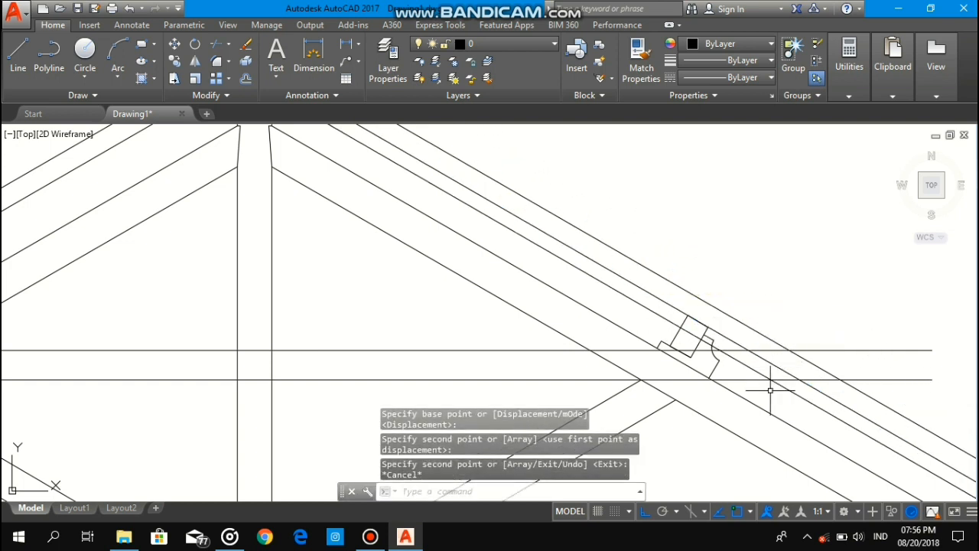
Step: Trim both tie lines between the copied sloping line and the roof line above it, and the copied line below the tie
{"action": "scroll", "coordinate": [770, 390], "scroll_direction": "up", "scroll_amount": 4}
{"action": "type", "text": "tr"}
{"action": "key", "text": "Return"}
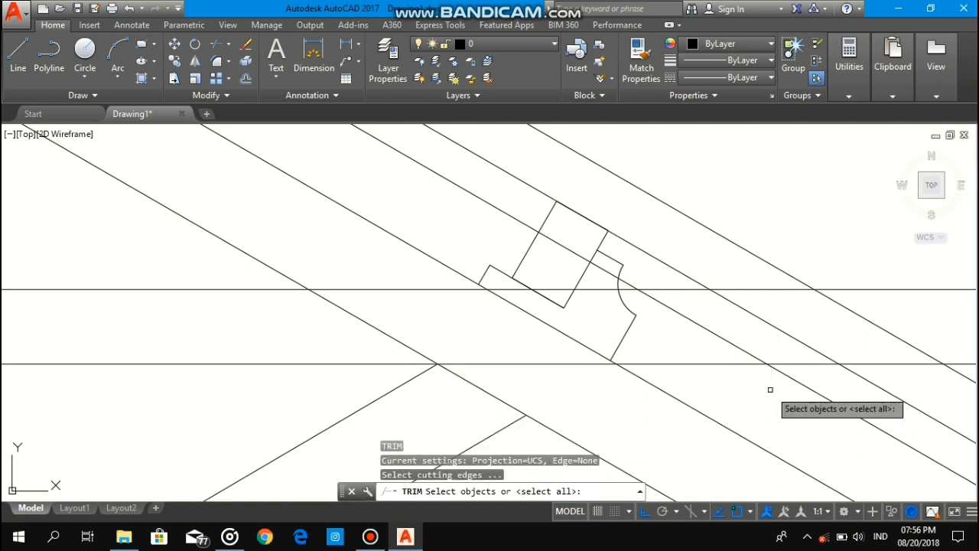
{"action": "key", "text": "Return"}
{"action": "scroll", "coordinate": [806, 362], "scroll_direction": "up", "scroll_amount": 2}
{"action": "left_click", "coordinate": [801, 412]}
{"action": "left_click", "coordinate": [770, 354]}
{"action": "middle_click_drag", "start_coordinate": [653, 297], "coordinate": [661, 365]}
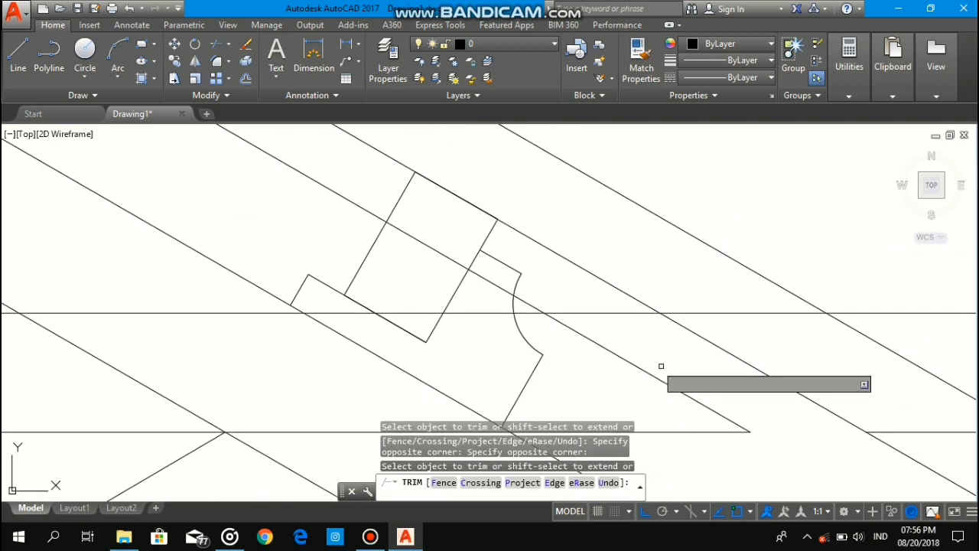
{"action": "left_click", "coordinate": [604, 318]}
{"action": "left_click", "coordinate": [596, 304]}
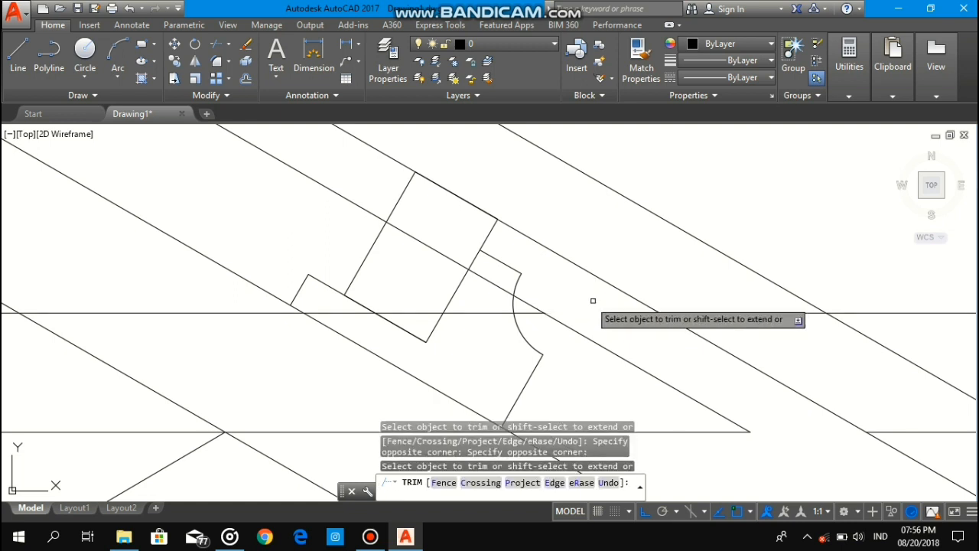
Step: Trim the copied sloping line above the tie through the purlin block and cleat, and erase its remaining upper piece
{"action": "left_click", "coordinate": [526, 304]}
{"action": "left_click", "coordinate": [513, 306]}
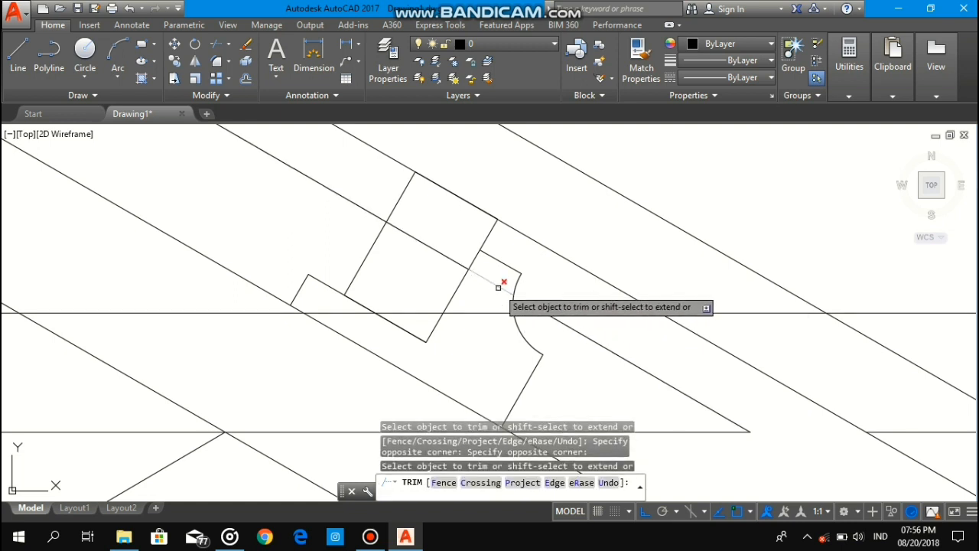
{"action": "left_click", "coordinate": [501, 281]}
{"action": "left_click", "coordinate": [445, 268]}
{"action": "left_click", "coordinate": [358, 201]}
{"action": "left_click", "coordinate": [359, 189]}
{"action": "left_click", "coordinate": [336, 193]}
{"action": "left_click", "coordinate": [293, 203]}
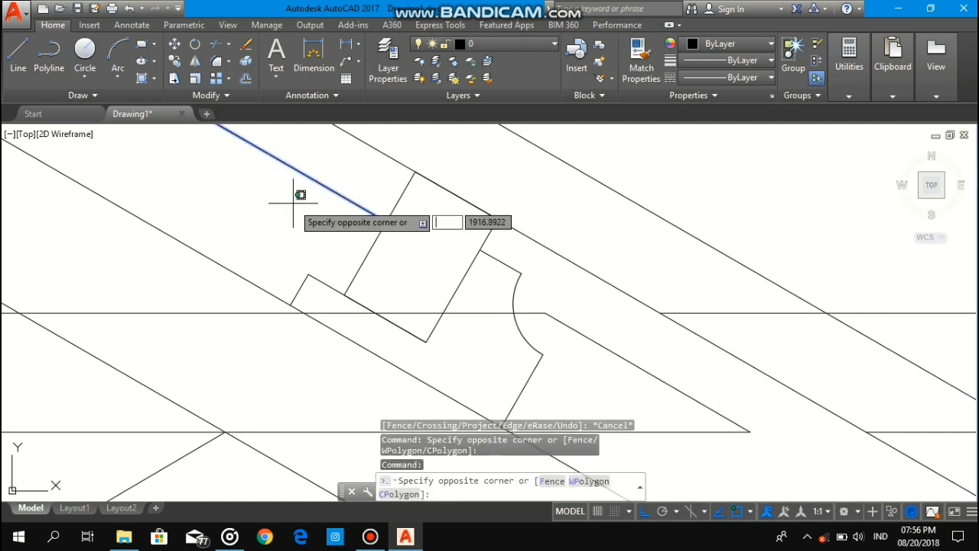
{"action": "key", "text": "Escape"}
{"action": "key", "text": "Delete"}
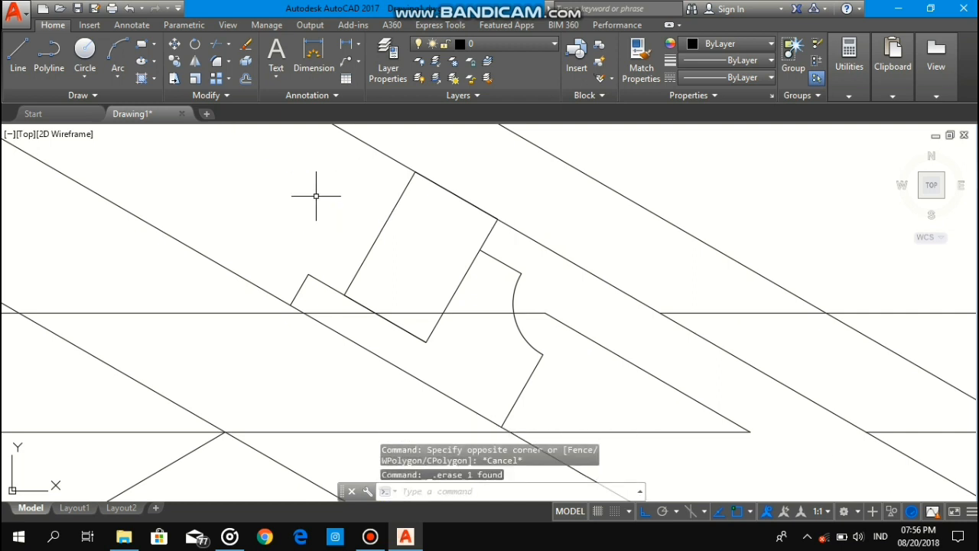
Step: Erase the two leftover tie line pieces extending beyond the right roof slope
{"action": "scroll", "coordinate": [460, 230], "scroll_direction": "down", "scroll_amount": 2}
{"action": "left_click", "coordinate": [941, 360]}
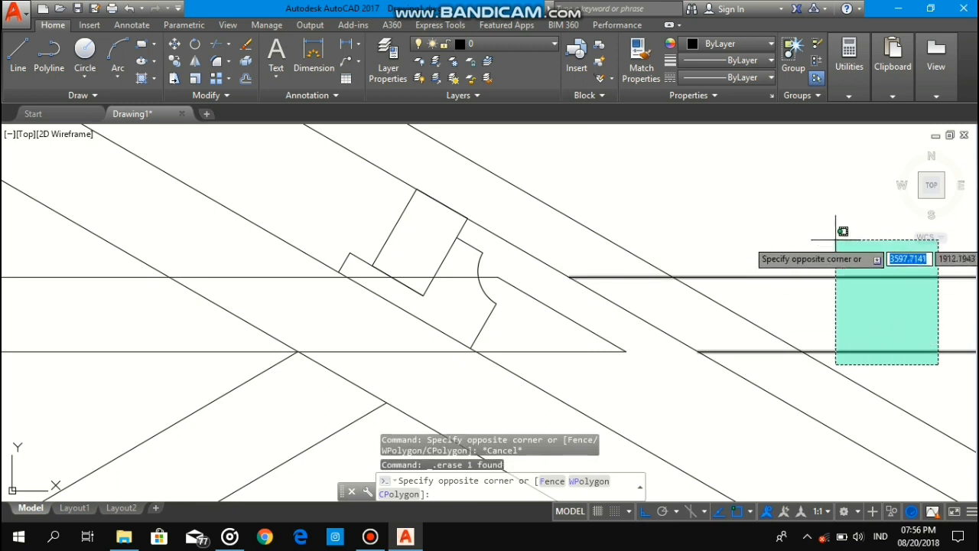
{"action": "left_click", "coordinate": [840, 239]}
{"action": "key", "text": "Delete"}
{"action": "scroll", "coordinate": [837, 272], "scroll_direction": "down", "scroll_amount": 3}
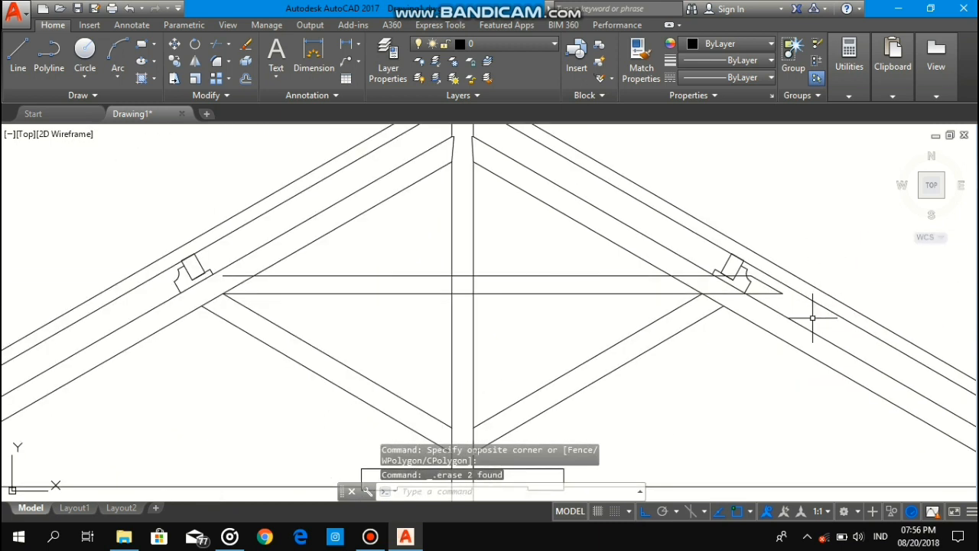
{"action": "key", "text": "Escape"}
Step: Join the tie's upper line and its sloping right end into one polyline
{"action": "scroll", "coordinate": [754, 310], "scroll_direction": "up", "scroll_amount": 8}
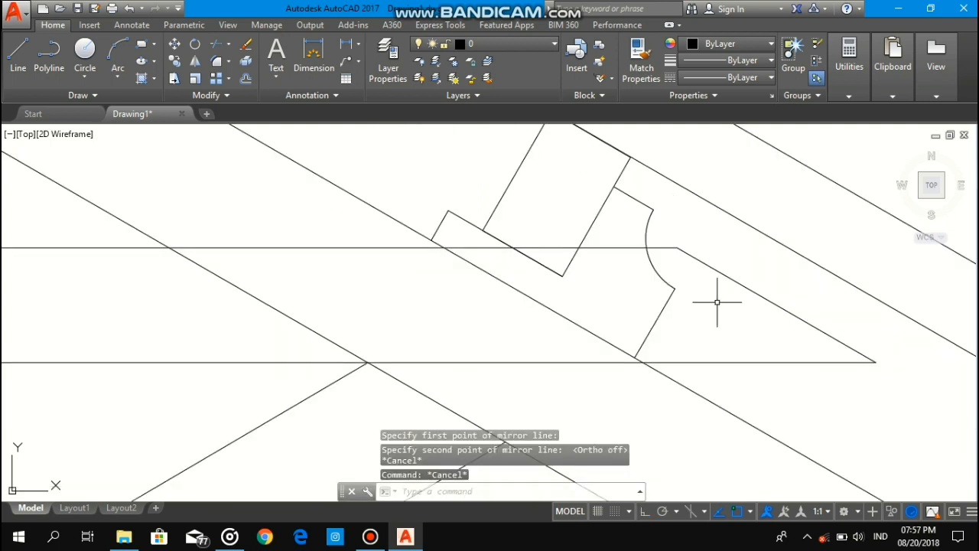
{"action": "key", "text": "Return"}
{"action": "left_click", "coordinate": [699, 278]}
{"action": "left_click", "coordinate": [677, 246]}
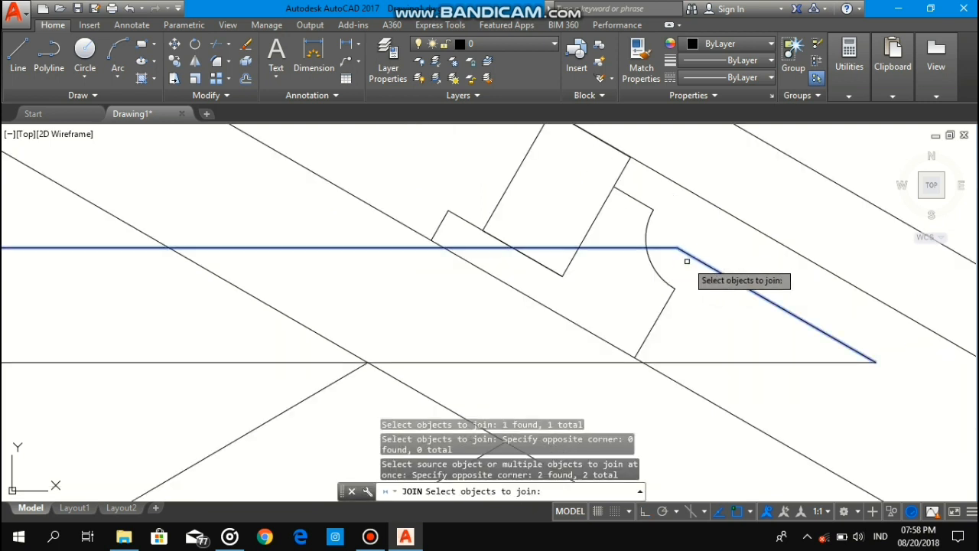
{"action": "key", "text": "Return"}
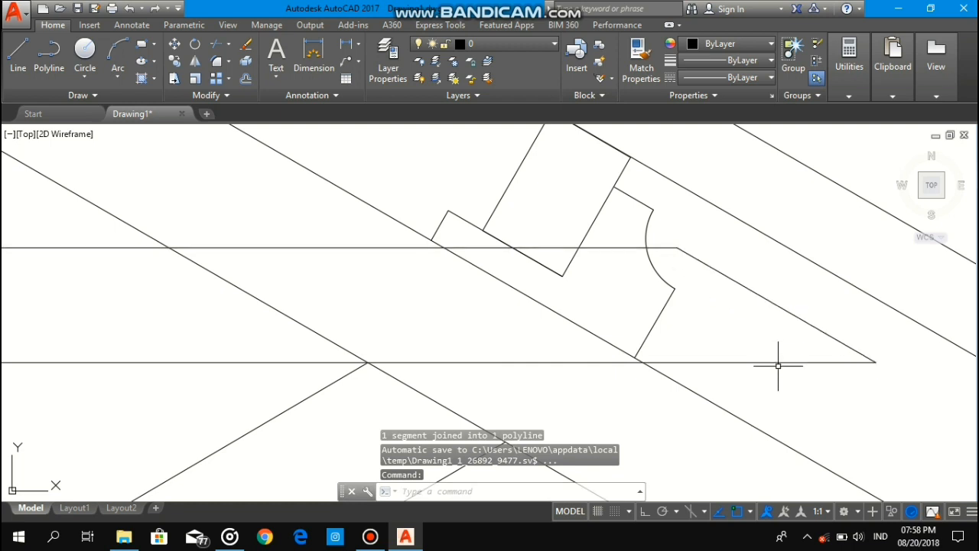
Step: Mirror the tie's outline about the central post's vertical axis, keeping the original, to form the sloping left end
{"action": "scroll", "coordinate": [758, 367], "scroll_direction": "down", "scroll_amount": 5}
{"action": "middle_click_drag", "start_coordinate": [612, 388], "coordinate": [577, 344]}
{"action": "type", "text": "MI"}
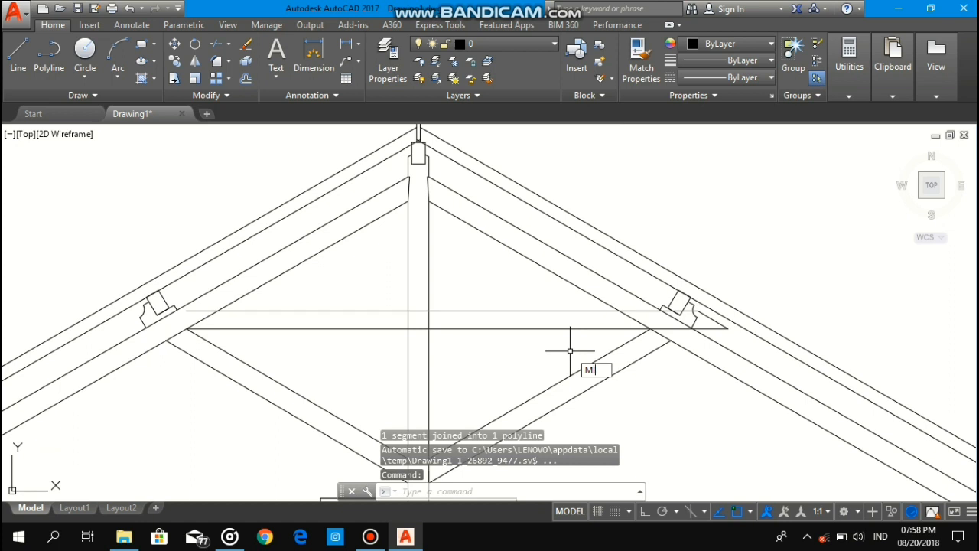
{"action": "key", "text": "Return"}
{"action": "left_click", "coordinate": [570, 346]}
{"action": "left_click", "coordinate": [513, 296]}
{"action": "key", "text": "Return"}
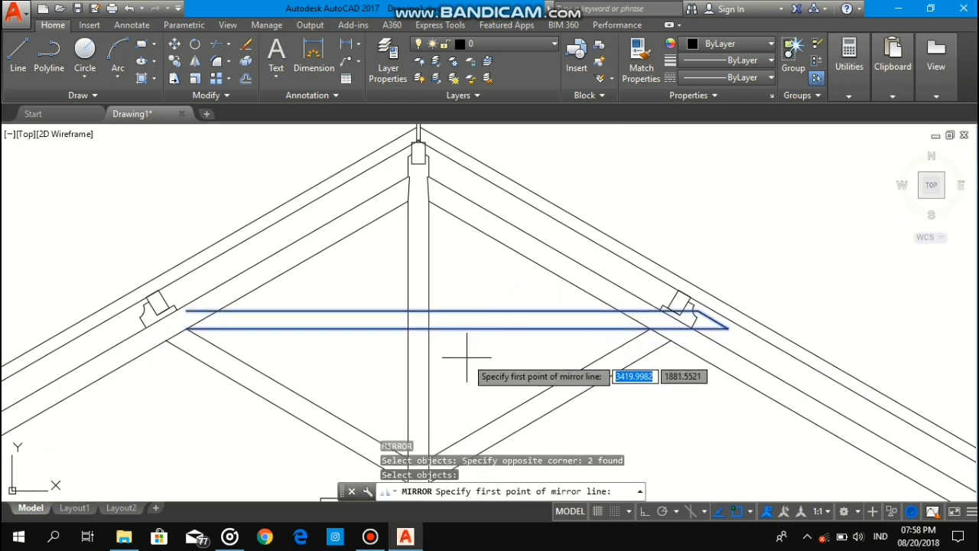
{"action": "left_click", "coordinate": [418, 160]}
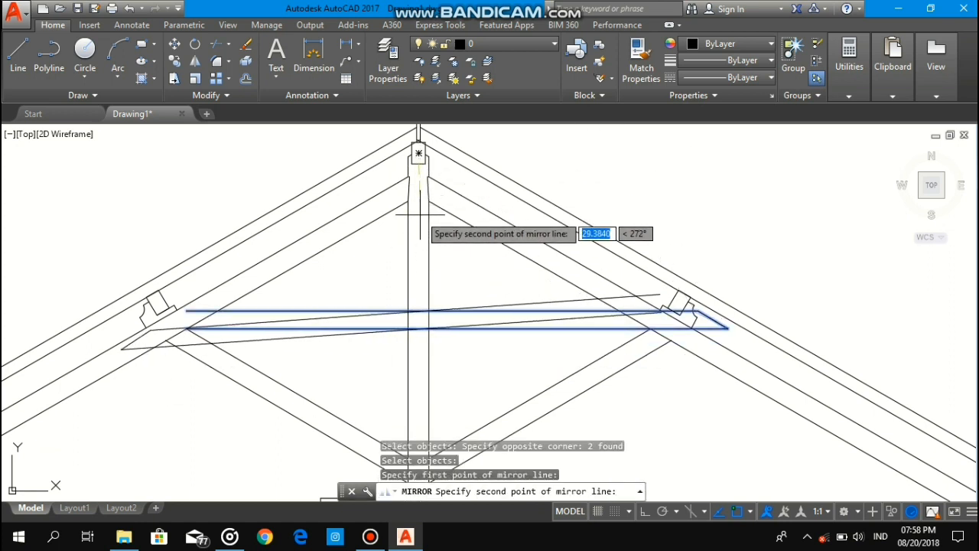
{"action": "key", "text": "F8"}
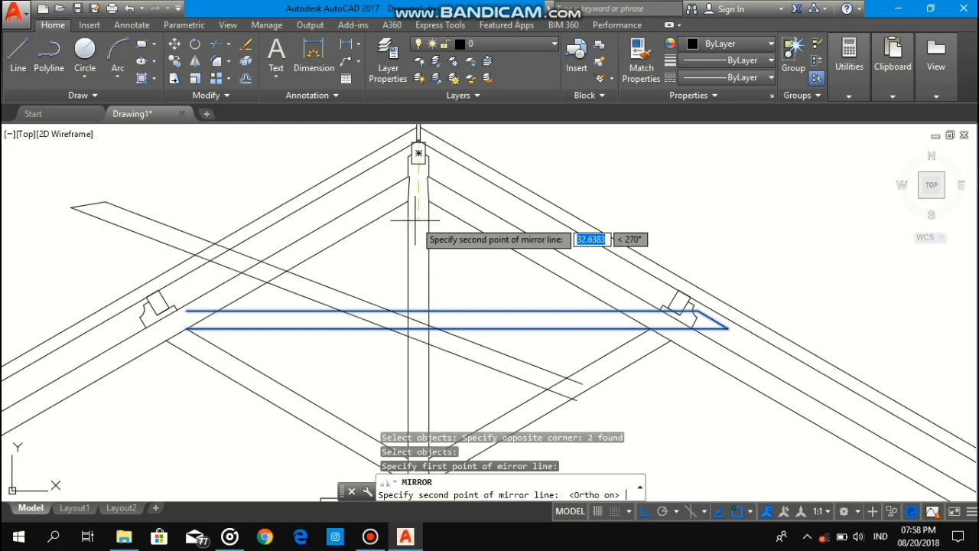
{"action": "key", "text": "F8"}
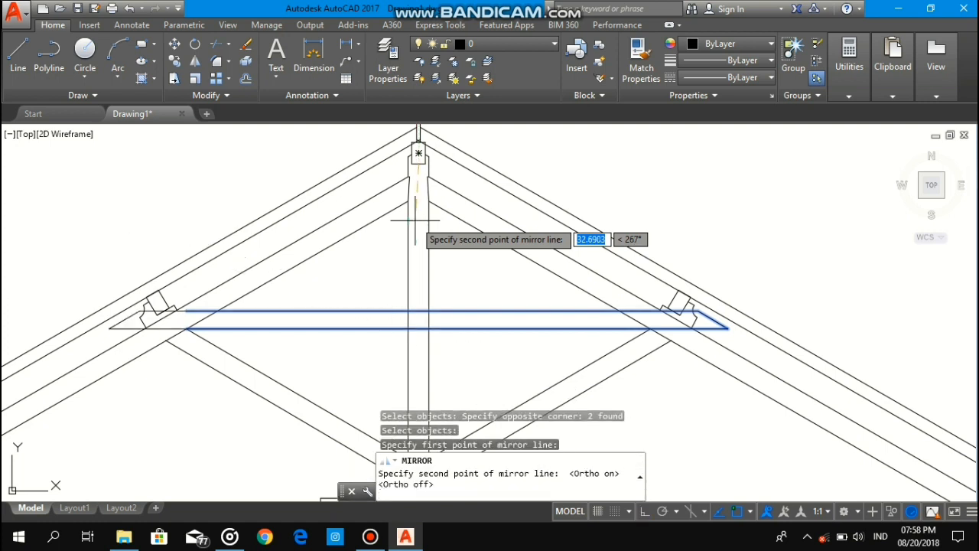
{"action": "left_click", "coordinate": [418, 259]}
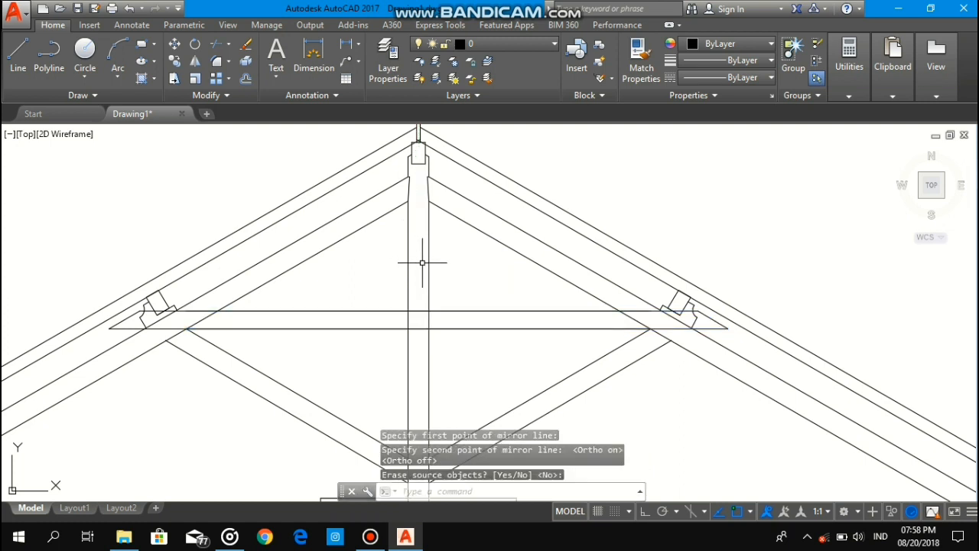
Step: Draw a polyline notch from the left rafter foot's upper corner, 2 units down into the bottom beam, ending at the rafter's lower corner
{"action": "scroll", "coordinate": [206, 329], "scroll_direction": "up", "scroll_amount": 2}
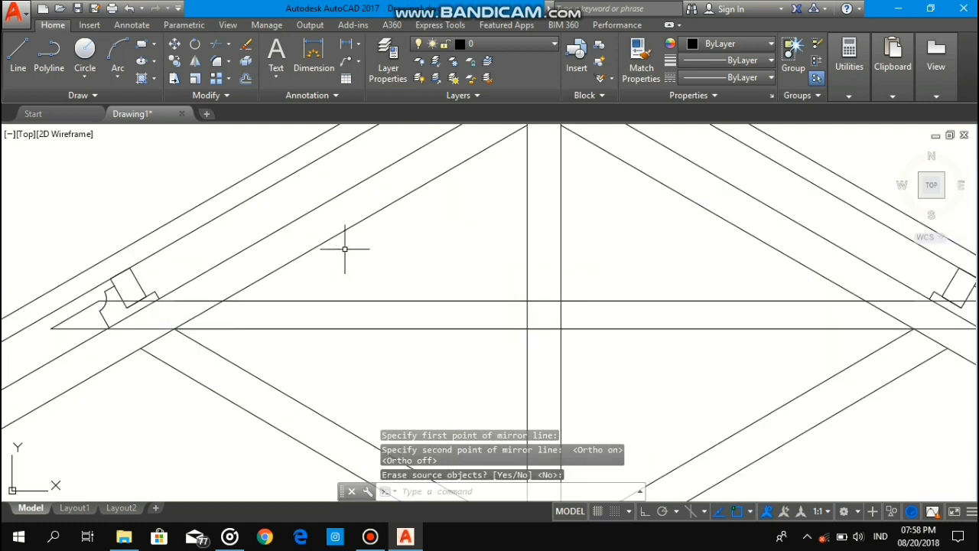
{"action": "scroll", "coordinate": [344, 249], "scroll_direction": "down", "scroll_amount": 4}
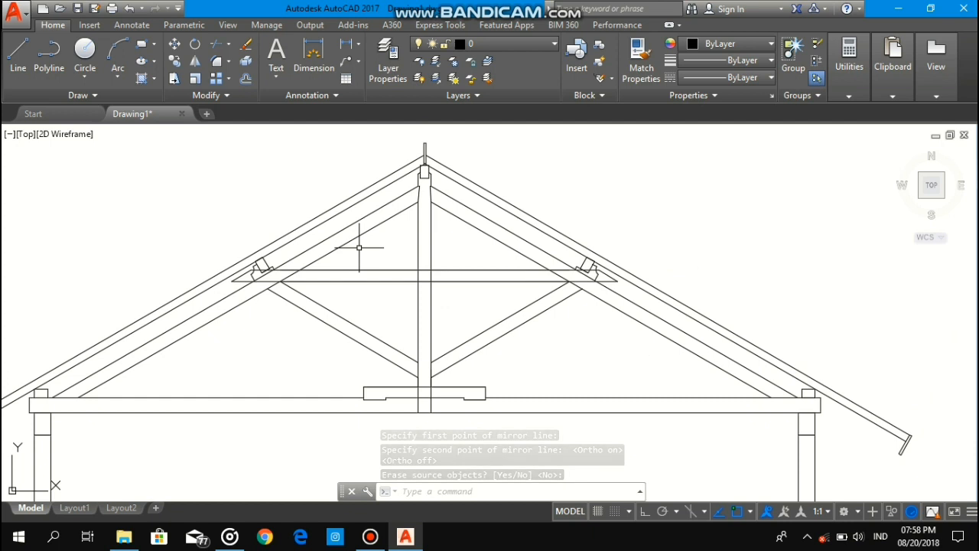
{"action": "middle_click_drag", "start_coordinate": [151, 391], "coordinate": [258, 357]}
{"action": "scroll", "coordinate": [217, 350], "scroll_direction": "up", "scroll_amount": 4}
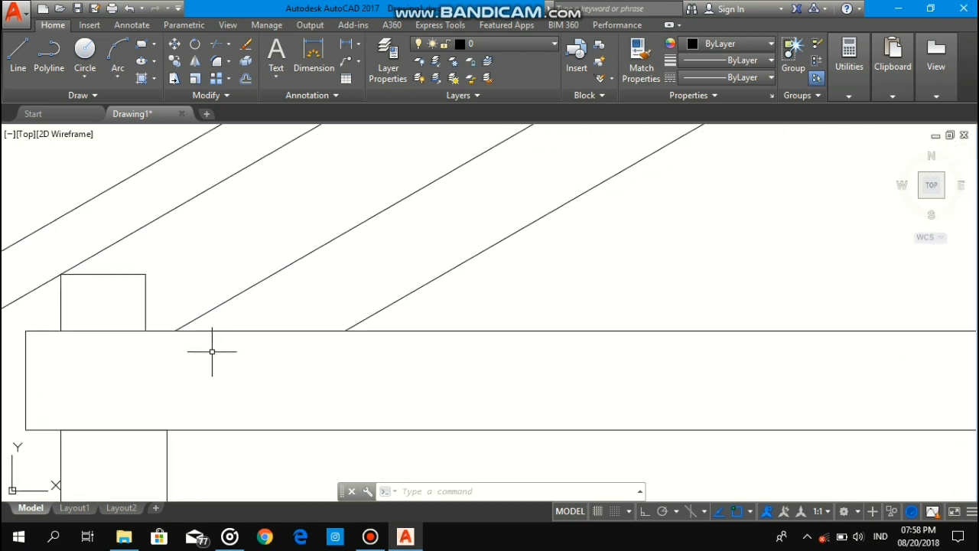
{"action": "key", "text": "Return"}
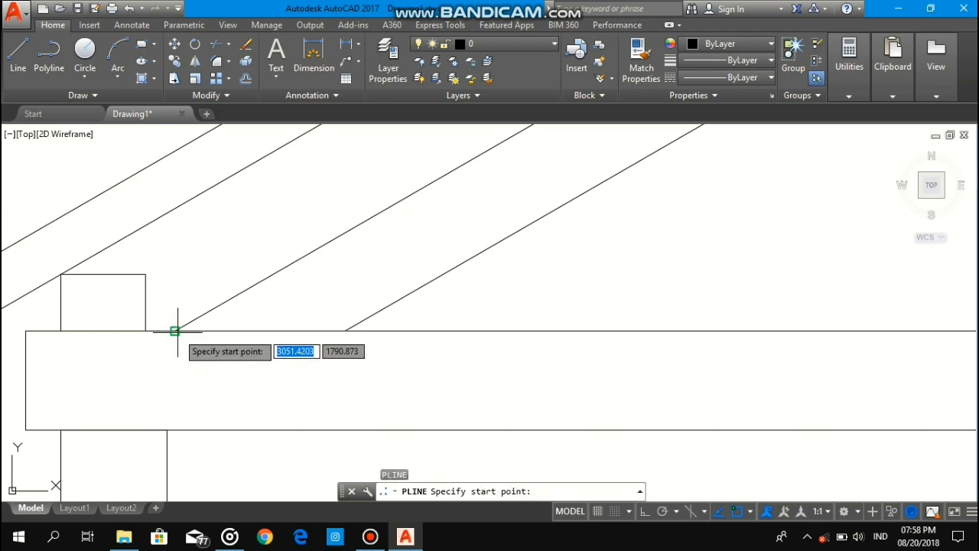
{"action": "left_click", "coordinate": [175, 331]}
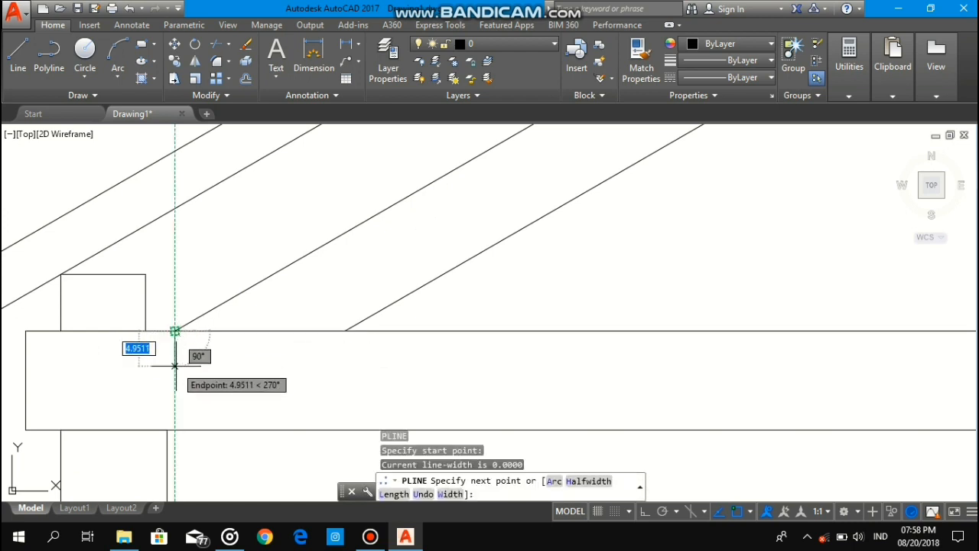
{"action": "key", "text": "Return"}
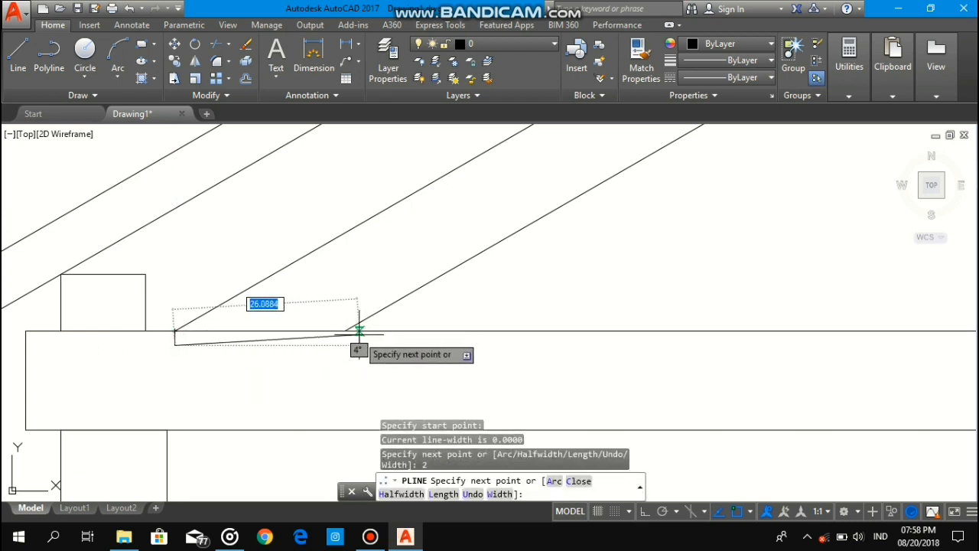
{"action": "left_click", "coordinate": [345, 330]}
{"action": "key", "text": "Return"}
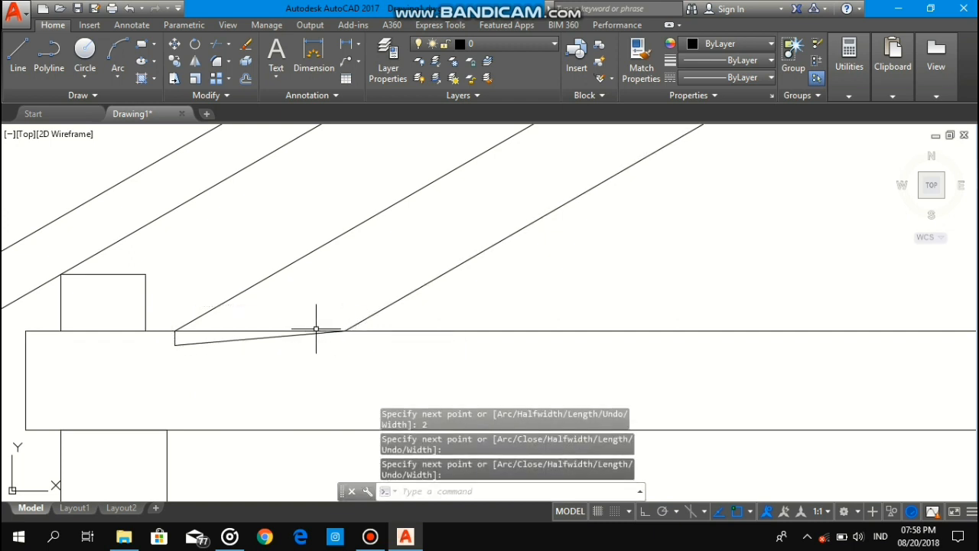
Step: Trim the bottom beam's top edge segment above the new notch under the left rafter foot
{"action": "type", "text": "TR"}
{"action": "key", "text": "Return"}
{"action": "key", "text": "Return"}
{"action": "left_click", "coordinate": [248, 335]}
{"action": "left_click", "coordinate": [243, 326]}
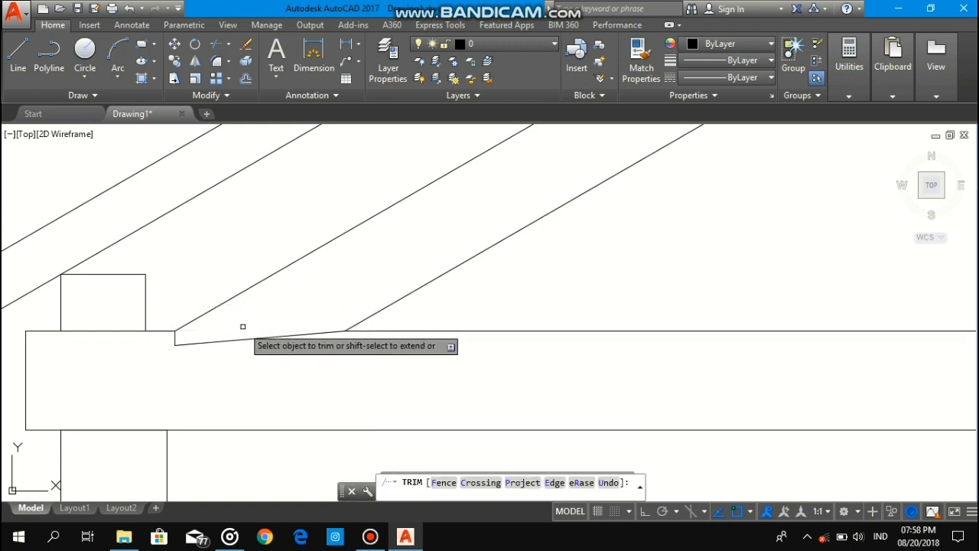
{"action": "key", "text": "Return"}
{"action": "scroll", "coordinate": [259, 320], "scroll_direction": "down", "scroll_amount": 2}
{"action": "key", "text": "Escape"}
Step: Mirror the notch under the left rafter foot about the central post's vertical axis, keeping the original
{"action": "key", "text": "Return"}
{"action": "left_click", "coordinate": [266, 335]}
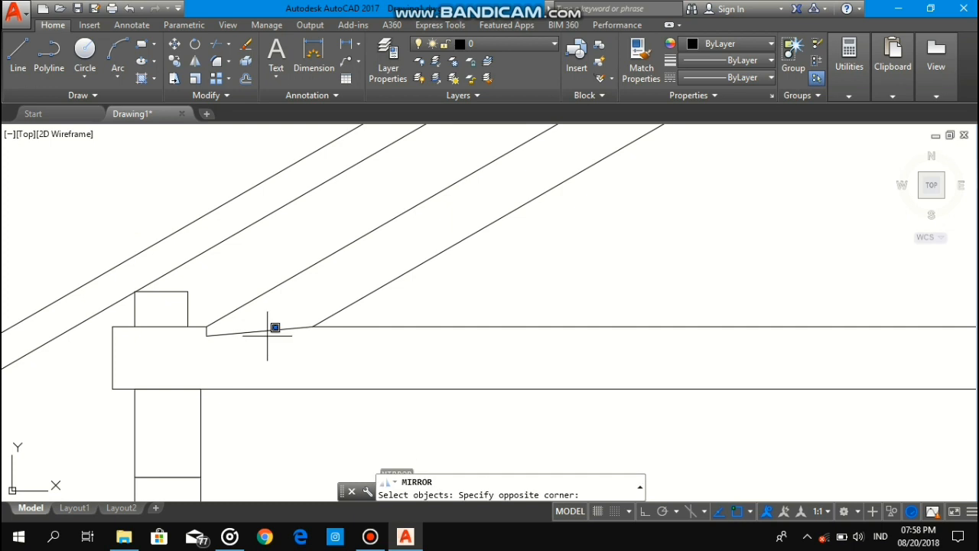
{"action": "left_click", "coordinate": [245, 319]}
{"action": "key", "text": "Return"}
{"action": "scroll", "coordinate": [420, 344], "scroll_direction": "down", "scroll_amount": 5}
{"action": "middle_click_drag", "start_coordinate": [635, 354], "coordinate": [503, 367]}
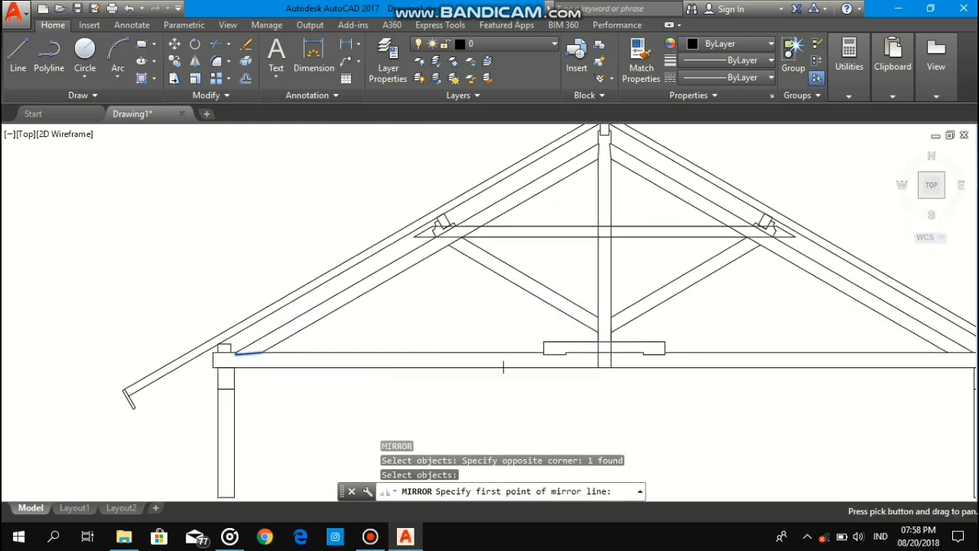
{"action": "scroll", "coordinate": [598, 352], "scroll_direction": "up", "scroll_amount": 4}
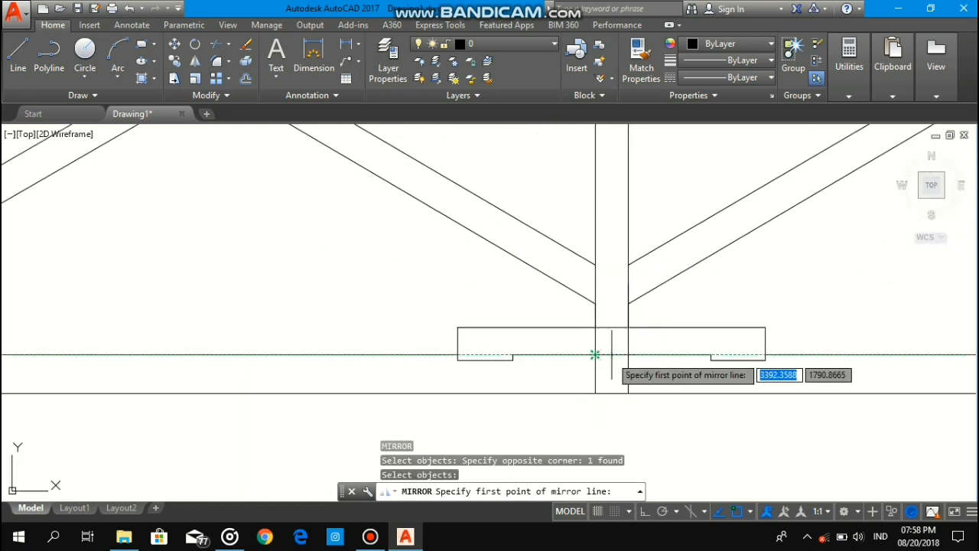
{"action": "left_click", "coordinate": [612, 356]}
{"action": "left_click", "coordinate": [613, 376]}
{"action": "key", "text": "Return"}
{"action": "scroll", "coordinate": [612, 377], "scroll_direction": "down", "scroll_amount": 6}
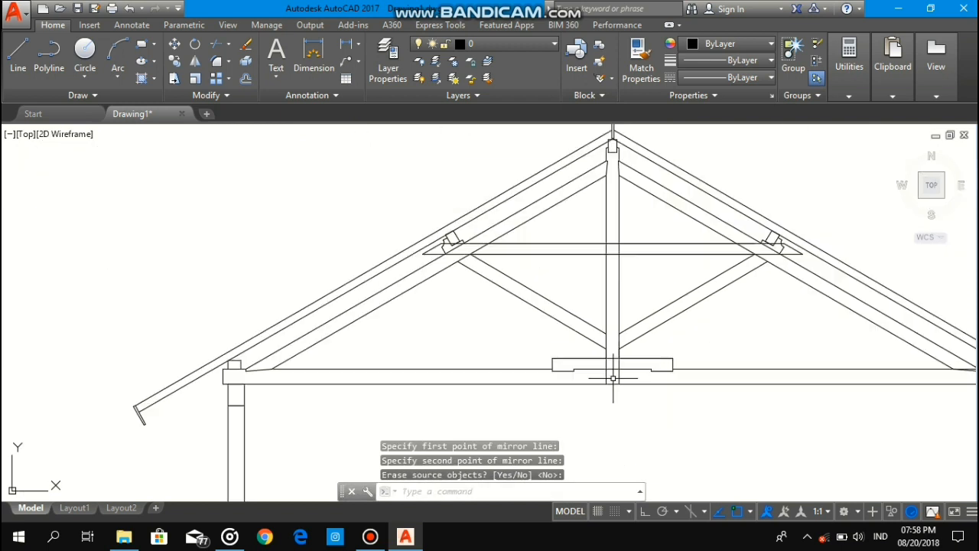
Step: Trim the bottom beam's top edge segment above the mirrored notch under the right rafter foot
{"action": "scroll", "coordinate": [848, 388], "scroll_direction": "up", "scroll_amount": 6}
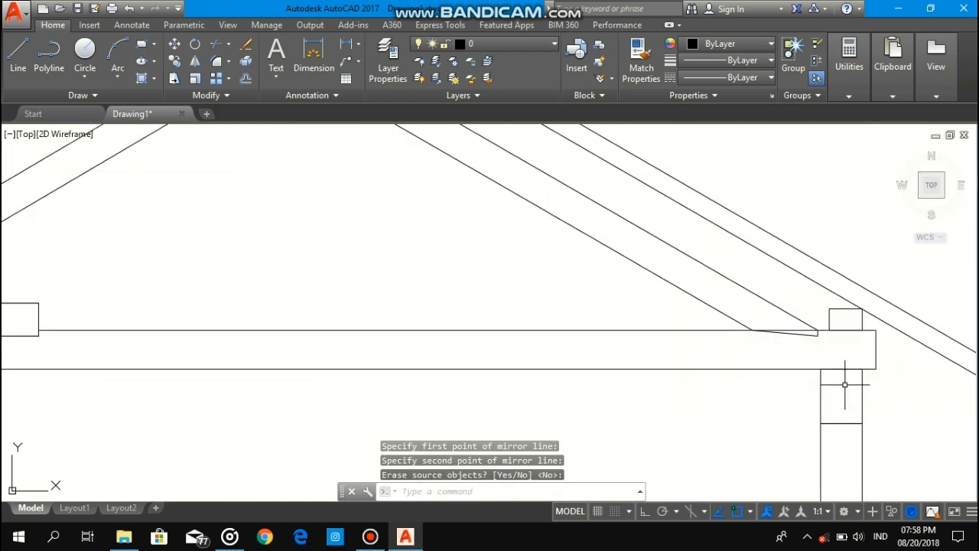
{"action": "type", "text": "tr"}
{"action": "key", "text": "Return"}
{"action": "key", "text": "Return"}
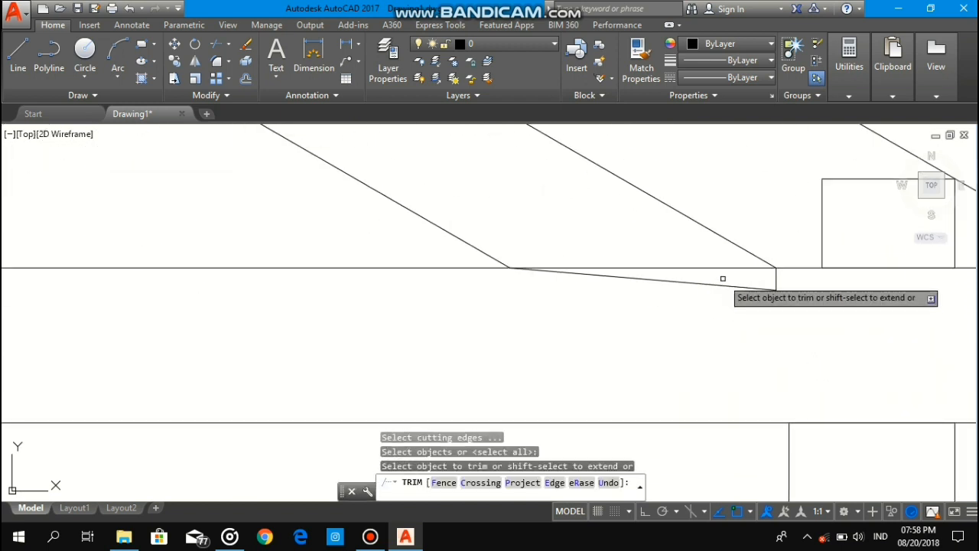
{"action": "left_click", "coordinate": [721, 273]}
{"action": "left_click", "coordinate": [775, 289]}
{"action": "scroll", "coordinate": [669, 260], "scroll_direction": "down", "scroll_amount": 6}
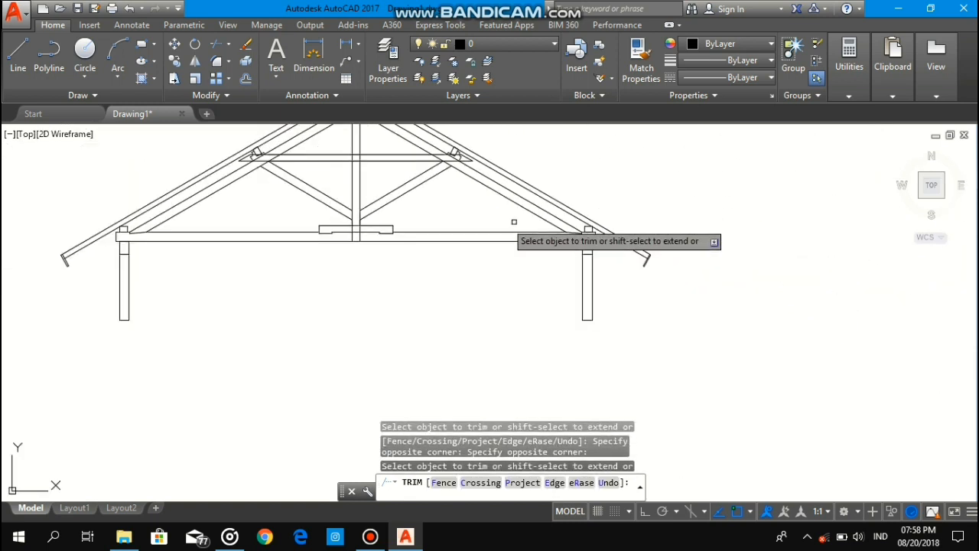
{"action": "scroll", "coordinate": [257, 253], "scroll_direction": "up", "scroll_amount": 6}
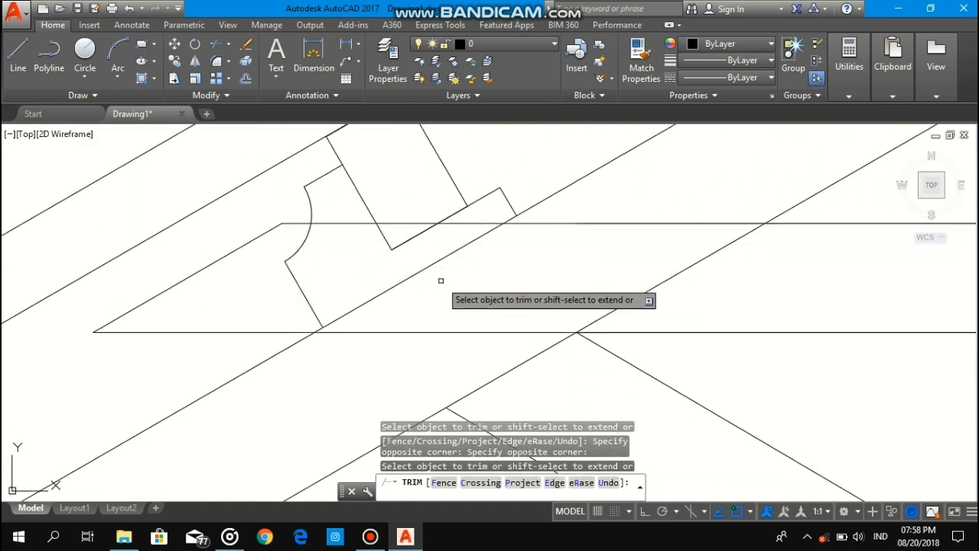
{"action": "key", "text": "Escape"}
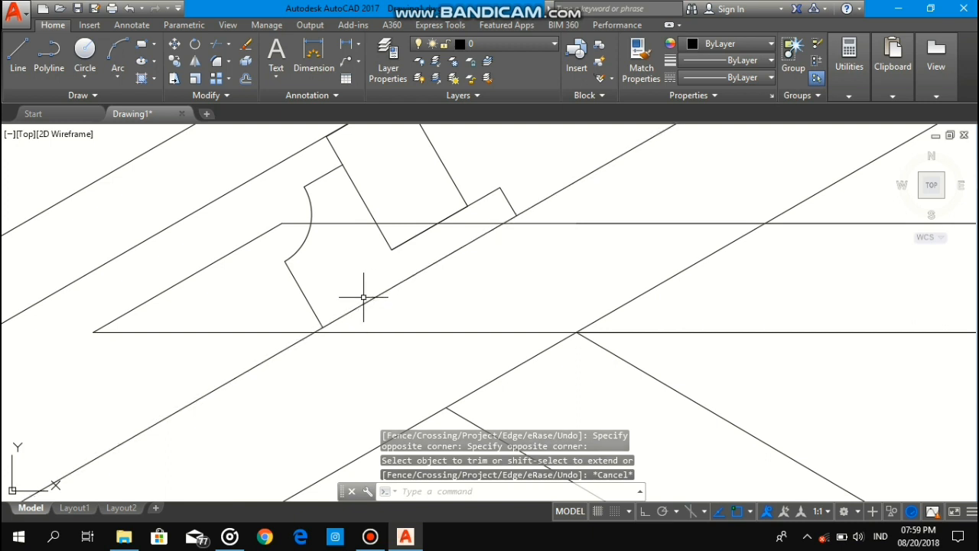
Step: Draw a polyline from the left purlin cleat's lower corner across the rafter to its lower edge, continuing the cleat's side
{"action": "type", "text": "pl"}
{"action": "key", "text": "Return"}
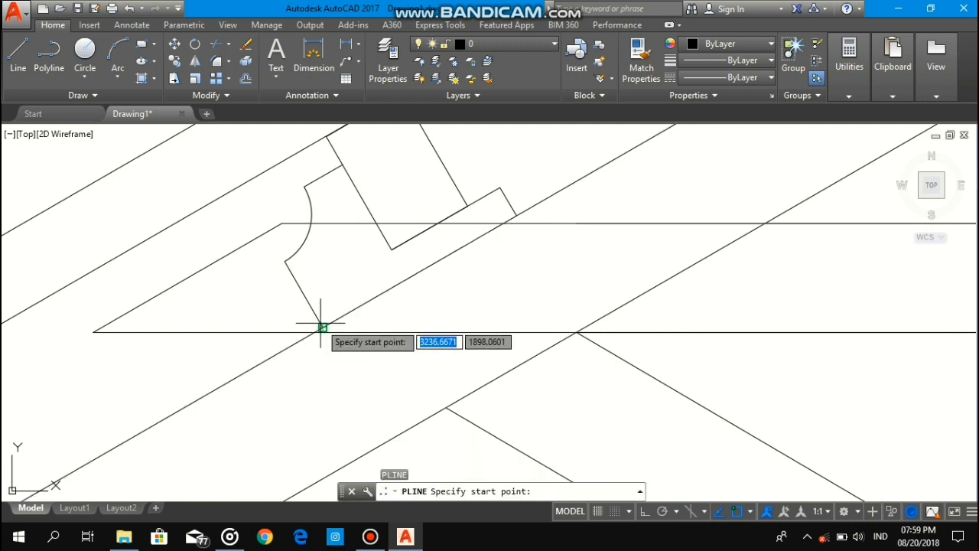
{"action": "left_click", "coordinate": [322, 327]}
{"action": "middle_click_drag", "start_coordinate": [384, 417], "coordinate": [386, 317]}
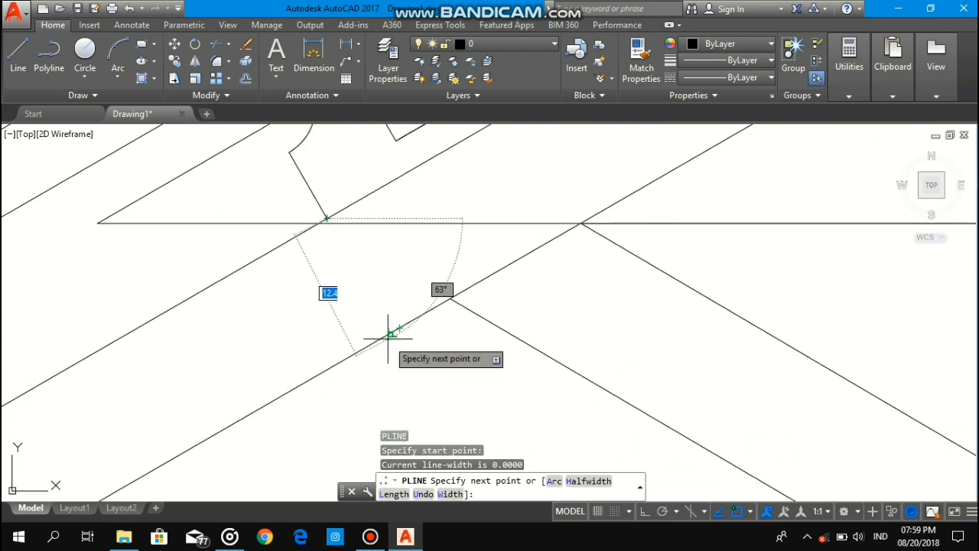
{"action": "left_click", "coordinate": [391, 331]}
{"action": "key", "text": "Return"}
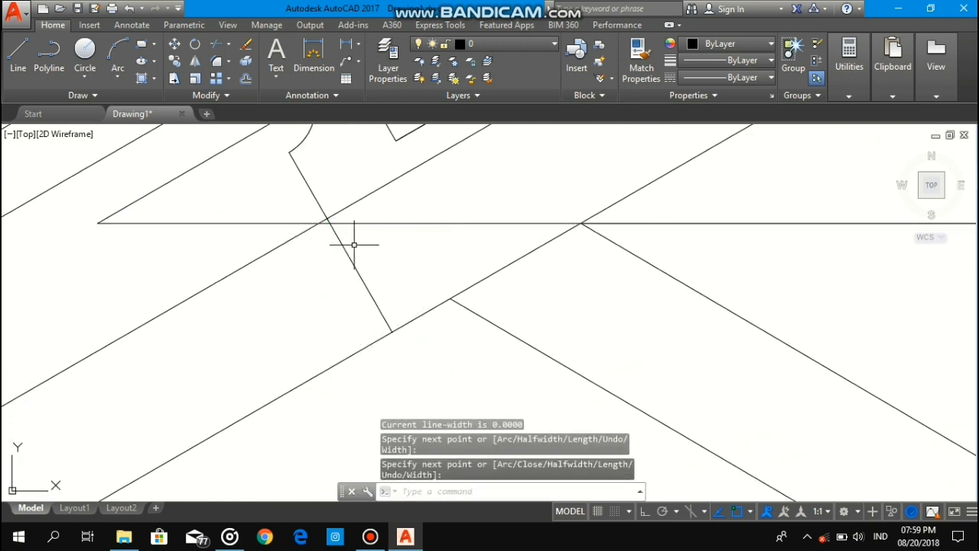
{"action": "middle_click_drag", "start_coordinate": [348, 214], "coordinate": [351, 249]}
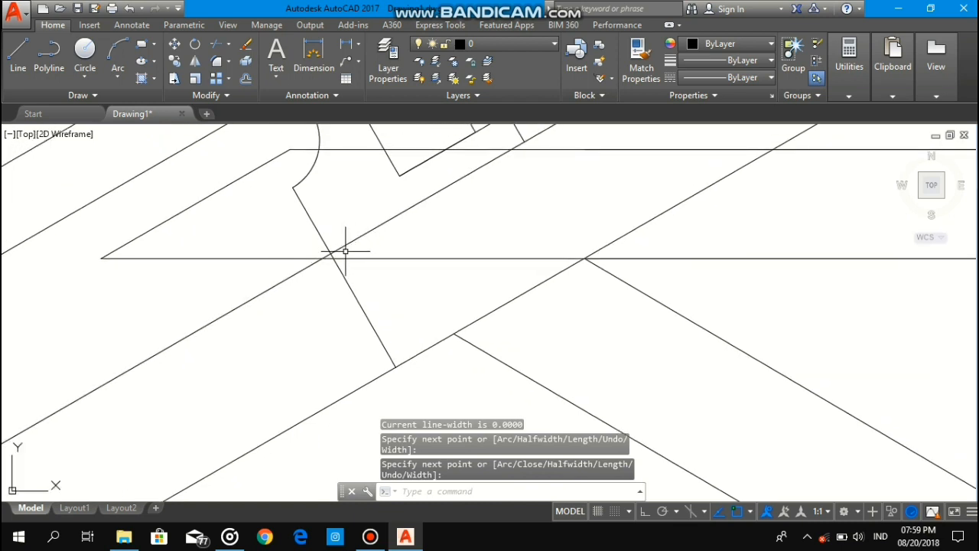
Step: Draw a polyline notch from the left cleat's lower corner, 1 unit down into the rafter, ending at the cleat's upper corner on the rafter
{"action": "key", "text": "Return"}
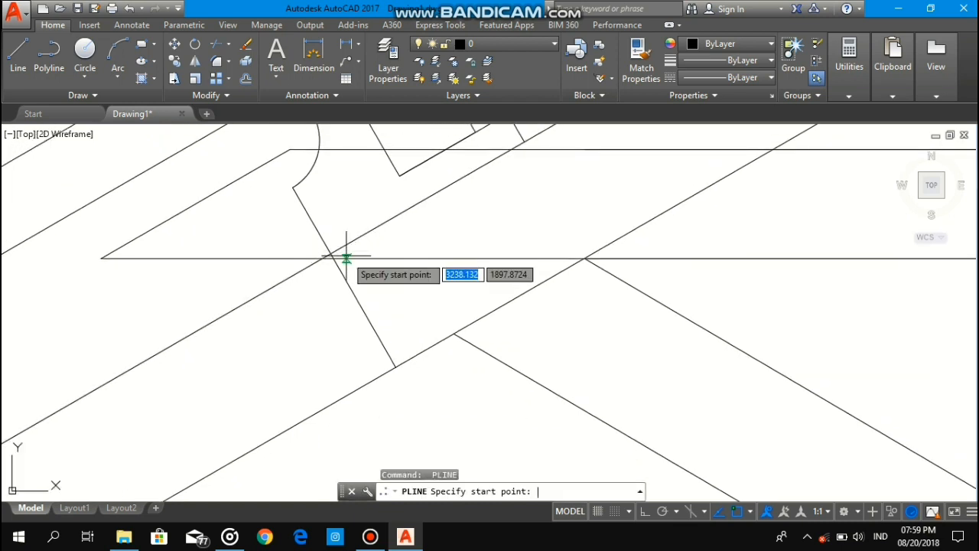
{"action": "scroll", "coordinate": [331, 251], "scroll_direction": "up", "scroll_amount": 3}
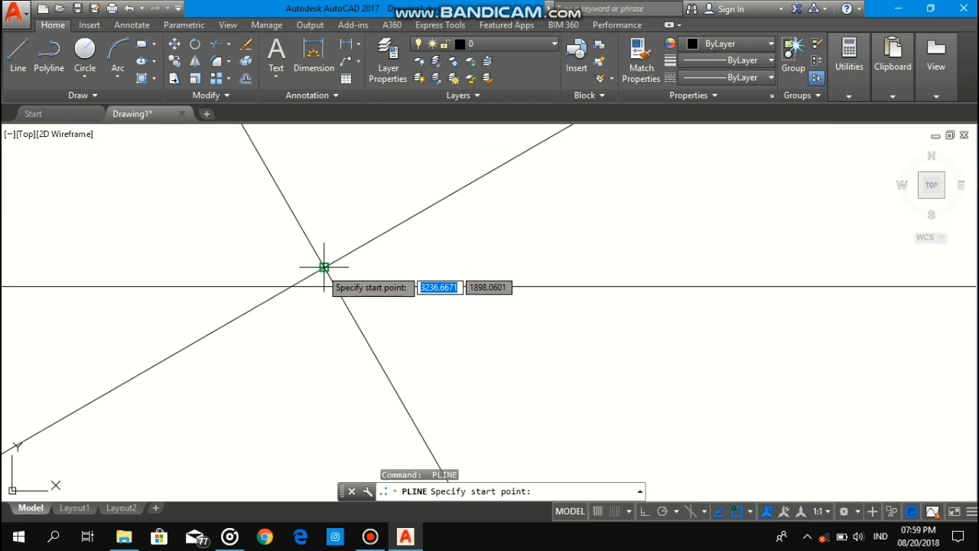
{"action": "left_click", "coordinate": [332, 279]}
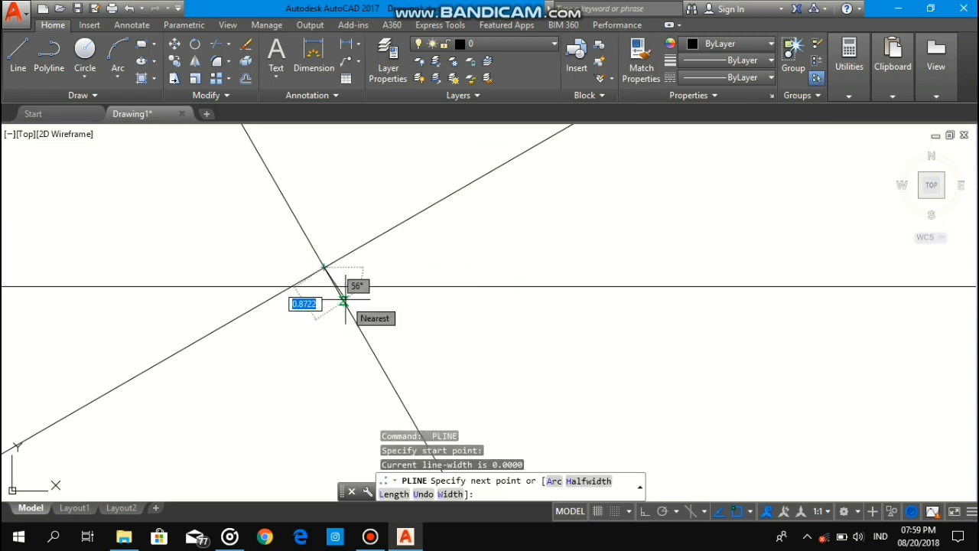
{"action": "scroll", "coordinate": [345, 300], "scroll_direction": "up", "scroll_amount": 5}
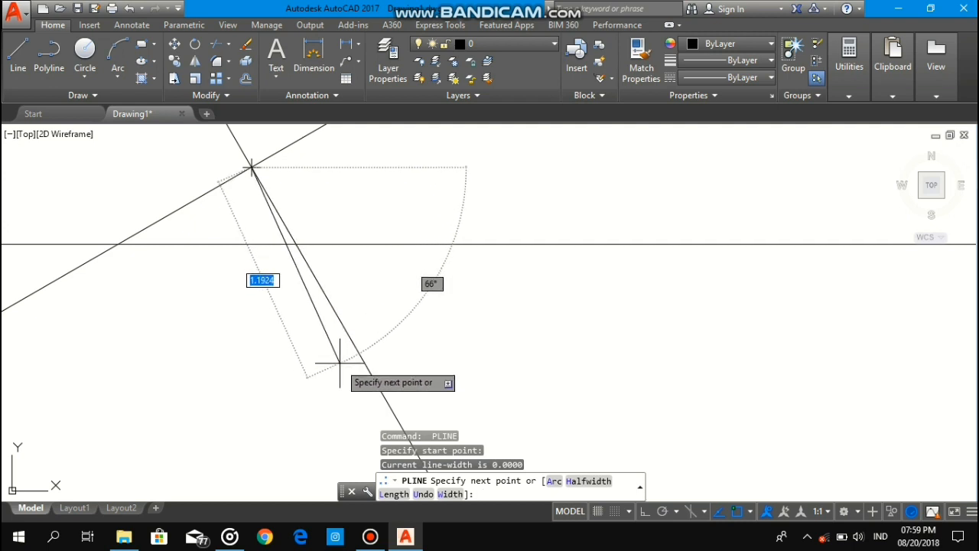
{"action": "key", "text": "F8"}
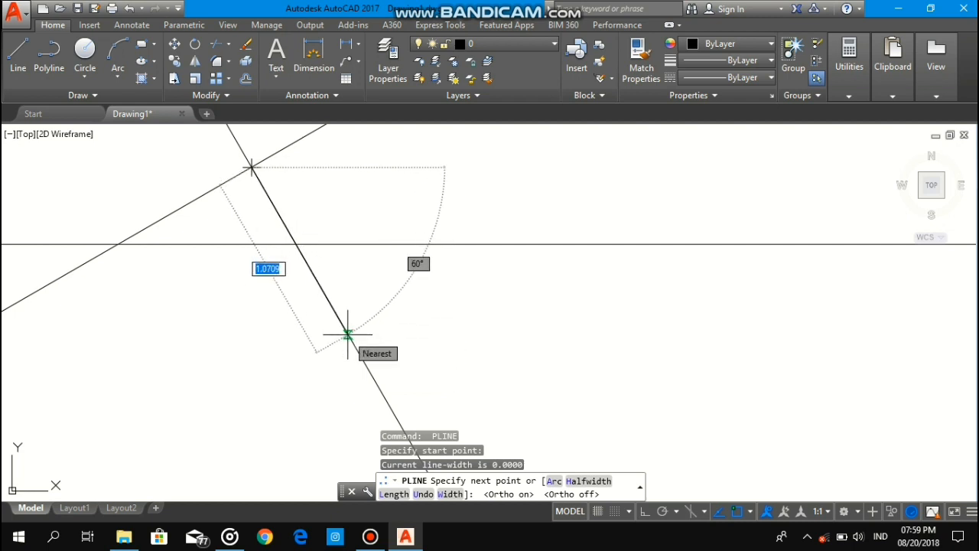
{"action": "key", "text": "Return"}
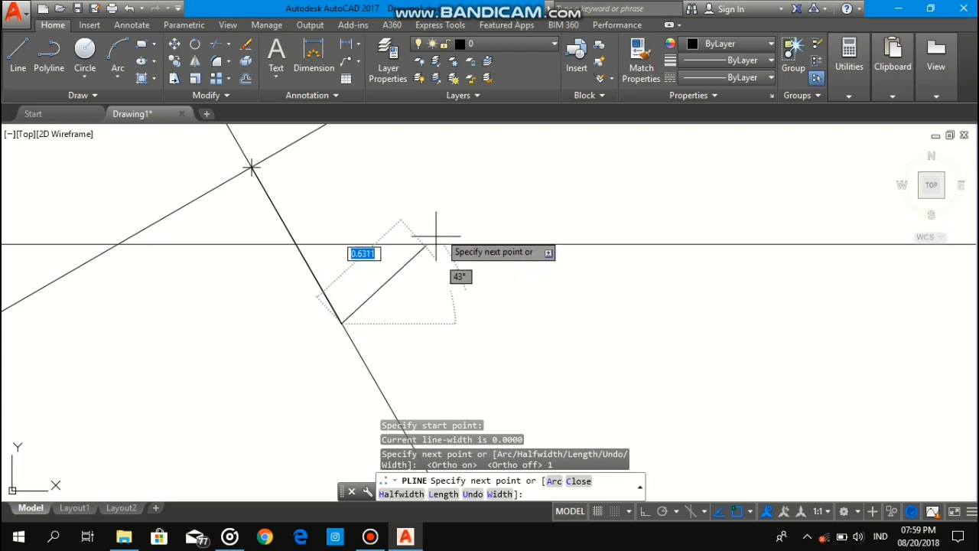
{"action": "scroll", "coordinate": [474, 229], "scroll_direction": "down", "scroll_amount": 8}
{"action": "scroll", "coordinate": [546, 254], "scroll_direction": "down", "scroll_amount": 6}
{"action": "middle_click_drag", "start_coordinate": [648, 235], "coordinate": [640, 251]}
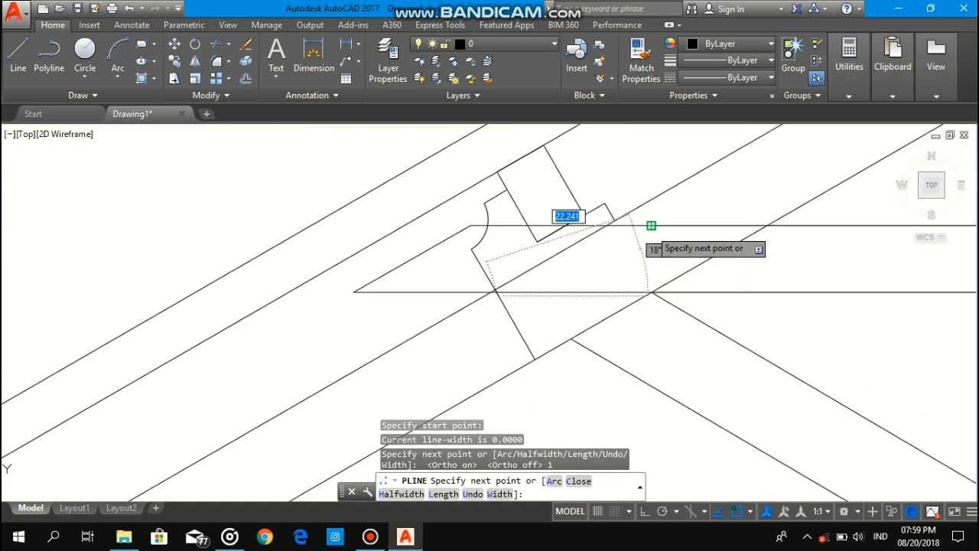
{"action": "scroll", "coordinate": [632, 226], "scroll_direction": "up", "scroll_amount": 5}
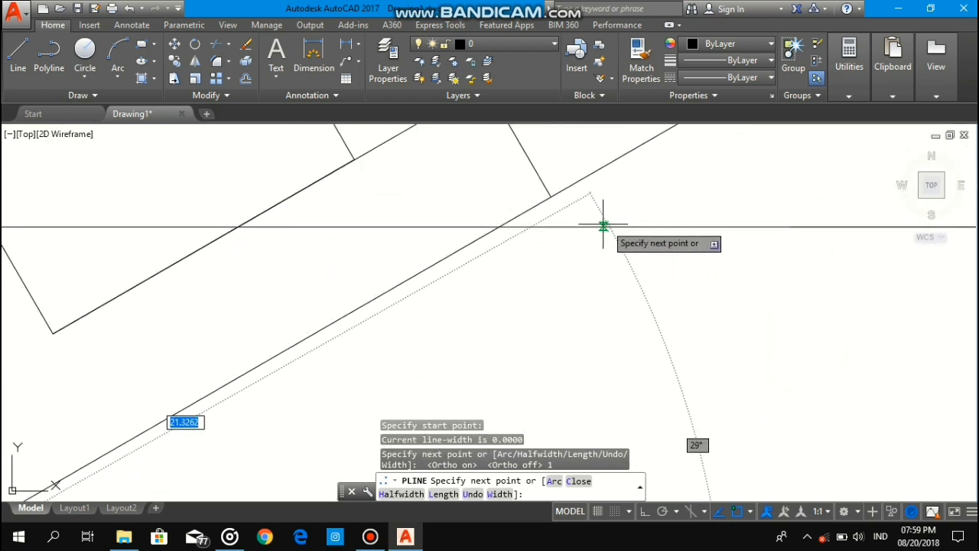
{"action": "left_click", "coordinate": [550, 197]}
{"action": "key", "text": "Return"}
{"action": "scroll", "coordinate": [431, 291], "scroll_direction": "down", "scroll_amount": 3}
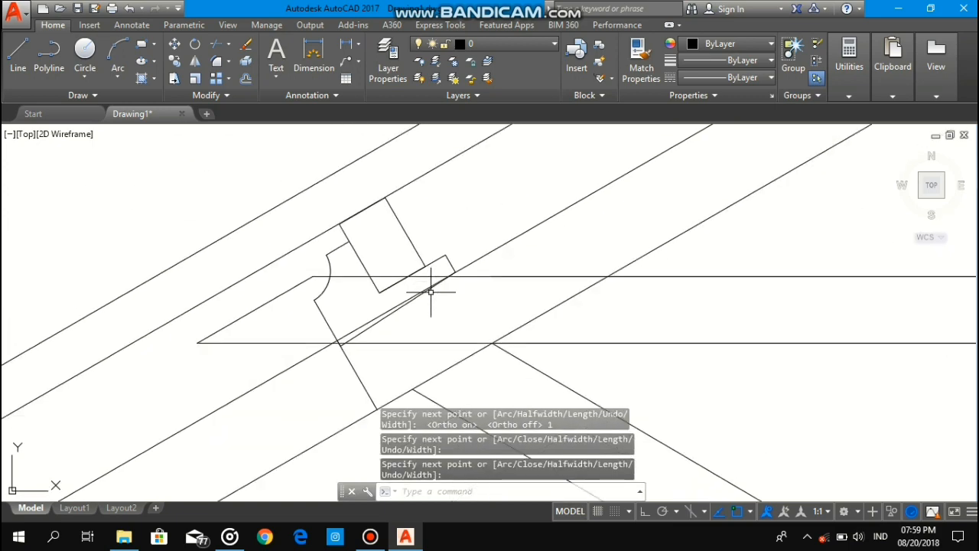
Step: Trim the left rafter's upper edge segment between the cleat and its new notch line
{"action": "type", "text": "TR"}
{"action": "key", "text": "Return"}
{"action": "key", "text": "Return"}
{"action": "scroll", "coordinate": [367, 326], "scroll_direction": "up", "scroll_amount": 6}
{"action": "left_click", "coordinate": [367, 328]}
{"action": "left_click", "coordinate": [343, 291]}
{"action": "scroll", "coordinate": [343, 289], "scroll_direction": "down", "scroll_amount": 4}
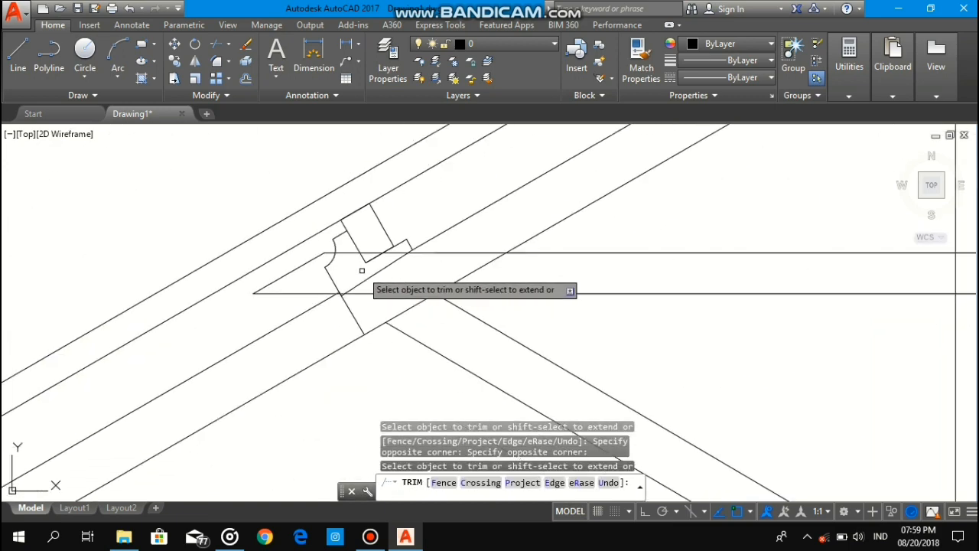
{"action": "key", "text": "Escape"}
{"action": "scroll", "coordinate": [410, 307], "scroll_direction": "up", "scroll_amount": 2}
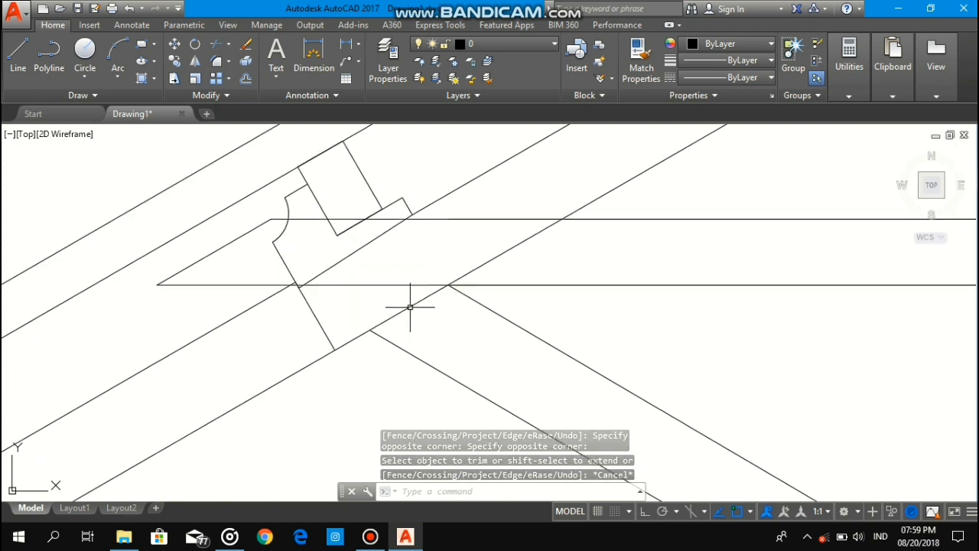
Step: Draw a guide polyline from the left brace's lower corner across the rafter to the cleat's notch line
{"action": "type", "text": "PL"}
{"action": "key", "text": "Return"}
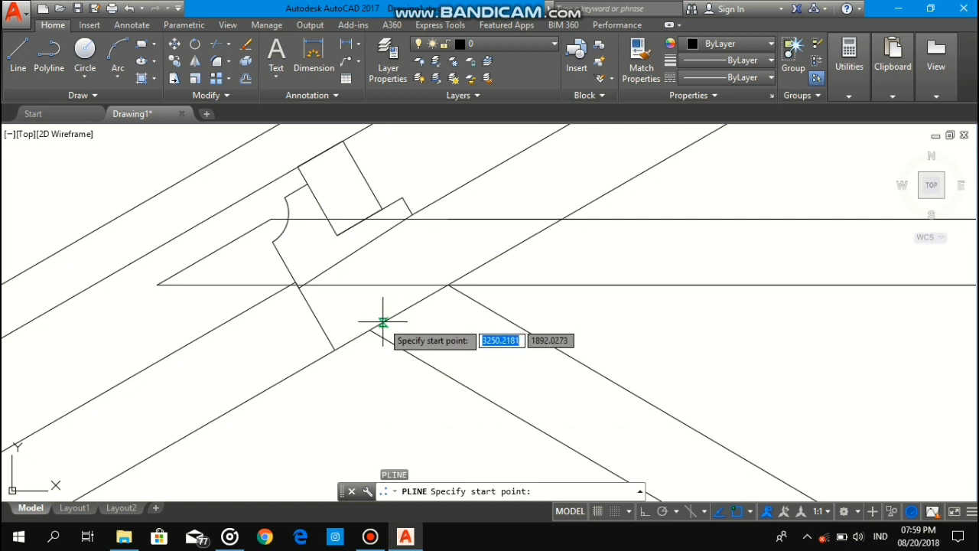
{"action": "scroll", "coordinate": [375, 325], "scroll_direction": "up", "scroll_amount": 3}
{"action": "left_click", "coordinate": [360, 320]}
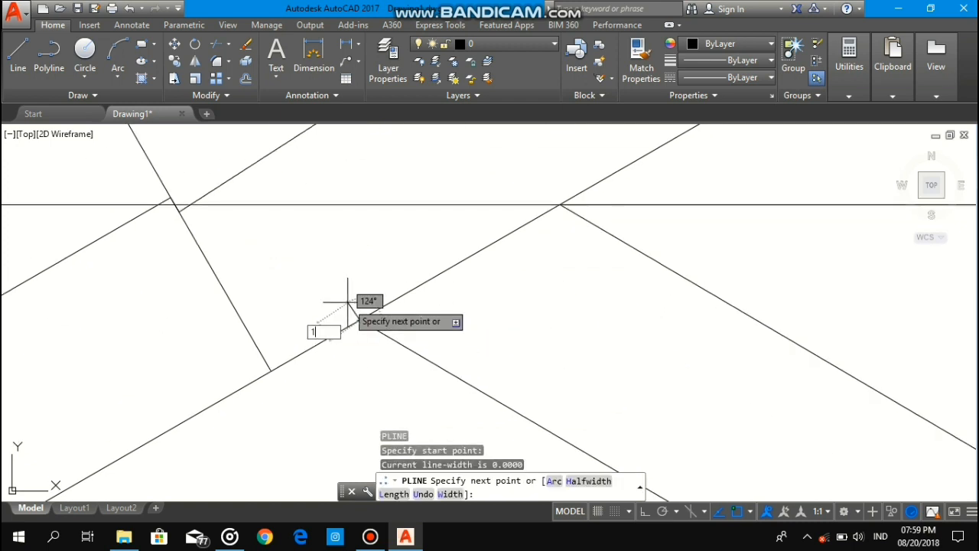
{"action": "scroll", "coordinate": [314, 253], "scroll_direction": "down", "scroll_amount": 4}
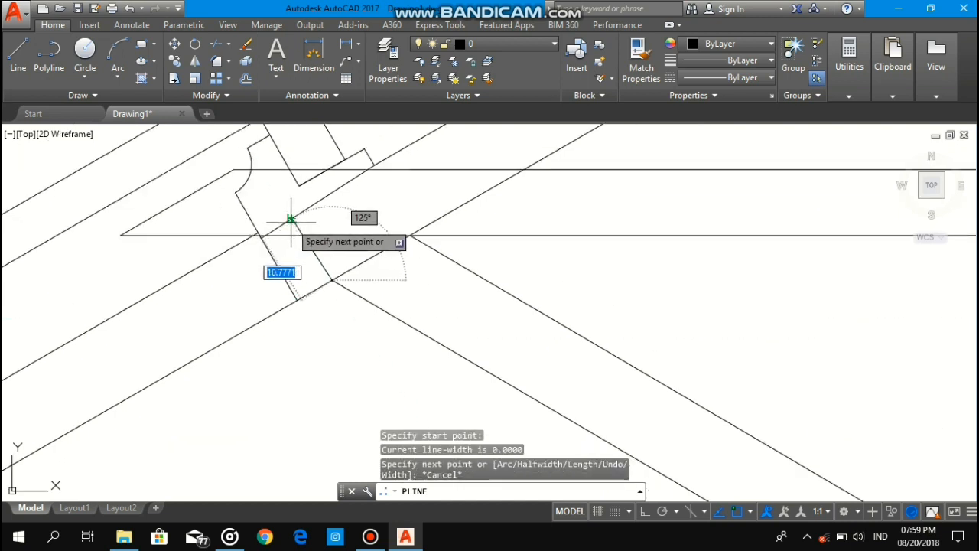
{"action": "left_click", "coordinate": [291, 220]}
{"action": "key", "text": "Escape"}
Step: Draw a polyline notch from the left brace's lower corner, 1 unit along the guide line, ending at the brace's upper corner
{"action": "key", "text": "Return"}
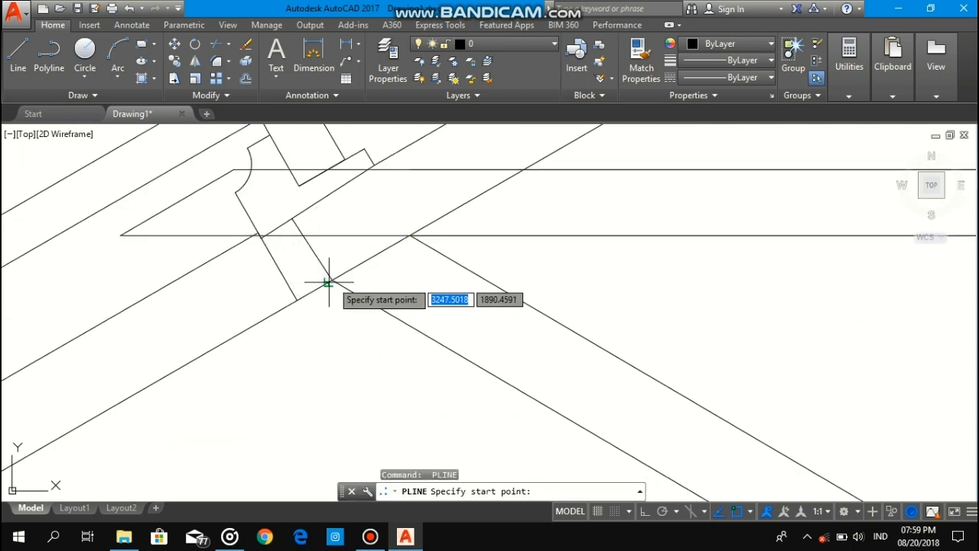
{"action": "left_click", "coordinate": [332, 280]}
{"action": "scroll", "coordinate": [328, 268], "scroll_direction": "up", "scroll_amount": 3}
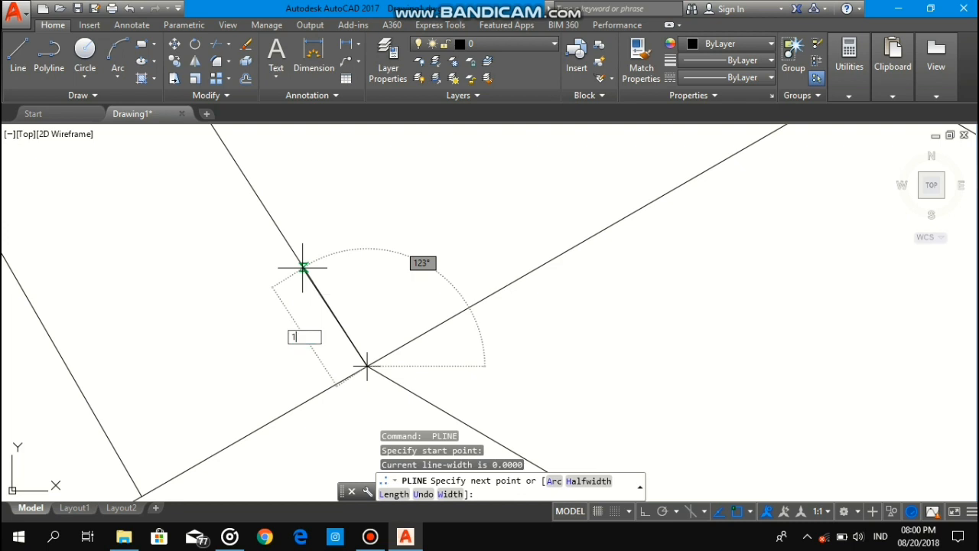
{"action": "key", "text": "Return"}
{"action": "scroll", "coordinate": [321, 268], "scroll_direction": "up", "scroll_amount": 4}
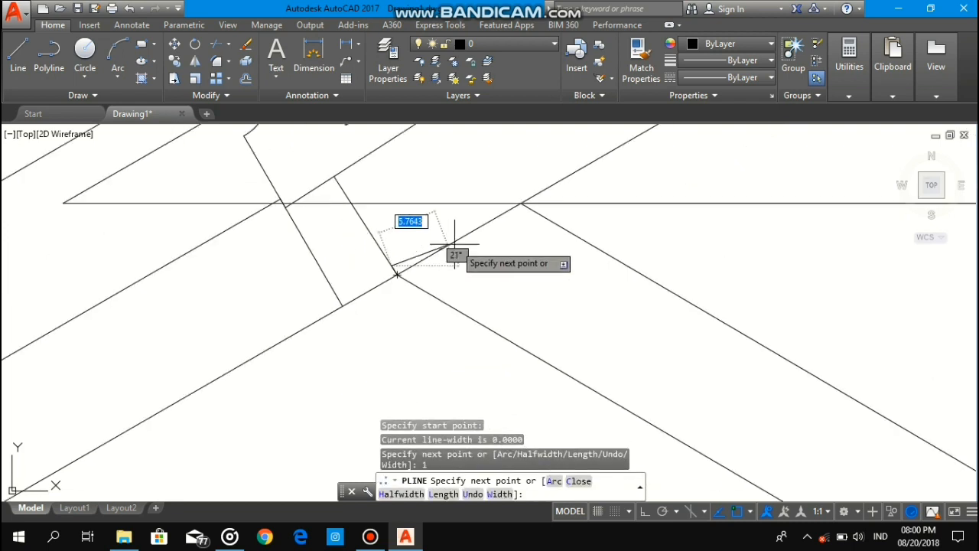
{"action": "left_click", "coordinate": [522, 203]}
{"action": "key", "text": "Return"}
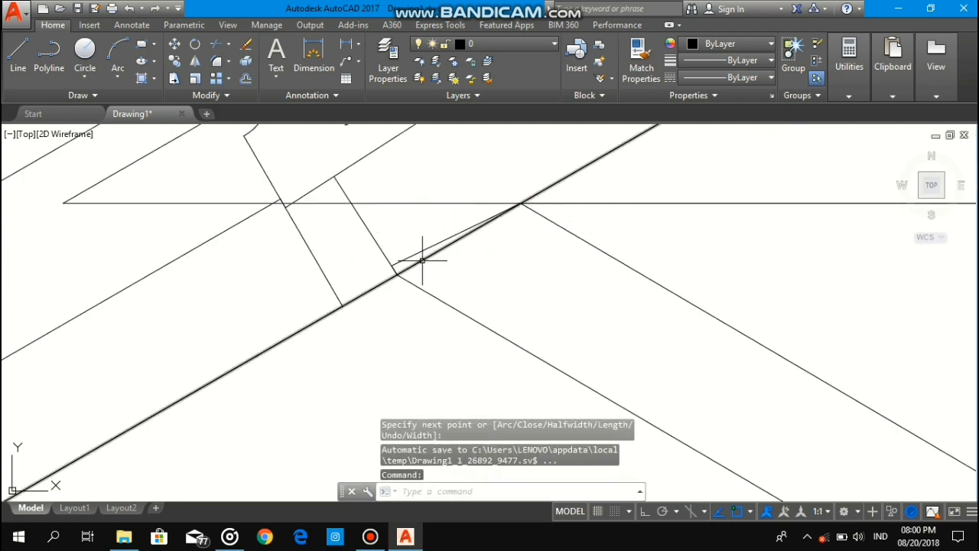
Step: Trim the left rafter's lower edge segment at the brace notch and remove the guide line beyond the notch
{"action": "type", "text": "tr"}
{"action": "key", "text": "Return"}
{"action": "key", "text": "Return"}
{"action": "scroll", "coordinate": [439, 265], "scroll_direction": "up", "scroll_amount": 4}
{"action": "left_click", "coordinate": [438, 264]}
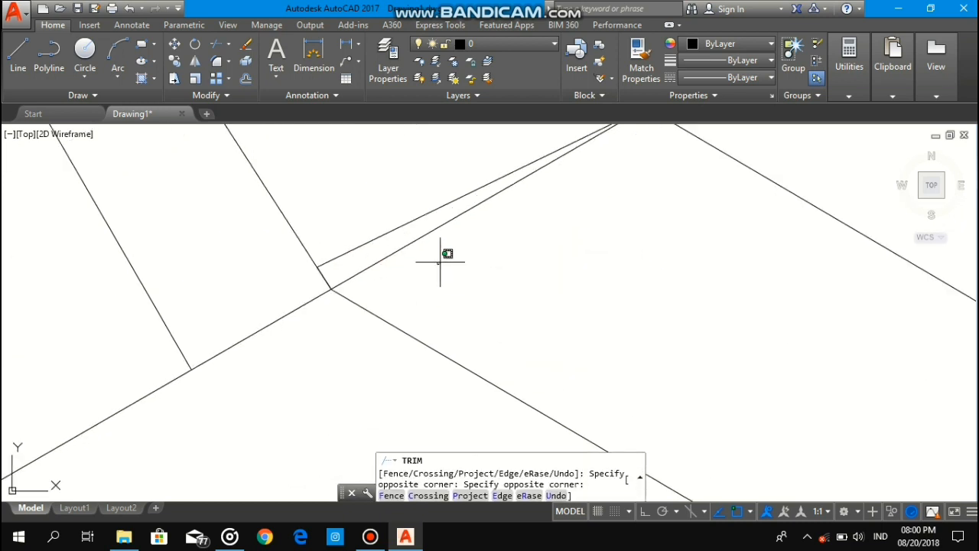
{"action": "left_click", "coordinate": [407, 241]}
{"action": "left_click", "coordinate": [307, 208]}
{"action": "left_click", "coordinate": [244, 206]}
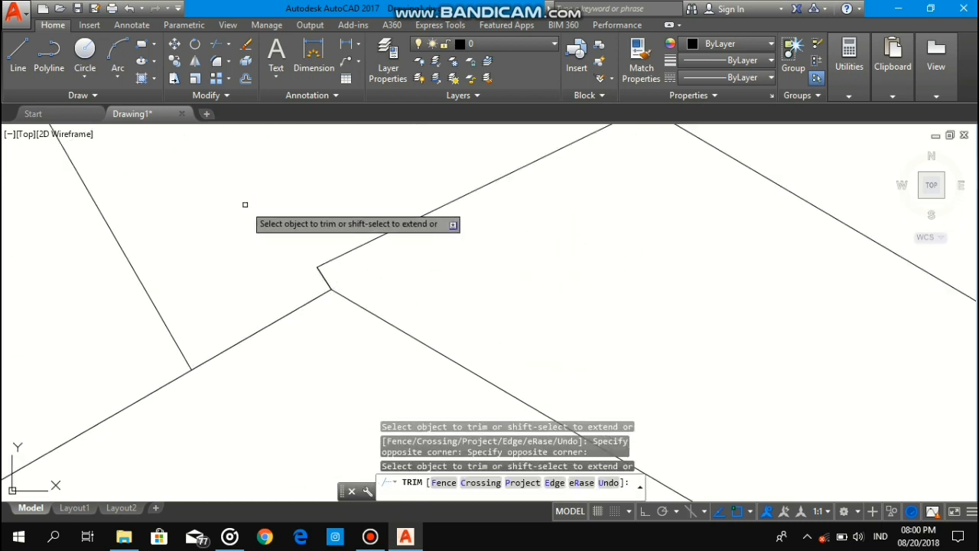
{"action": "scroll", "coordinate": [247, 193], "scroll_direction": "down", "scroll_amount": 4}
{"action": "middle_click_drag", "start_coordinate": [248, 190], "coordinate": [244, 301]}
{"action": "key", "text": "Escape"}
{"action": "scroll", "coordinate": [299, 291], "scroll_direction": "down", "scroll_amount": 4}
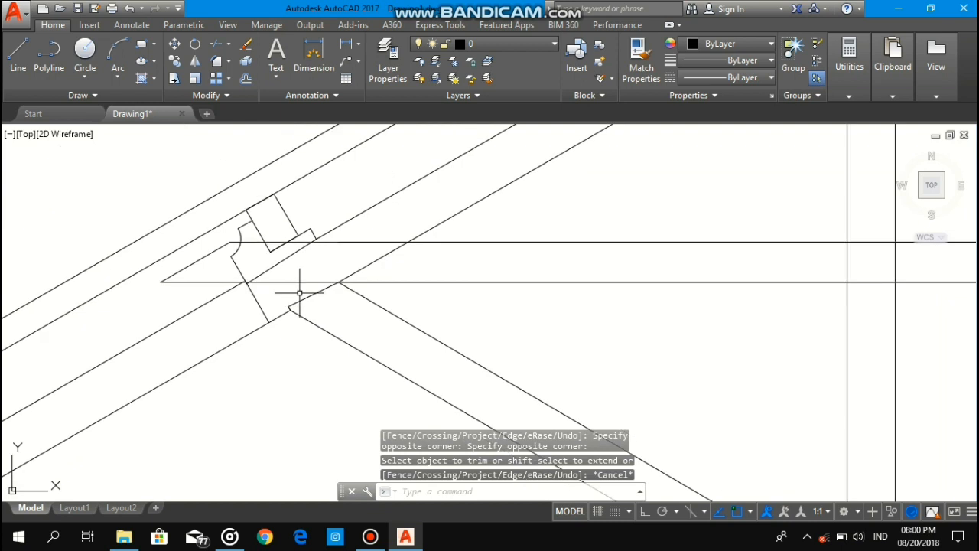
Step: Mirror the left brace notch across the post's vertical centre axis, keeping the original
{"action": "type", "text": "mi"}
{"action": "key", "text": "Return"}
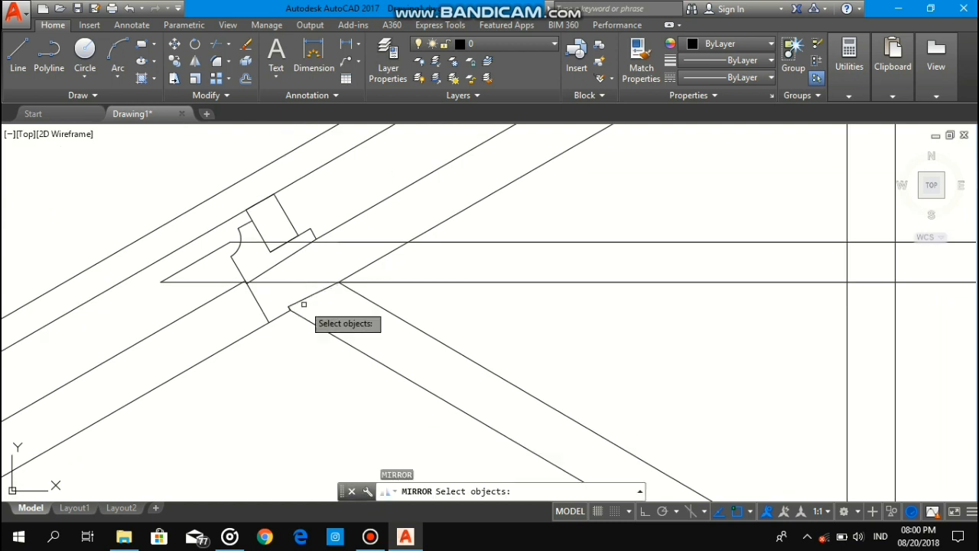
{"action": "scroll", "coordinate": [303, 306], "scroll_direction": "up", "scroll_amount": 4}
{"action": "left_click", "coordinate": [303, 306]}
{"action": "left_click", "coordinate": [287, 283]}
{"action": "scroll", "coordinate": [324, 280], "scroll_direction": "down", "scroll_amount": 4}
{"action": "scroll", "coordinate": [324, 279], "scroll_direction": "down", "scroll_amount": 3}
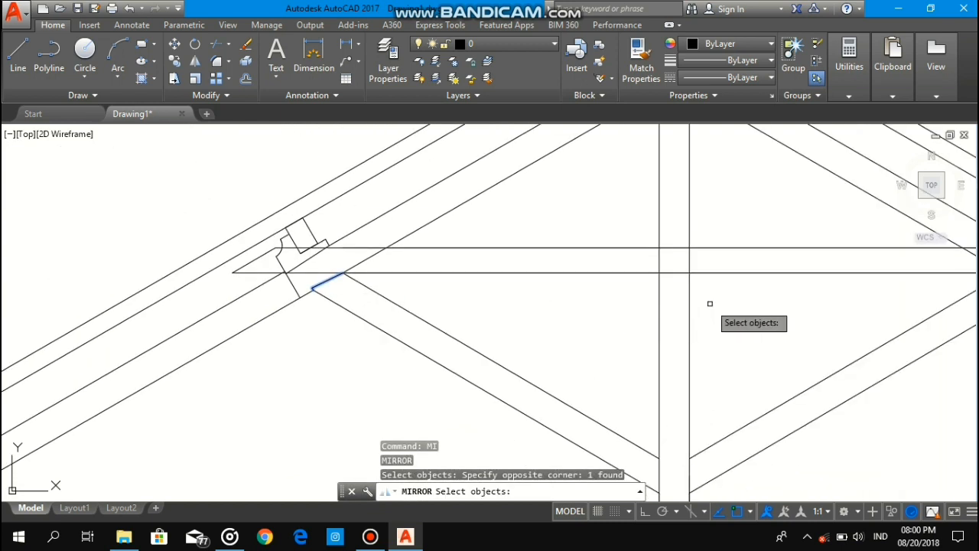
{"action": "key", "text": "Return"}
{"action": "scroll", "coordinate": [675, 273], "scroll_direction": "down", "scroll_amount": 3}
{"action": "scroll", "coordinate": [673, 245], "scroll_direction": "up", "scroll_amount": 5}
{"action": "left_click", "coordinate": [683, 178]}
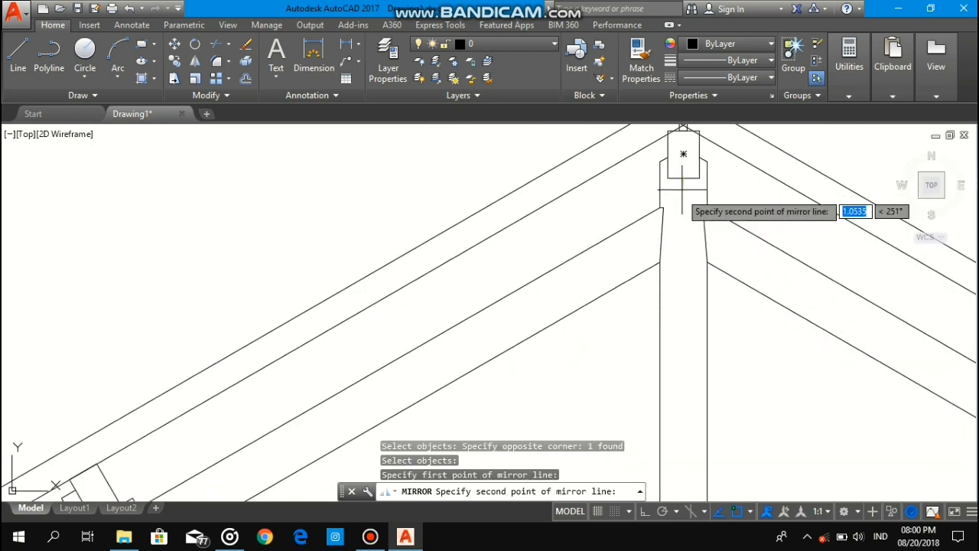
{"action": "key", "text": "F8"}
{"action": "left_click", "coordinate": [686, 350]}
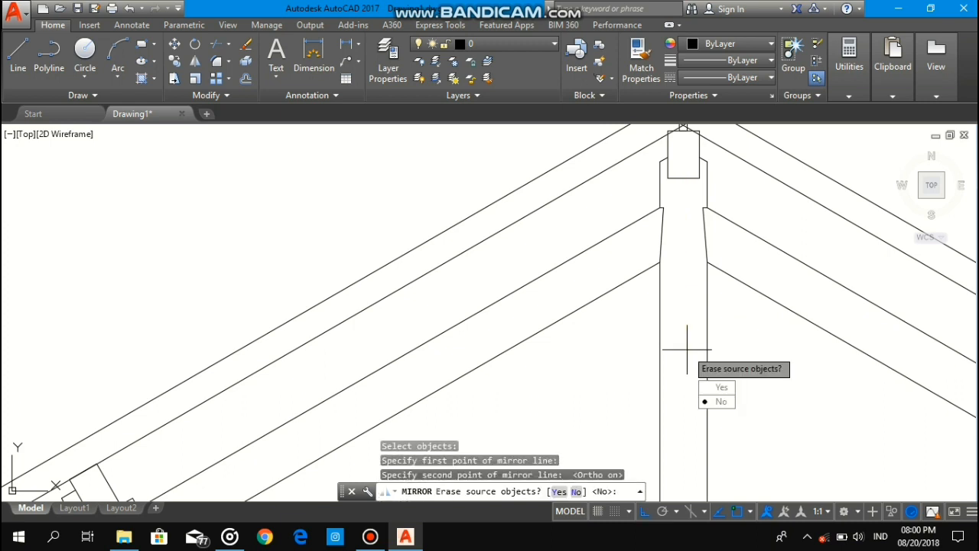
{"action": "key", "text": "Return"}
Step: Mirror the slanted notch line under the left cleat across the post's vertical centre axis, keeping the original
{"action": "scroll", "coordinate": [509, 350], "scroll_direction": "down", "scroll_amount": 6}
{"action": "mouse_move", "coordinate": [510, 349]}
{"action": "middle_mouse_down"}
{"action": "mouse_move", "coordinate": [481, 410]}
{"action": "mouse_move", "coordinate": [511, 350]}
{"action": "middle_mouse_up"}
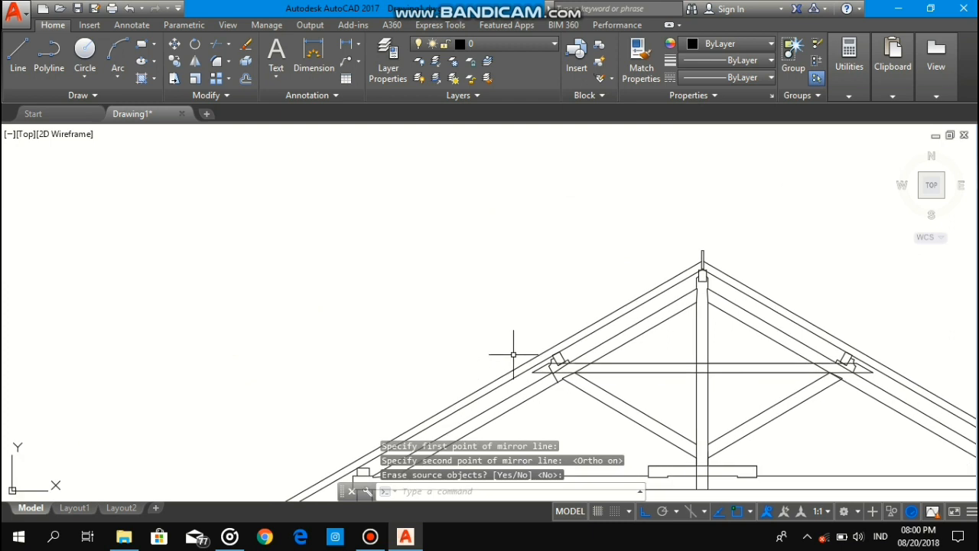
{"action": "scroll", "coordinate": [553, 358], "scroll_direction": "up", "scroll_amount": 8}
{"action": "scroll", "coordinate": [571, 318], "scroll_direction": "up", "scroll_amount": 2}
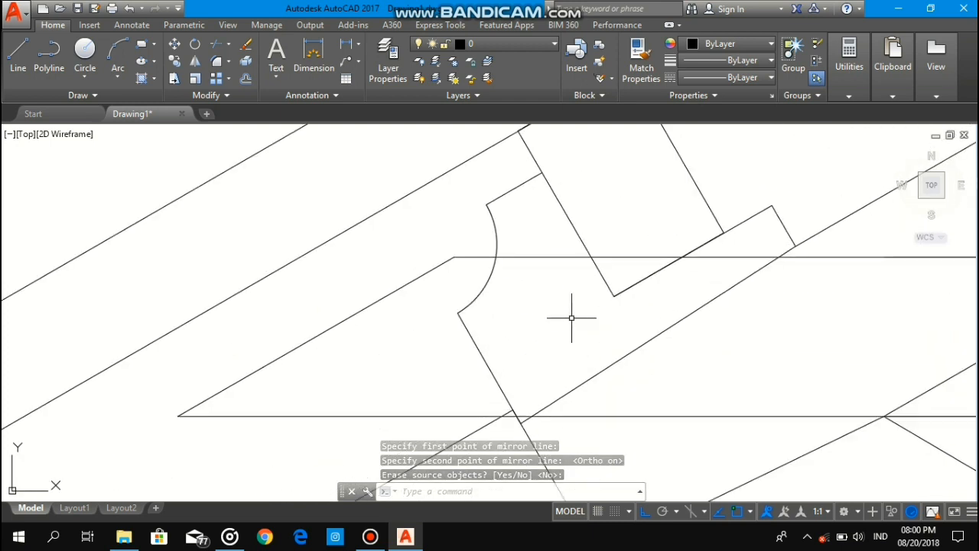
{"action": "type", "text": "mi"}
{"action": "key", "text": "Return"}
{"action": "left_click", "coordinate": [610, 375]}
{"action": "left_click", "coordinate": [589, 366]}
{"action": "scroll", "coordinate": [618, 357], "scroll_direction": "down", "scroll_amount": 3}
{"action": "key", "text": "Return"}
{"action": "scroll", "coordinate": [741, 313], "scroll_direction": "down", "scroll_amount": 4}
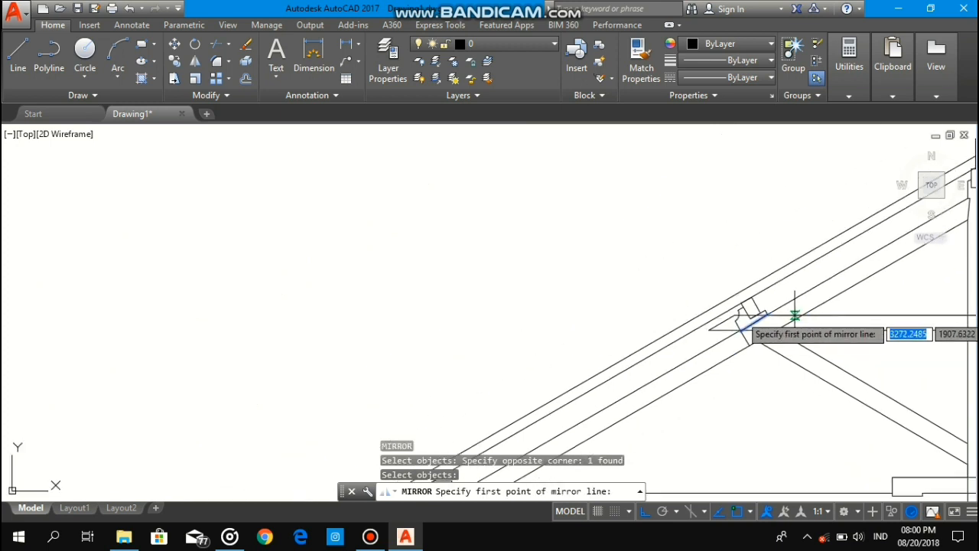
{"action": "scroll", "coordinate": [719, 218], "scroll_direction": "up", "scroll_amount": 4}
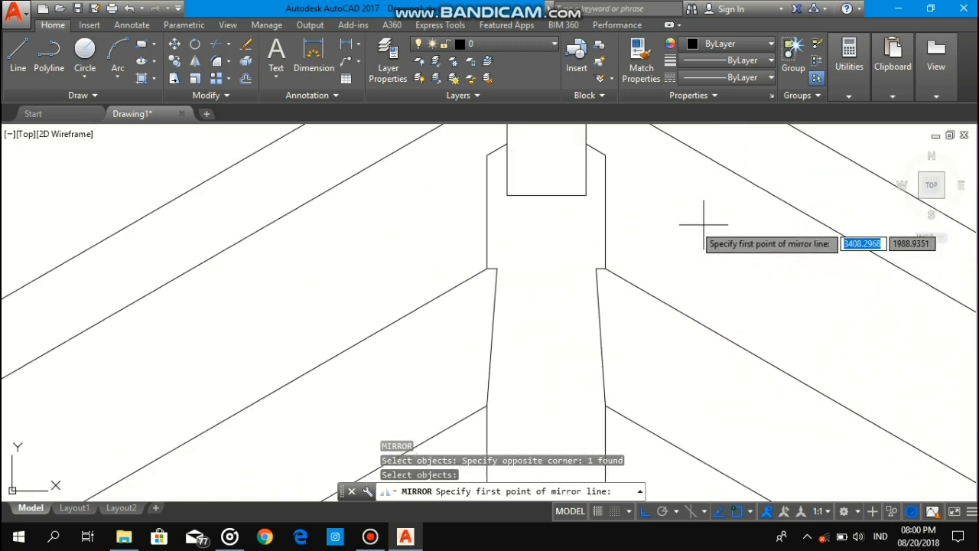
{"action": "left_click", "coordinate": [546, 196]}
{"action": "left_click", "coordinate": [532, 284]}
{"action": "key", "text": "Return"}
Step: Trim the right rafter's lower edge segment at the mirrored brace notch
{"action": "scroll", "coordinate": [533, 284], "scroll_direction": "down", "scroll_amount": 3}
{"action": "scroll", "coordinate": [695, 394], "scroll_direction": "up", "scroll_amount": 6}
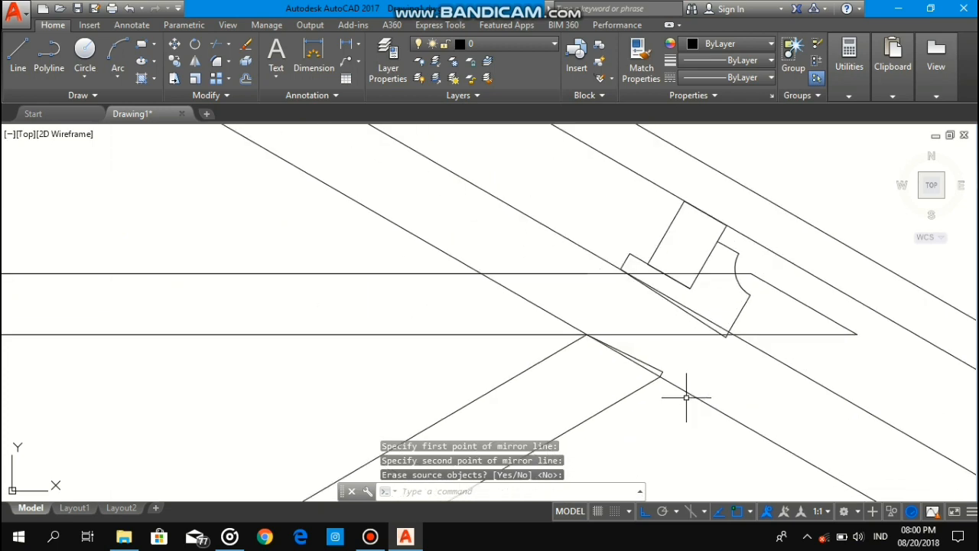
{"action": "type", "text": "tr"}
{"action": "key", "text": "Return"}
{"action": "key", "text": "Return"}
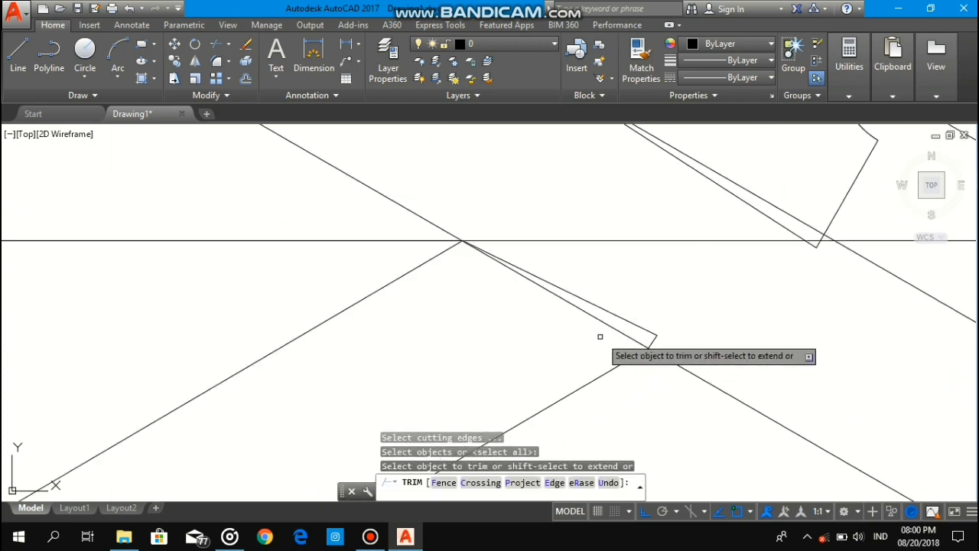
{"action": "left_click", "coordinate": [604, 327]}
{"action": "left_click", "coordinate": [600, 322]}
{"action": "scroll", "coordinate": [654, 285], "scroll_direction": "down", "scroll_amount": 2}
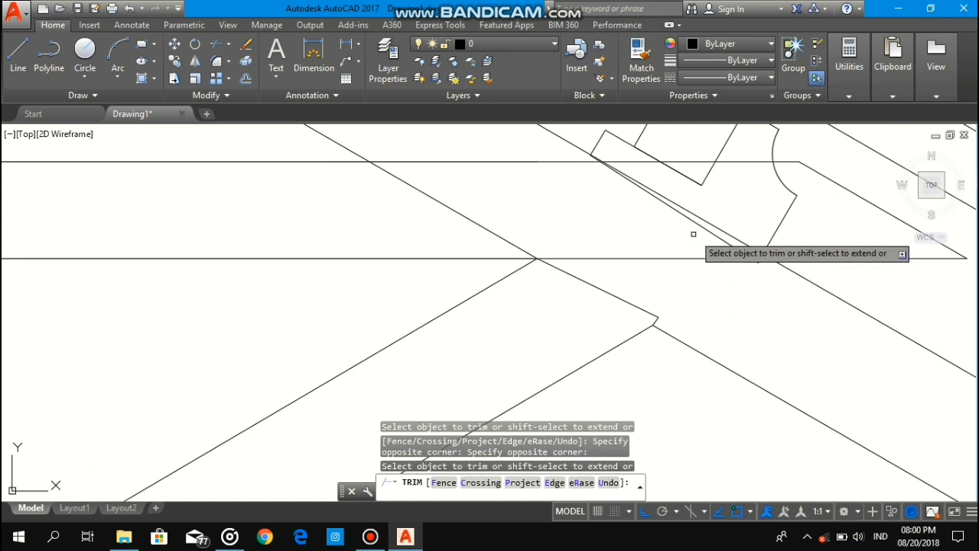
Step: Trim the right rafter's upper edge segment between the right cleat and its mirrored notch line
{"action": "scroll", "coordinate": [722, 229], "scroll_direction": "up", "scroll_amount": 4}
{"action": "middle_click_drag", "start_coordinate": [719, 228], "coordinate": [709, 283]}
{"action": "left_click", "coordinate": [720, 294]}
{"action": "left_click", "coordinate": [713, 269]}
{"action": "scroll", "coordinate": [712, 266], "scroll_direction": "down", "scroll_amount": 2}
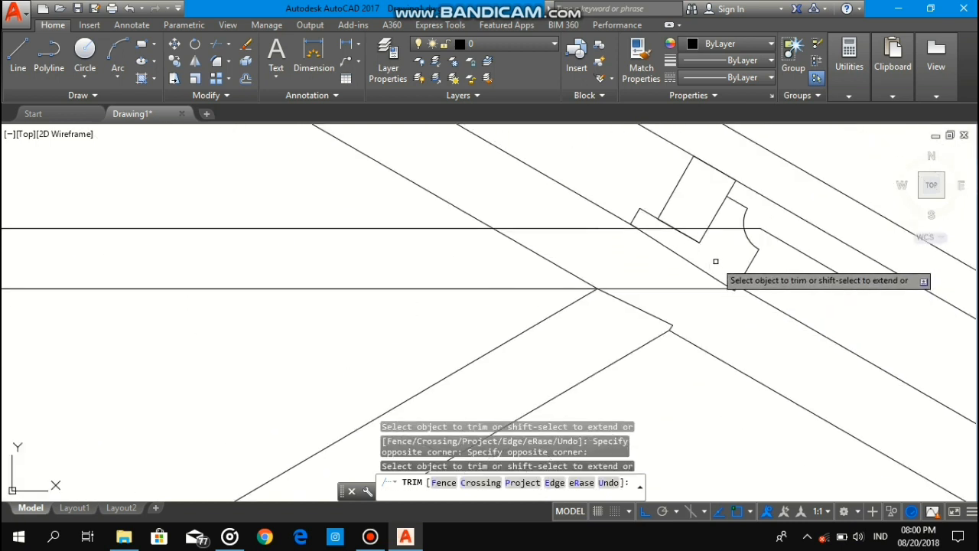
Step: Examine the whole truss and the left cleat and brace joint for remaining uncut lines
{"action": "scroll", "coordinate": [715, 261], "scroll_direction": "down", "scroll_amount": 5}
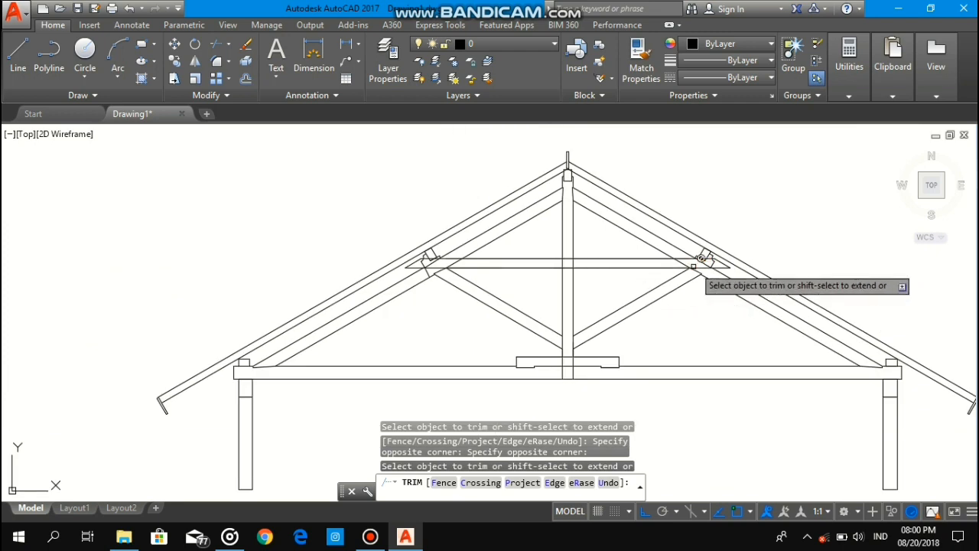
{"action": "scroll", "coordinate": [701, 258], "scroll_direction": "up", "scroll_amount": 5}
{"action": "scroll", "coordinate": [692, 273], "scroll_direction": "down", "scroll_amount": 5}
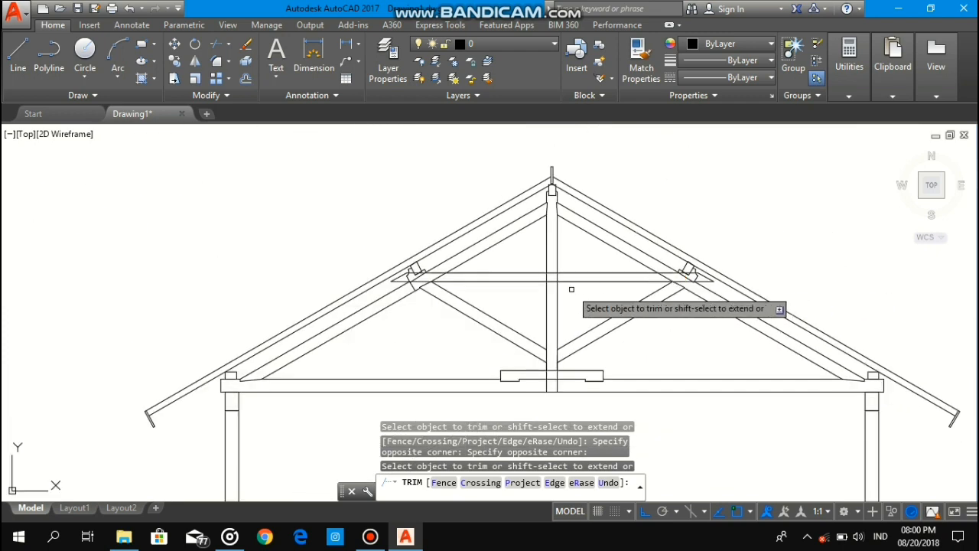
{"action": "scroll", "coordinate": [571, 289], "scroll_direction": "down", "scroll_amount": 2}
{"action": "scroll", "coordinate": [573, 312], "scroll_direction": "down", "scroll_amount": 2}
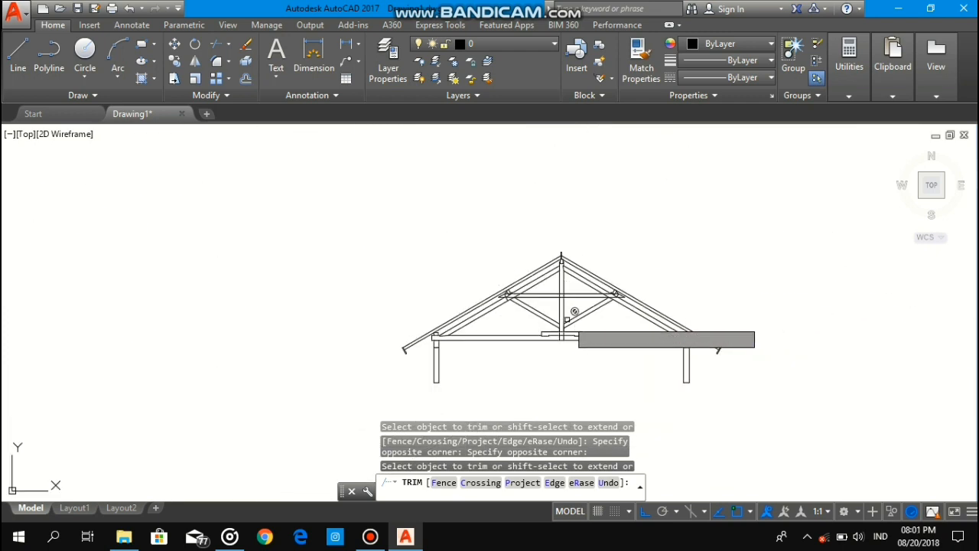
{"action": "scroll", "coordinate": [569, 319], "scroll_direction": "up", "scroll_amount": 4}
{"action": "scroll", "coordinate": [570, 319], "scroll_direction": "up", "scroll_amount": 4}
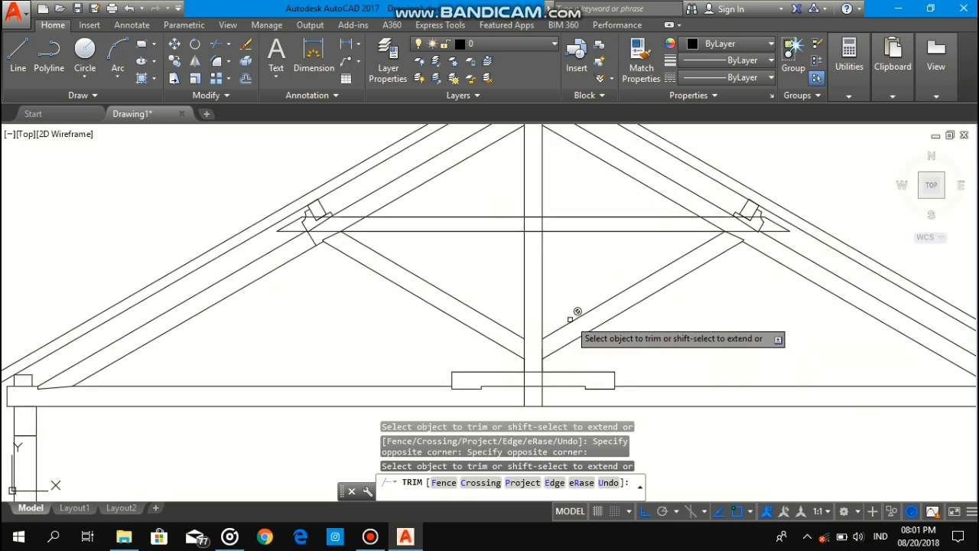
{"action": "scroll", "coordinate": [556, 317], "scroll_direction": "down", "scroll_amount": 6}
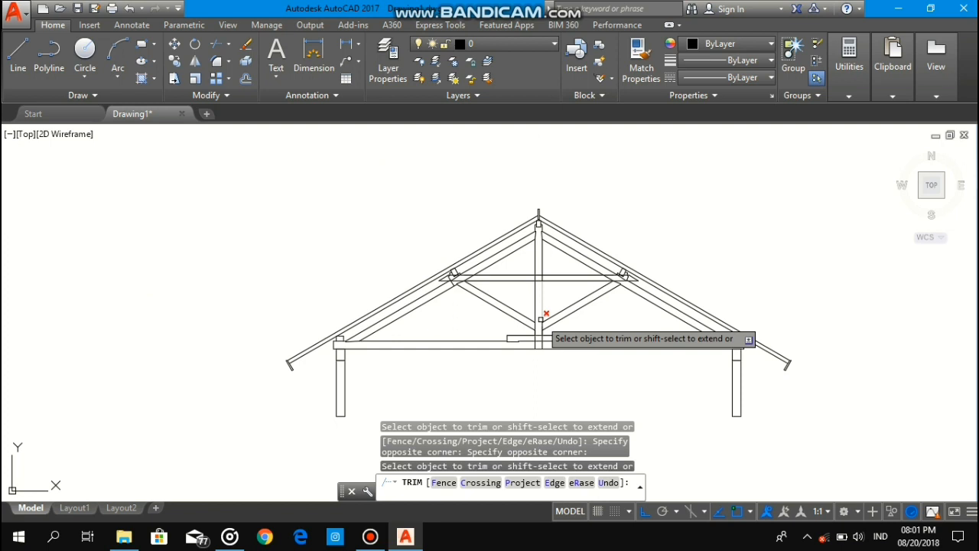
{"action": "scroll", "coordinate": [437, 283], "scroll_direction": "up", "scroll_amount": 8}
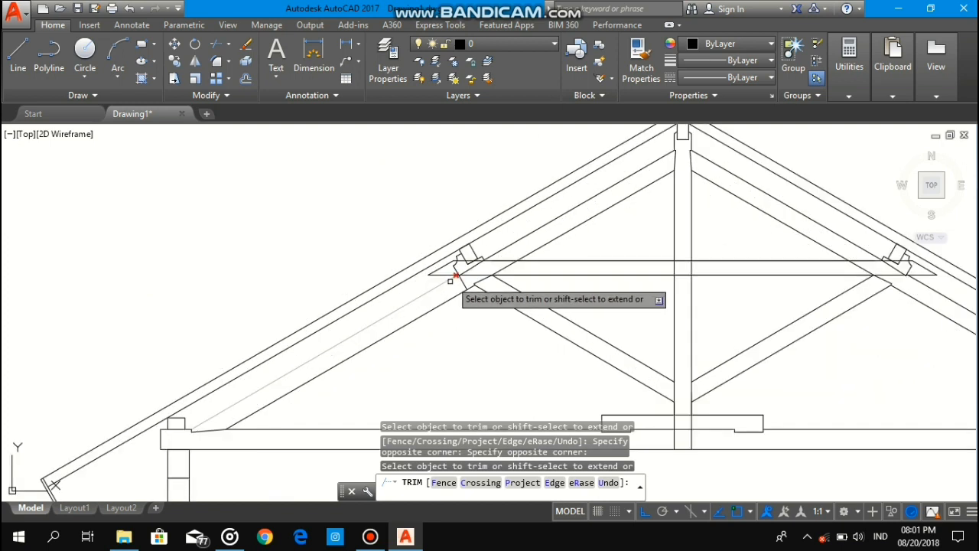
{"action": "scroll", "coordinate": [486, 274], "scroll_direction": "down", "scroll_amount": 2}
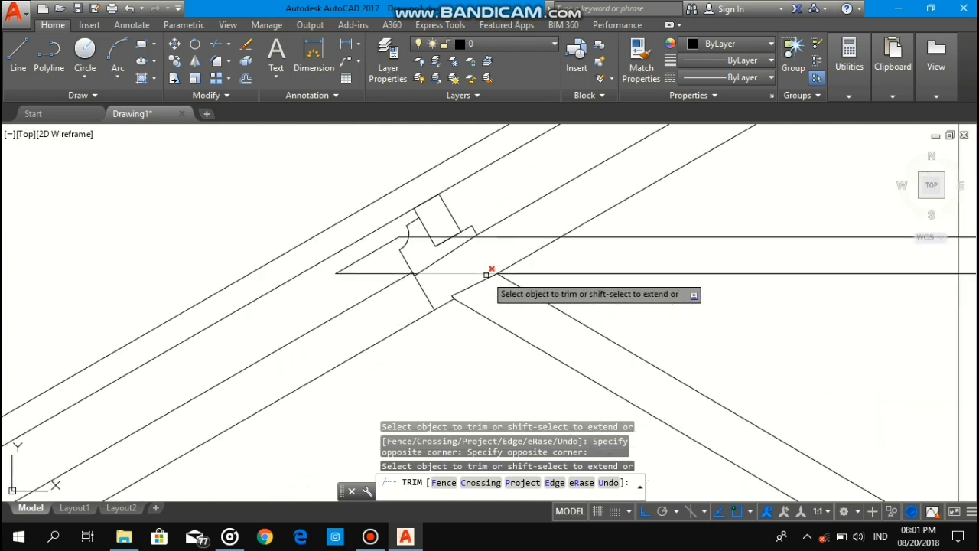
{"action": "scroll", "coordinate": [486, 274], "scroll_direction": "down", "scroll_amount": 5}
{"action": "scroll", "coordinate": [566, 234], "scroll_direction": "up", "scroll_amount": 6}
{"action": "scroll", "coordinate": [555, 214], "scroll_direction": "down", "scroll_amount": 3}
Step: Trim the roof lines crossing inside the narrow vertical ridge board and delete the leftover segment
{"action": "scroll", "coordinate": [549, 203], "scroll_direction": "up", "scroll_amount": 9}
{"action": "scroll", "coordinate": [535, 249], "scroll_direction": "up", "scroll_amount": 4}
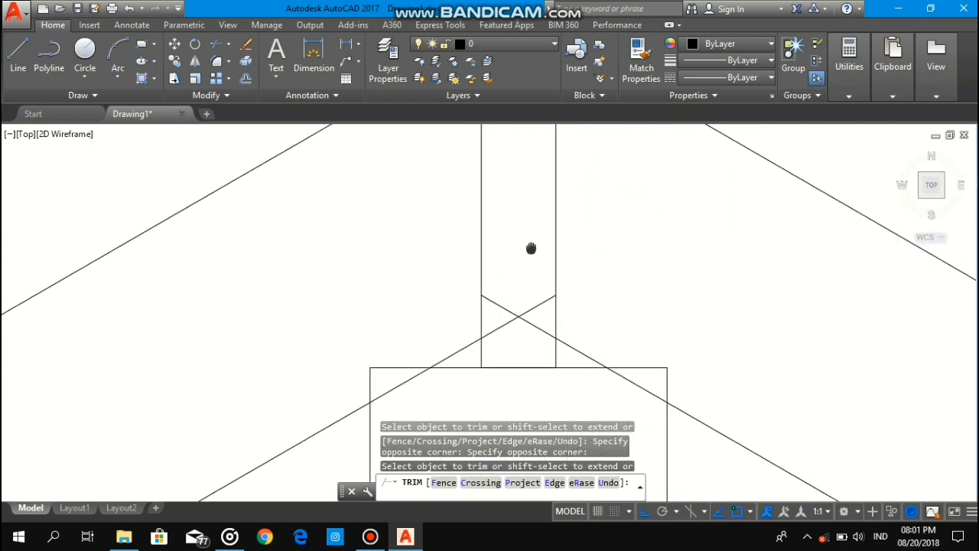
{"action": "scroll", "coordinate": [514, 277], "scroll_direction": "down", "scroll_amount": 2}
{"action": "key", "text": "Escape"}
{"action": "key", "text": "Return"}
{"action": "key", "text": "Return"}
{"action": "left_click", "coordinate": [527, 357]}
{"action": "left_click", "coordinate": [492, 301]}
{"action": "key", "text": "Escape"}
{"action": "left_click", "coordinate": [518, 311]}
{"action": "left_click", "coordinate": [533, 330]}
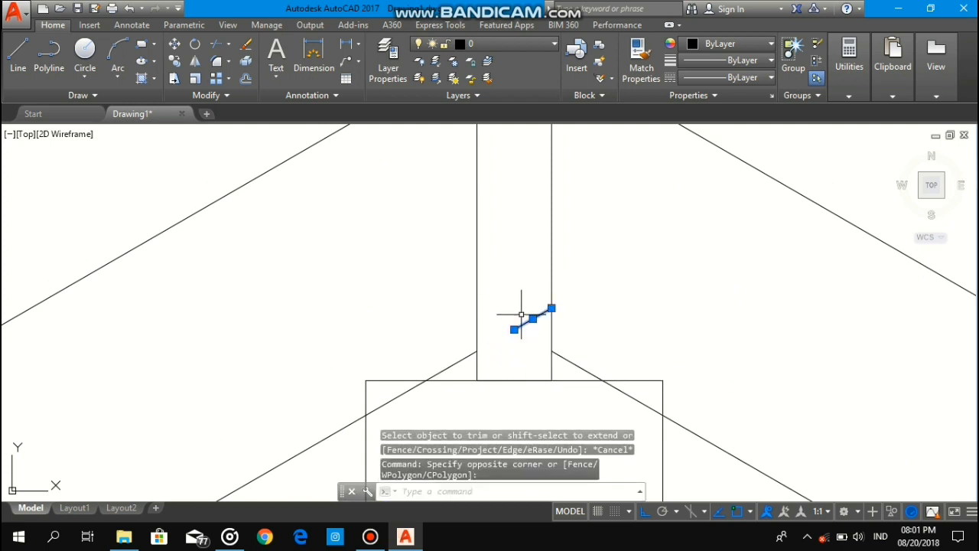
{"action": "key", "text": "Delete"}
Step: Examine the ridge, the right cleat joint and the right end of the bottom beam
{"action": "scroll", "coordinate": [521, 313], "scroll_direction": "down", "scroll_amount": 4}
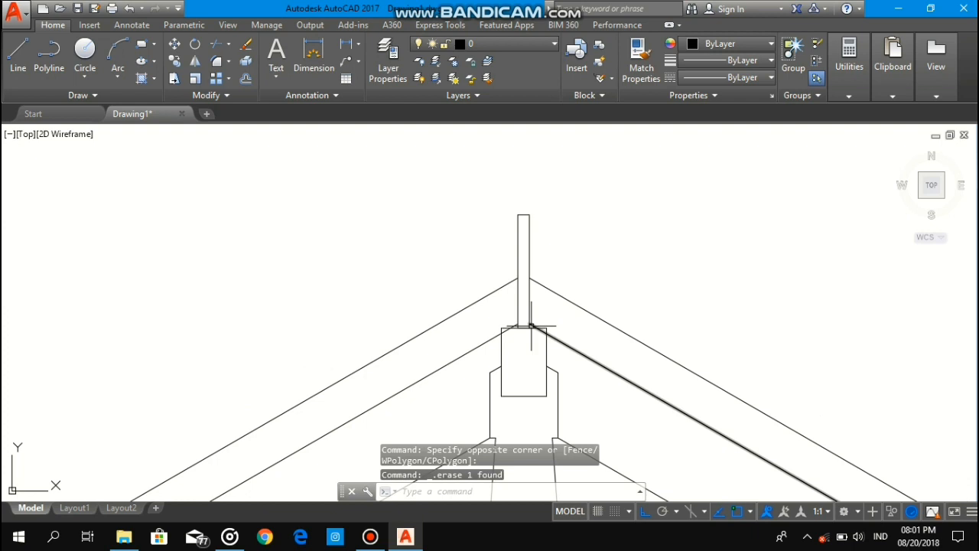
{"action": "scroll", "coordinate": [553, 325], "scroll_direction": "down", "scroll_amount": 6}
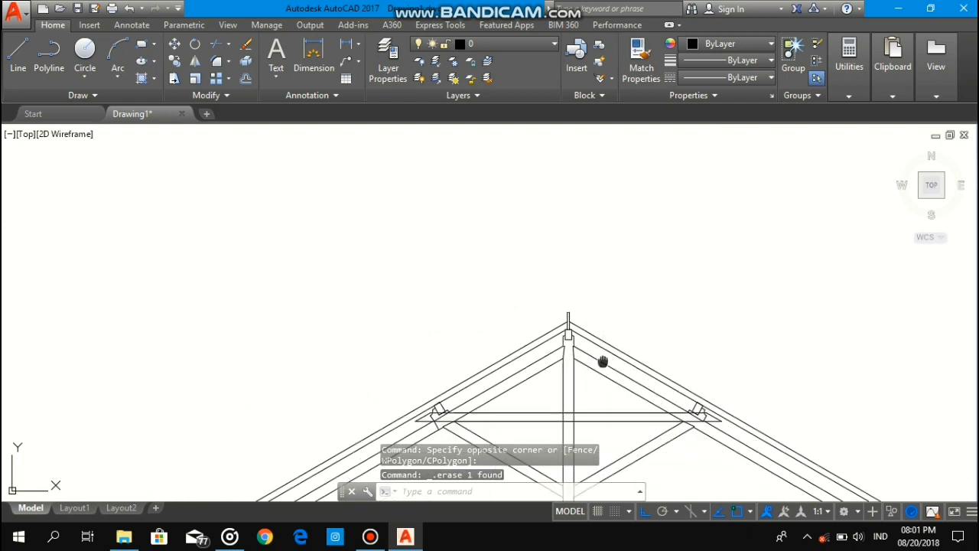
{"action": "scroll", "coordinate": [669, 368], "scroll_direction": "up", "scroll_amount": 5}
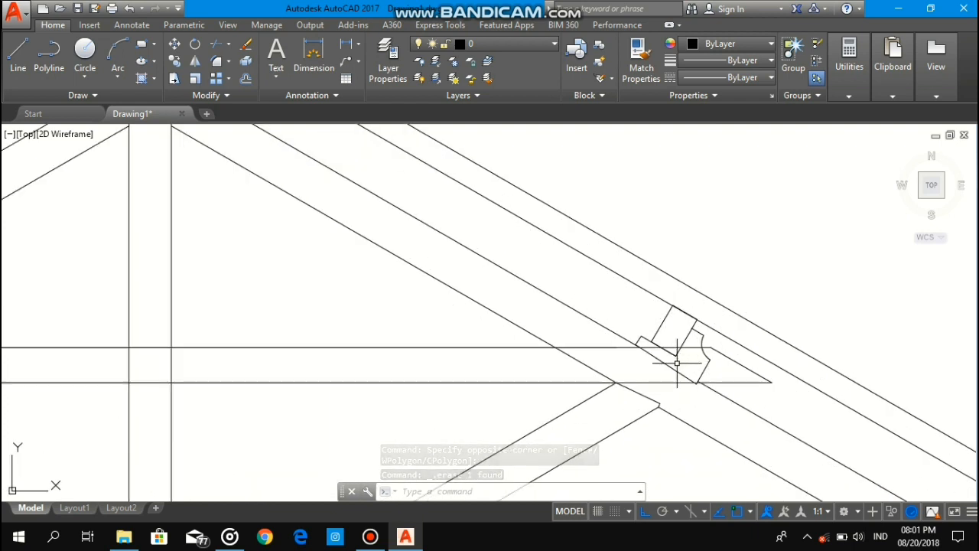
{"action": "scroll", "coordinate": [677, 363], "scroll_direction": "up", "scroll_amount": 3}
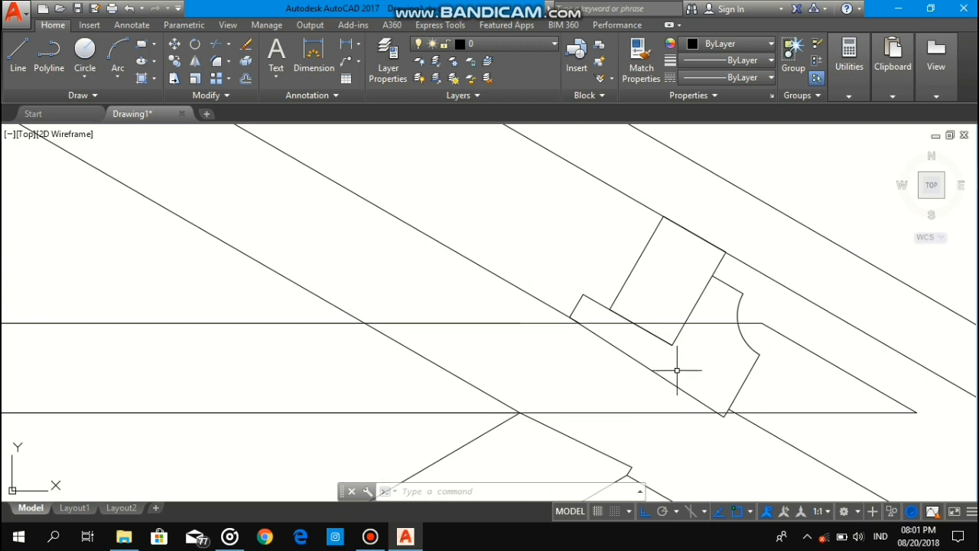
{"action": "scroll", "coordinate": [677, 370], "scroll_direction": "down", "scroll_amount": 7}
{"action": "middle_click_drag", "start_coordinate": [765, 405], "coordinate": [647, 295]}
{"action": "scroll", "coordinate": [813, 398], "scroll_direction": "up", "scroll_amount": 8}
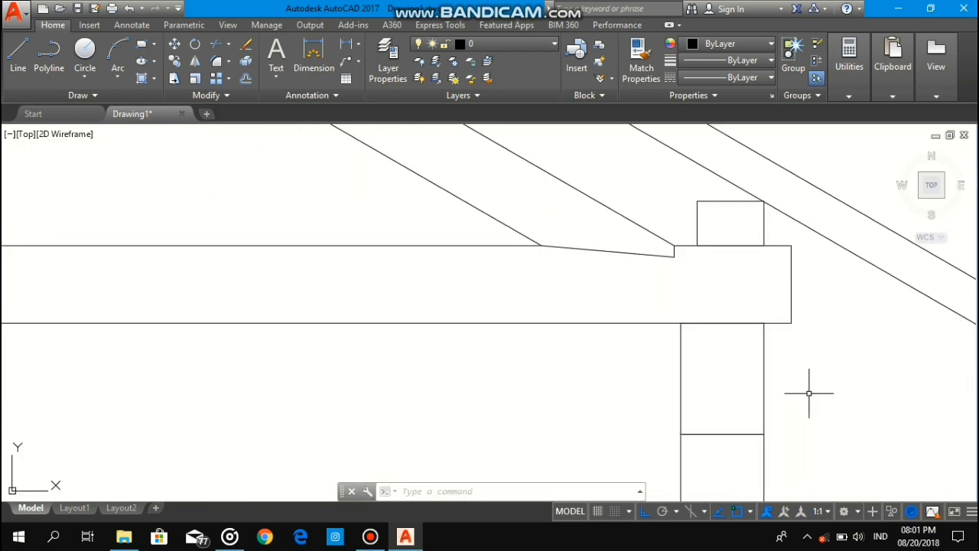
{"action": "scroll", "coordinate": [807, 391], "scroll_direction": "down", "scroll_amount": 7}
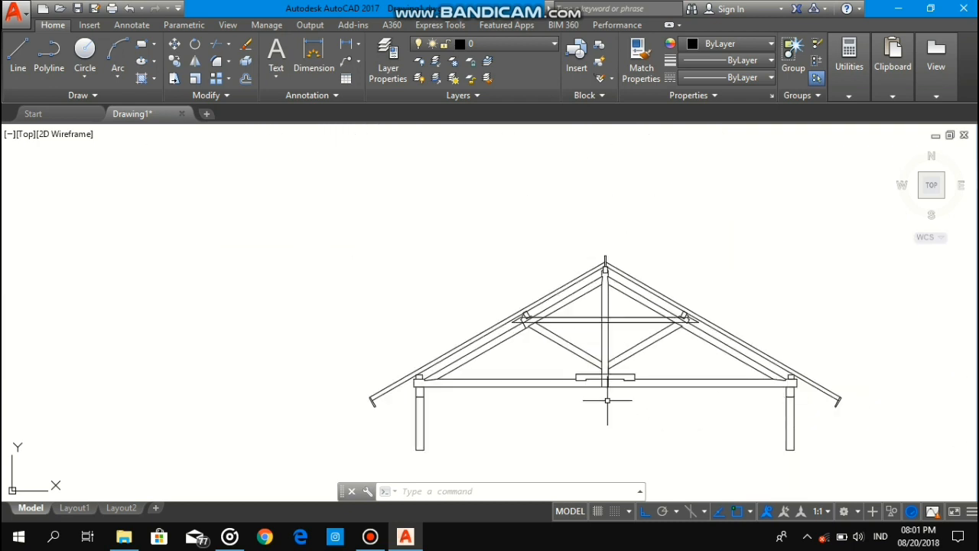
Step: Draw a polyline from the post's left edge at the bottom beam's top, 15 units left, then down to the beam's lower edge
{"action": "scroll", "coordinate": [607, 400], "scroll_direction": "up", "scroll_amount": 9}
{"action": "scroll", "coordinate": [601, 375], "scroll_direction": "down", "scroll_amount": 4}
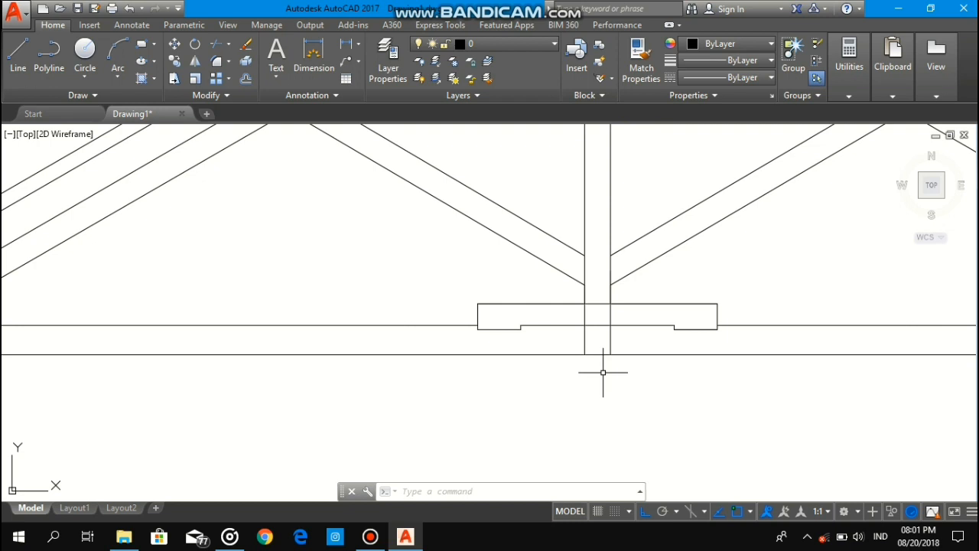
{"action": "key", "text": "Return"}
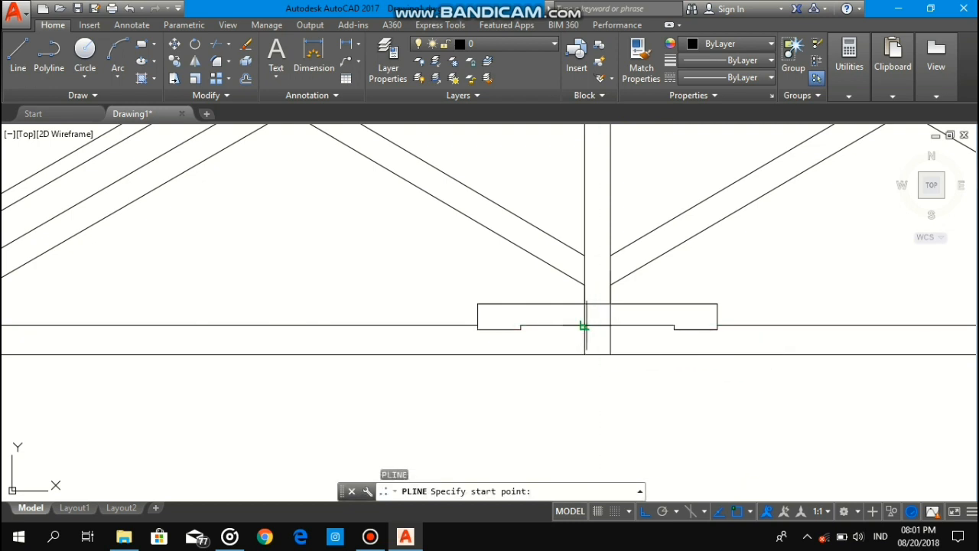
{"action": "left_click", "coordinate": [584, 325]}
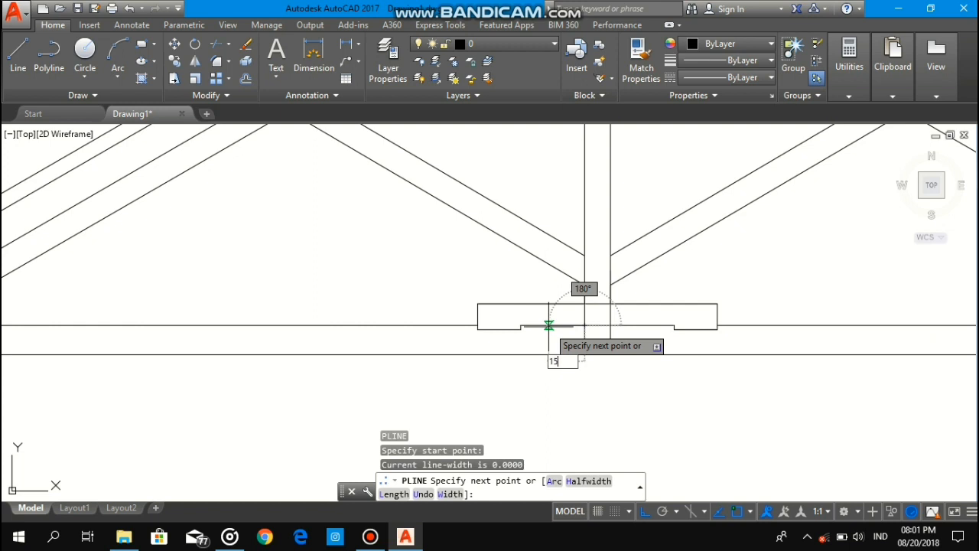
{"action": "type", "text": "15"}
{"action": "key", "text": "Return"}
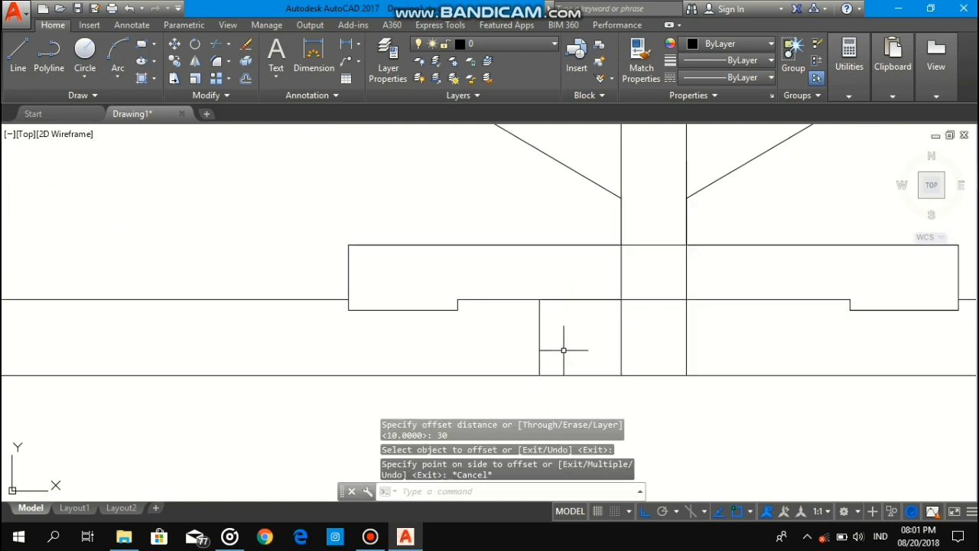
Step: Mirror the new L-shaped polyline across the post's vertical centre axis to its right side, keeping the original
{"action": "type", "text": "I"}
{"action": "key", "text": "Return"}
{"action": "left_click", "coordinate": [568, 350]}
{"action": "left_click", "coordinate": [505, 334]}
{"action": "key", "text": "Return"}
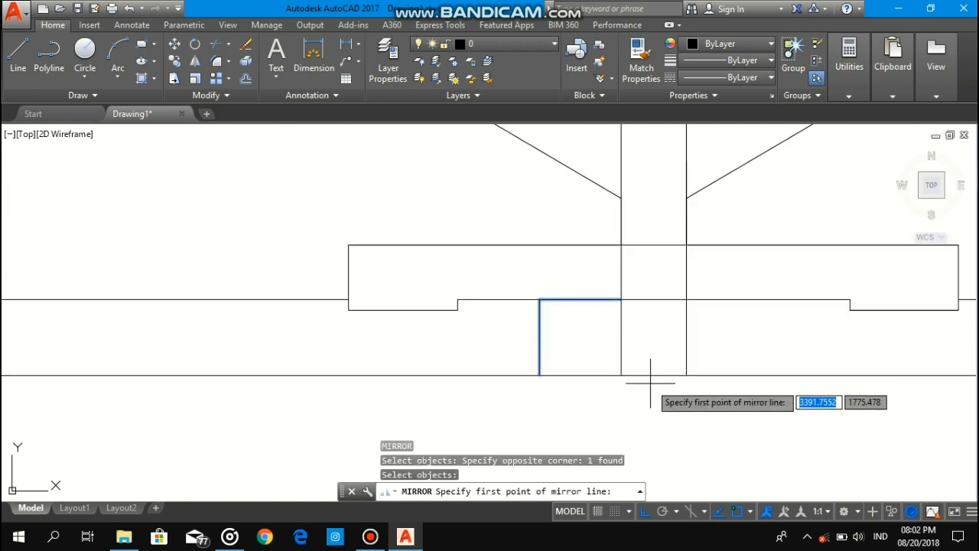
{"action": "left_click", "coordinate": [654, 375]}
{"action": "left_click", "coordinate": [651, 399]}
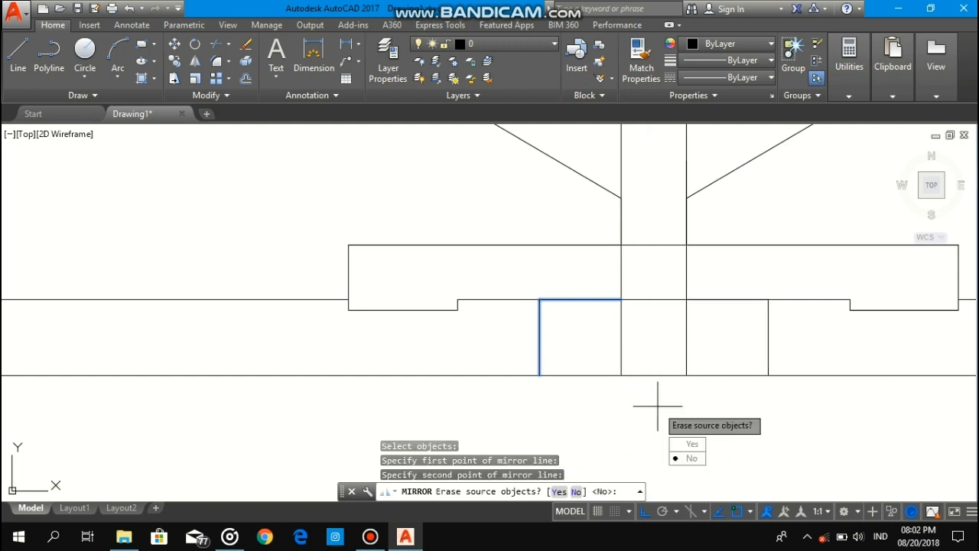
{"action": "key", "text": "Return"}
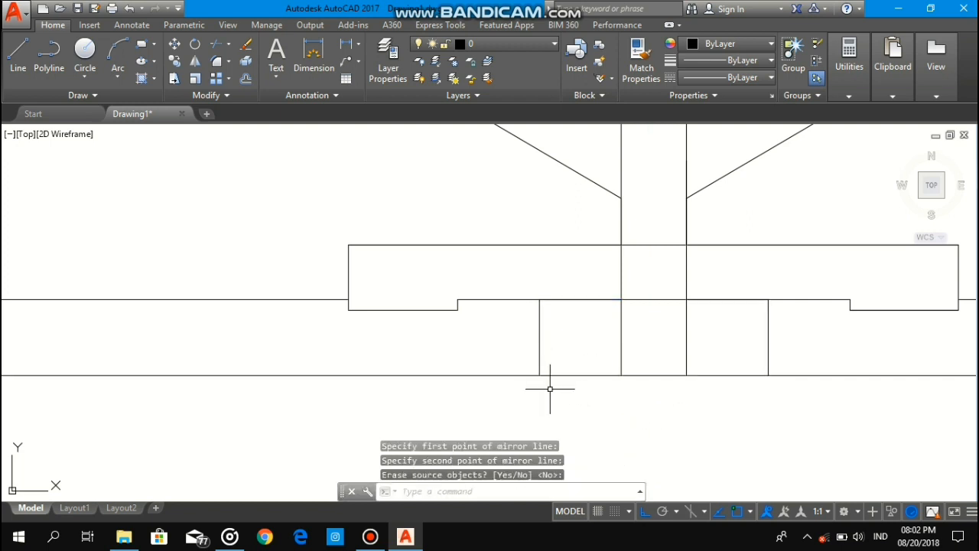
Step: Trim the two post edges where they run through the bottom beam
{"action": "type", "text": "tr"}
{"action": "key", "text": "Return"}
{"action": "key", "text": "Return"}
{"action": "left_click", "coordinate": [691, 344]}
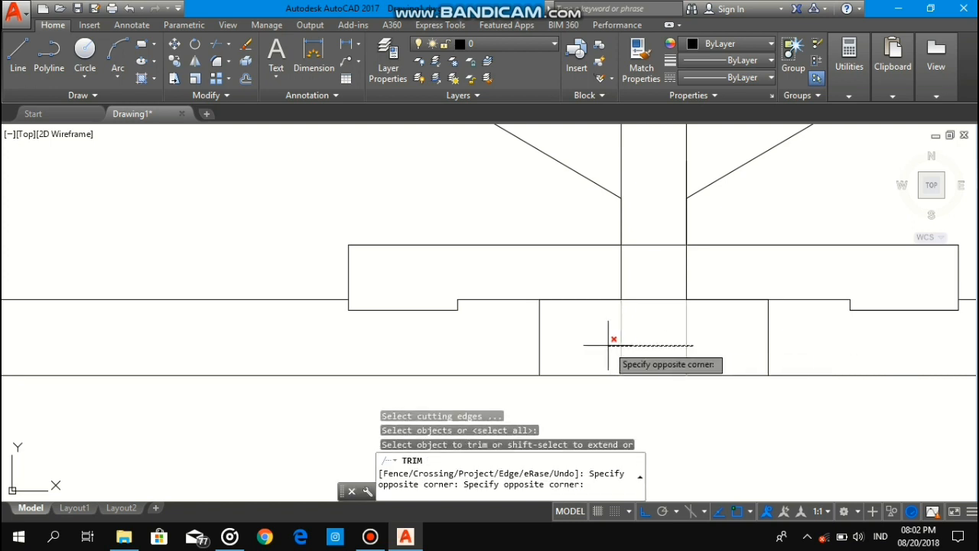
{"action": "left_click", "coordinate": [614, 340]}
{"action": "scroll", "coordinate": [562, 318], "scroll_direction": "up", "scroll_amount": 2}
{"action": "key", "text": "Escape"}
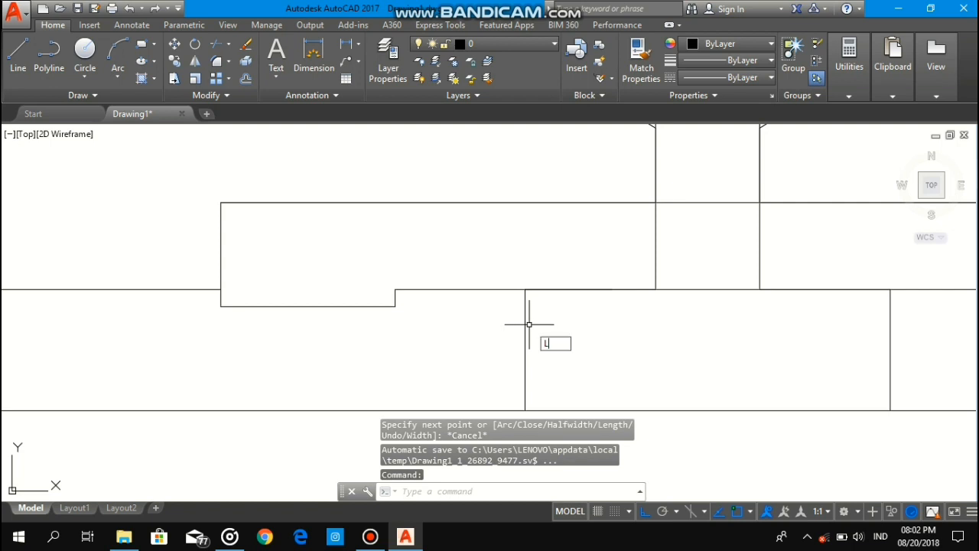
Step: Draw 2-unit vertical lines down from the beam joint's upper-left corner and up from its lower-right corner
{"action": "key", "text": "Return"}
{"action": "left_click", "coordinate": [524, 289]}
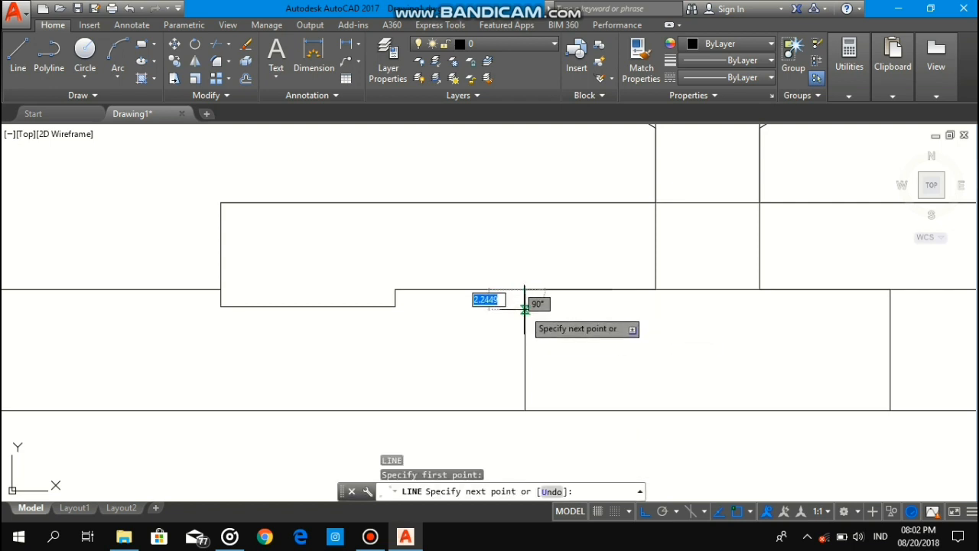
{"action": "type", "text": "2"}
{"action": "key", "text": "Return"}
{"action": "key", "text": "Return"}
{"action": "key", "text": "Return"}
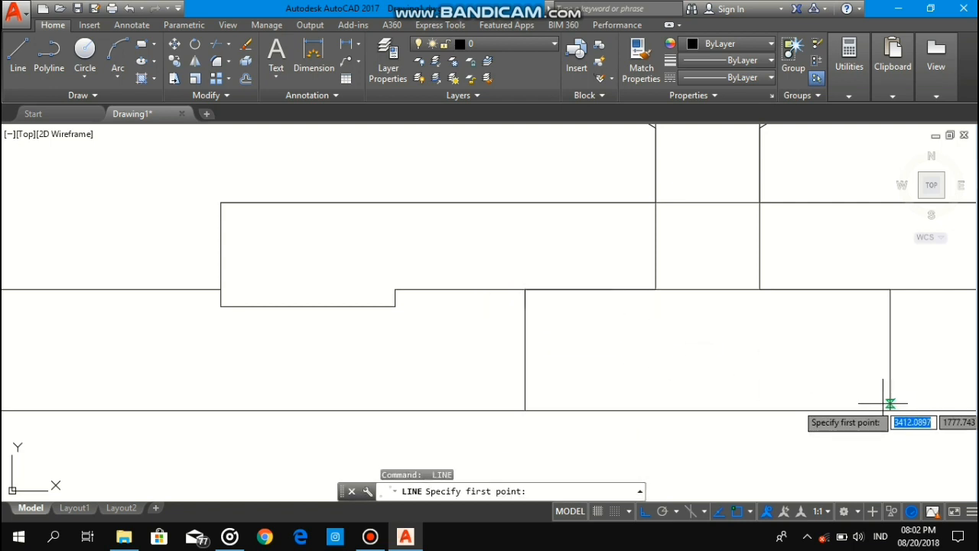
{"action": "left_click", "coordinate": [890, 407]}
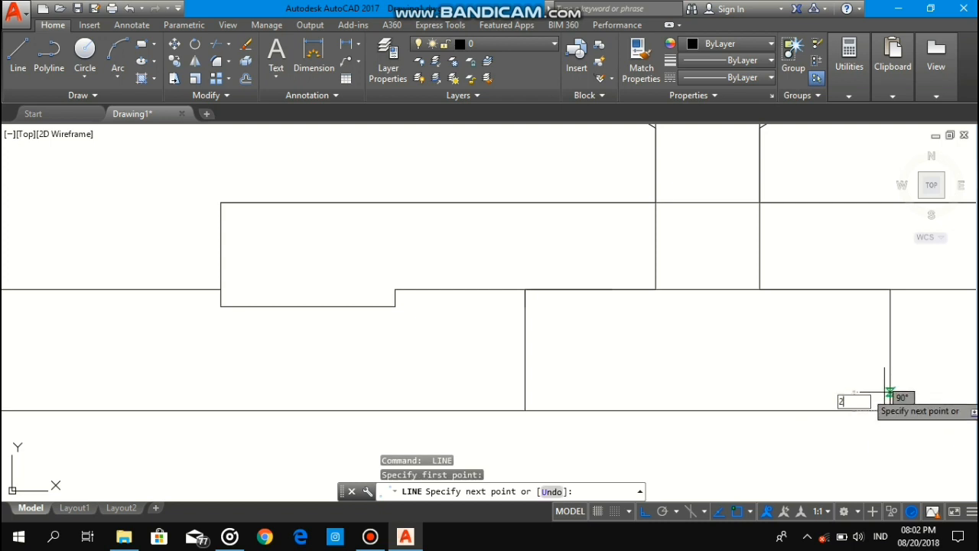
{"action": "type", "text": "2"}
{"action": "key", "text": "Return"}
{"action": "key", "text": "Return"}
Step: Draw two parallel diagonals across the beam joint, linking the ends of the 2-unit end lines to the opposite corners
{"action": "key", "text": "Return"}
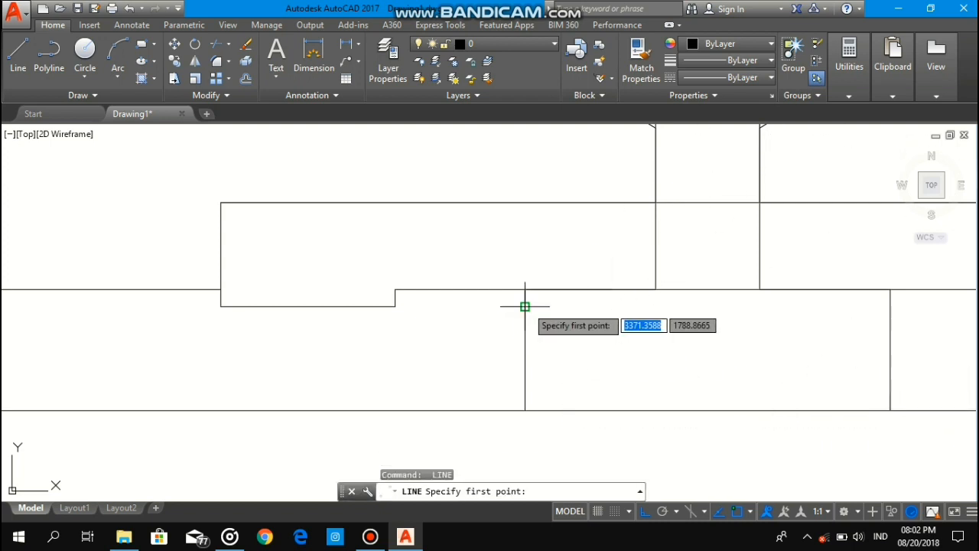
{"action": "left_click", "coordinate": [525, 306]}
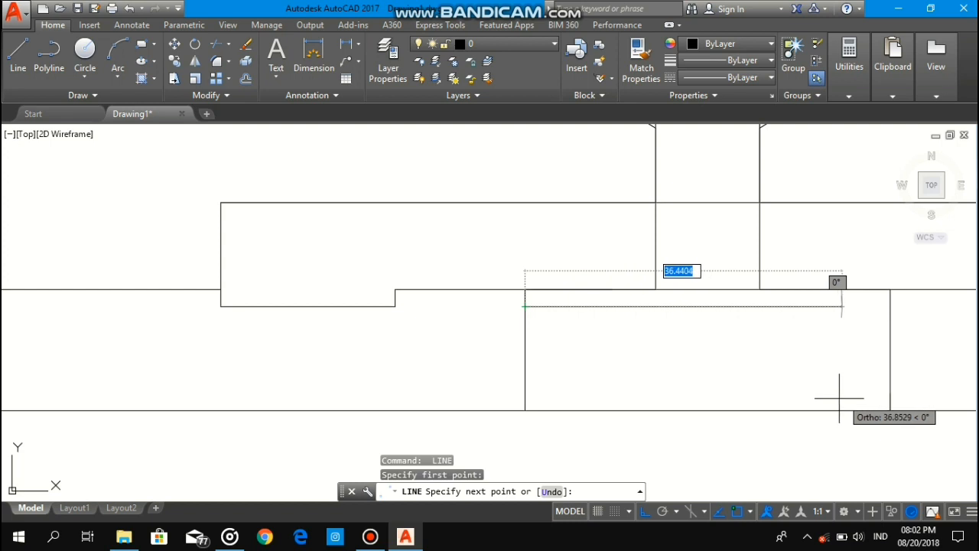
{"action": "left_click", "coordinate": [891, 411]}
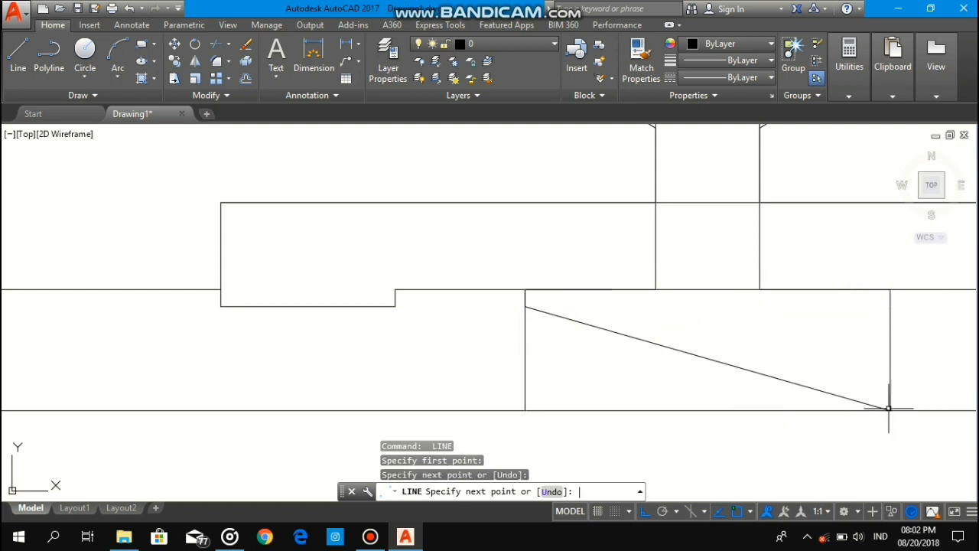
{"action": "key", "text": "Return"}
{"action": "key", "text": "Return"}
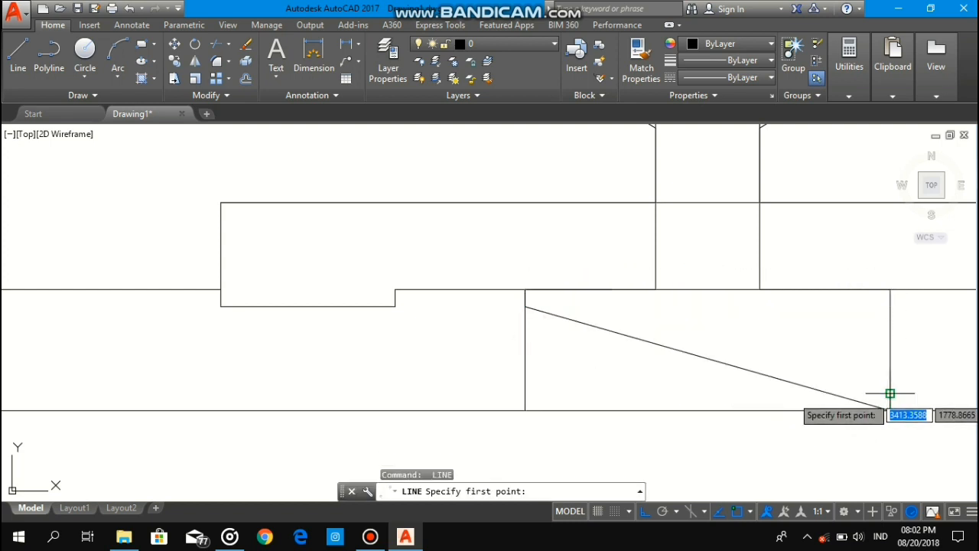
{"action": "left_click", "coordinate": [890, 393]}
{"action": "left_click", "coordinate": [524, 289]}
{"action": "key", "text": "Return"}
Step: Draw a vertical line from the midpoint between the post edges at the beam's top down to its lower edge
{"action": "key", "text": "Return"}
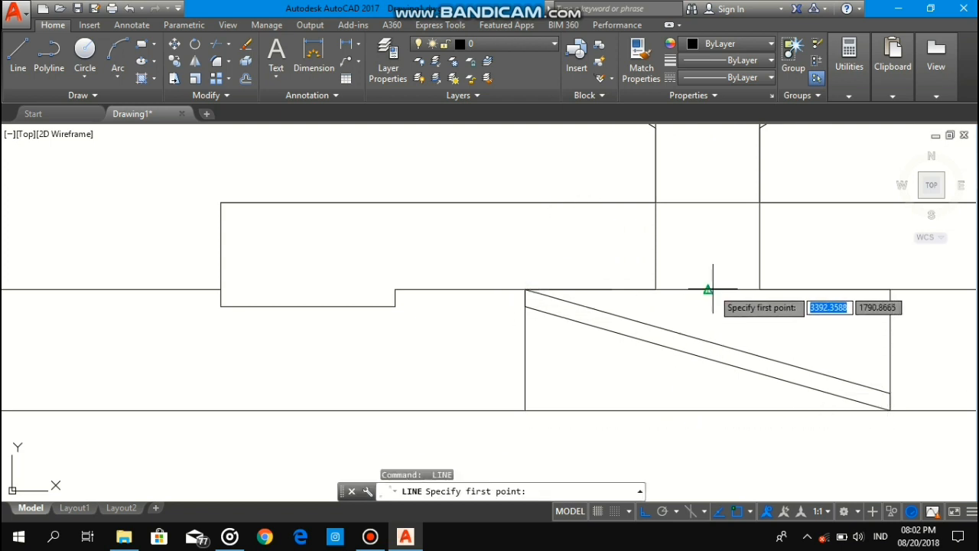
{"action": "left_click", "coordinate": [704, 290]}
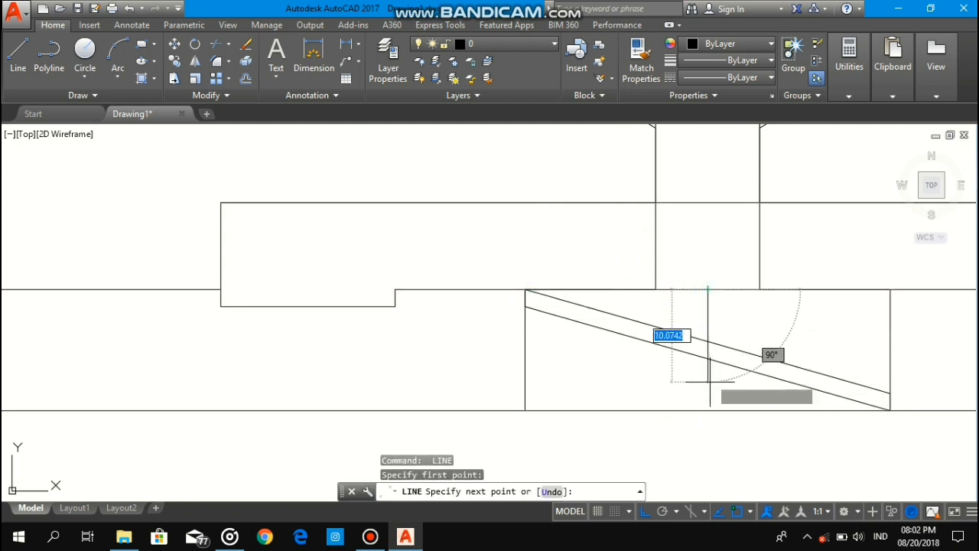
{"action": "left_click", "coordinate": [707, 411]}
{"action": "key", "text": "Return"}
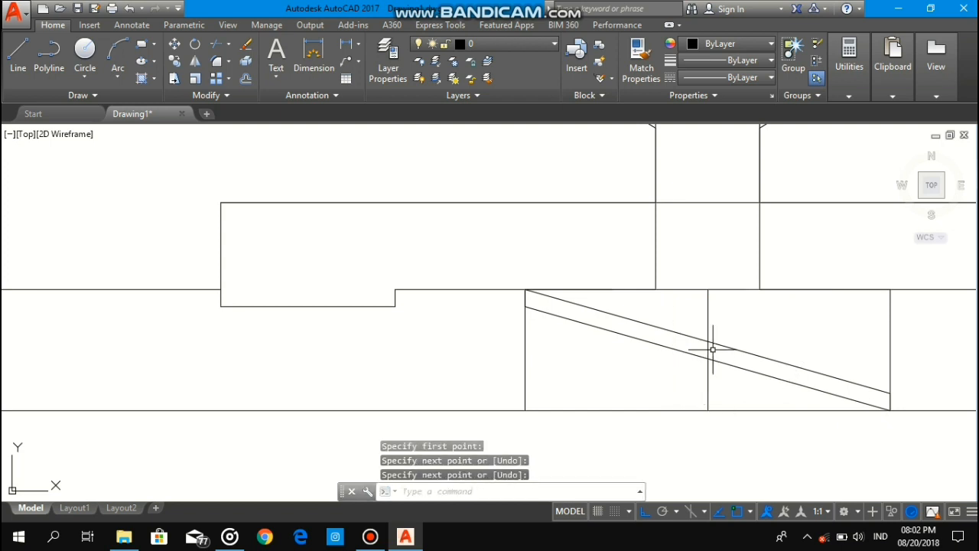
Step: Draw a short line perpendicular to the two diagonals, joining them just beyond the joint's vertical centre line
{"action": "scroll", "coordinate": [711, 352], "scroll_direction": "up", "scroll_amount": 4}
{"action": "scroll", "coordinate": [707, 348], "scroll_direction": "down", "scroll_amount": 2}
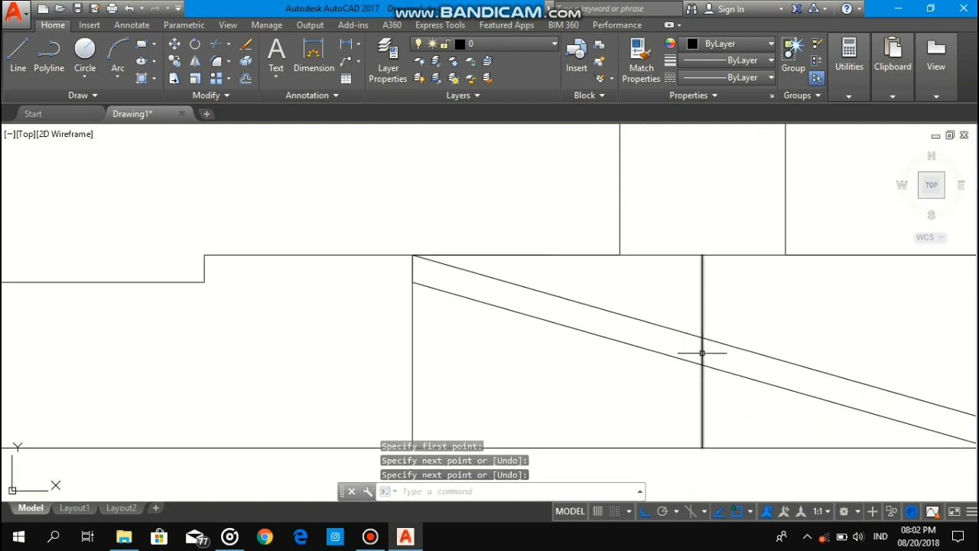
{"action": "key", "text": "Return"}
{"action": "left_click", "coordinate": [783, 361]}
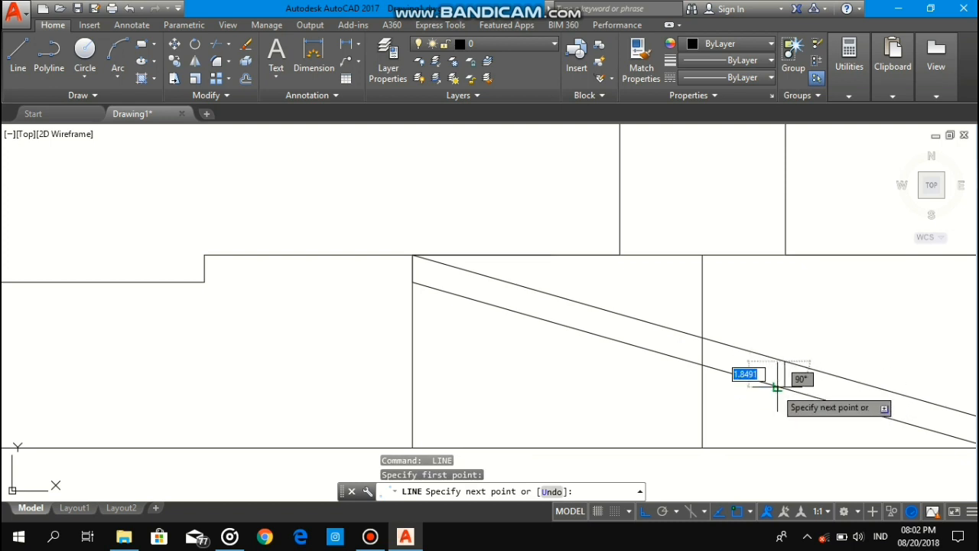
{"action": "left_click", "coordinate": [776, 387]}
{"action": "key", "text": "Return"}
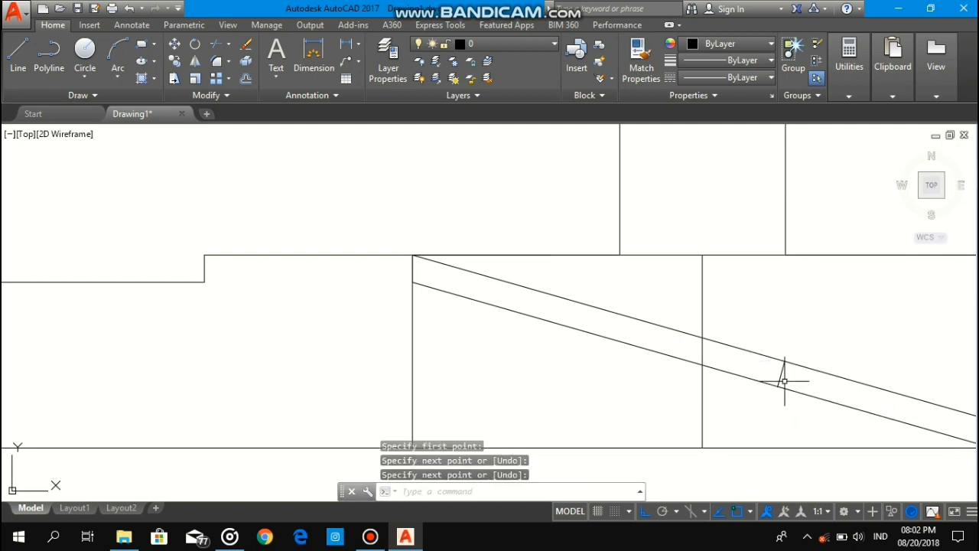
Step: Move the short perpendicular line so its lower end sits where the centre line crosses the lower diagonal
{"action": "left_click", "coordinate": [780, 380]}
{"action": "left_click", "coordinate": [777, 374]}
{"action": "type", "text": "m"}
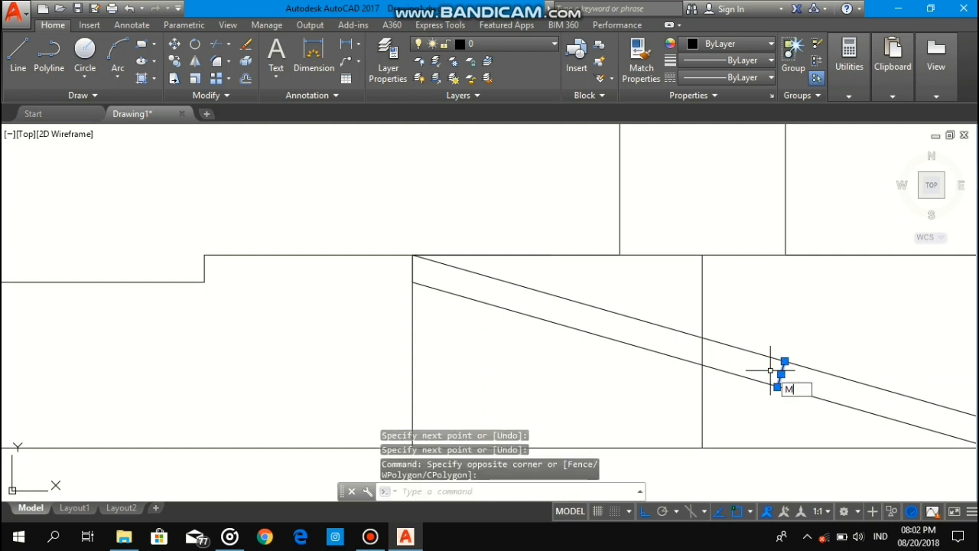
{"action": "key", "text": "Return"}
{"action": "left_click", "coordinate": [777, 381]}
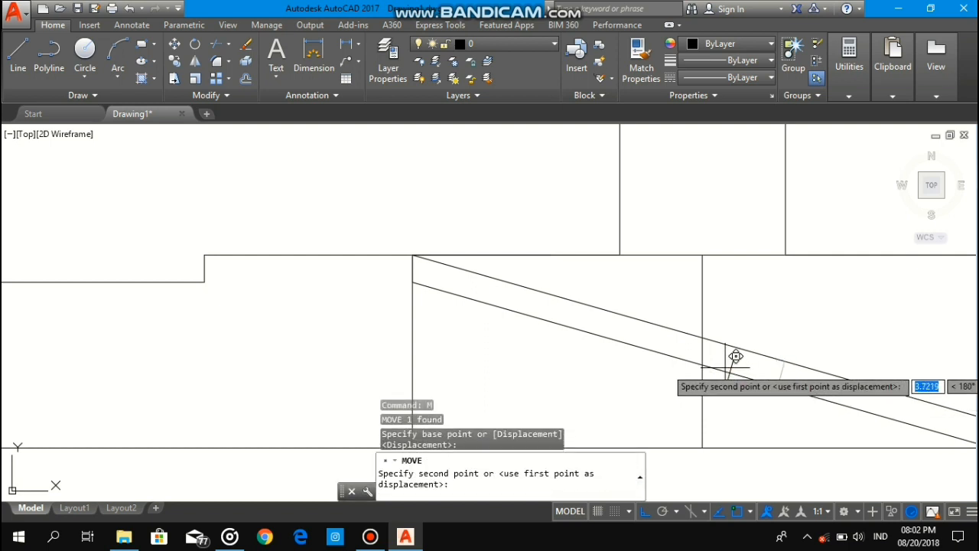
{"action": "key", "text": "Escape"}
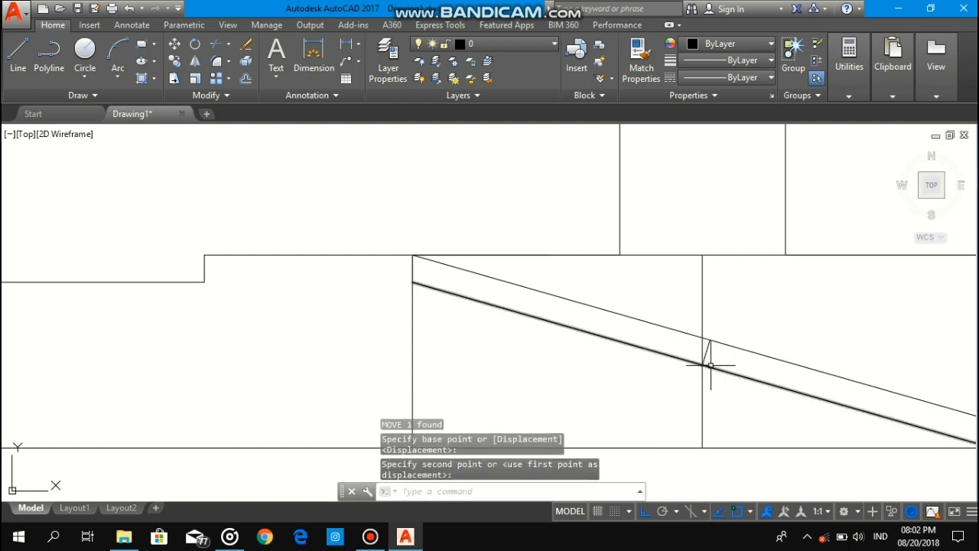
Step: Trim the vertical centre line above and between the diagonals, and delete its remaining lower segment
{"action": "type", "text": "tr"}
{"action": "key", "text": "Return"}
{"action": "key", "text": "Return"}
{"action": "left_click", "coordinate": [715, 327]}
{"action": "left_click", "coordinate": [669, 292]}
{"action": "scroll", "coordinate": [702, 358], "scroll_direction": "up", "scroll_amount": 4}
{"action": "left_click", "coordinate": [708, 339]}
{"action": "left_click", "coordinate": [696, 330]}
{"action": "left_click", "coordinate": [732, 419]}
{"action": "left_click", "coordinate": [673, 408]}
{"action": "key", "text": "Escape"}
{"action": "left_click", "coordinate": [712, 426]}
{"action": "left_click", "coordinate": [667, 415]}
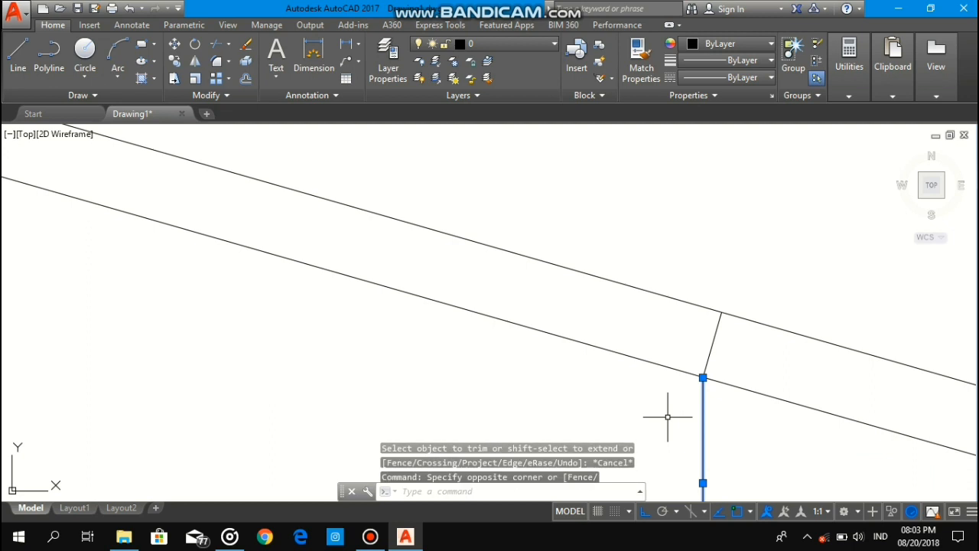
{"action": "key", "text": "Delete"}
Step: Trim the upper diagonal left of the short connector and the lower diagonal right of it to form a stepped scarf joint
{"action": "scroll", "coordinate": [666, 415], "scroll_direction": "down", "scroll_amount": 4}
{"action": "scroll", "coordinate": [683, 357], "scroll_direction": "up", "scroll_amount": 2}
{"action": "type", "text": "tr"}
{"action": "key", "text": "Return"}
{"action": "key", "text": "Return"}
{"action": "left_click", "coordinate": [668, 392]}
{"action": "left_click", "coordinate": [662, 369]}
{"action": "left_click", "coordinate": [735, 422]}
{"action": "left_click", "coordinate": [722, 453]}
{"action": "scroll", "coordinate": [722, 453], "scroll_direction": "down", "scroll_amount": 4}
{"action": "scroll", "coordinate": [728, 453], "scroll_direction": "down", "scroll_amount": 2}
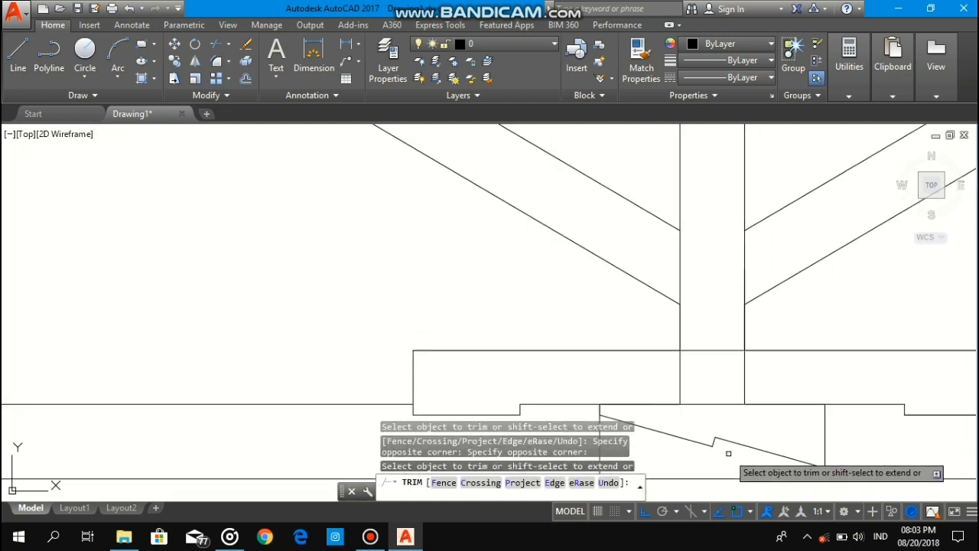
Step: Trim the scarf joint's end verticals, leaving only the short 2-unit shoulders at both ends
{"action": "middle_click_drag", "start_coordinate": [728, 451], "coordinate": [716, 396]}
{"action": "left_click", "coordinate": [601, 398]}
{"action": "left_click", "coordinate": [572, 384]}
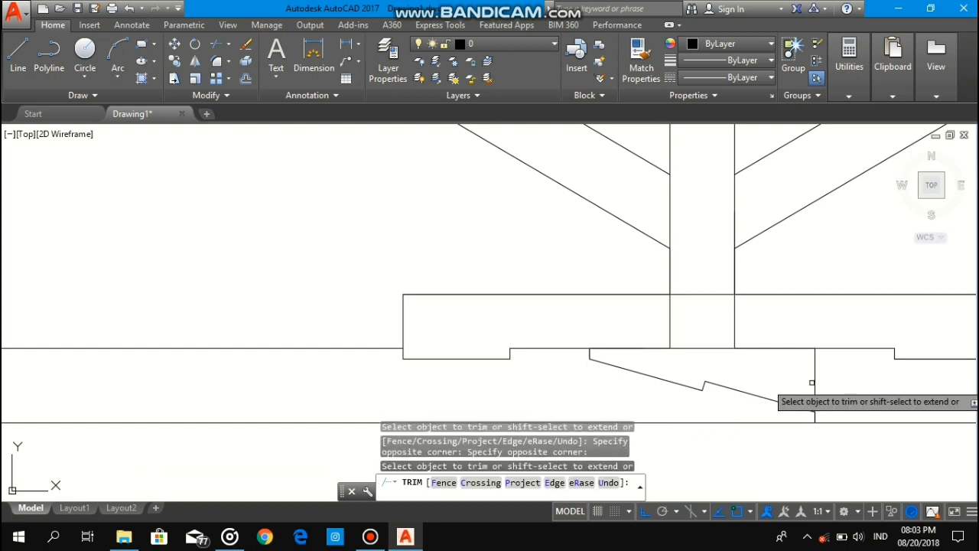
{"action": "left_click", "coordinate": [846, 380]}
{"action": "left_click", "coordinate": [810, 375]}
{"action": "key", "text": "Escape"}
Step: Draw a line from the cleat's upper-left corner 10 units right, then straight down to the bottom beam's lower edge
{"action": "scroll", "coordinate": [727, 255], "scroll_direction": "down", "scroll_amount": 3}
{"action": "scroll", "coordinate": [565, 281], "scroll_direction": "up", "scroll_amount": 3}
{"action": "key", "text": "l"}
{"action": "key", "text": "Return"}
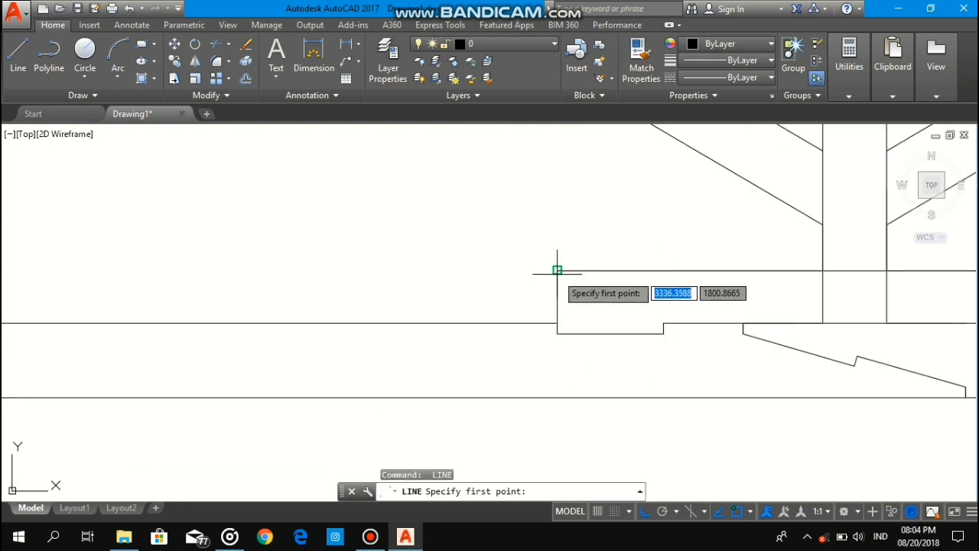
{"action": "left_click", "coordinate": [557, 270]}
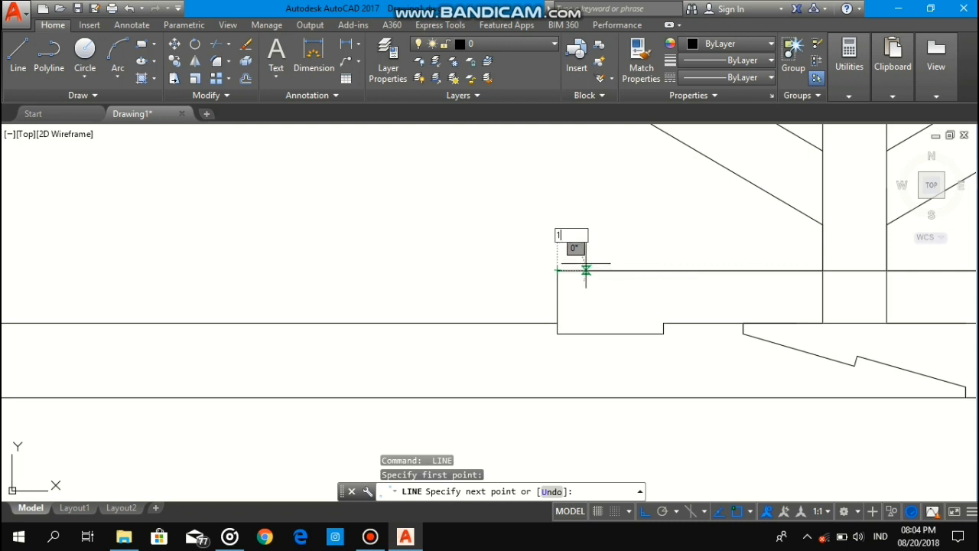
{"action": "type", "text": "10"}
{"action": "key", "text": "Return"}
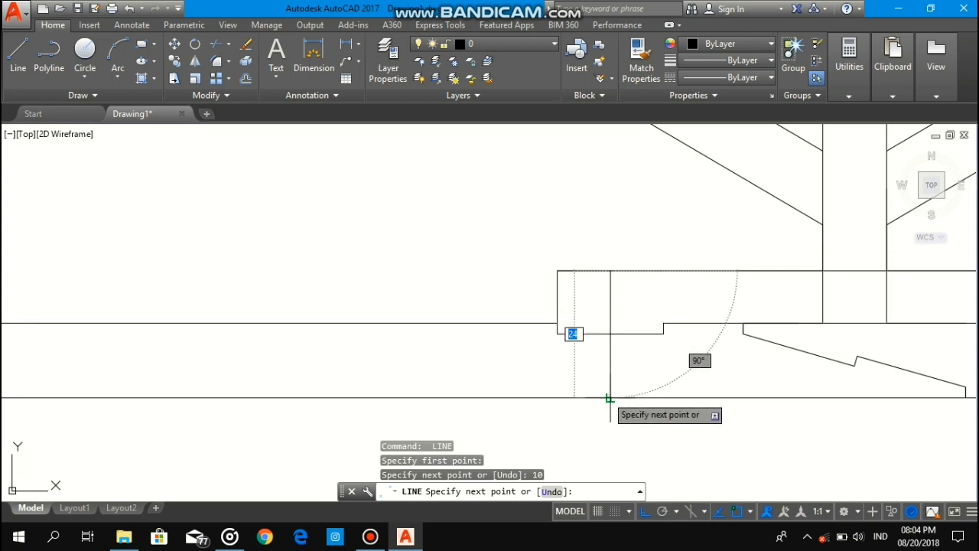
{"action": "left_click", "coordinate": [610, 398]}
{"action": "key", "text": "Return"}
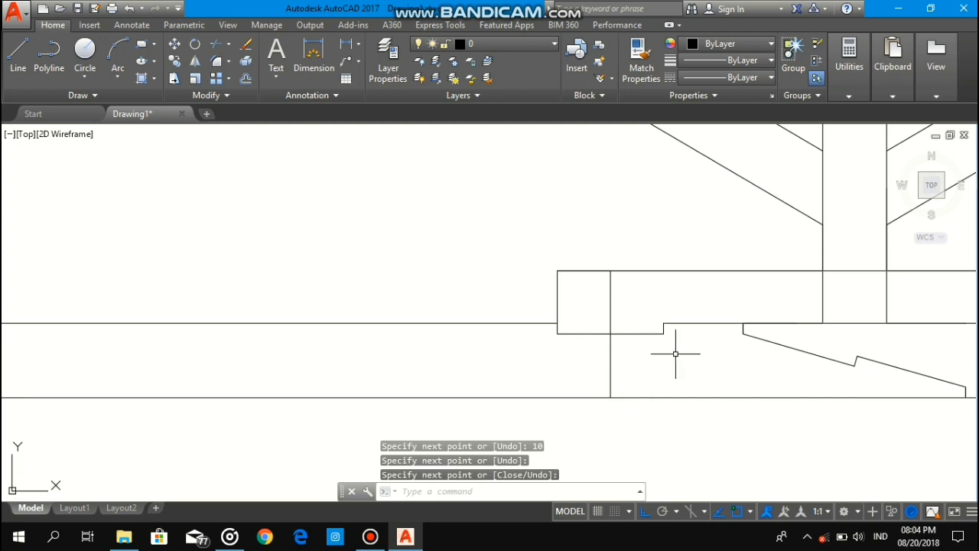
Step: Offset the new vertical line 20 units toward the post
{"action": "type", "text": "o"}
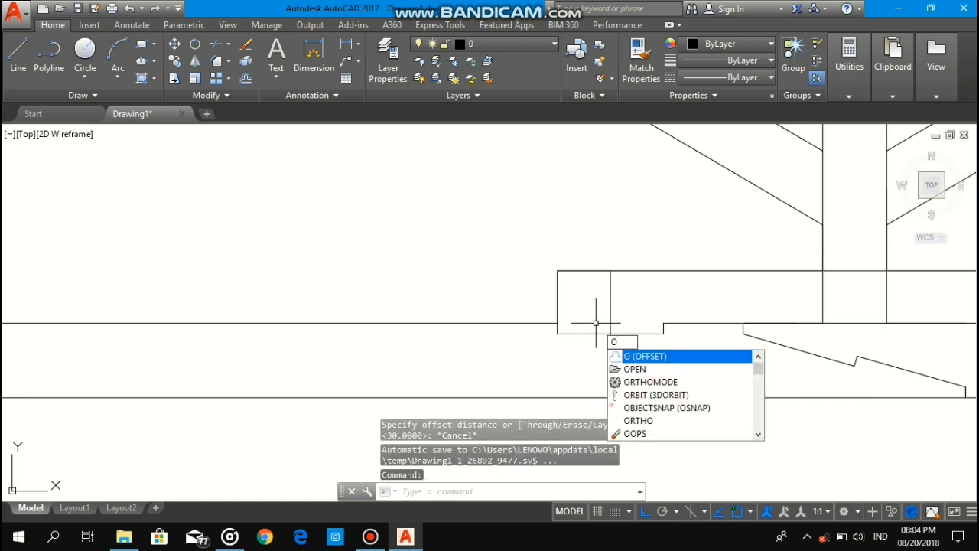
{"action": "key", "text": "Return"}
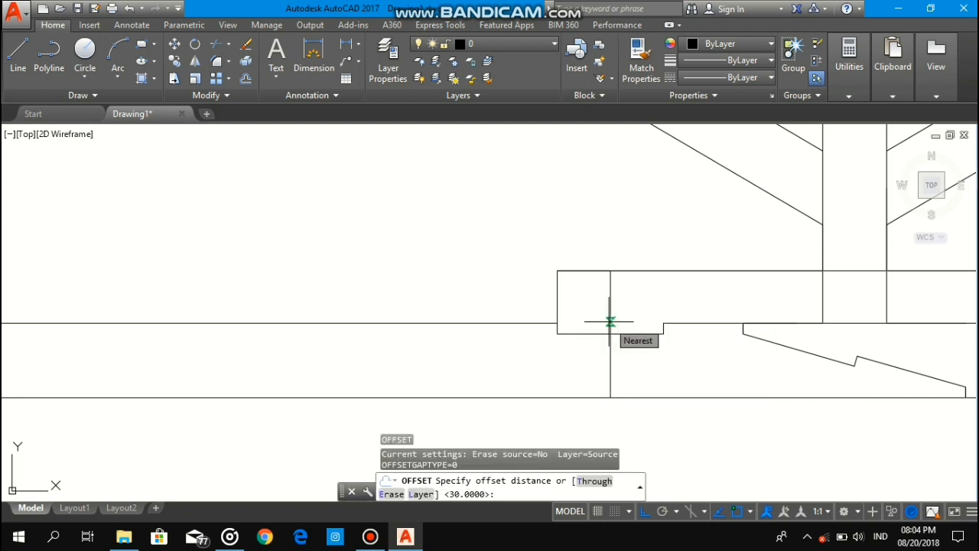
{"action": "key", "text": "Return"}
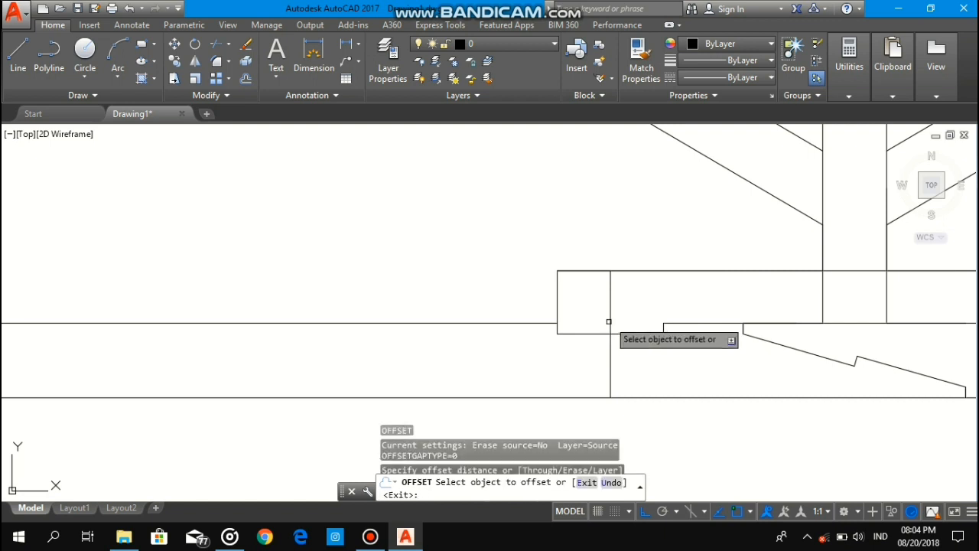
{"action": "left_click", "coordinate": [611, 313]}
{"action": "left_click", "coordinate": [649, 305]}
{"action": "key", "text": "Escape"}
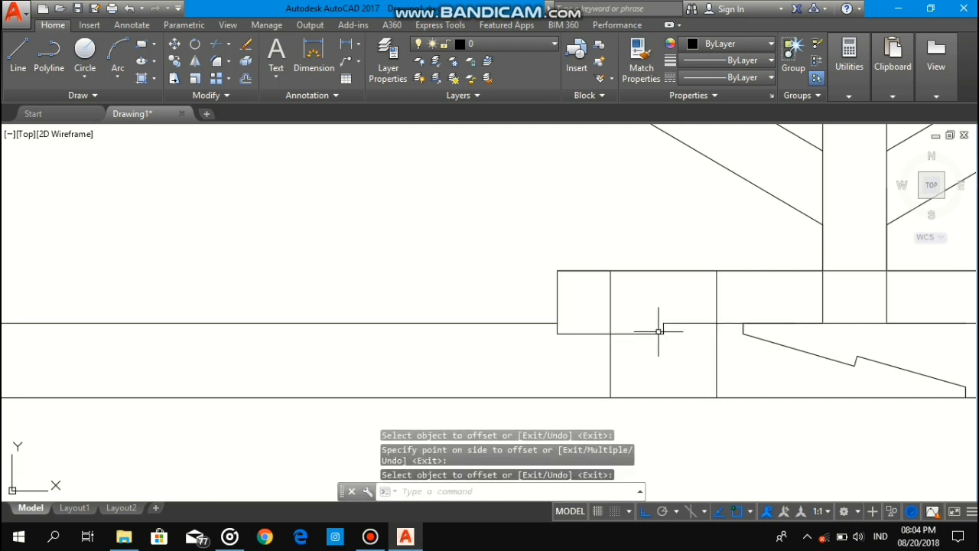
Step: Mirror both vertical bolt lines across the post's vertical centre axis to its right side, keeping the originals
{"action": "scroll", "coordinate": [655, 332], "scroll_direction": "down", "scroll_amount": 4}
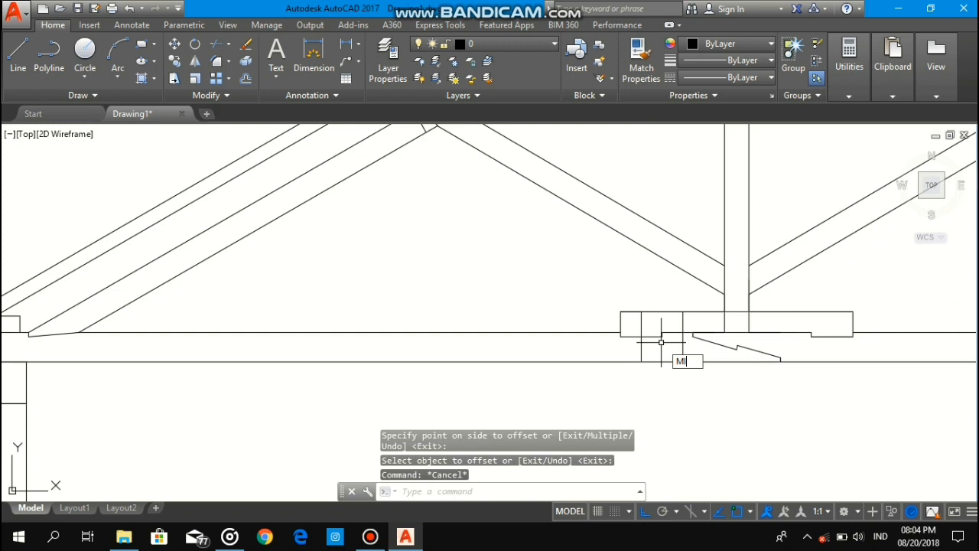
{"action": "key", "text": "Return"}
{"action": "left_click", "coordinate": [688, 344]}
{"action": "left_click", "coordinate": [634, 349]}
{"action": "key", "text": "Return"}
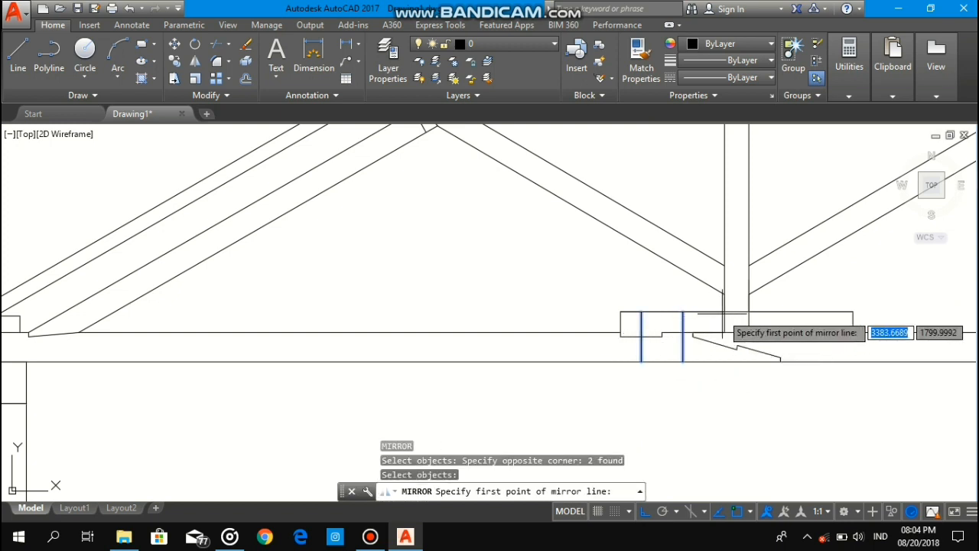
{"action": "left_click", "coordinate": [736, 312]}
{"action": "left_click", "coordinate": [732, 404]}
{"action": "key", "text": "Return"}
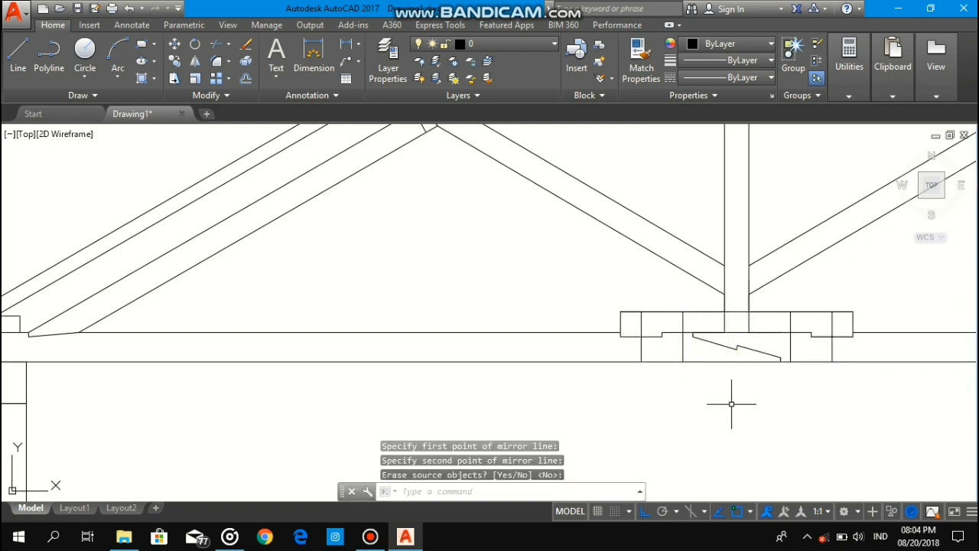
Step: Offset the leftmost vertical bolt line by 0.6 units to both sides
{"action": "scroll", "coordinate": [681, 373], "scroll_direction": "up", "scroll_amount": 6}
{"action": "type", "text": "o"}
{"action": "key", "text": "Return"}
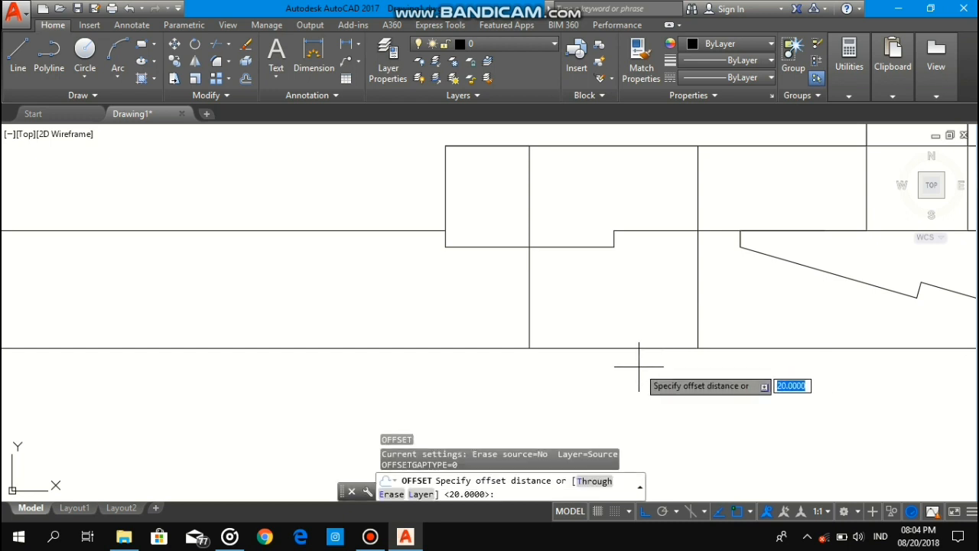
{"action": "type", "text": ".6"}
{"action": "key", "text": "Return"}
{"action": "left_click", "coordinate": [529, 314]}
{"action": "left_click", "coordinate": [504, 313]}
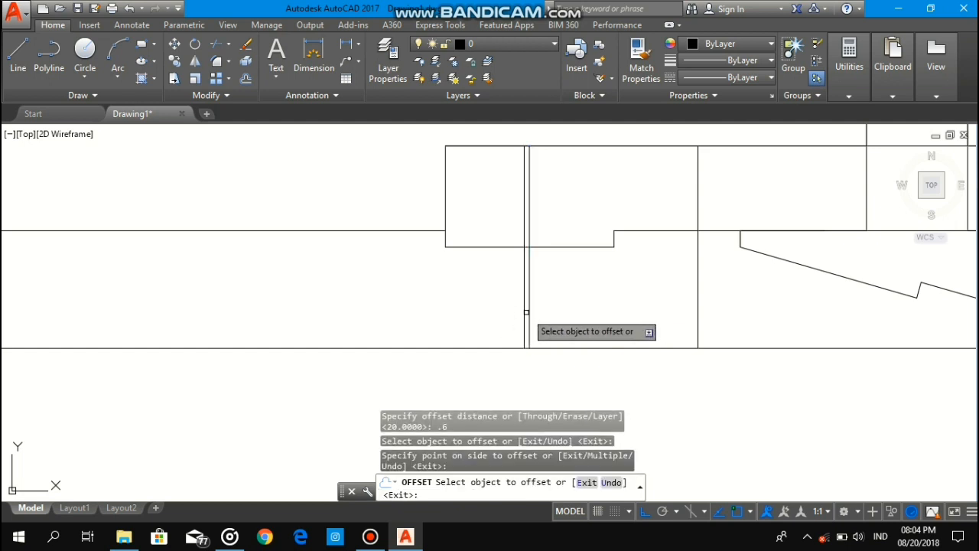
{"action": "left_click", "coordinate": [528, 312]}
{"action": "left_click", "coordinate": [550, 312]}
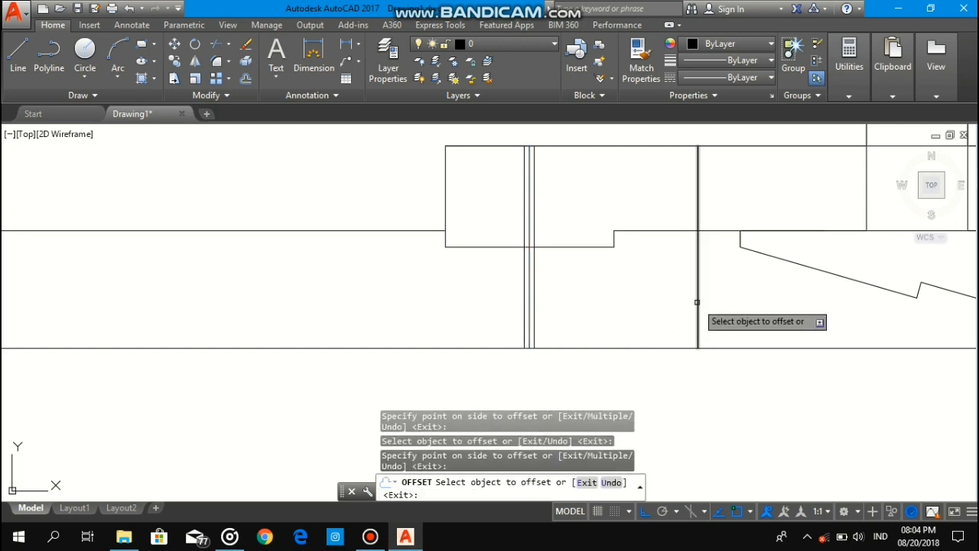
Step: Offset the vertical bolt line nearer the post, on its left side, by 0.6 units to both sides
{"action": "left_click", "coordinate": [699, 303]}
{"action": "left_click", "coordinate": [649, 308]}
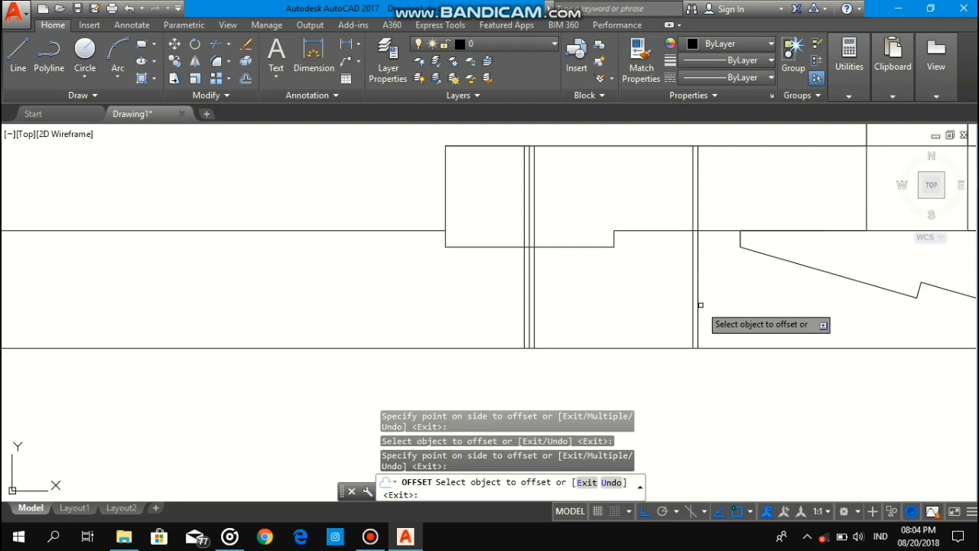
{"action": "left_click", "coordinate": [699, 304]}
{"action": "left_click", "coordinate": [773, 306]}
{"action": "scroll", "coordinate": [784, 337], "scroll_direction": "down", "scroll_amount": 4}
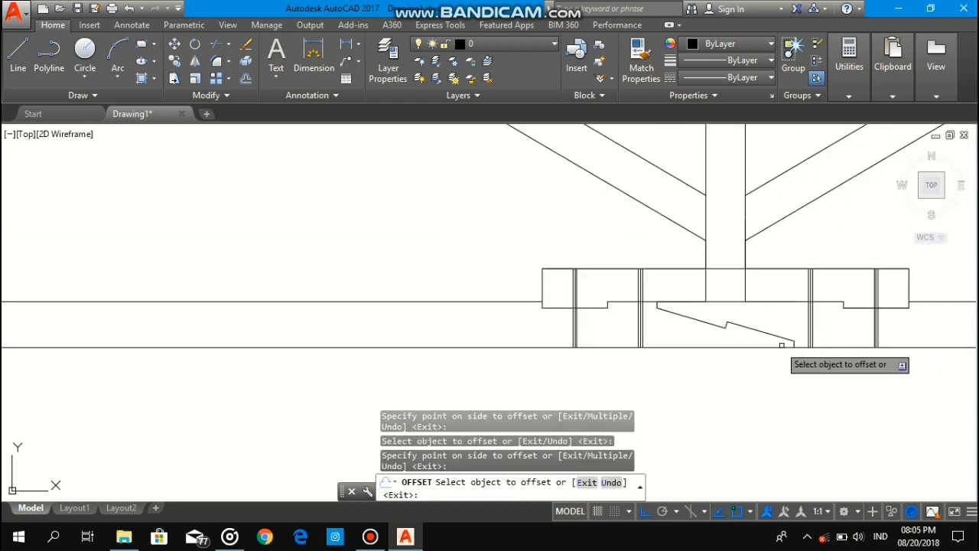
{"action": "key", "text": "Escape"}
Step: Erase the original middle lines of the vertical bolts through the cleat, keeping their offset edge lines
{"action": "scroll", "coordinate": [642, 329], "scroll_direction": "up", "scroll_amount": 4}
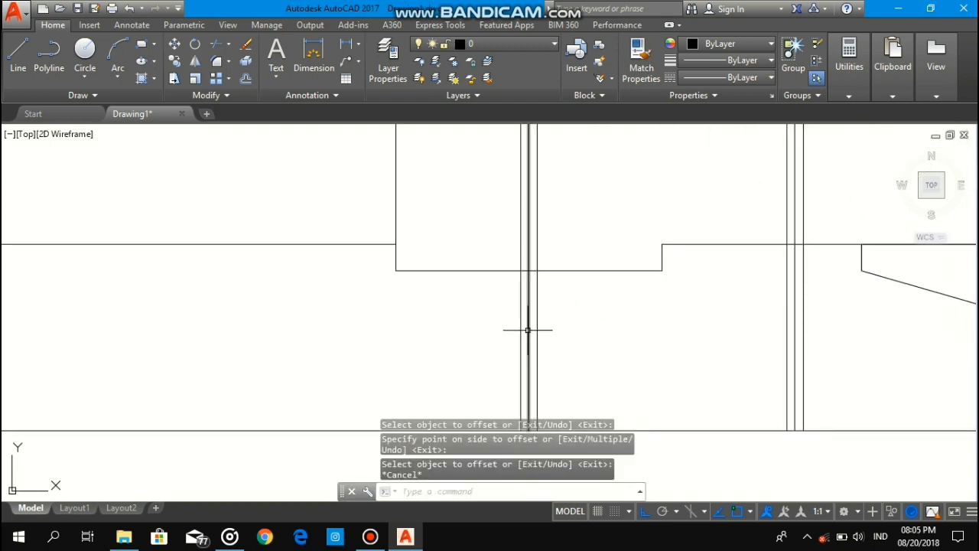
{"action": "left_click", "coordinate": [528, 330]}
{"action": "key", "text": "Delete"}
{"action": "left_click", "coordinate": [796, 328]}
{"action": "key", "text": "Delete"}
{"action": "scroll", "coordinate": [830, 328], "scroll_direction": "down", "scroll_amount": 4}
{"action": "middle_click_drag", "start_coordinate": [828, 331], "coordinate": [630, 353]}
{"action": "scroll", "coordinate": [629, 353], "scroll_direction": "down", "scroll_amount": 4}
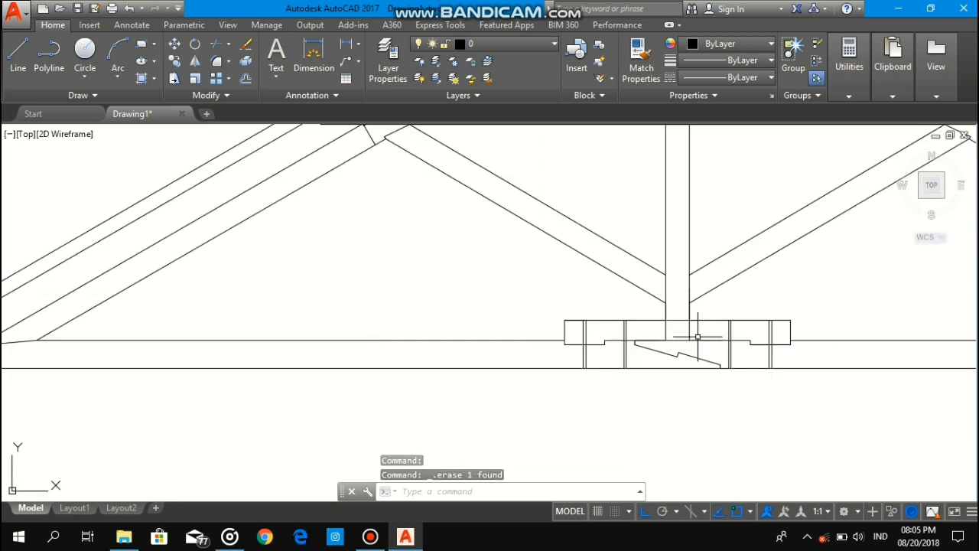
{"action": "scroll", "coordinate": [698, 336], "scroll_direction": "down", "scroll_amount": 3}
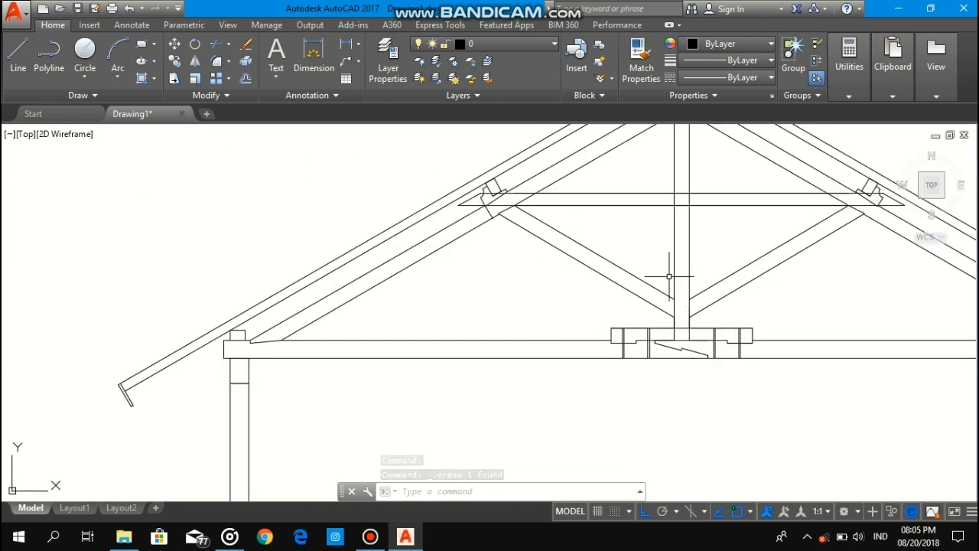
{"action": "scroll", "coordinate": [669, 277], "scroll_direction": "down", "scroll_amount": 2}
{"action": "scroll", "coordinate": [676, 253], "scroll_direction": "down", "scroll_amount": 3}
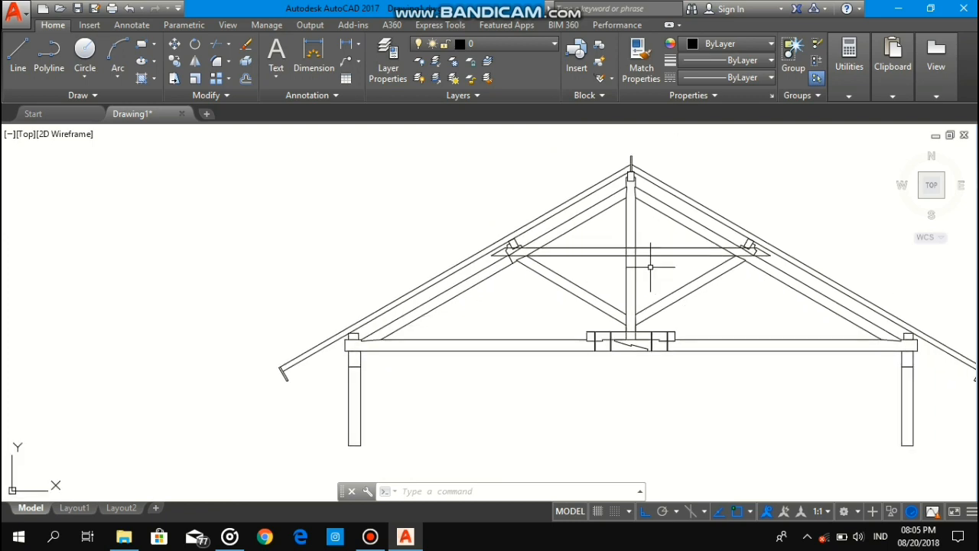